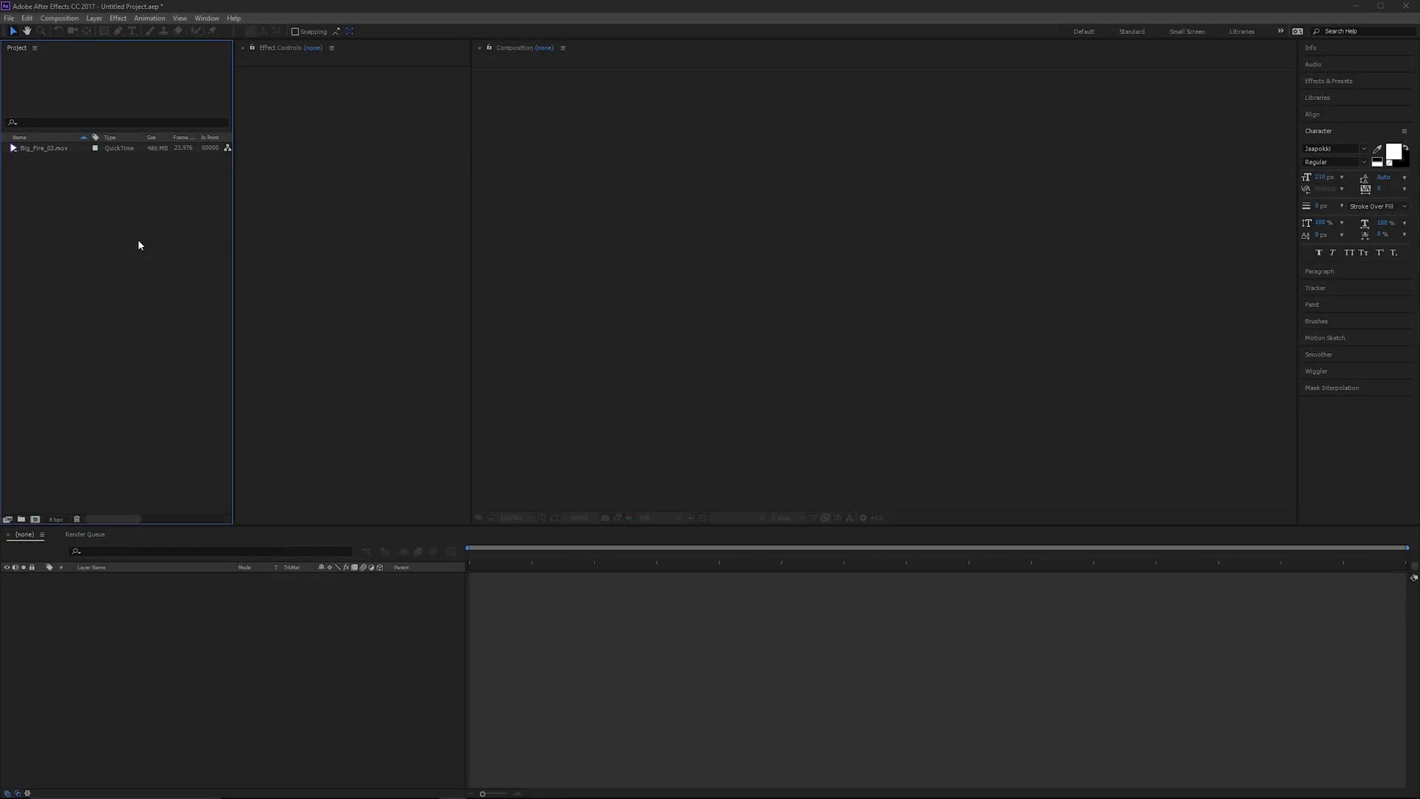
# Preview the Big_Fire_03 clip, then create a 1920×1080 composition named Main.
pyautogui.doubleClick(42, 147)
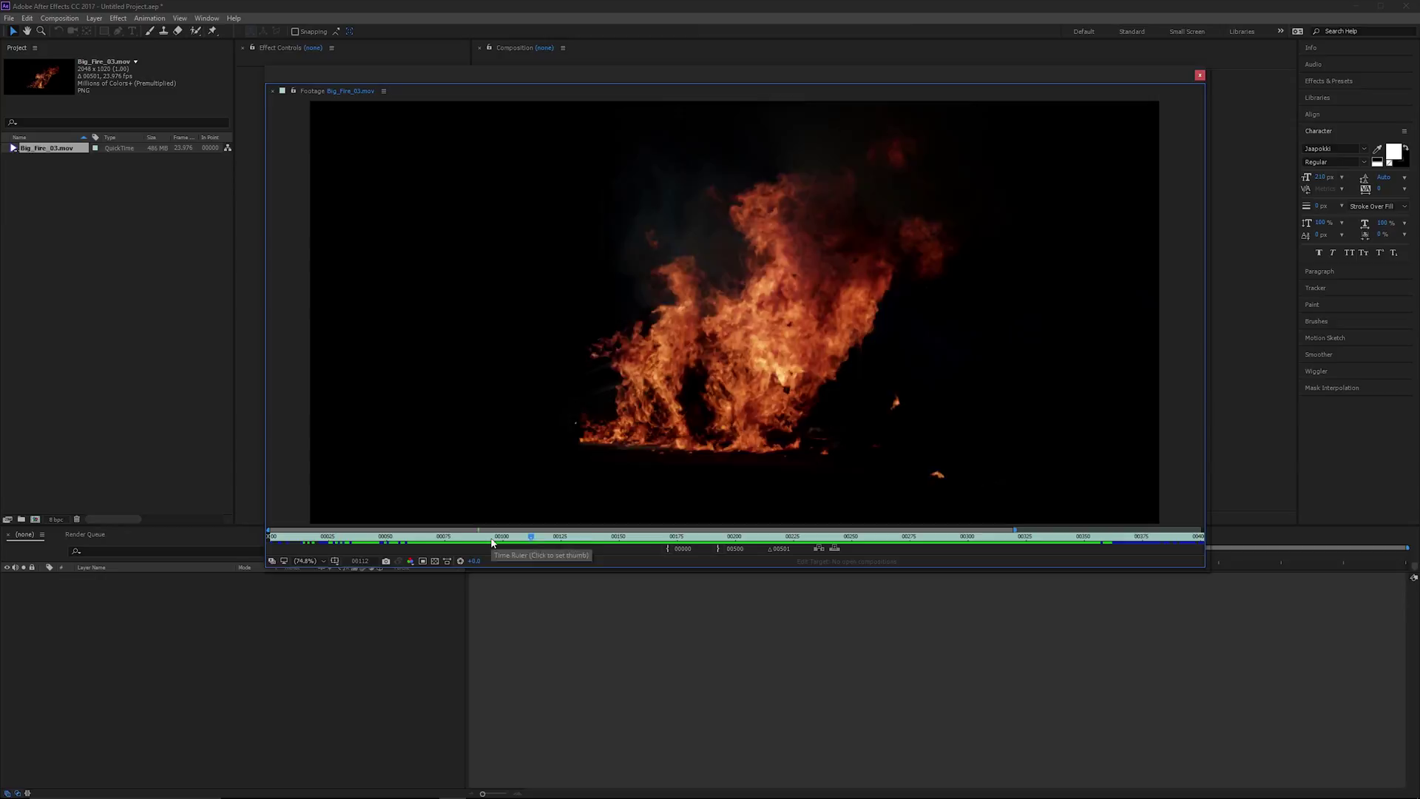
pyautogui.press('space')
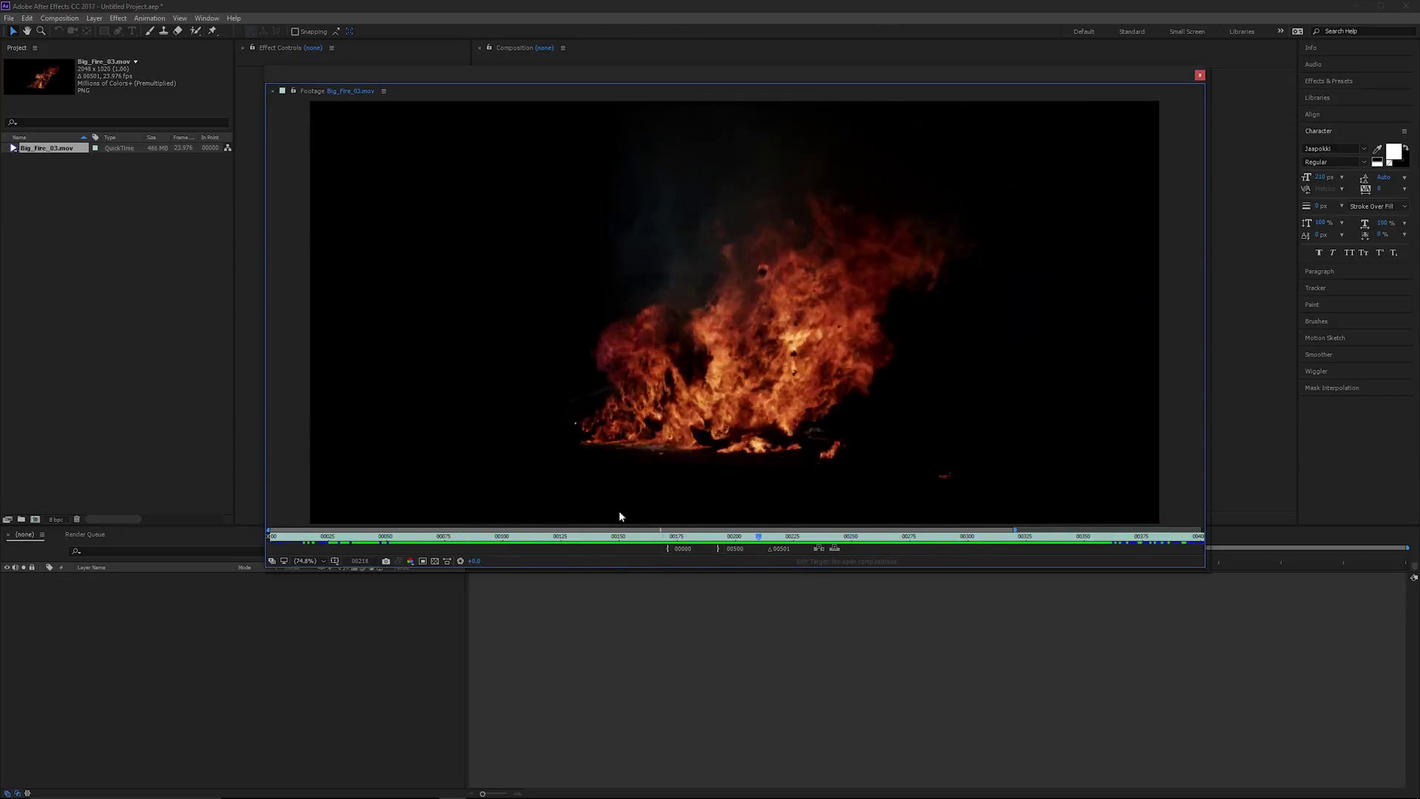
pyautogui.click(505, 537)
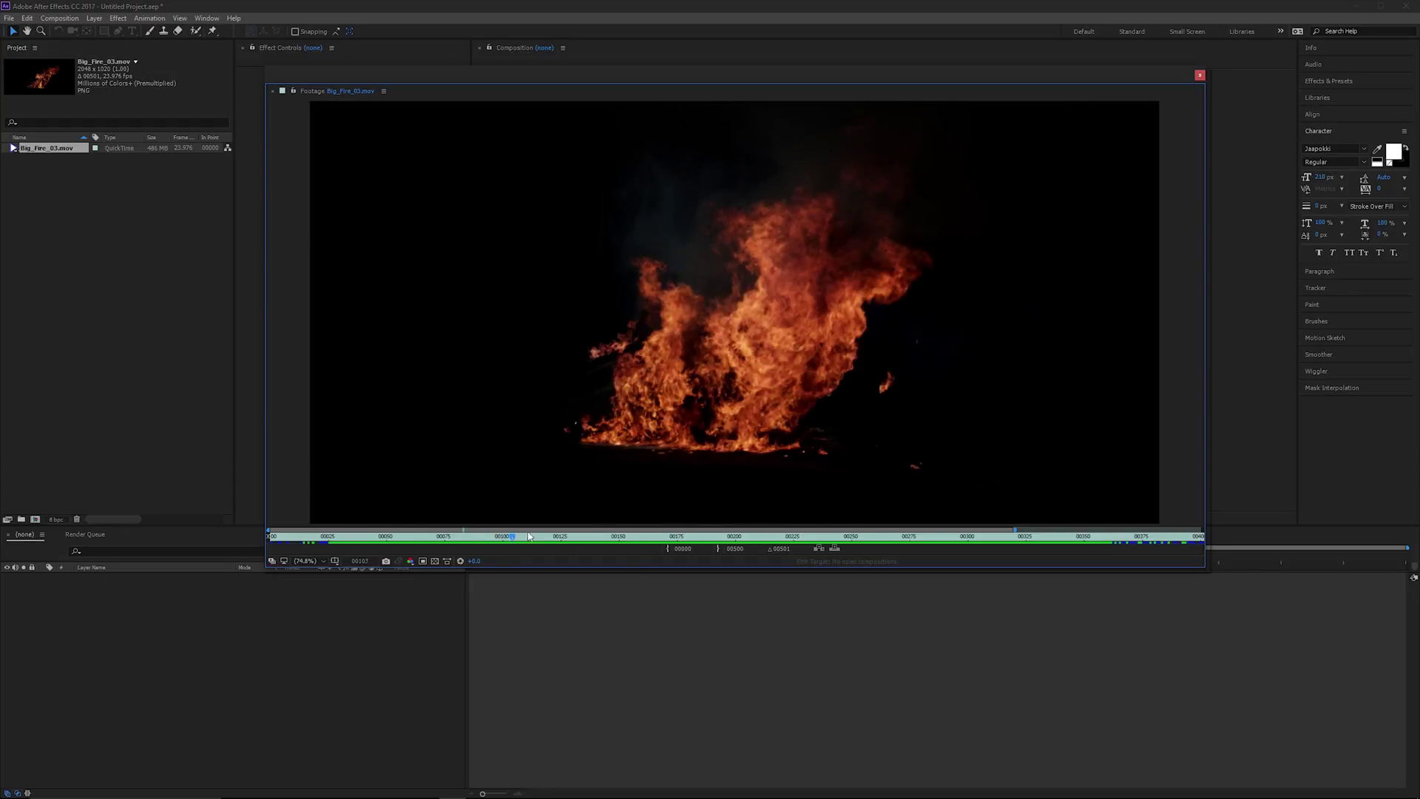
pyautogui.click(887, 537)
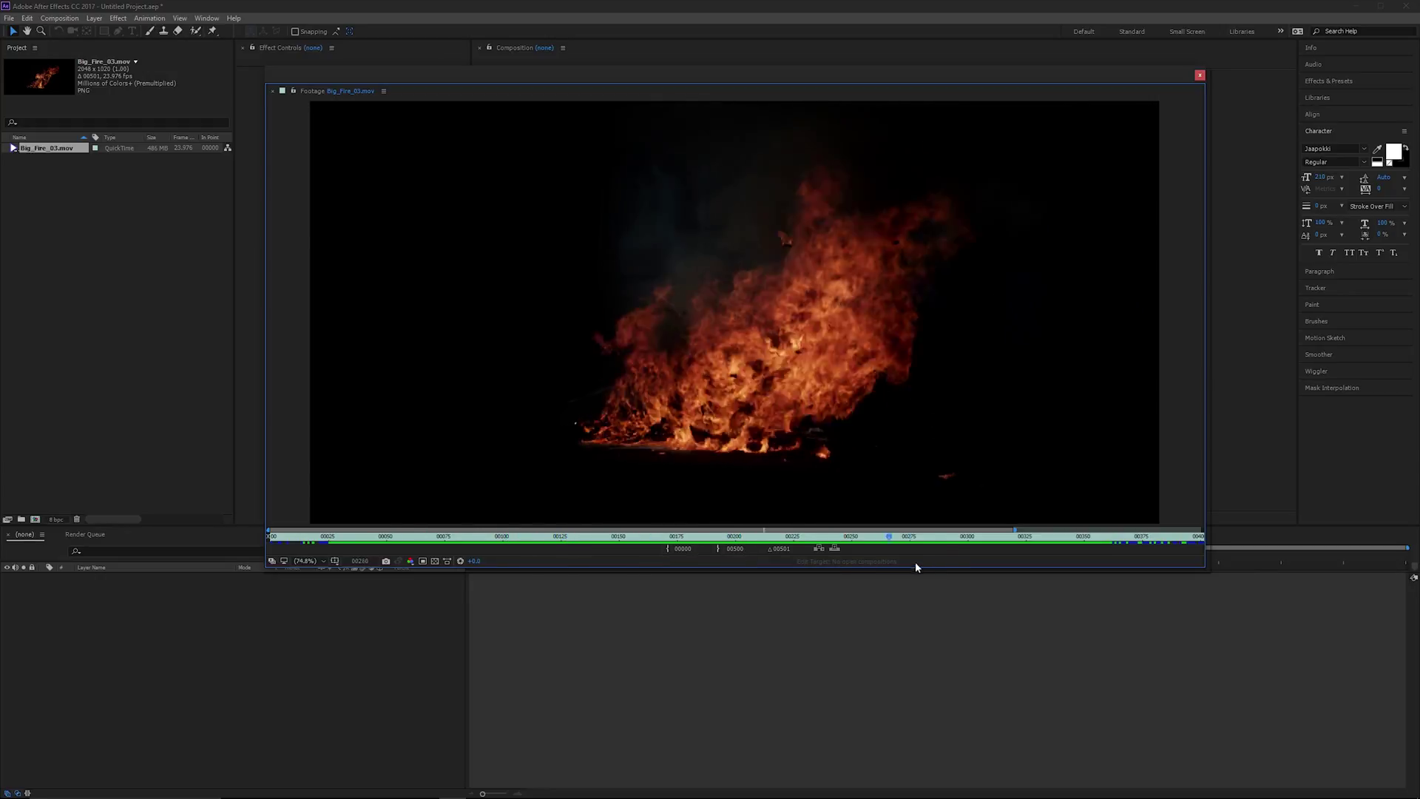
pyautogui.click(759, 537)
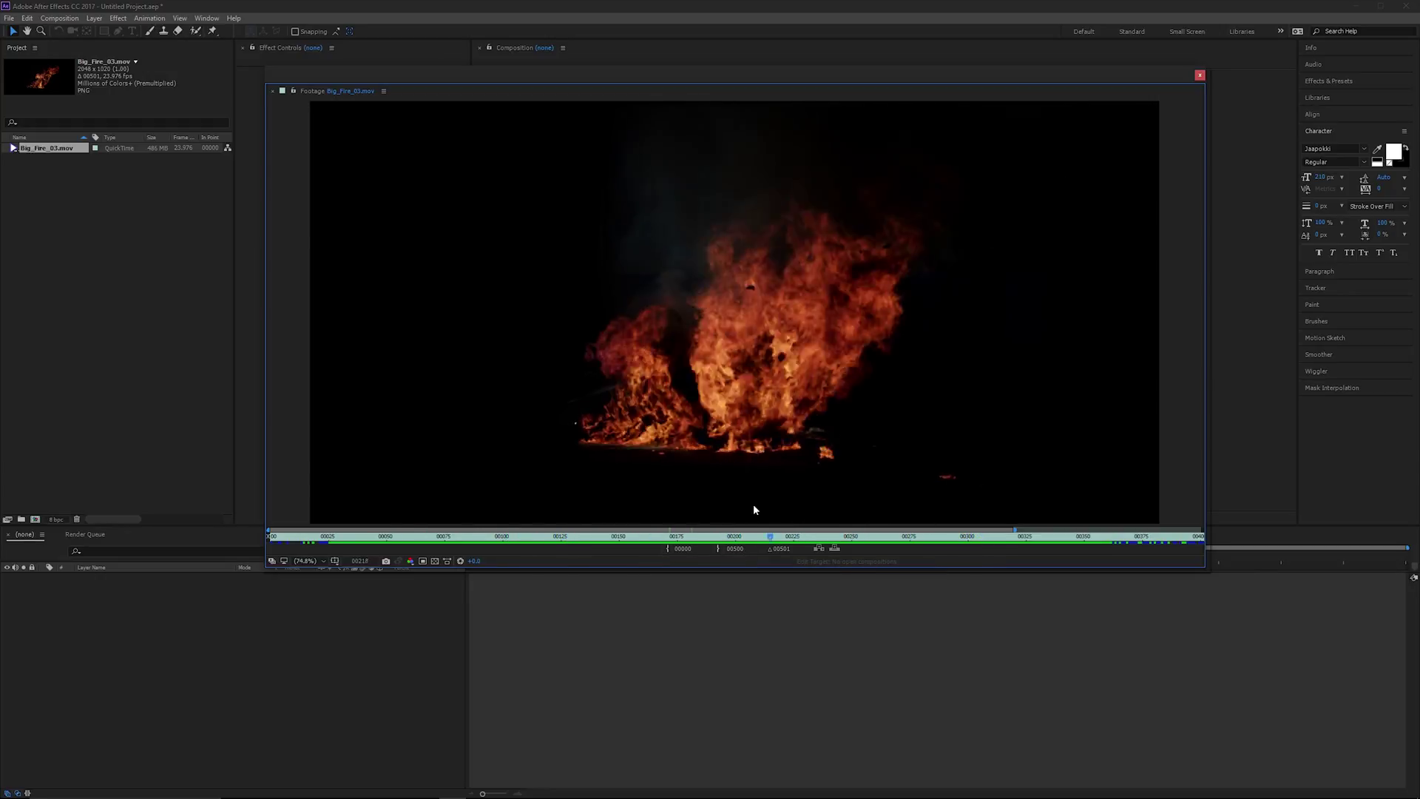
pyautogui.click(339, 536)
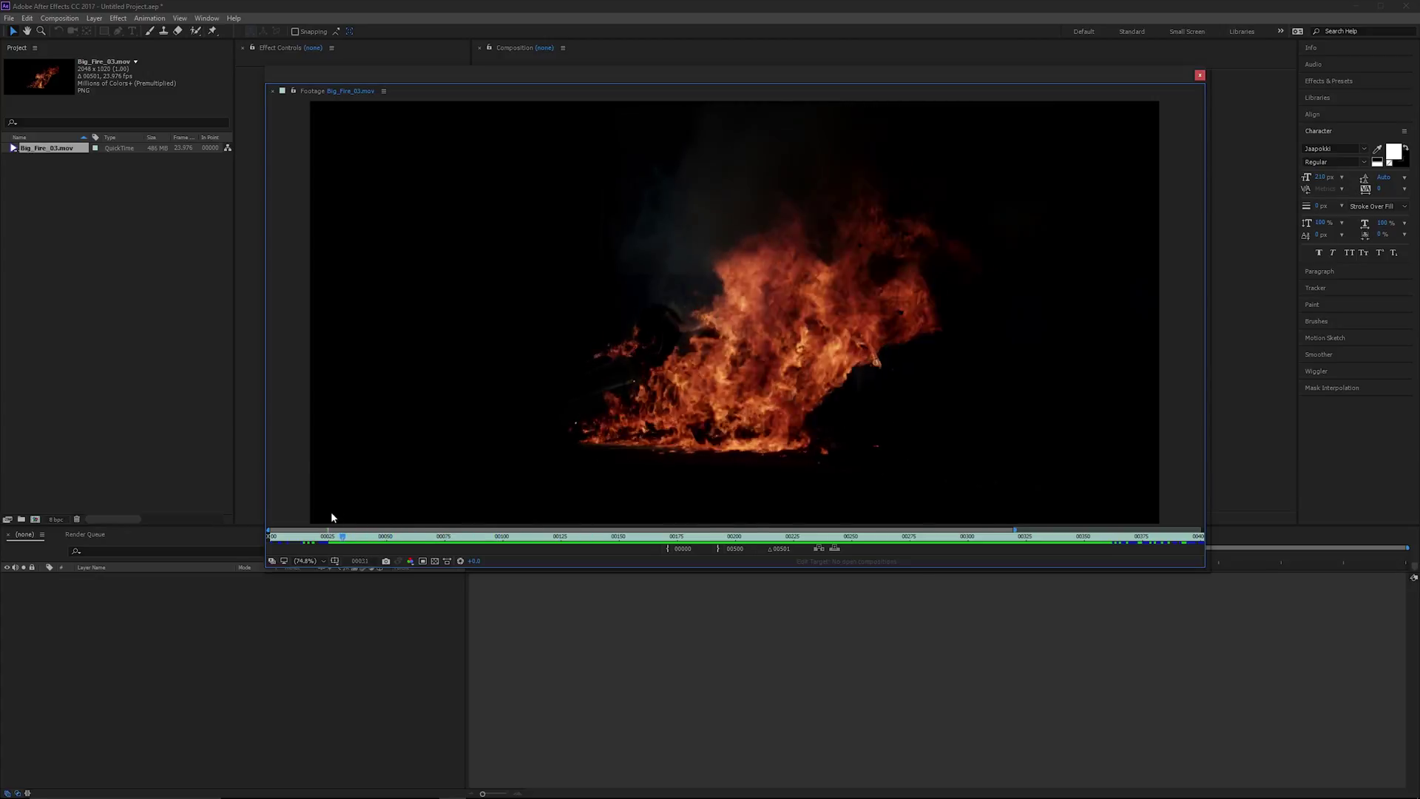
pyautogui.click(583, 536)
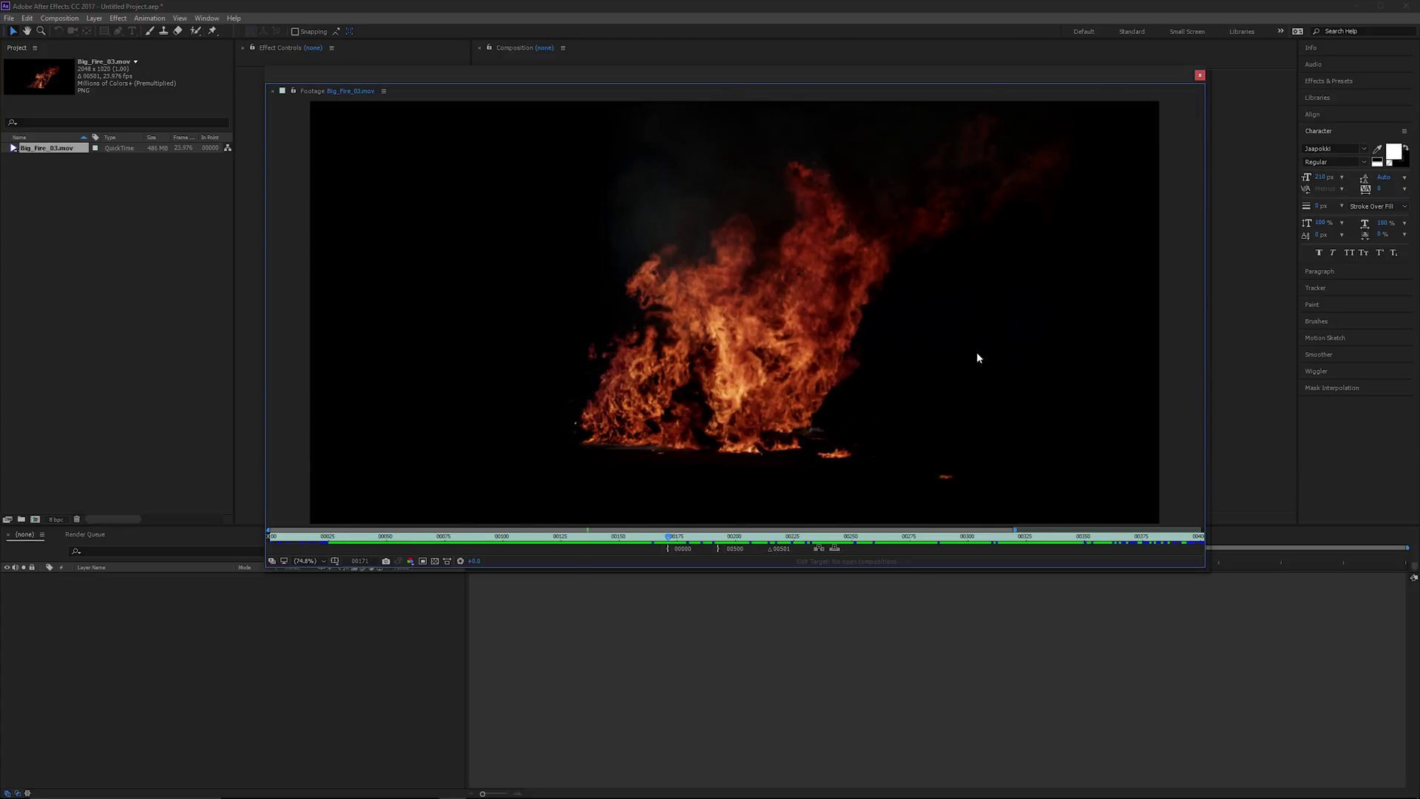
pyautogui.click(1201, 76)
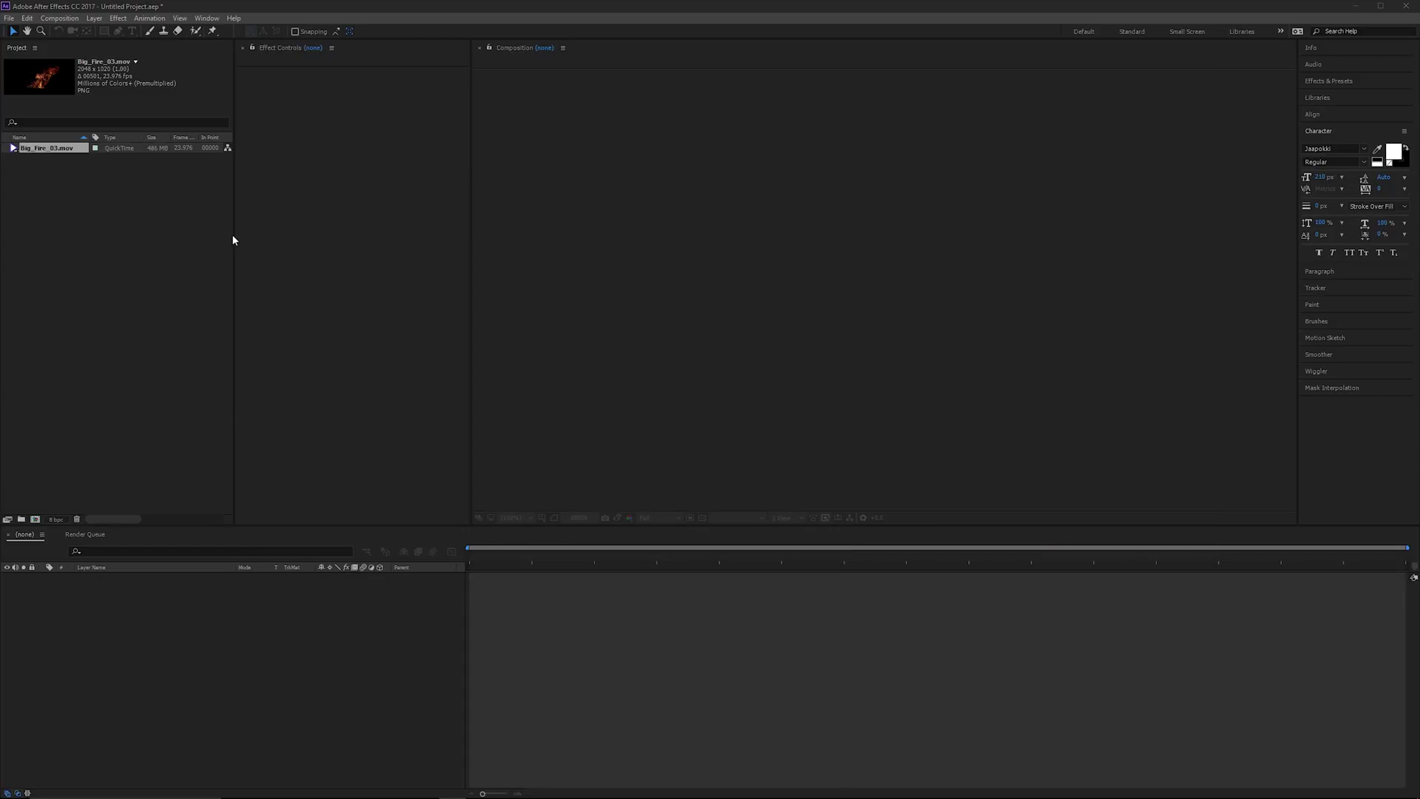
pyautogui.click(35, 519)
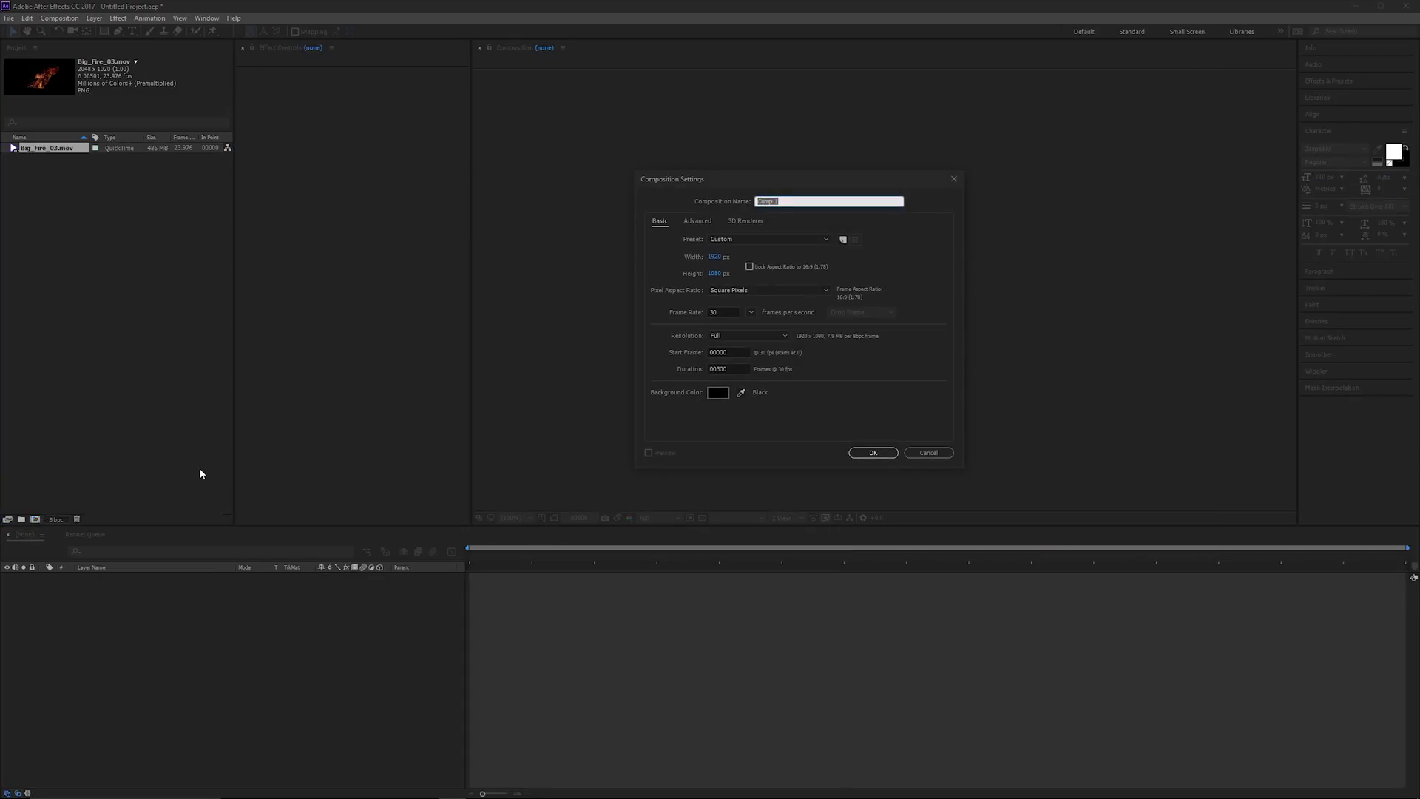
pyautogui.write('Main')
pyautogui.click(871, 454)
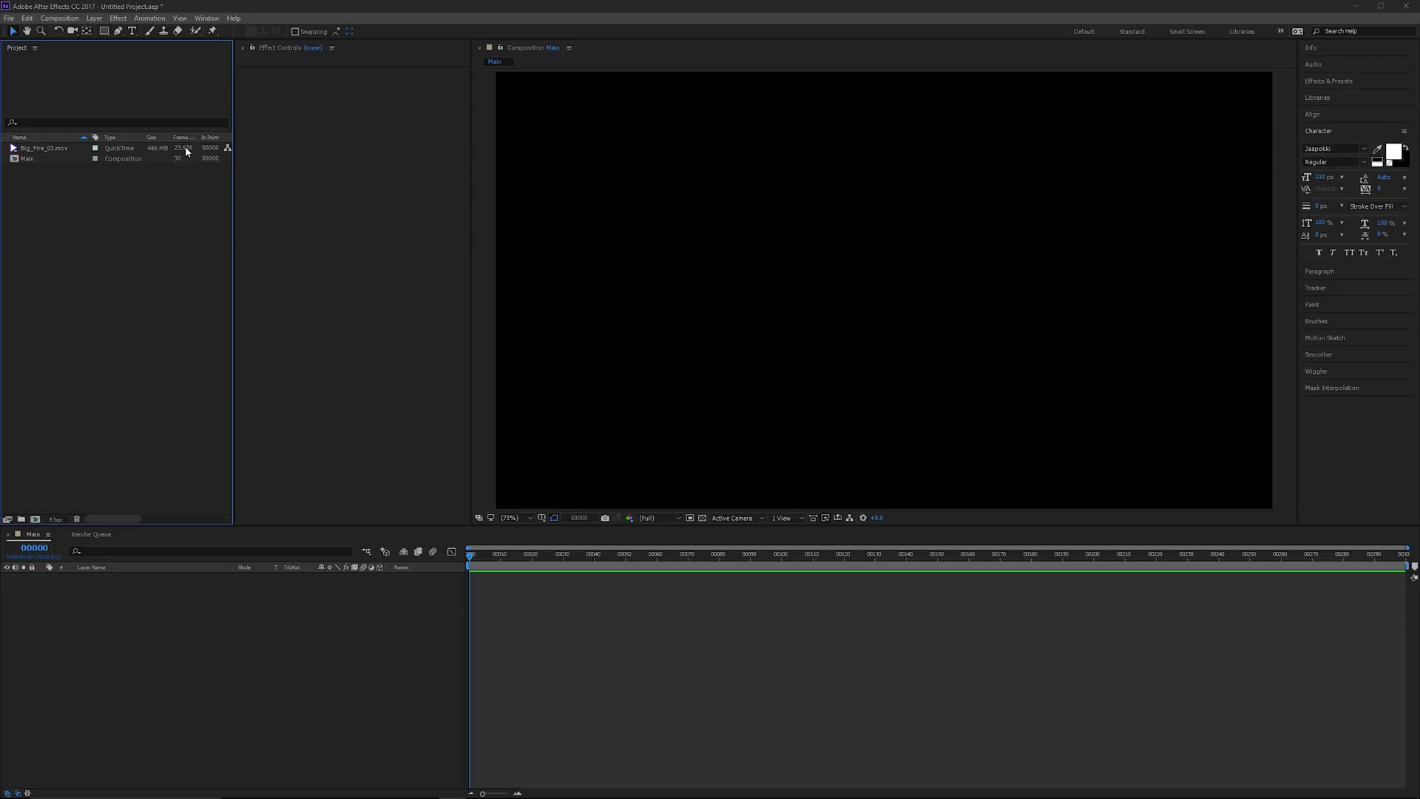
# Reinterpret the Big_Fire_03 footage so its frame rate conforms to 30 fps.
pyautogui.rightClick(186, 152)
pyautogui.moveTo(238, 227)
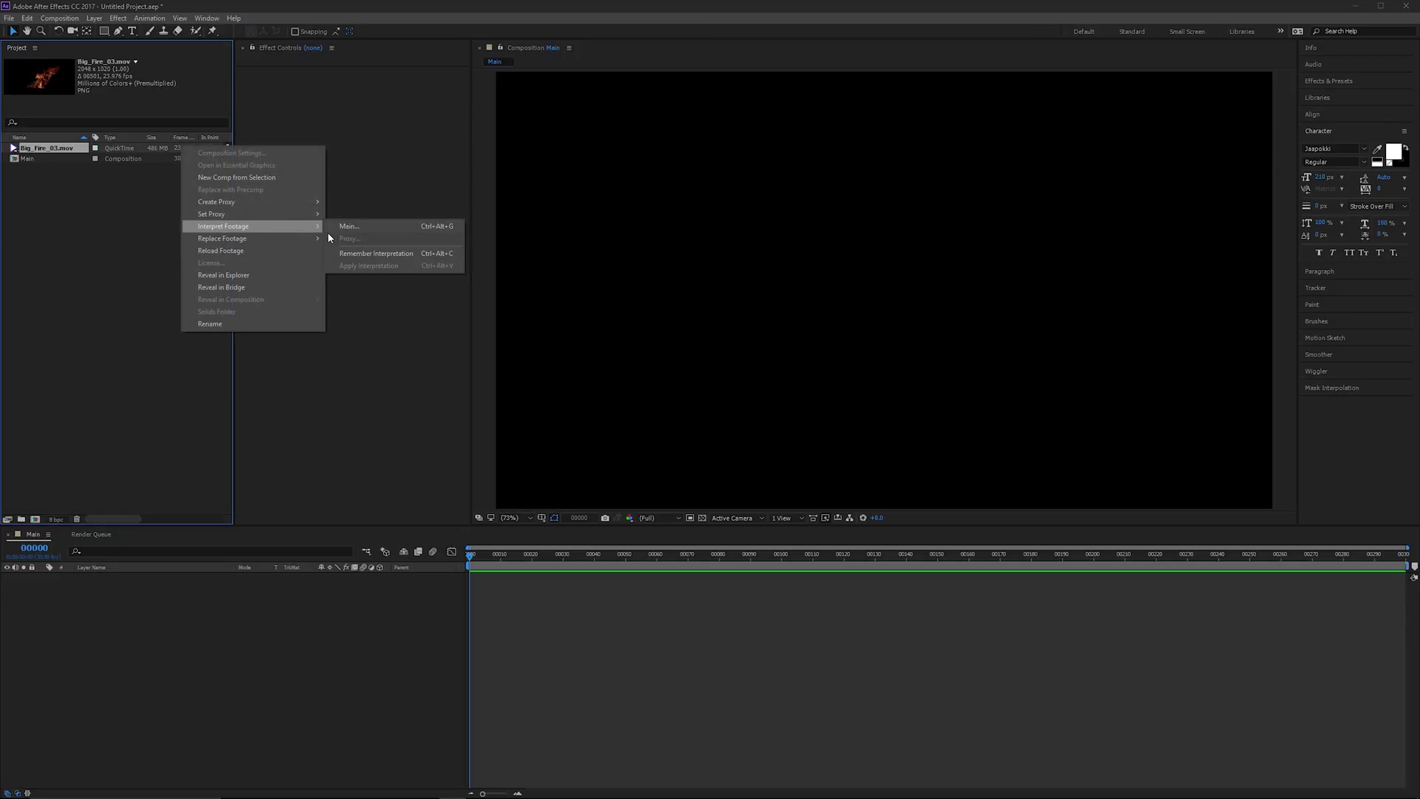
pyautogui.click(351, 226)
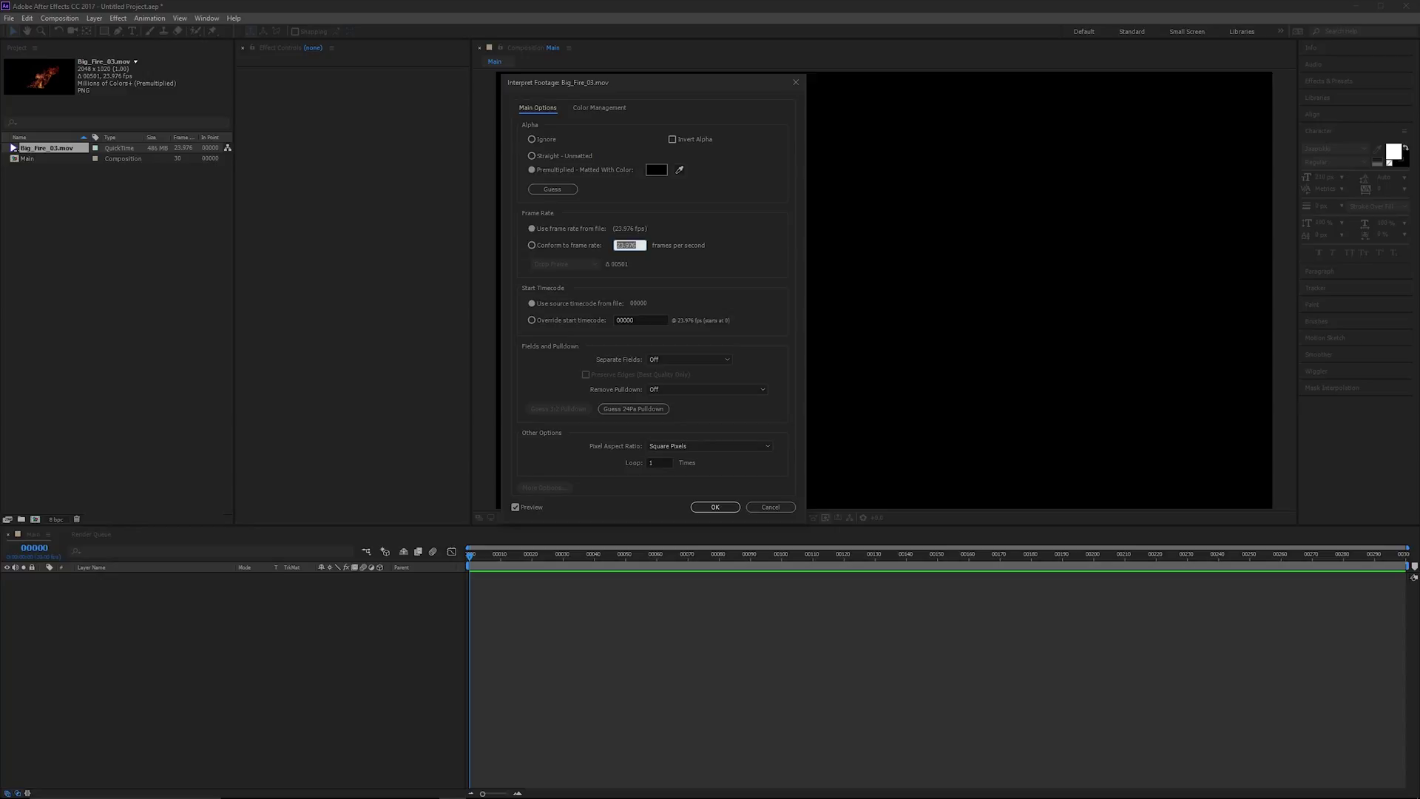
pyautogui.write('30')
pyautogui.press('Return')
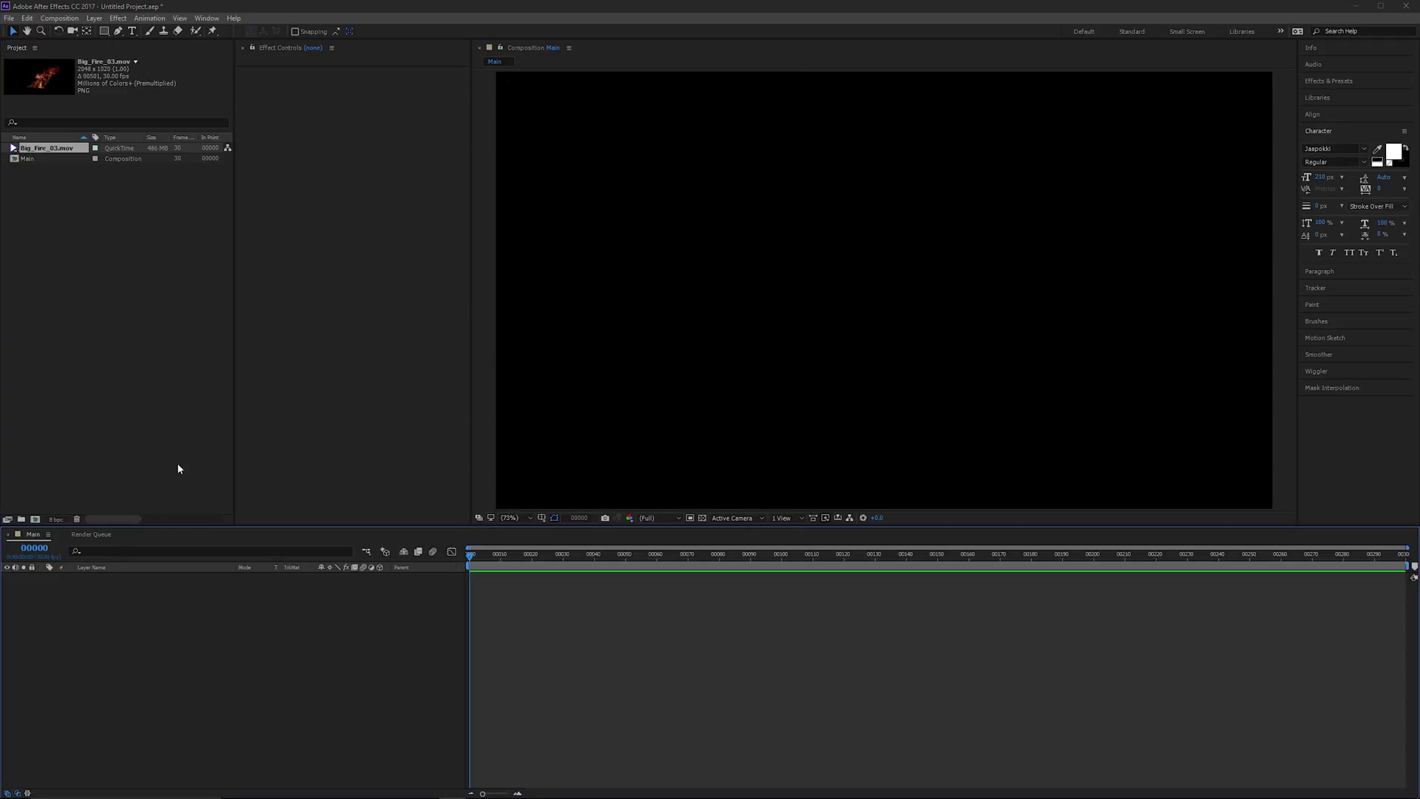
# Create a solid named Element Text and apply the Element effect to it.
pyautogui.rightClick(180, 645)
pyautogui.moveTo(239, 653)
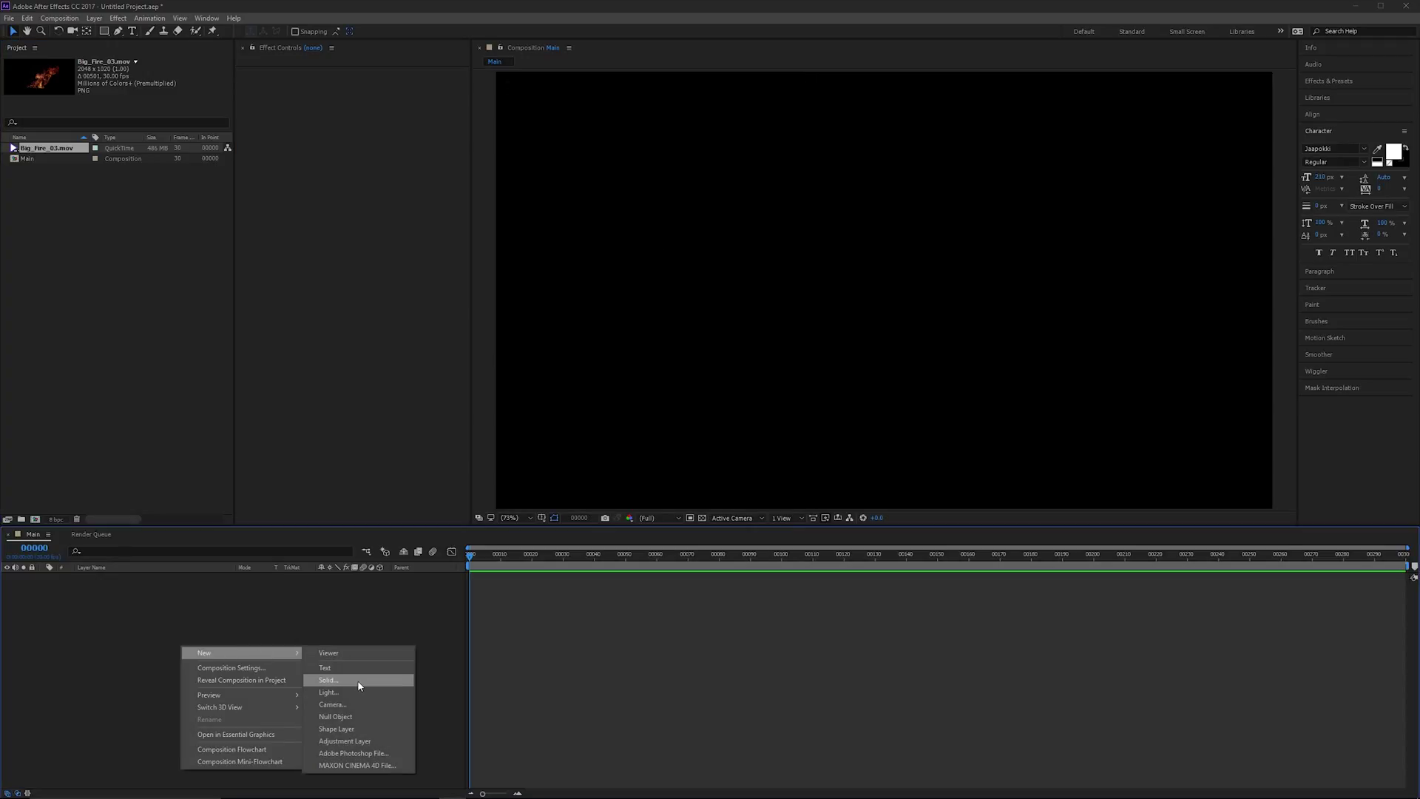
pyautogui.click(355, 678)
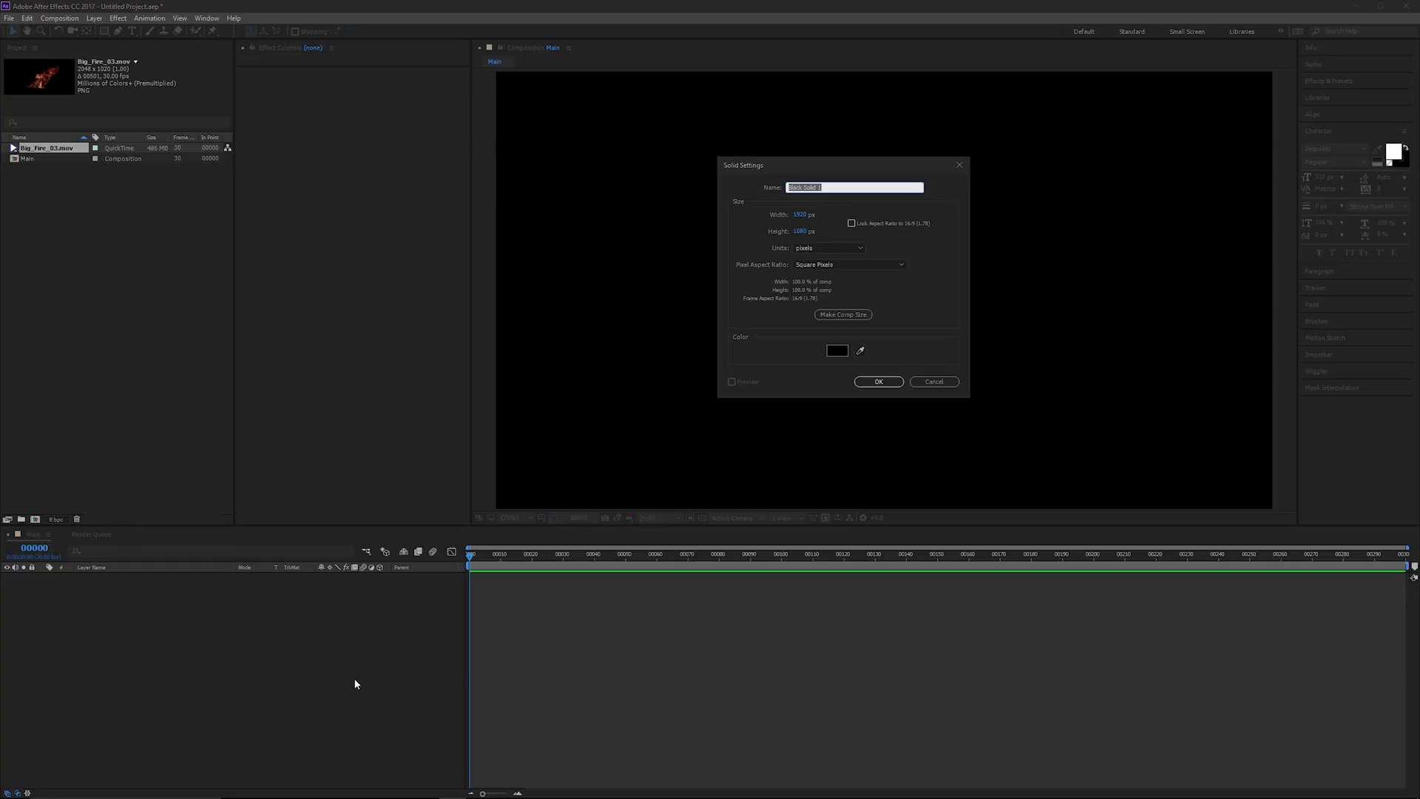
pyautogui.write('L')
pyautogui.click(878, 380)
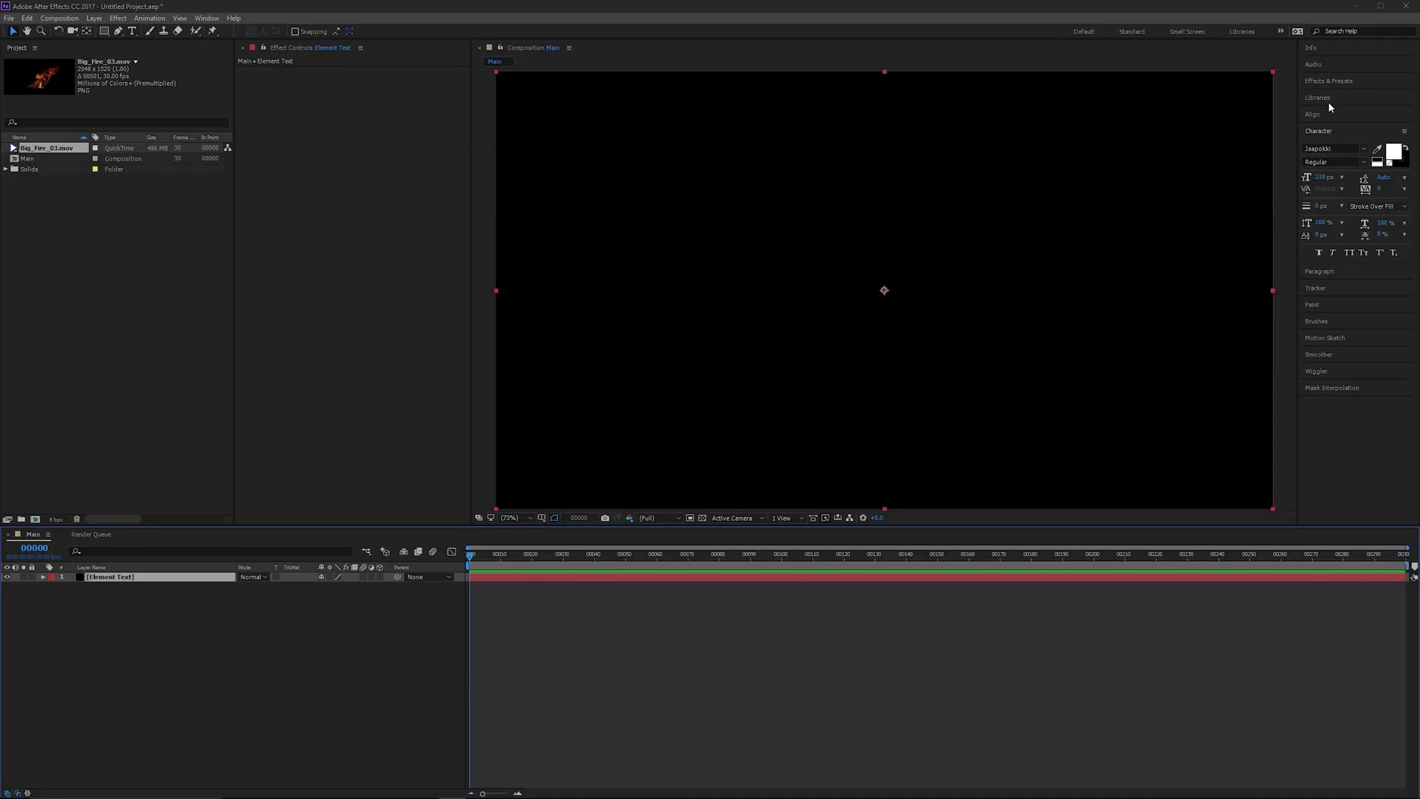
pyautogui.click(1342, 95)
pyautogui.write('element')
pyautogui.moveTo(1344, 118); pyautogui.dragTo(317, 84)
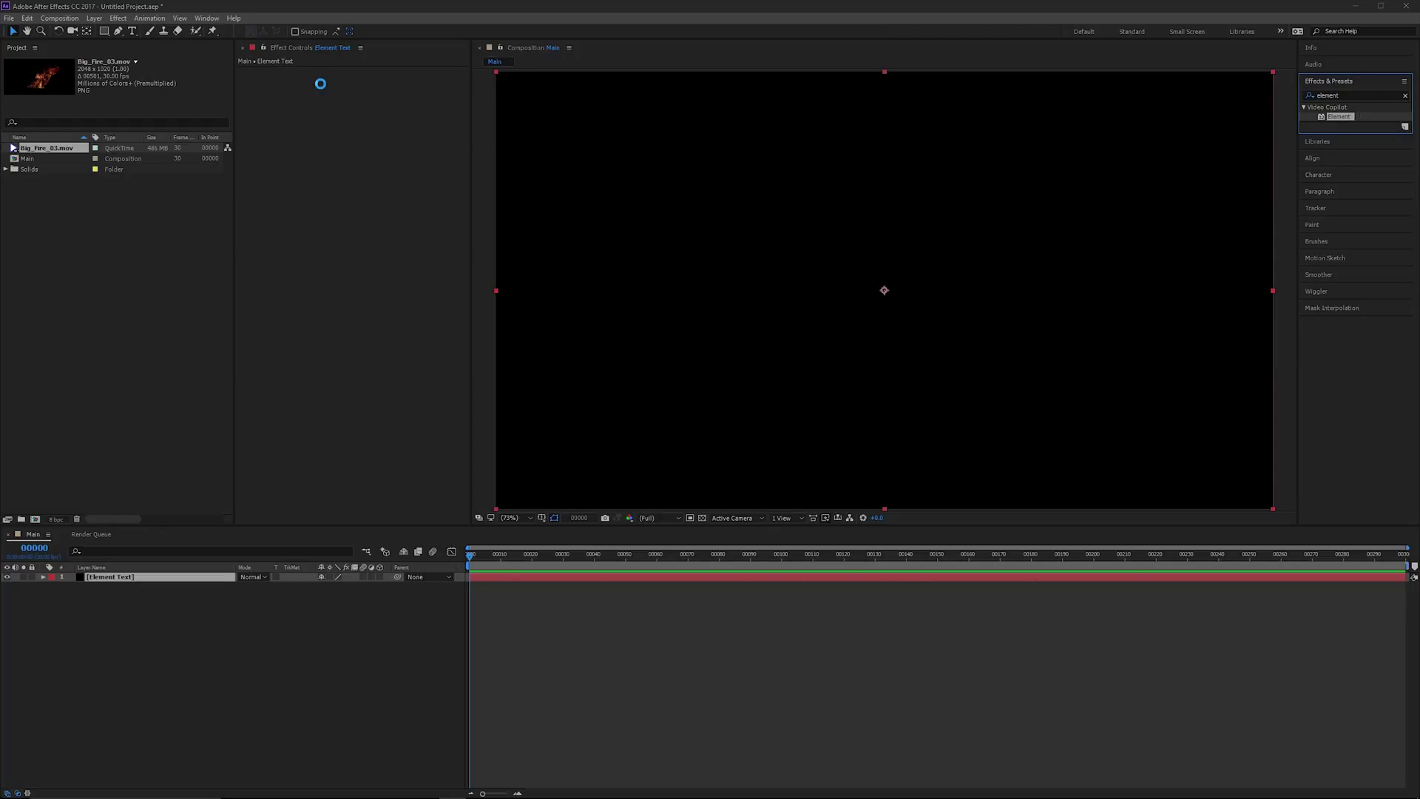
# Add an INFERNO text layer, centring its anchor point and its position in the comp.
pyautogui.rightClick(329, 666)
pyautogui.moveTo(366, 683)
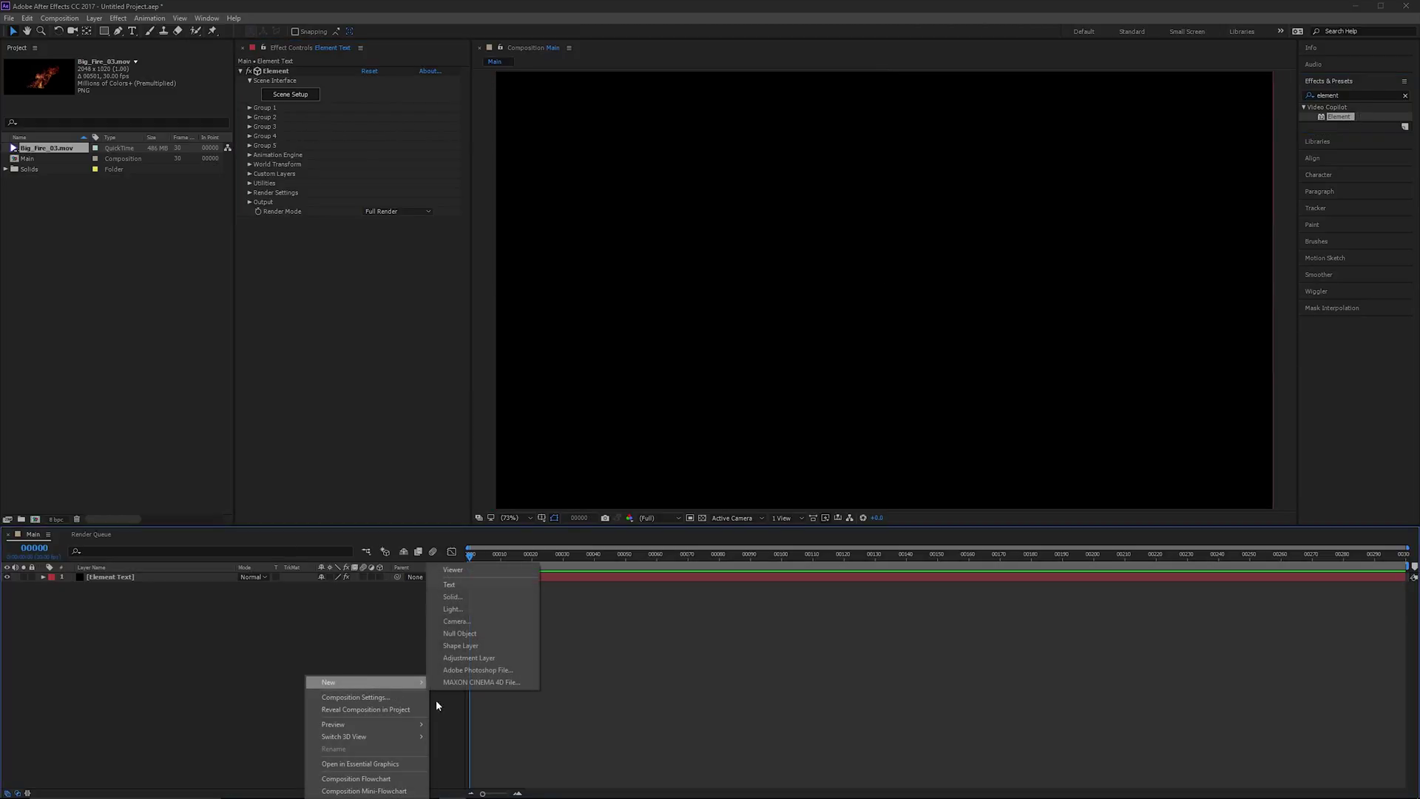
pyautogui.click(488, 584)
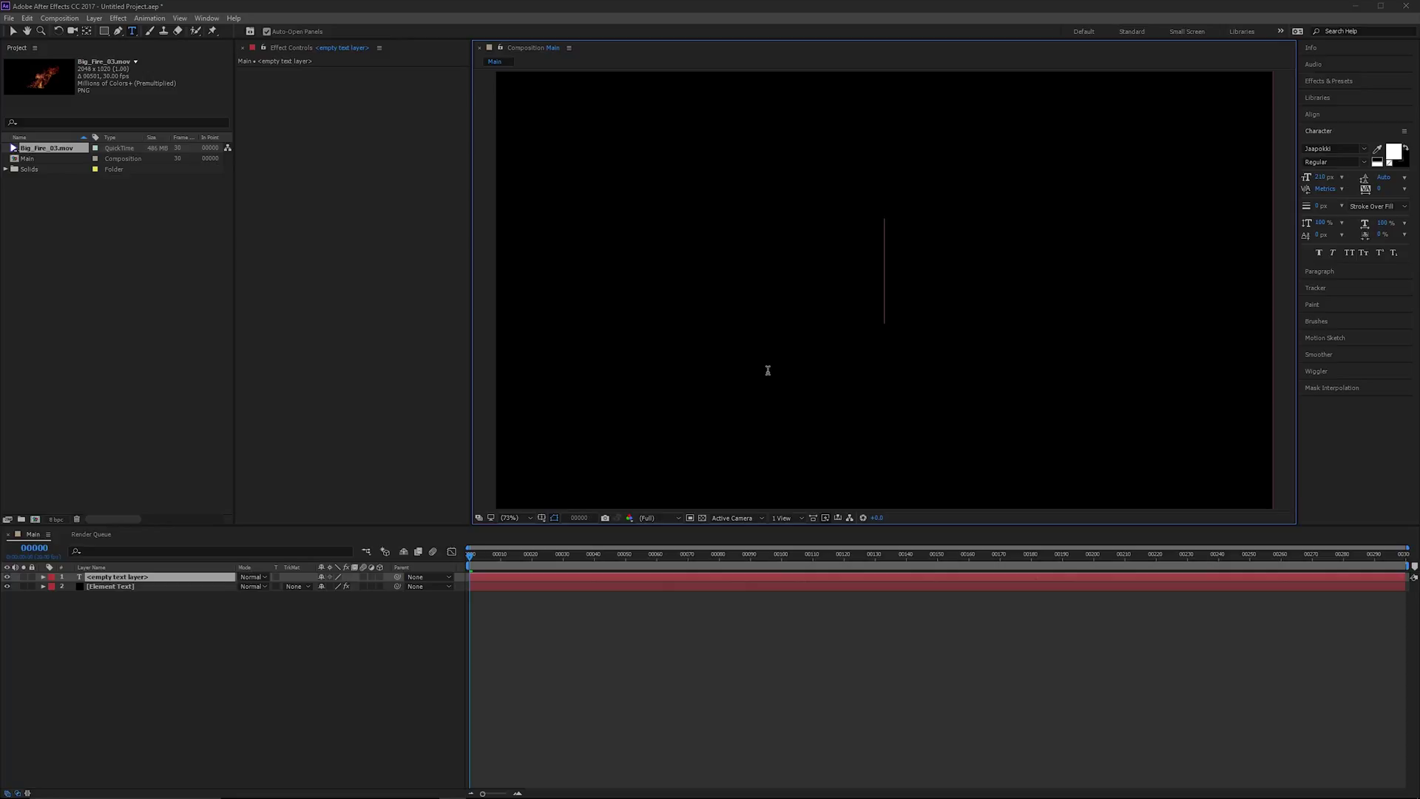
pyautogui.write('INFERNO')
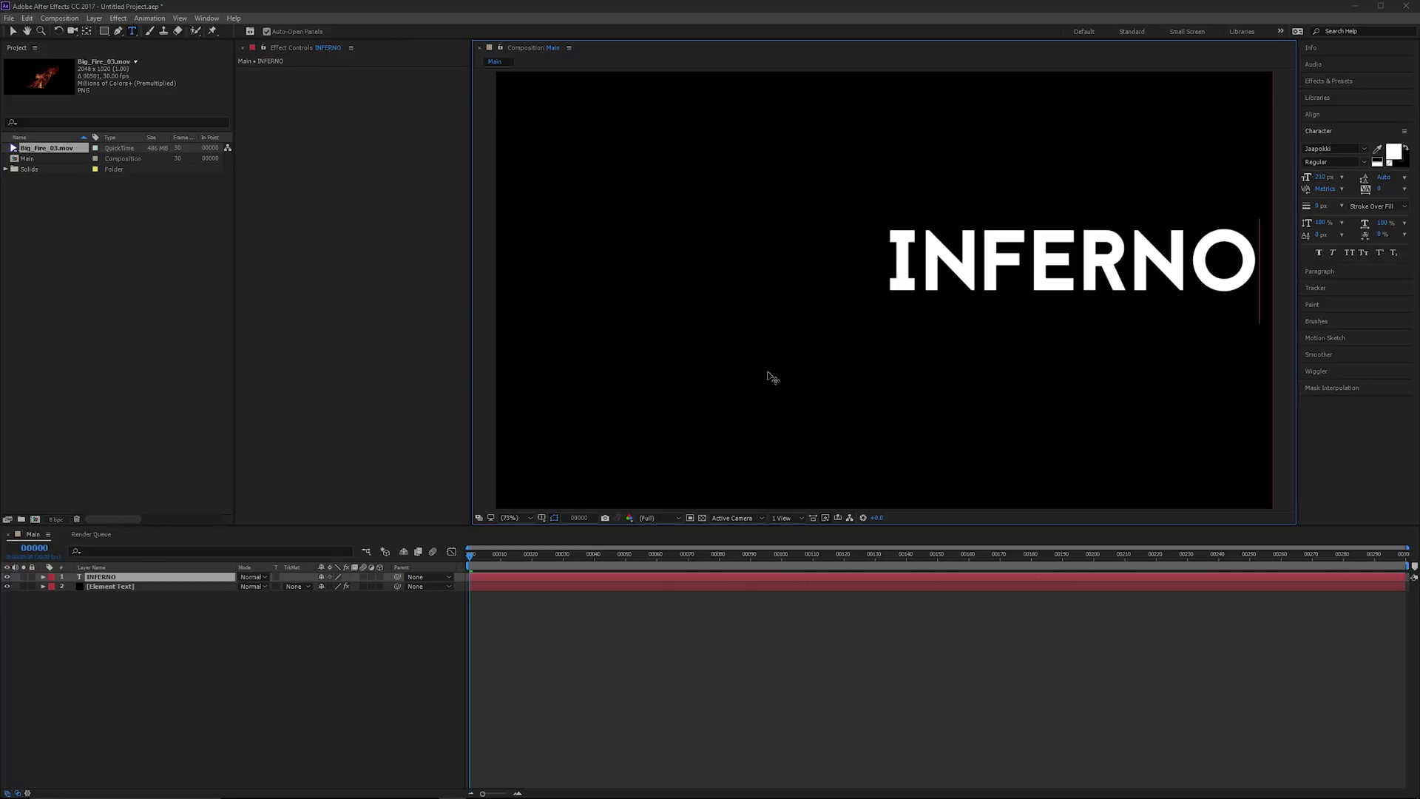
pyautogui.press('KP_Enter')
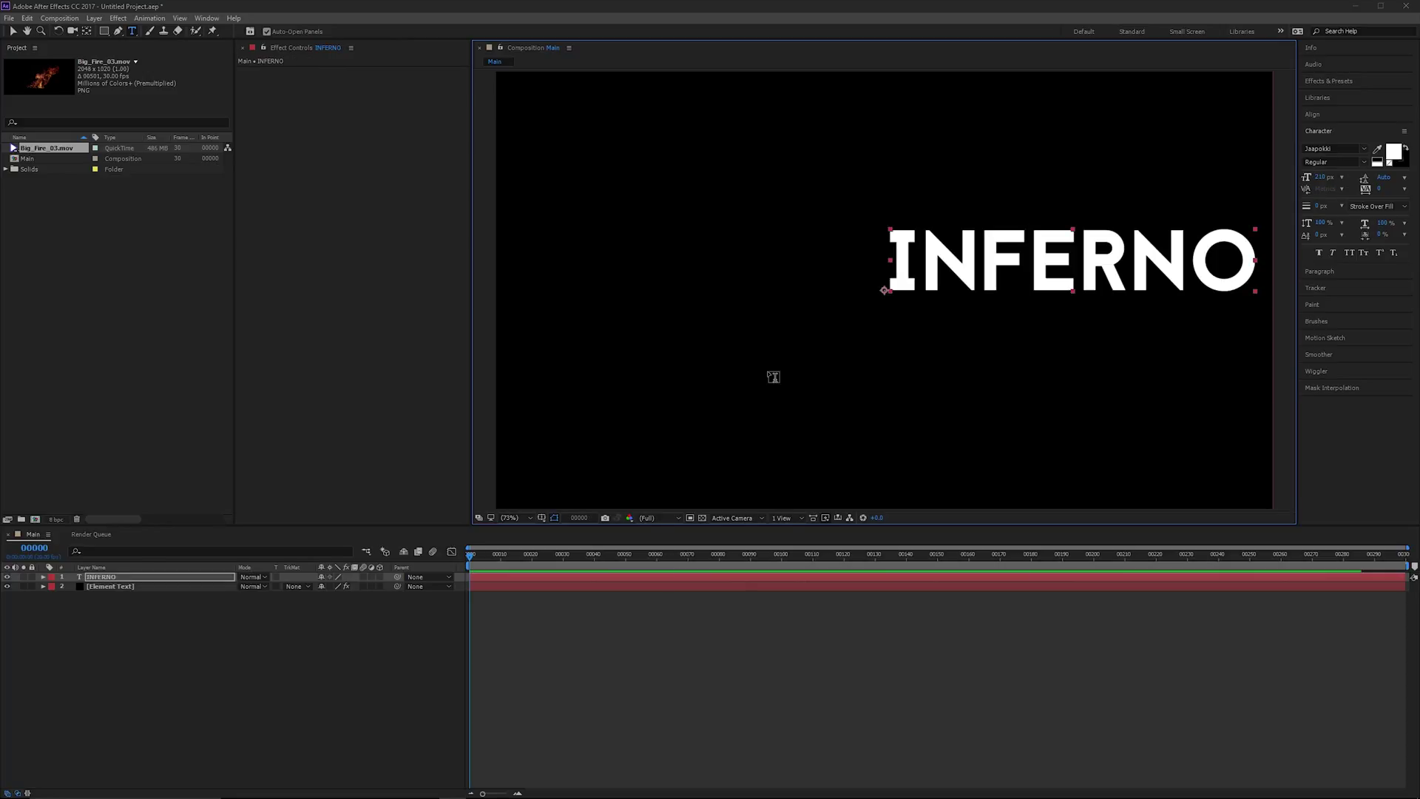
pyautogui.press('v')
pyautogui.hotkey('ctrl', 'alt', 'Home')
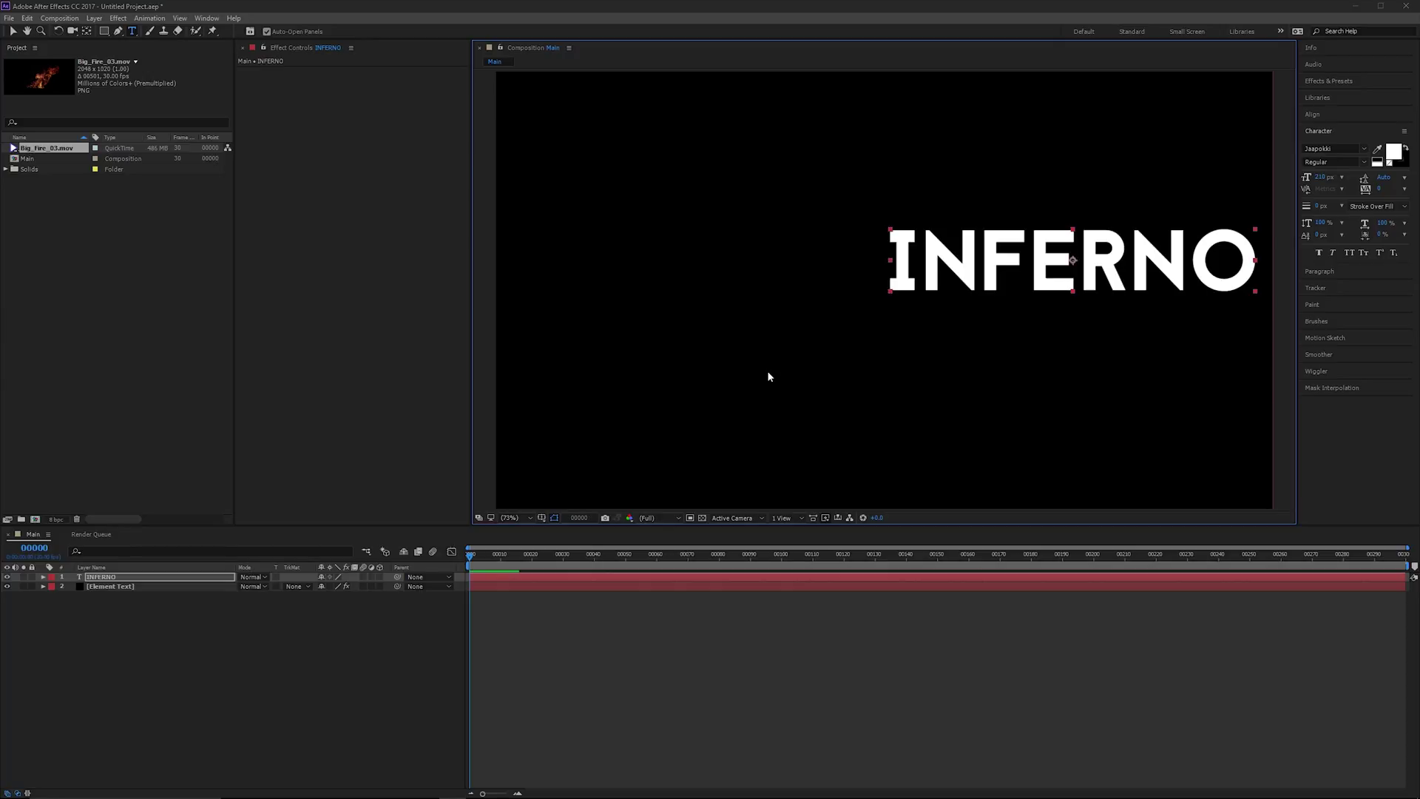
pyautogui.hotkey('ctrl', 't')
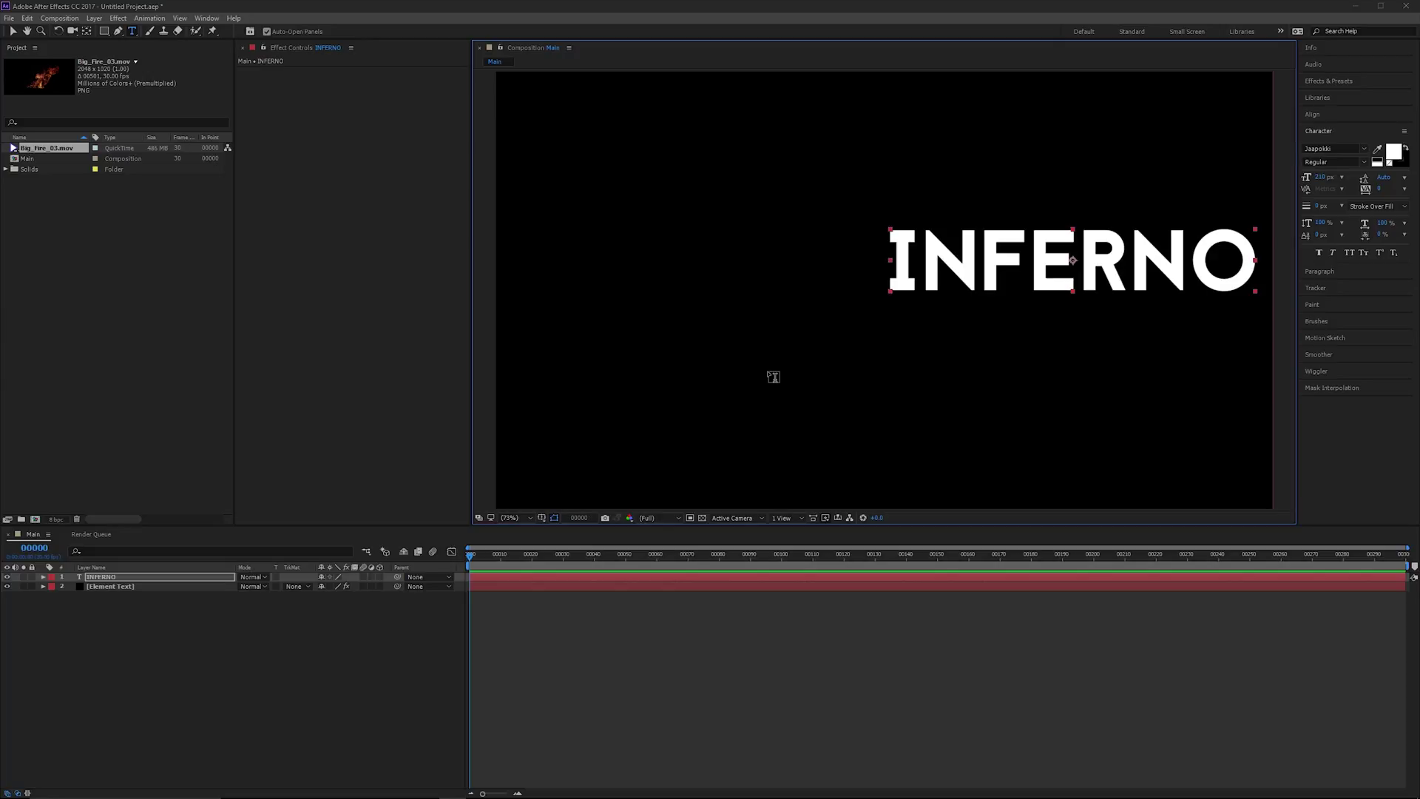
pyautogui.hotkey('ctrl', 'Home')
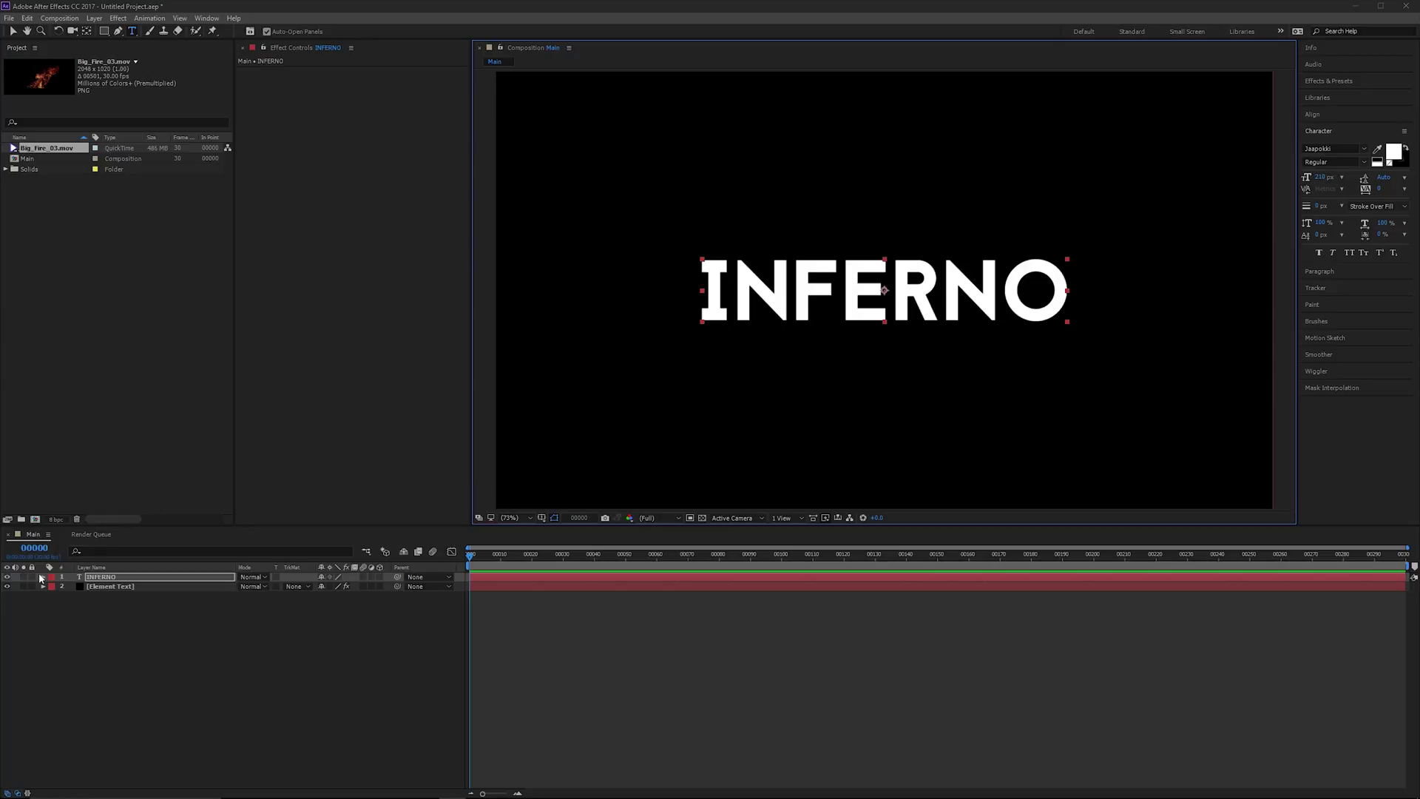
# Hide INFERNO and set Element Text's Custom Text and Masks Path Layer 1 to 1. INFERNO.
pyautogui.click(16, 576)
pyautogui.click(122, 586)
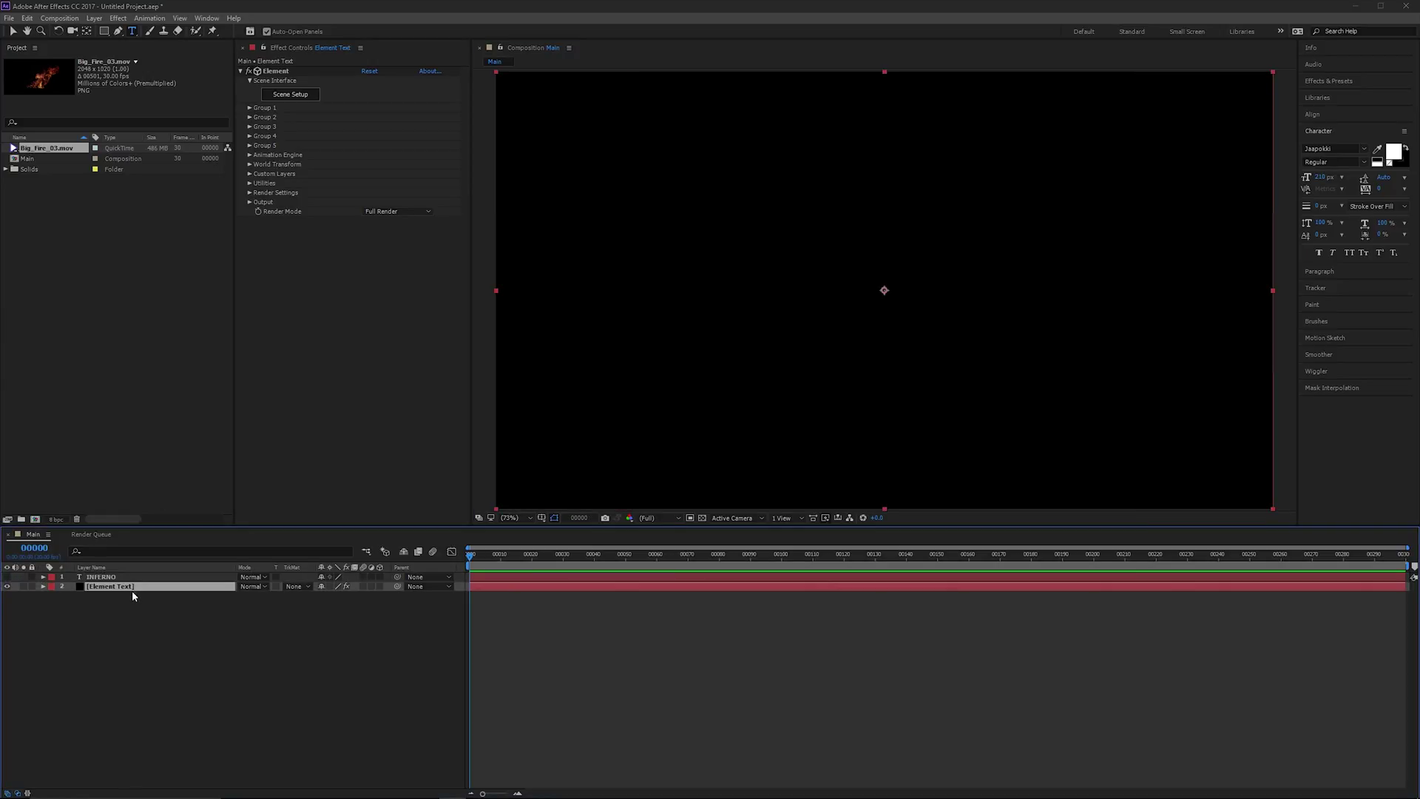
pyautogui.click(250, 174)
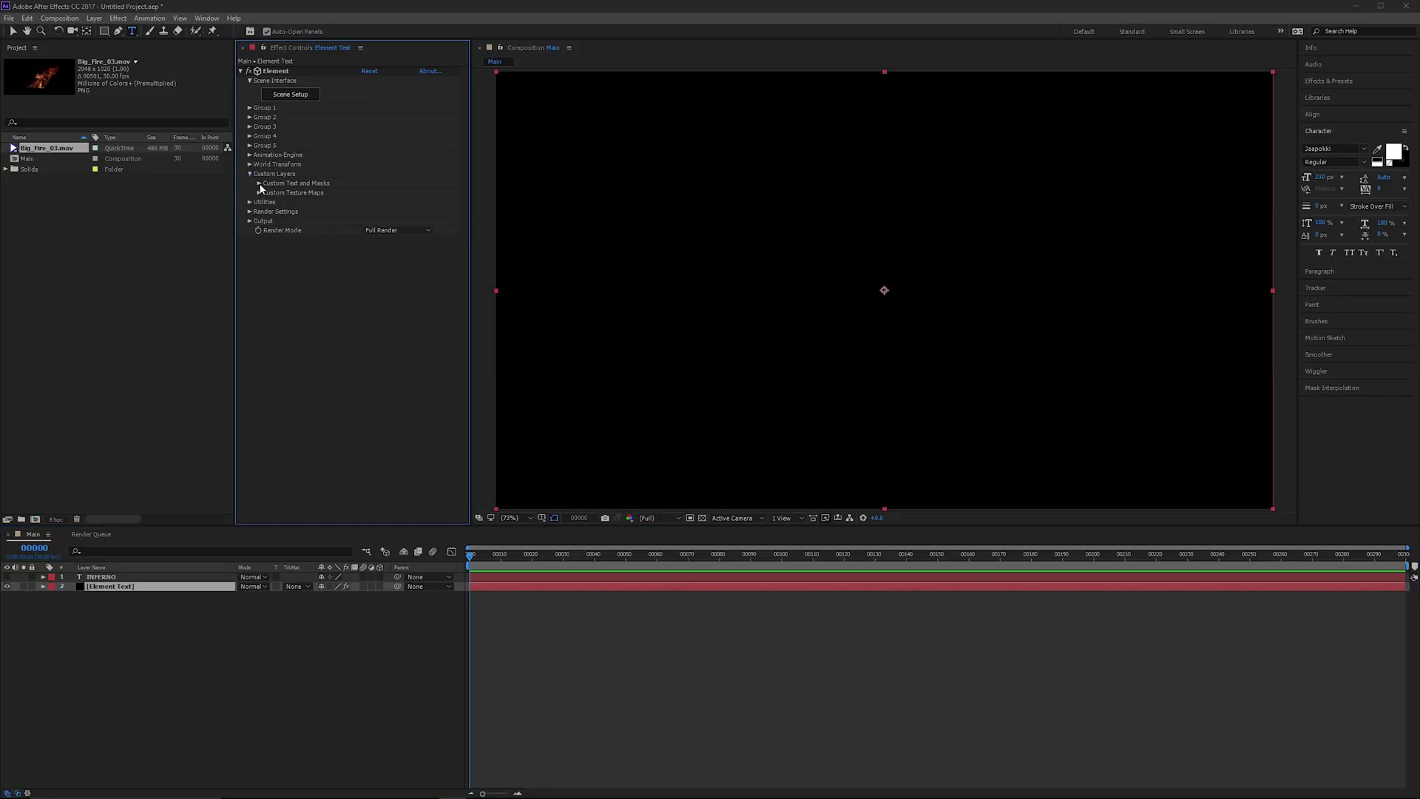
pyautogui.click(259, 184)
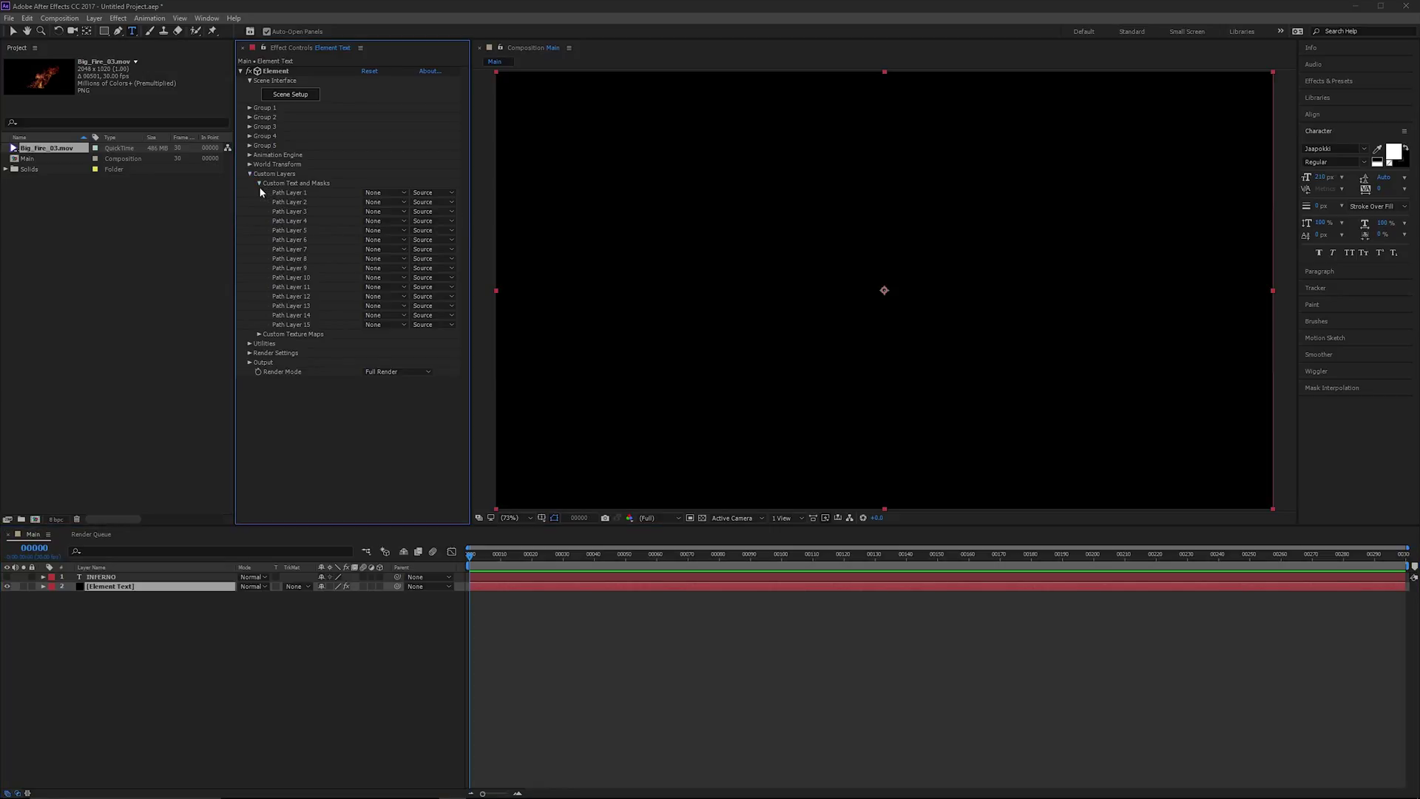
pyautogui.click(374, 194)
pyautogui.click(373, 202)
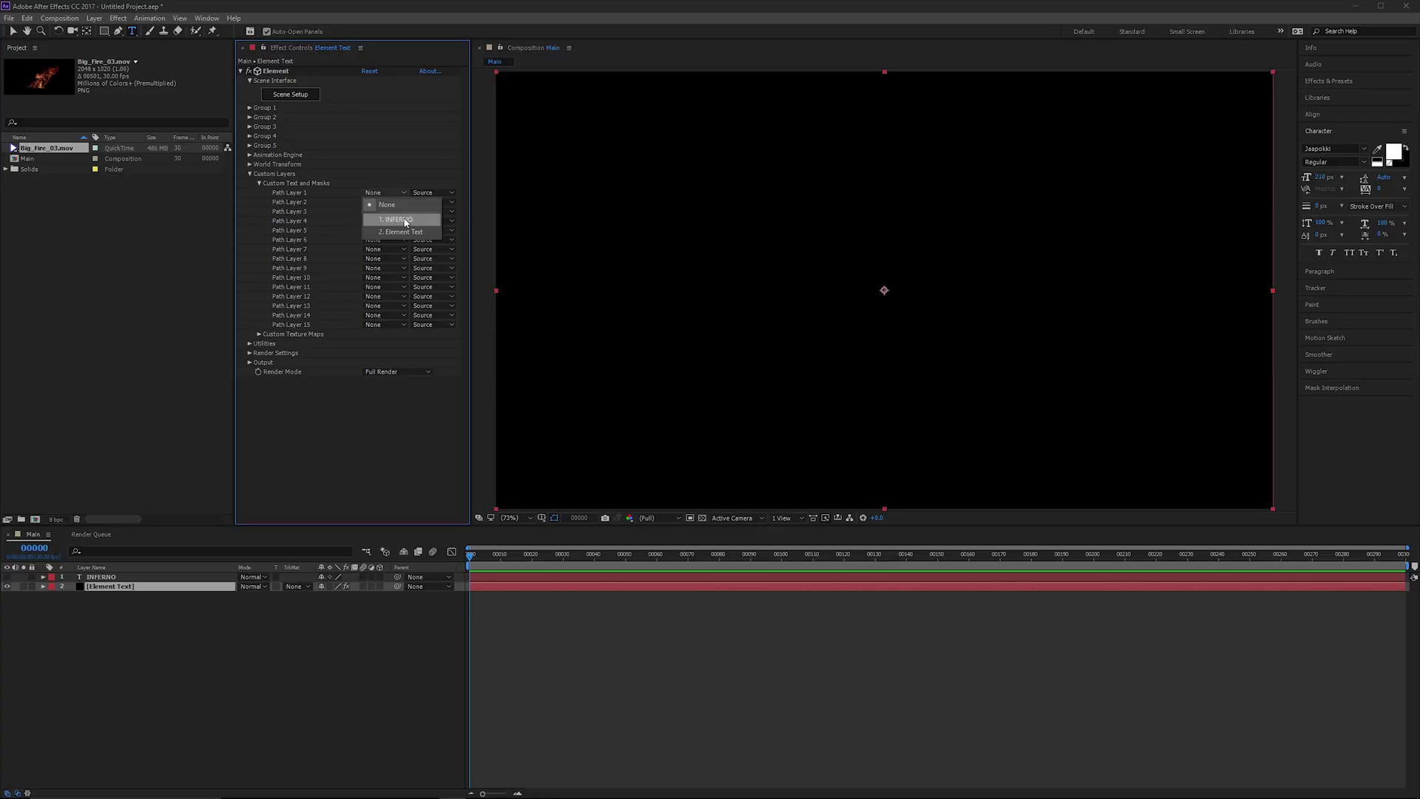
pyautogui.click(411, 220)
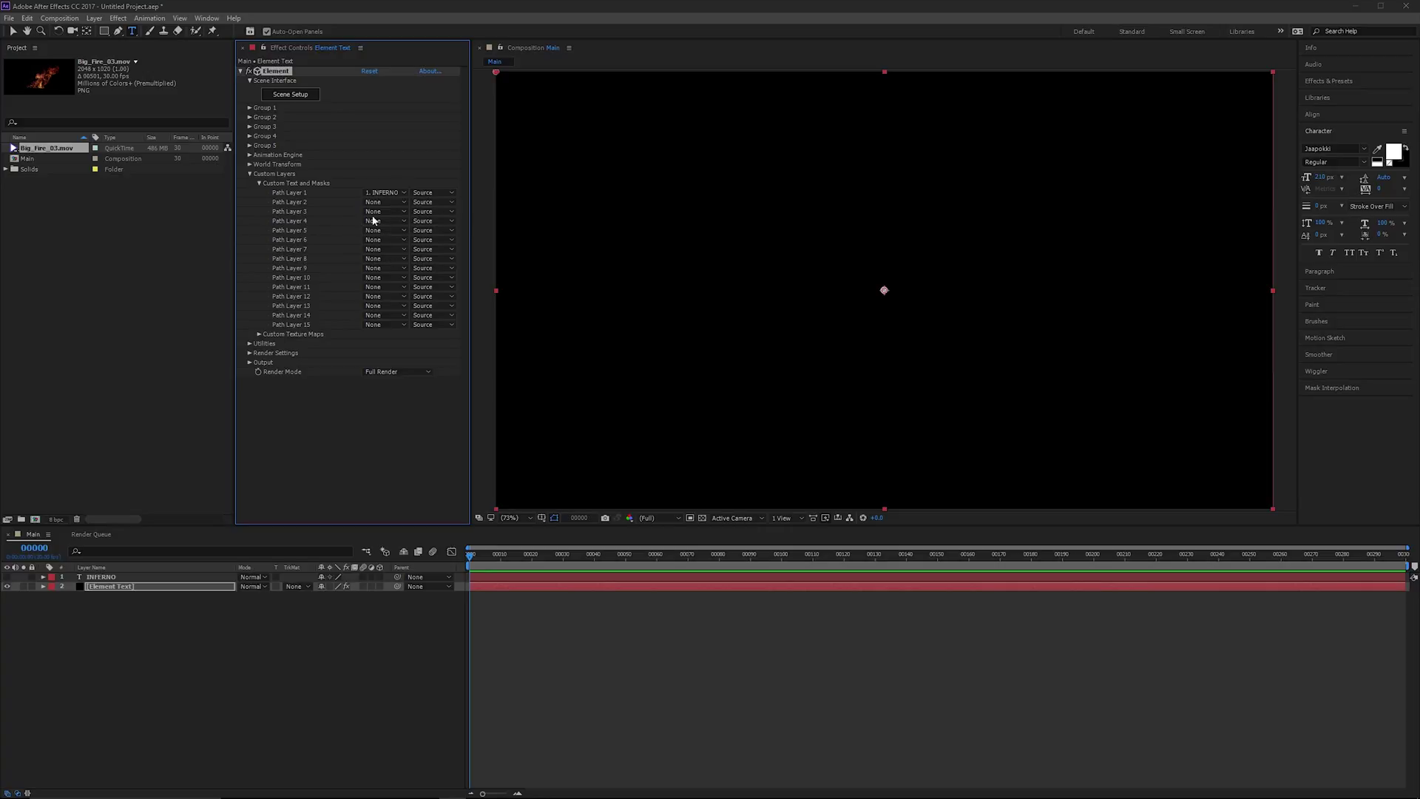
pyautogui.click(290, 94)
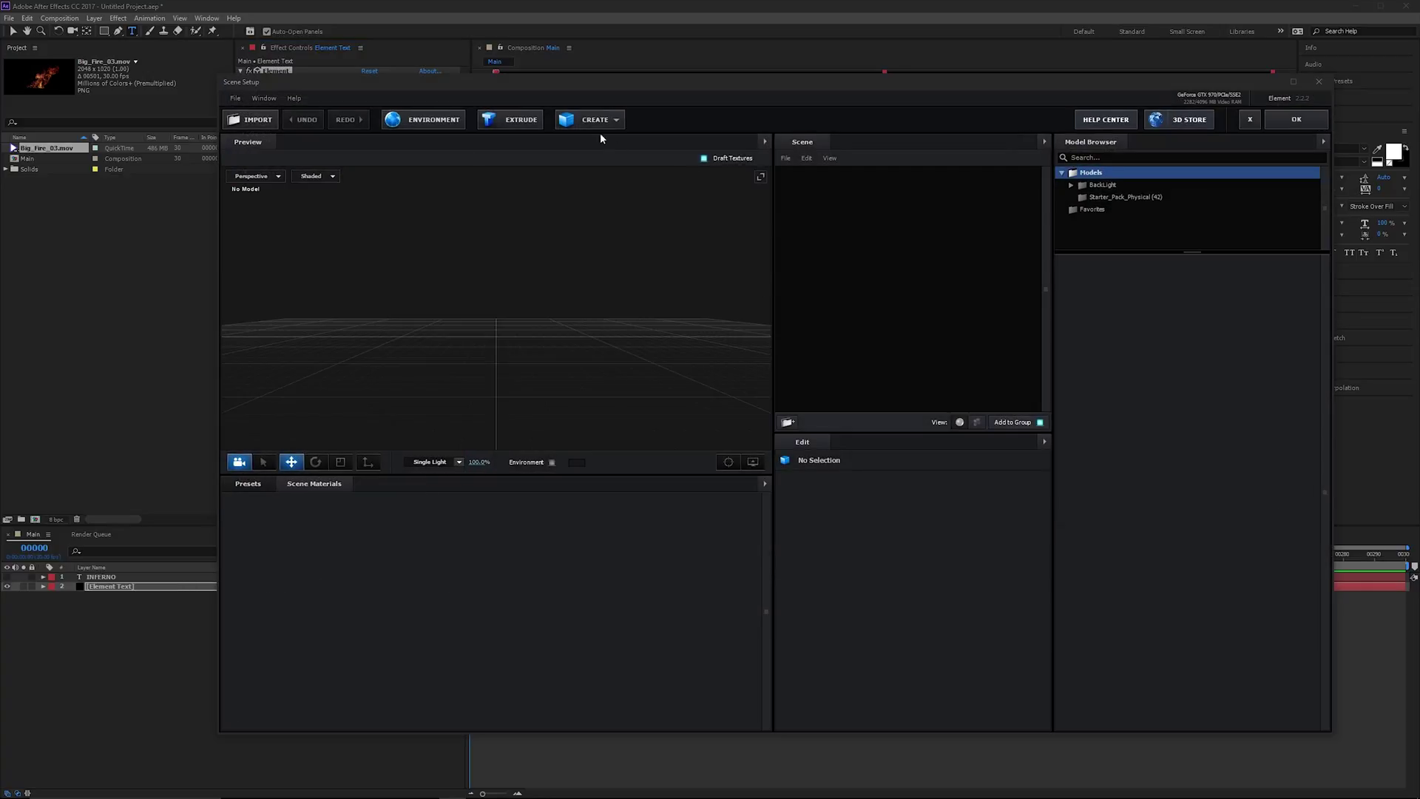
# Extrude the INFERNO path into a 3D text model and frame it in the preview.
pyautogui.click(510, 119)
pyautogui.moveTo(655, 317)
pyautogui.mouseDown()
pyautogui.moveTo(612, 243)
pyautogui.moveTo(589, 257)
pyautogui.moveTo(604, 266)
pyautogui.mouseUp()
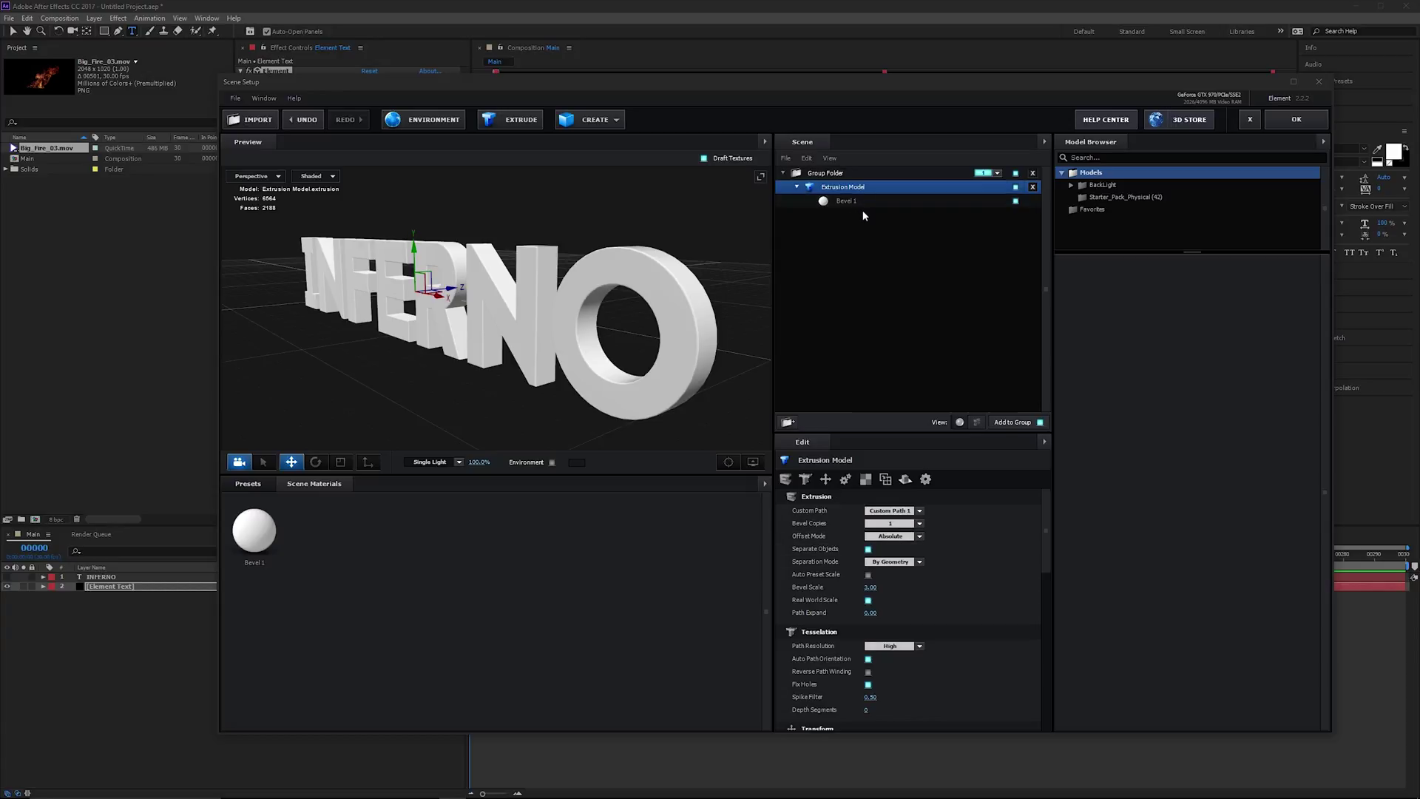
pyautogui.click(847, 201)
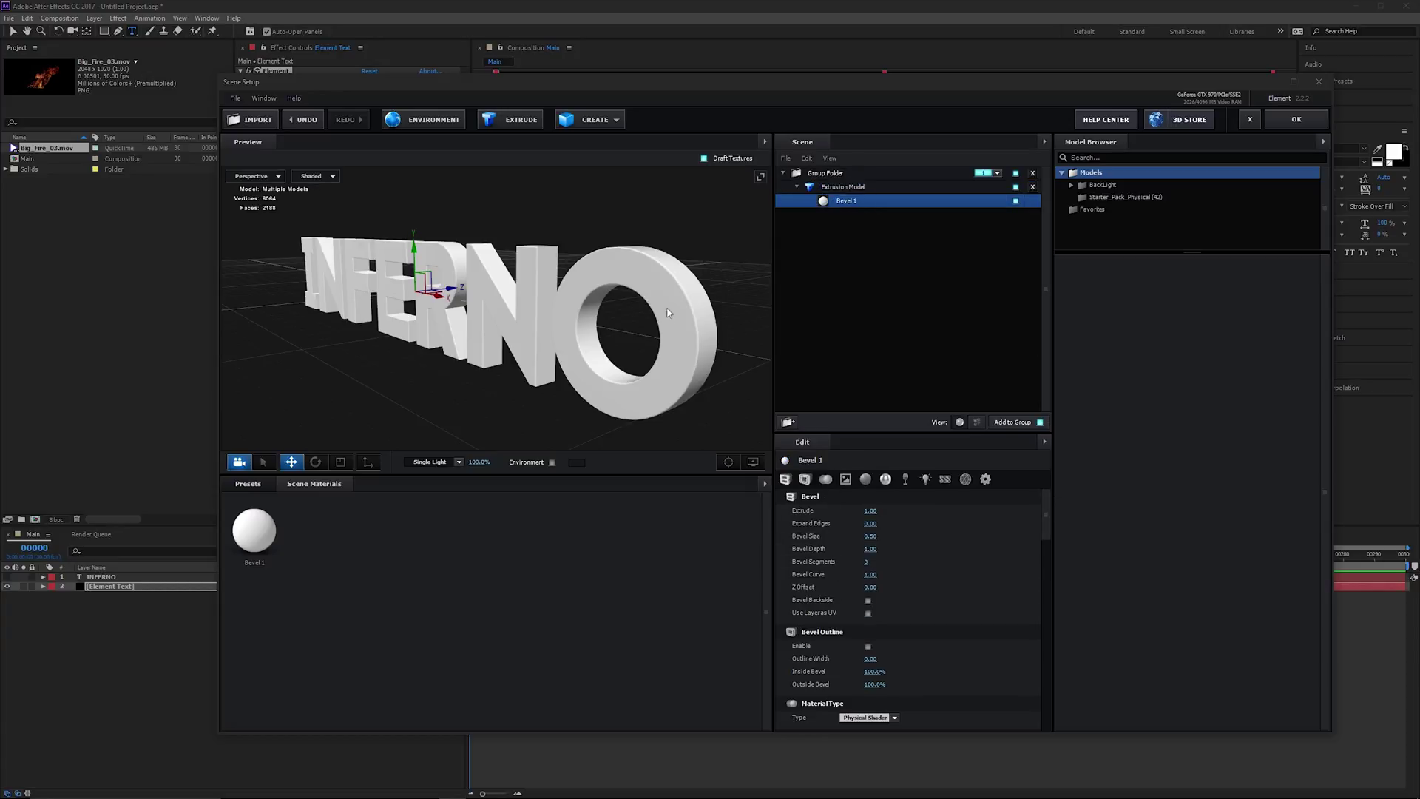
pyautogui.moveTo(675, 313); pyautogui.dragTo(608, 297)
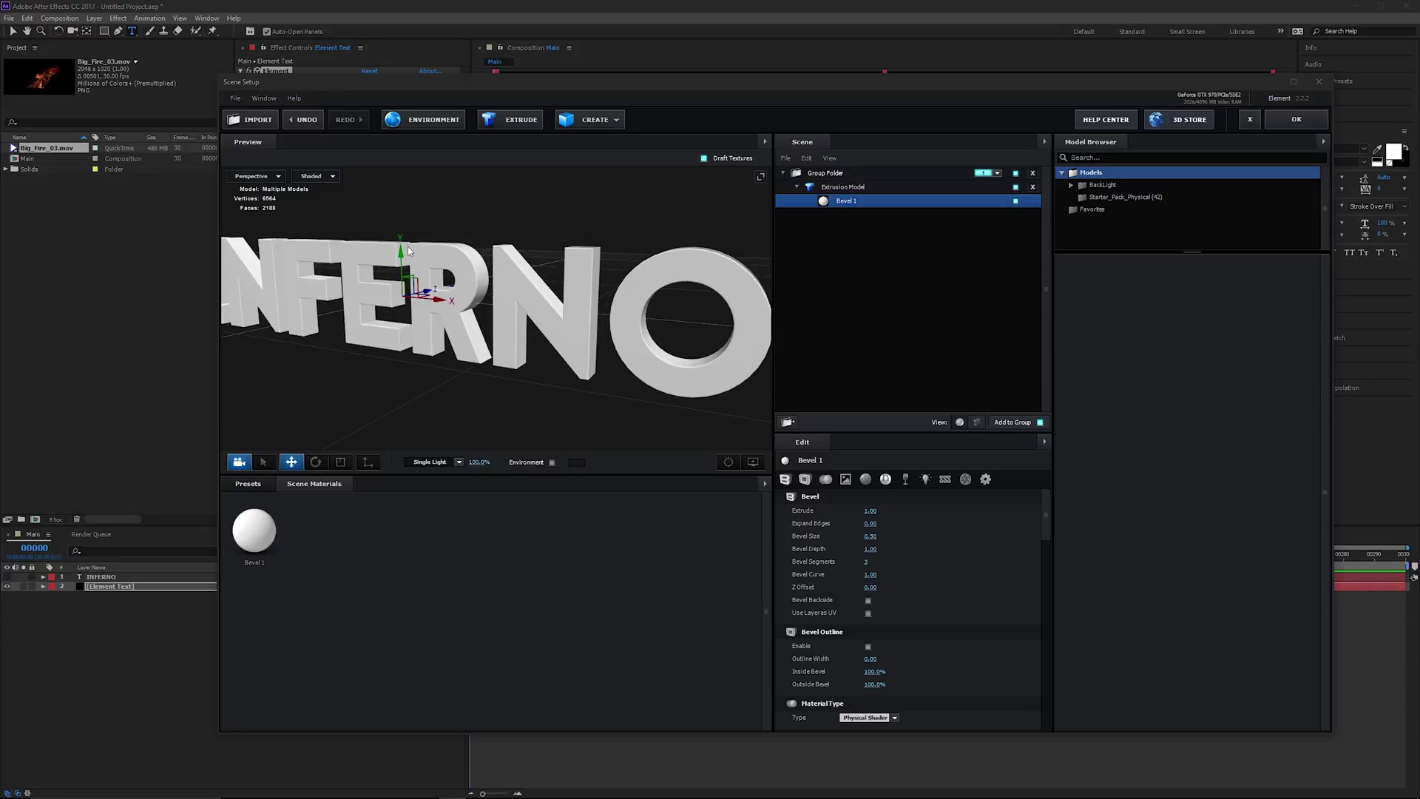
pyautogui.moveTo(407, 247); pyautogui.dragTo(409, 197)
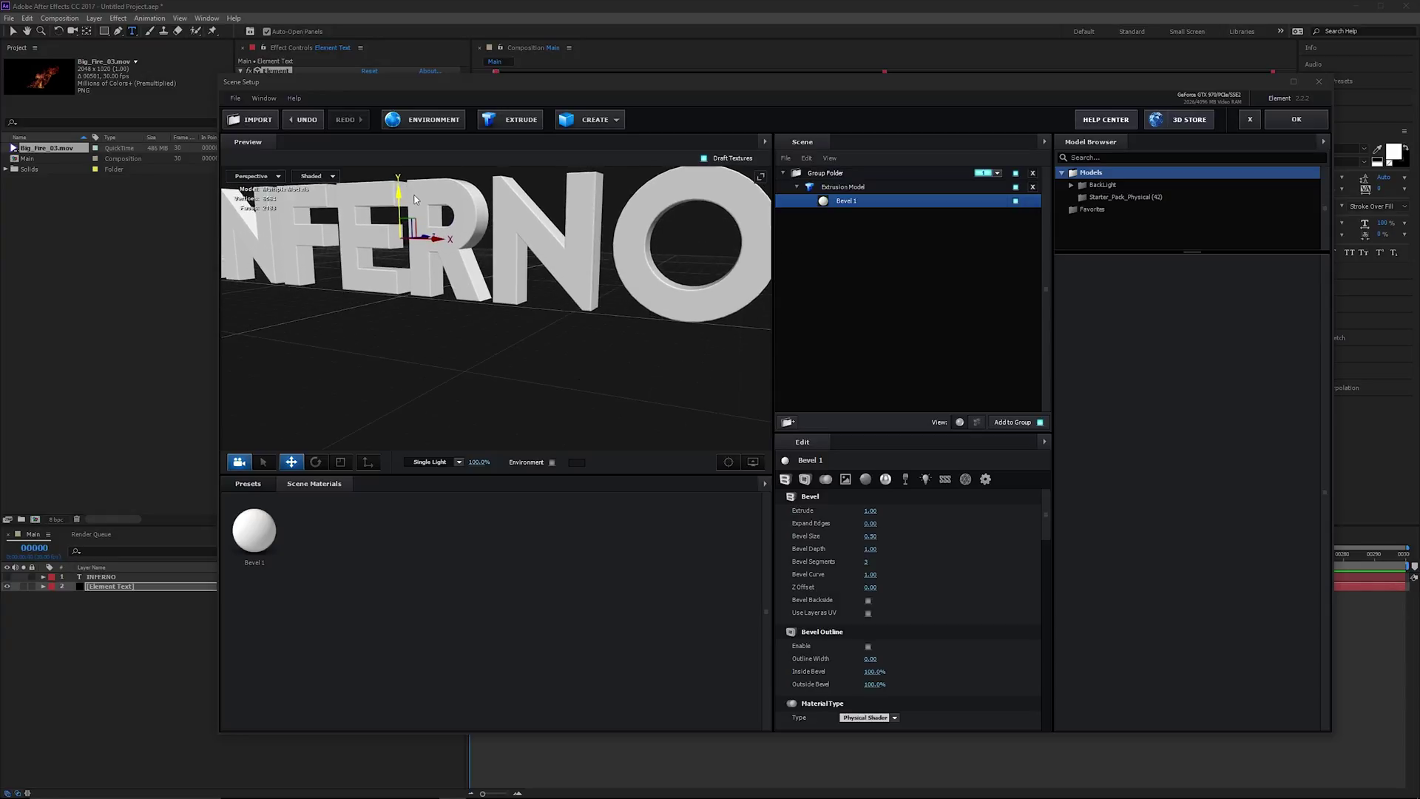
pyautogui.scroll(-3, 414, 199)
pyautogui.scroll(3, 414, 198)
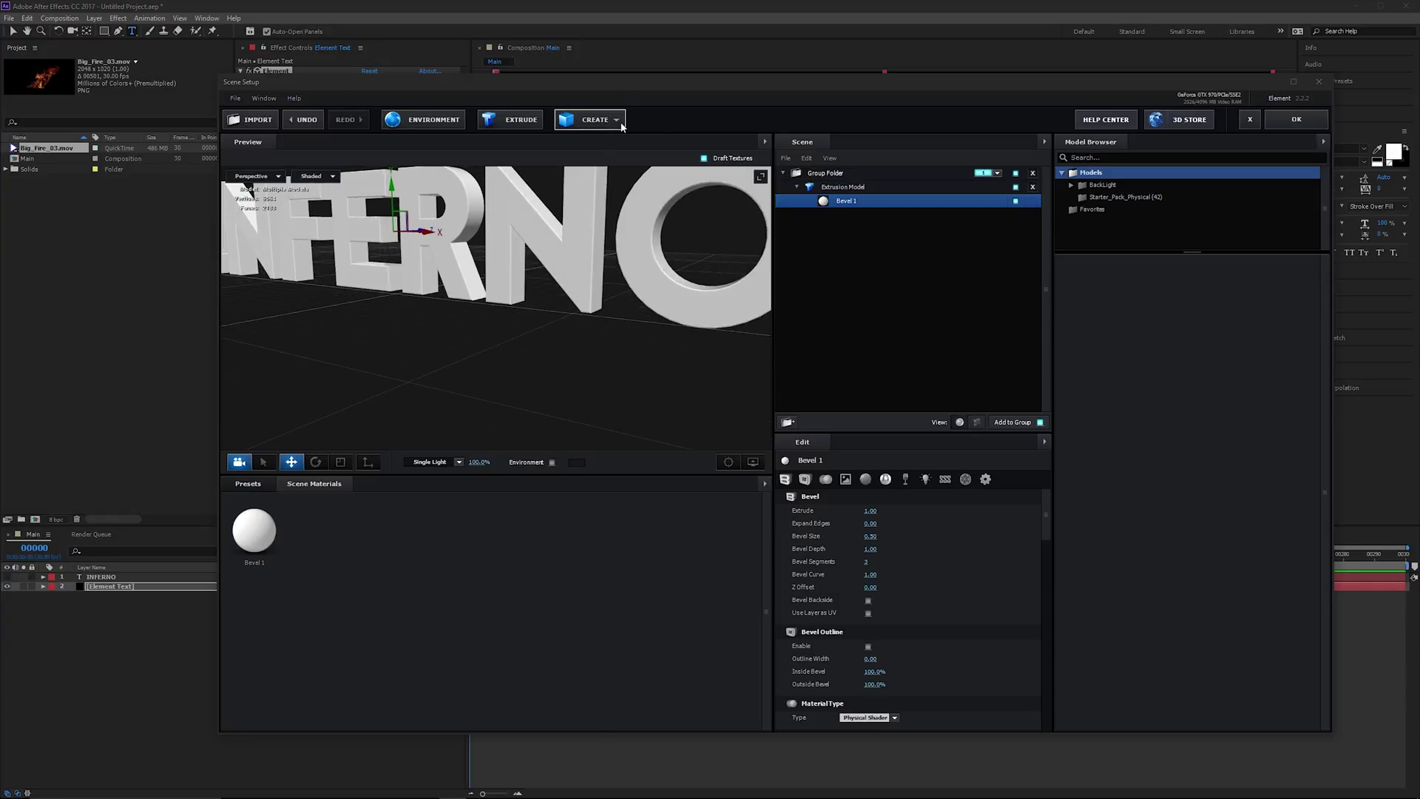
# Add a ground plane and scale it to 2000%.
pyautogui.click(620, 124)
pyautogui.click(736, 147)
pyautogui.moveTo(488, 311)
pyautogui.mouseDown()
pyautogui.moveTo(606, 322)
pyautogui.moveTo(555, 289)
pyautogui.moveTo(521, 299)
pyautogui.moveTo(577, 300)
pyautogui.moveTo(561, 305)
pyautogui.mouseUp()
pyautogui.press('r')
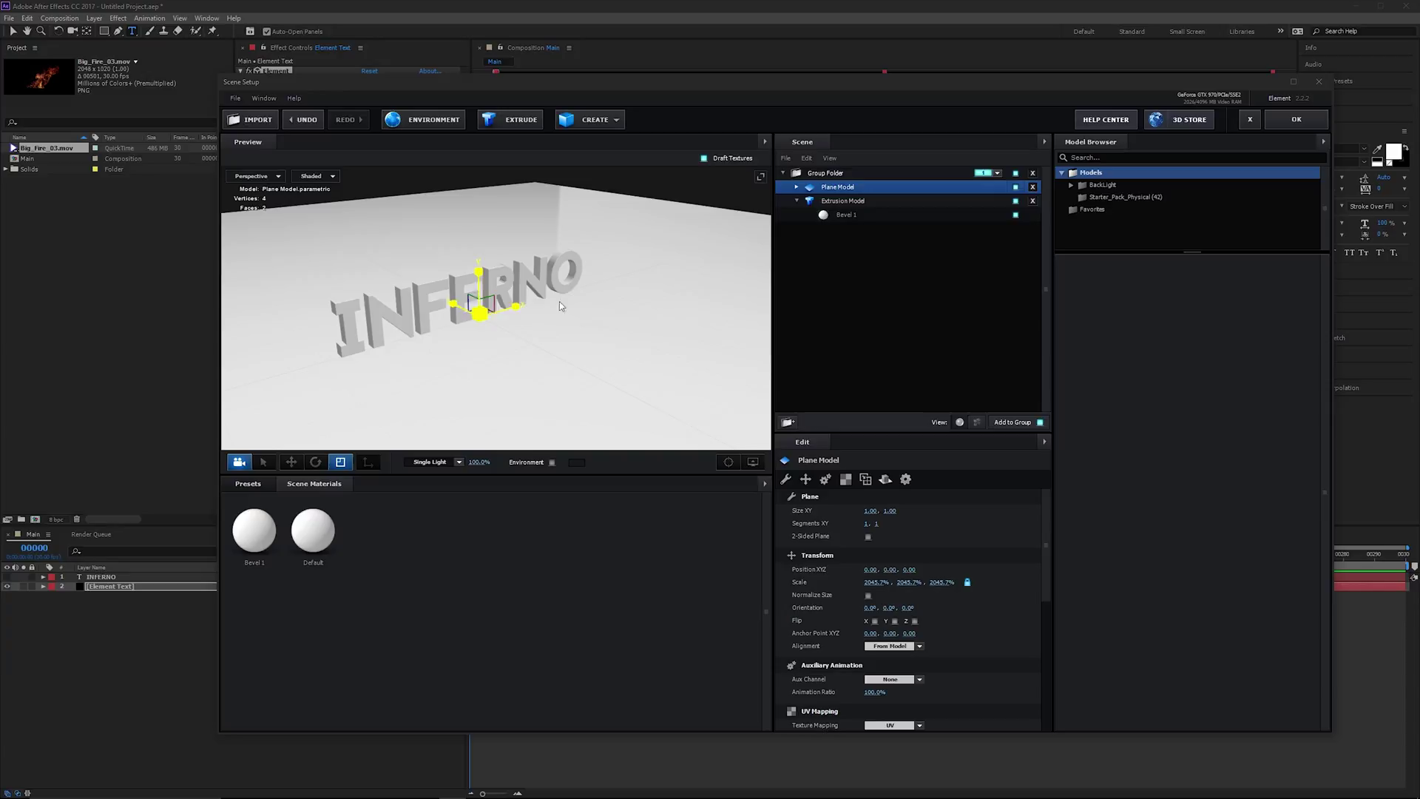
pyautogui.doubleClick(874, 582)
pyautogui.write('2000')
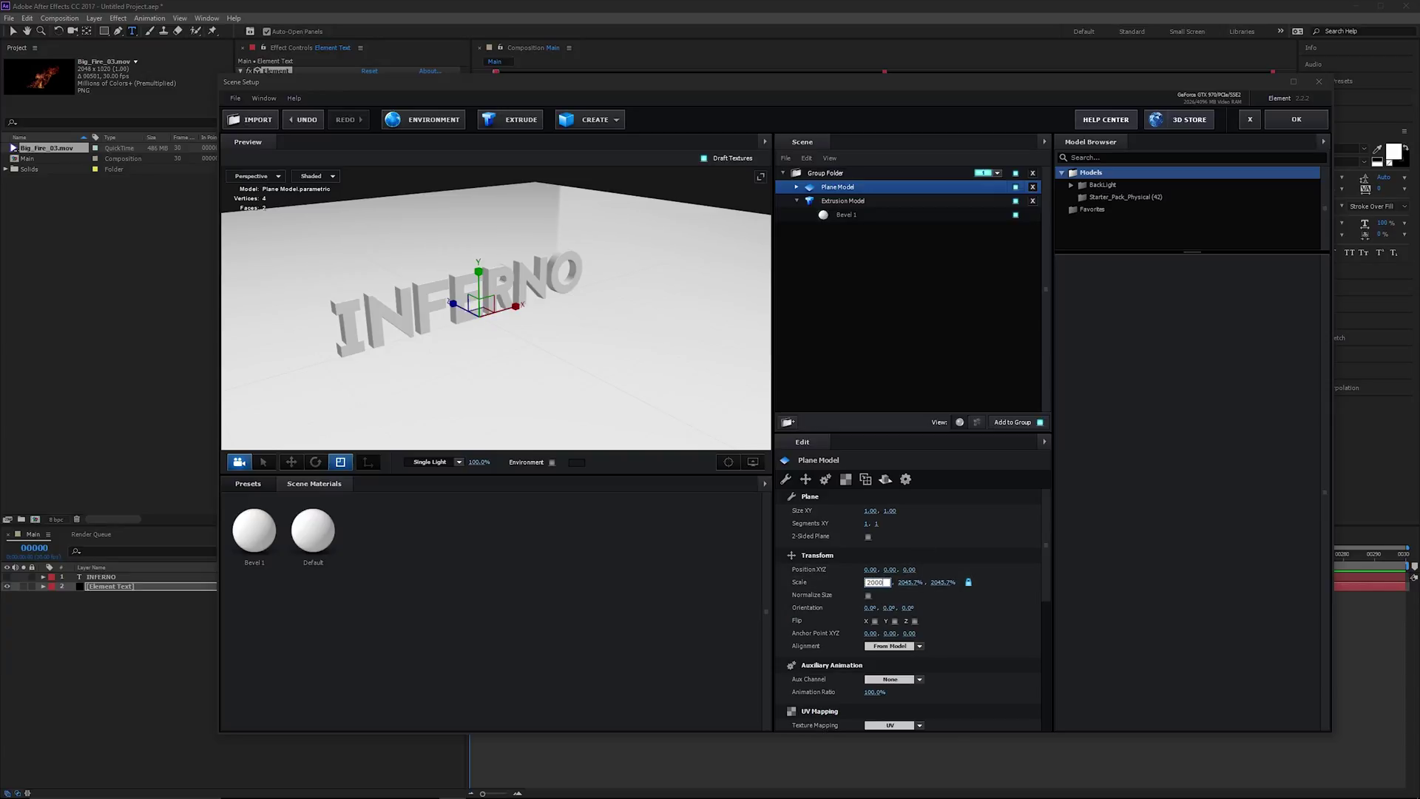
pyautogui.press('Return')
pyautogui.moveTo(577, 400); pyautogui.dragTo(501, 313)
pyautogui.scroll(3, 502, 313)
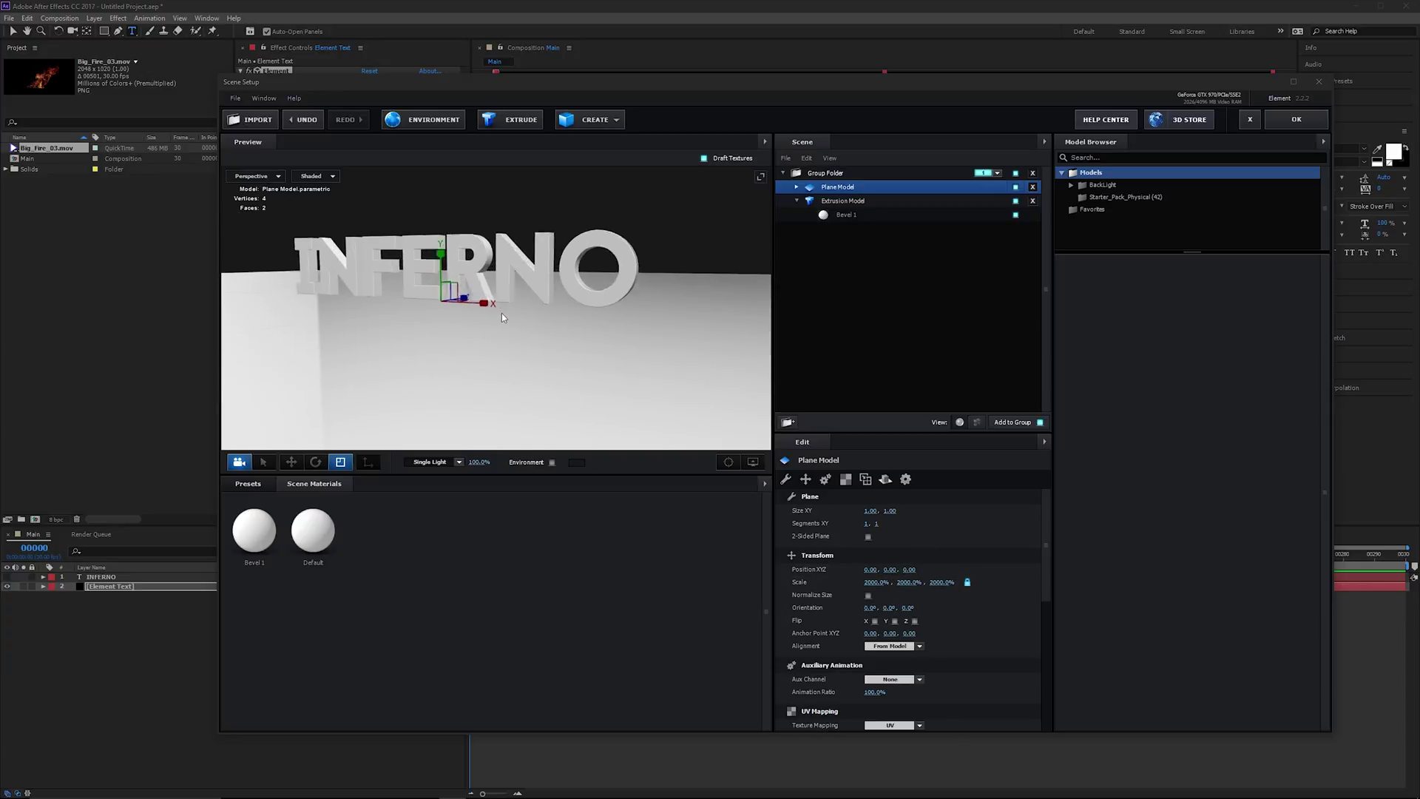
pyautogui.moveTo(722, 291)
pyautogui.mouseDown()
pyautogui.moveTo(773, 281)
pyautogui.moveTo(601, 300)
pyautogui.mouseUp()
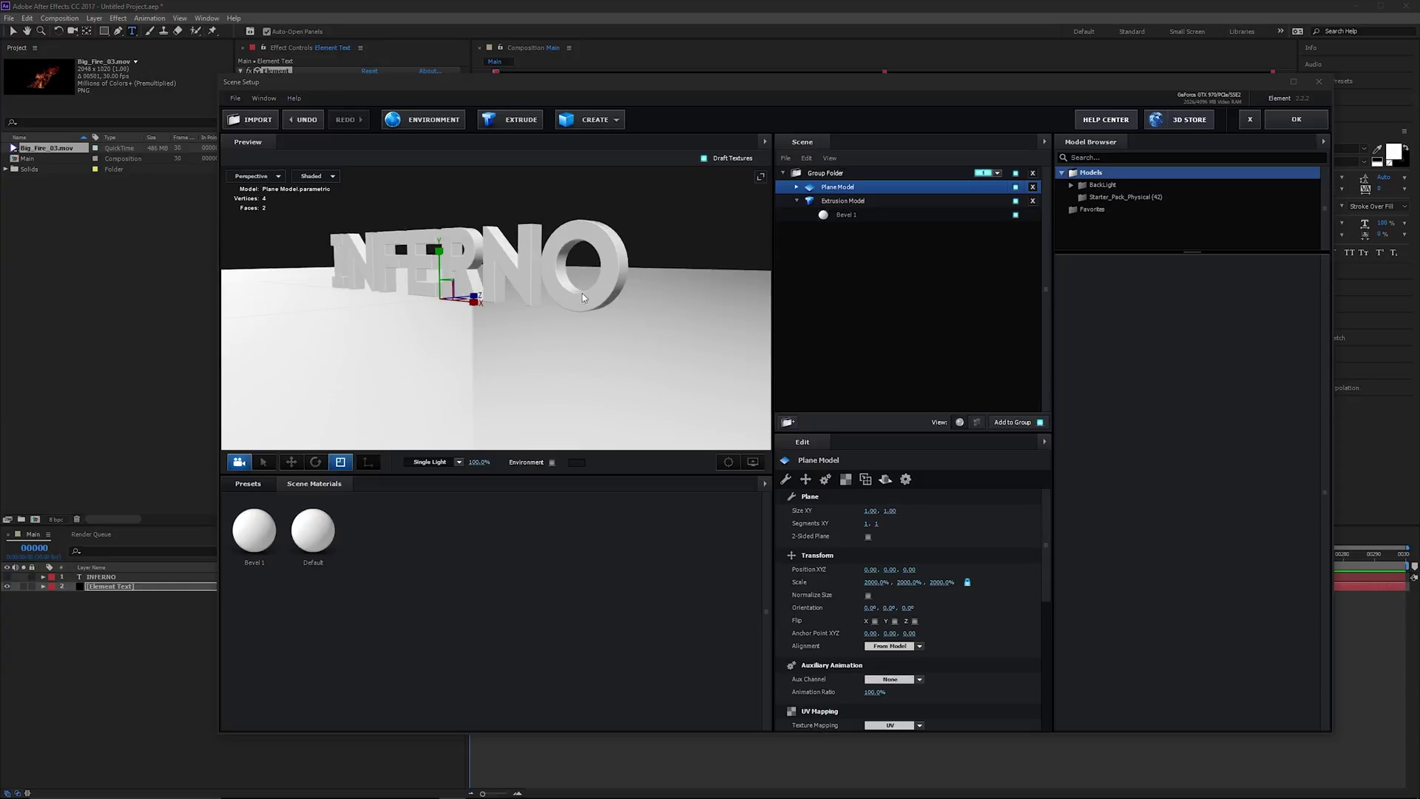
pyautogui.scroll(3, 582, 293)
# Give the INFERNO model bevel extrude 1.5, bevel size 1.0 and bevel curve 1.00.
pyautogui.click(840, 201)
pyautogui.scroll(2, 586, 285)
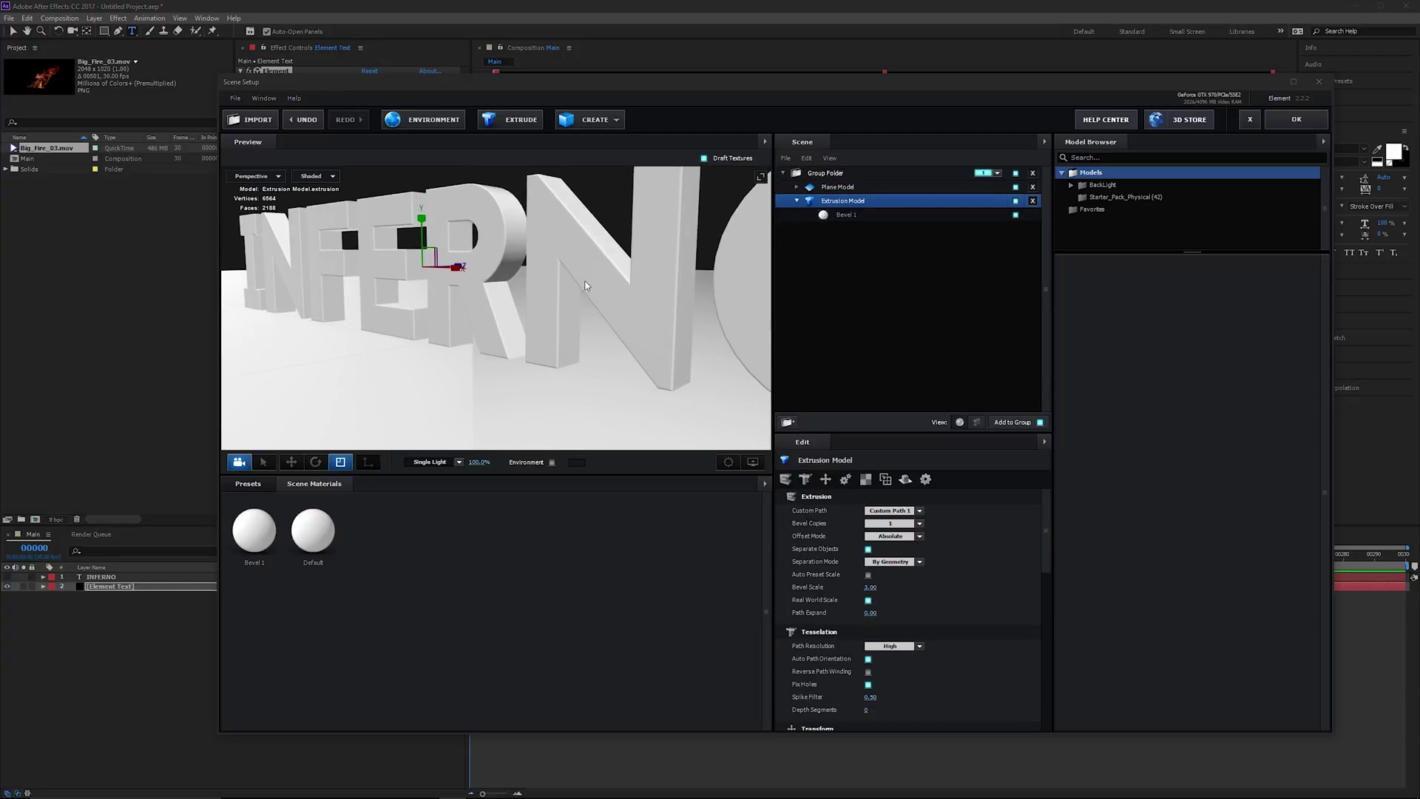
pyautogui.moveTo(587, 285); pyautogui.dragTo(479, 201)
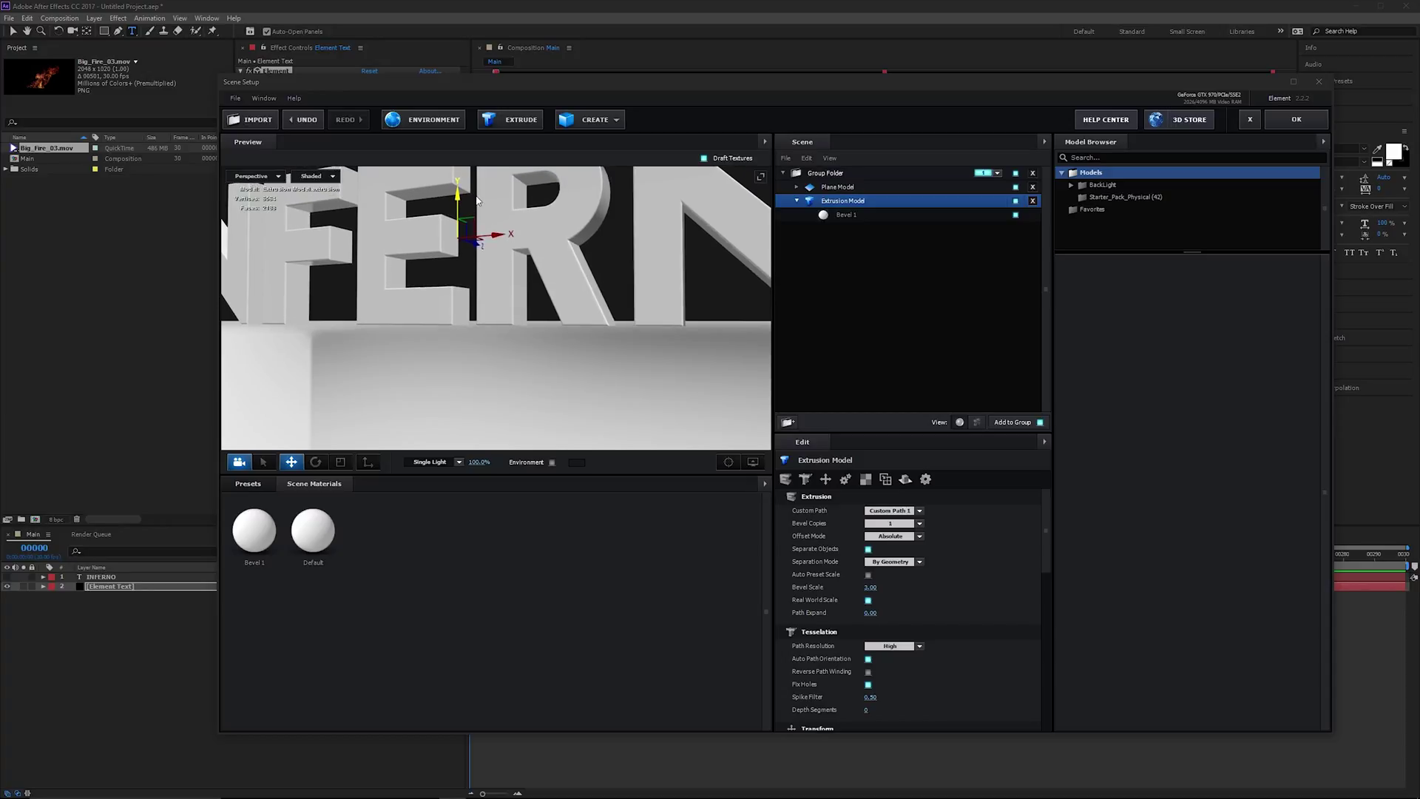
pyautogui.scroll(-3, 477, 222)
pyautogui.moveTo(477, 222)
pyautogui.mouseDown()
pyautogui.moveTo(419, 308)
pyautogui.moveTo(561, 281)
pyautogui.moveTo(578, 311)
pyautogui.moveTo(390, 369)
pyautogui.moveTo(378, 341)
pyautogui.moveTo(465, 394)
pyautogui.mouseUp()
pyautogui.click(845, 215)
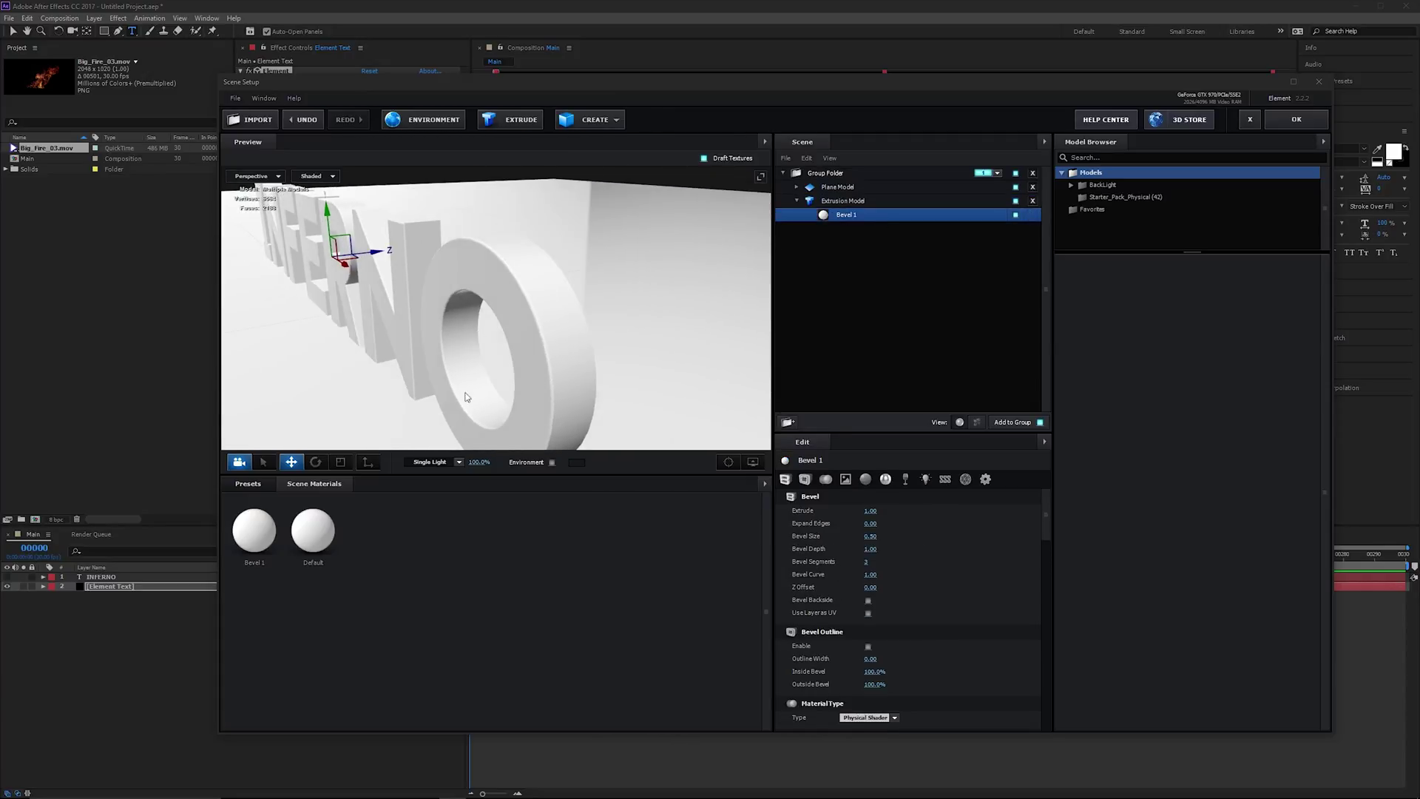
pyautogui.scroll(2, 499, 311)
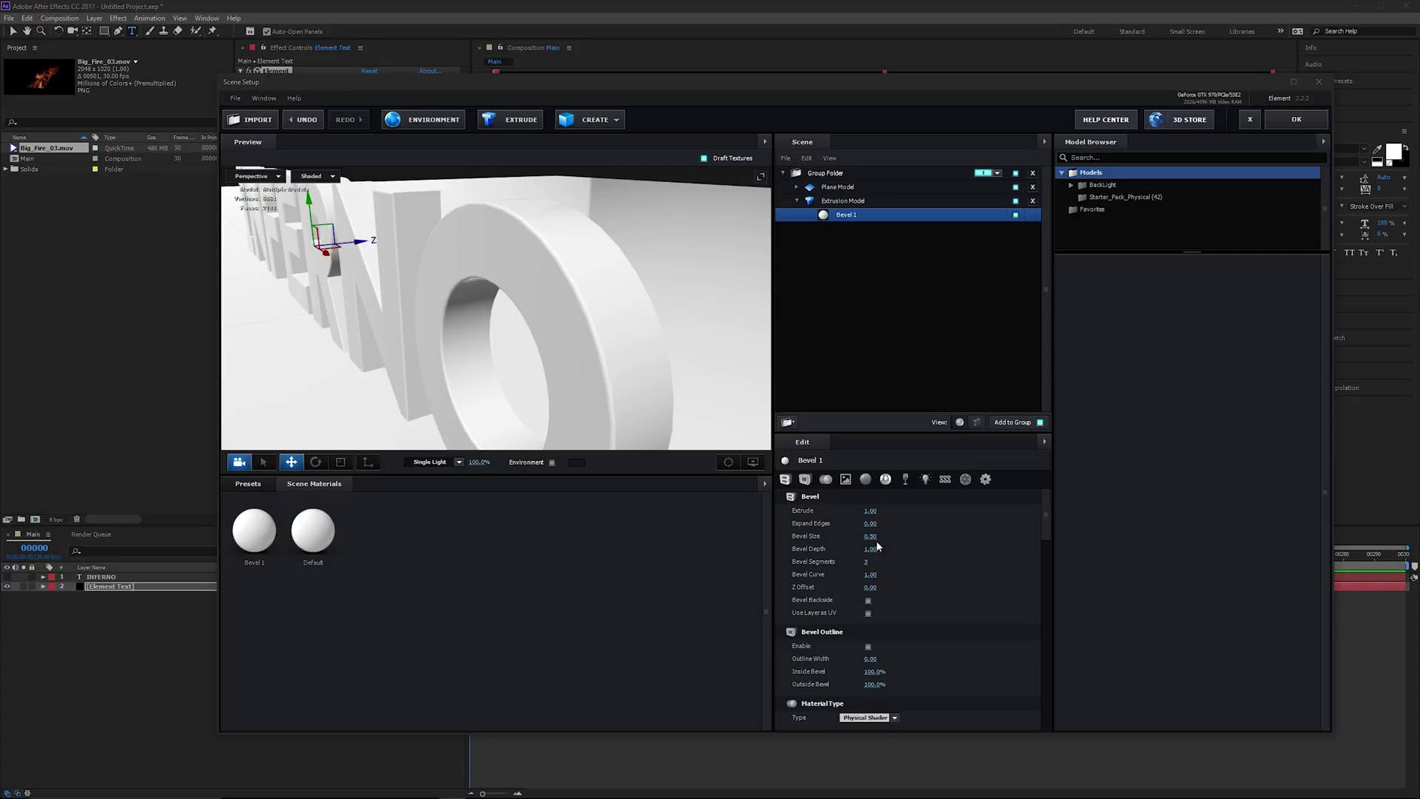
pyautogui.click(873, 511)
pyautogui.write('1.5')
pyautogui.press('Return')
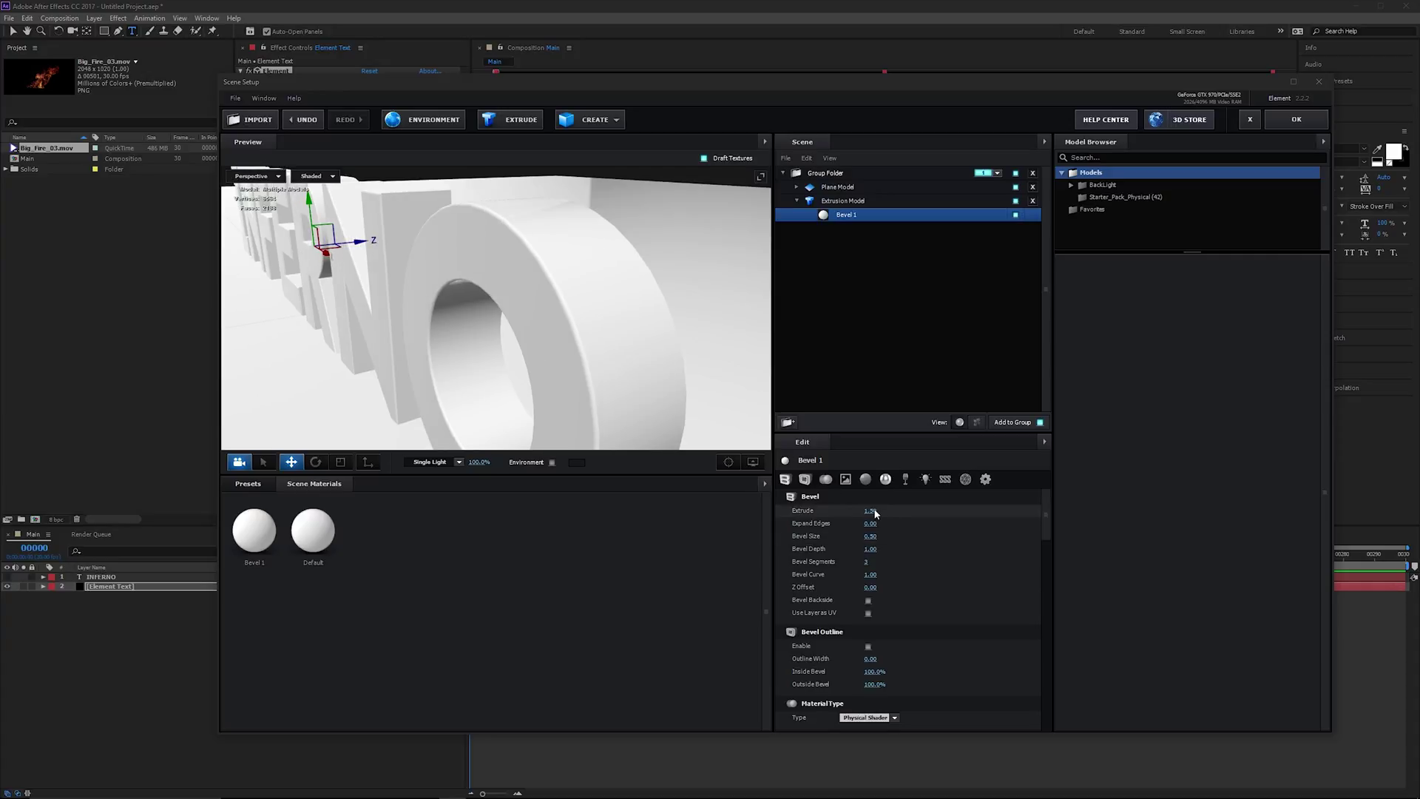
pyautogui.moveTo(597, 287)
pyautogui.mouseDown()
pyautogui.moveTo(514, 310)
pyautogui.moveTo(628, 302)
pyautogui.moveTo(555, 312)
pyautogui.mouseUp()
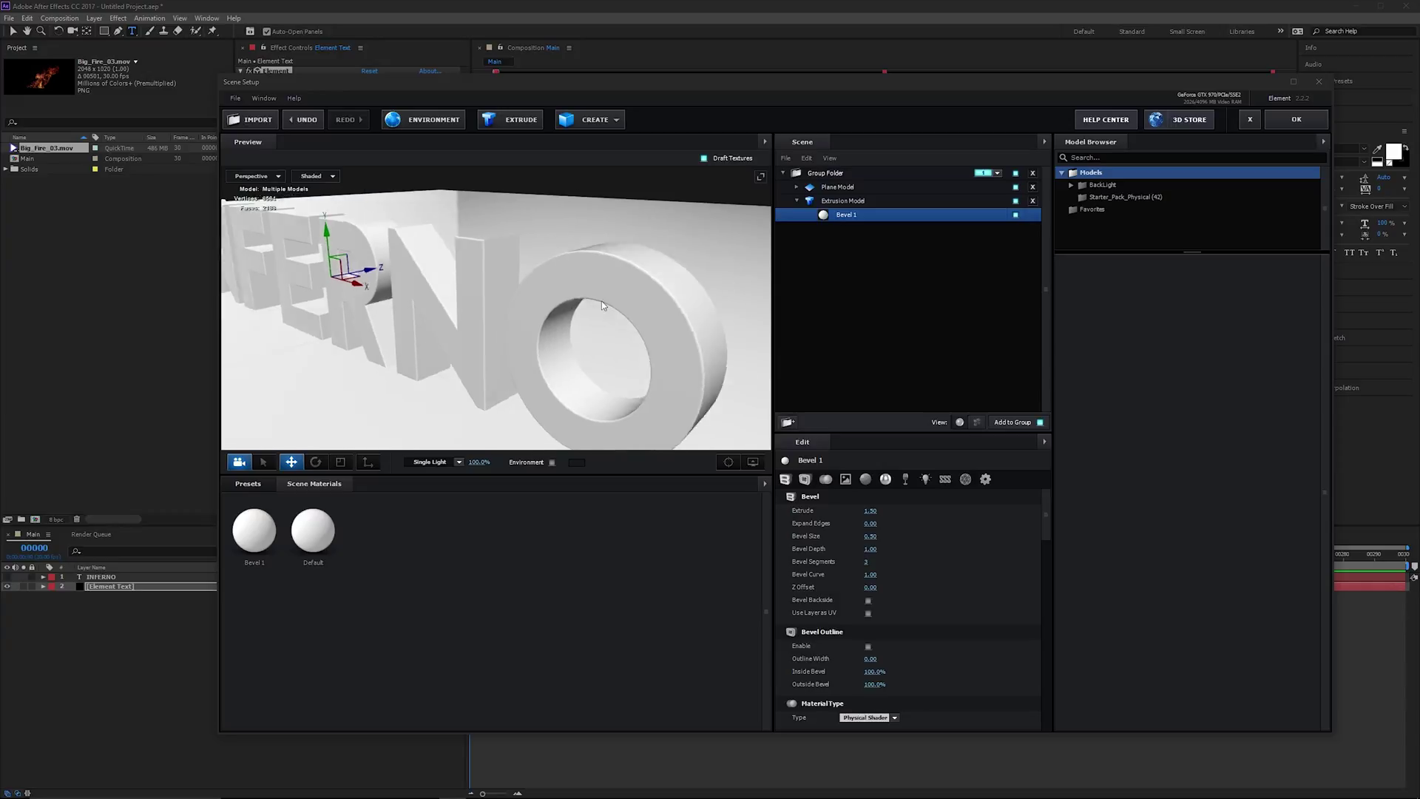
pyautogui.click(872, 536)
pyautogui.press('Return')
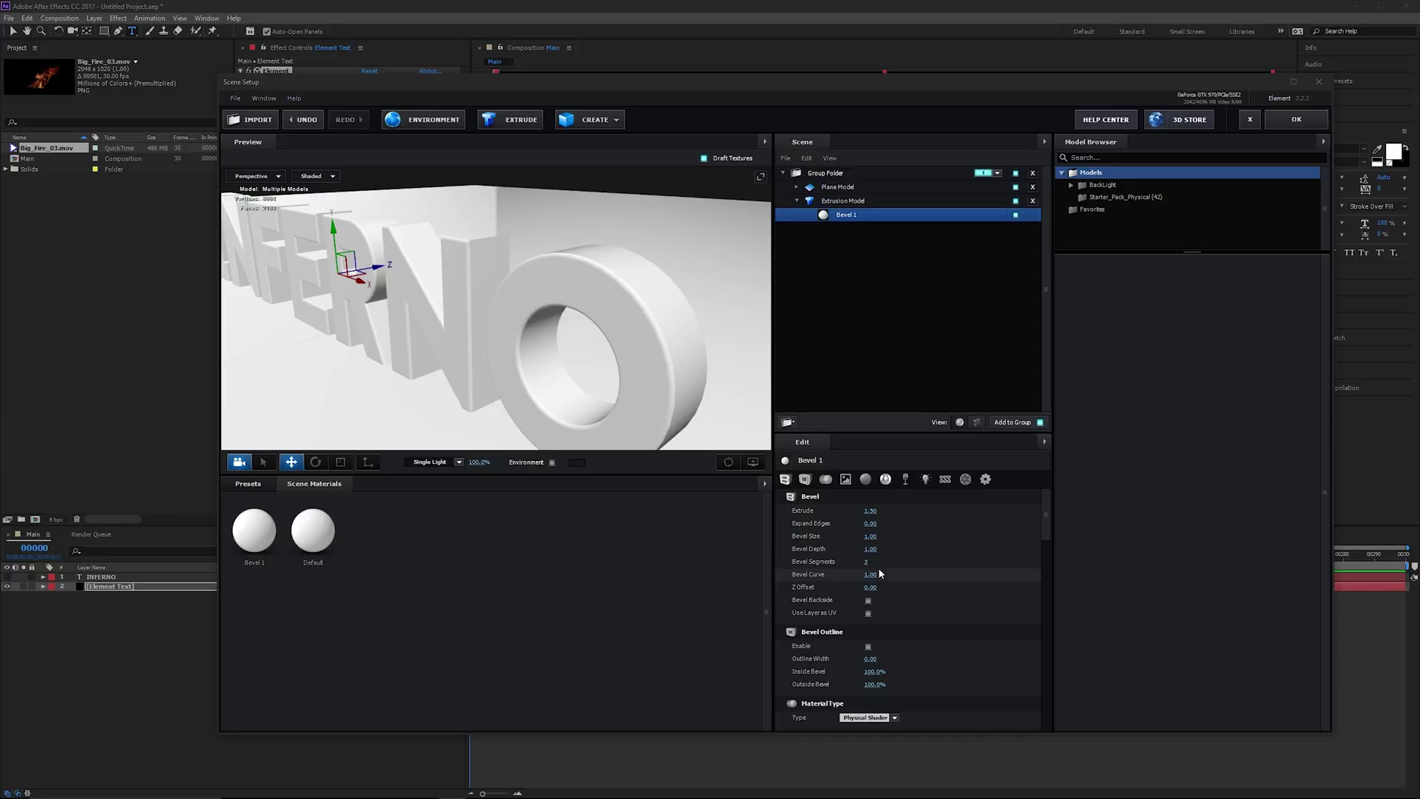
pyautogui.moveTo(872, 574); pyautogui.dragTo(871, 580)
pyautogui.moveTo(870, 575); pyautogui.dragTo(883, 572)
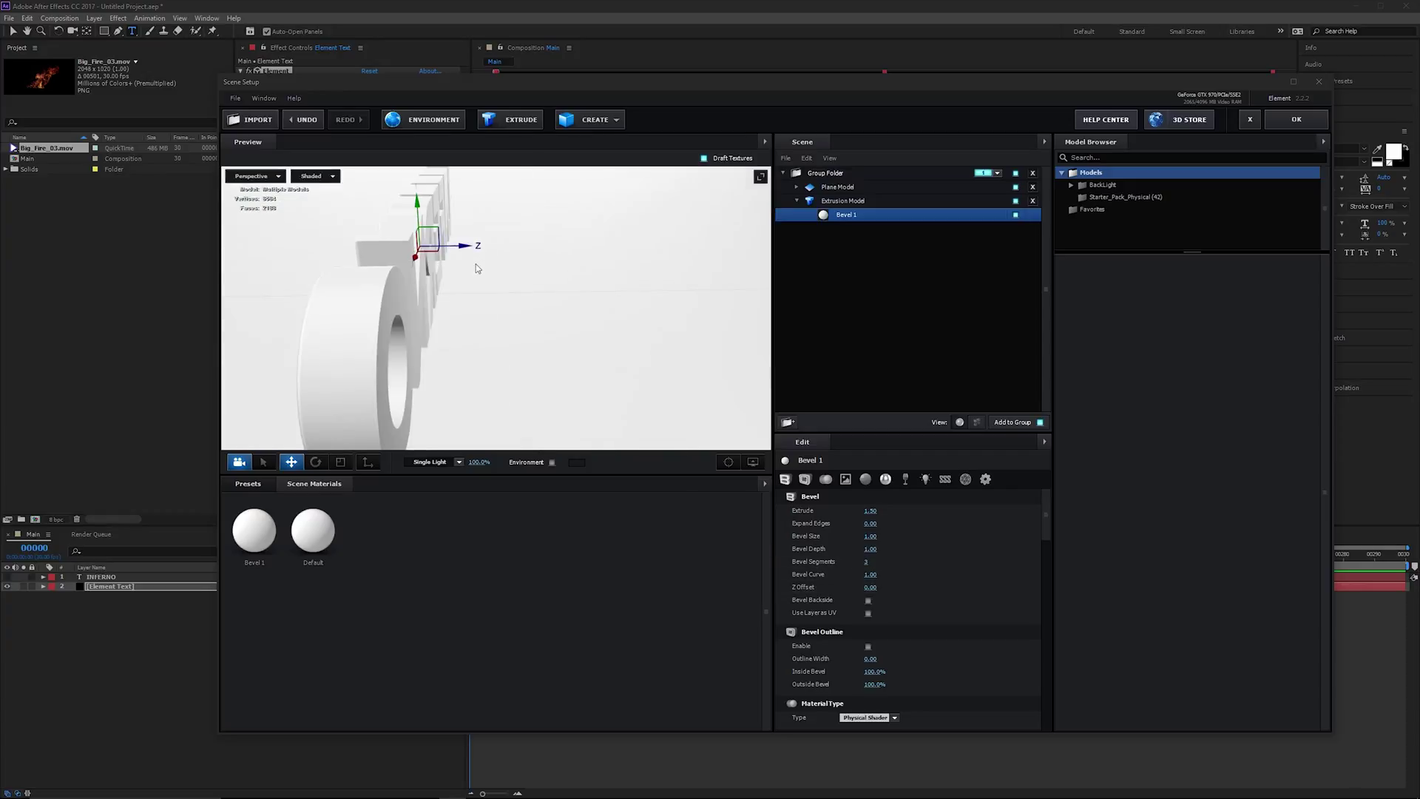
# Inspect the ERNO letters from an angle and confirm the scene setup with OK.
pyautogui.moveTo(477, 268); pyautogui.dragTo(527, 252)
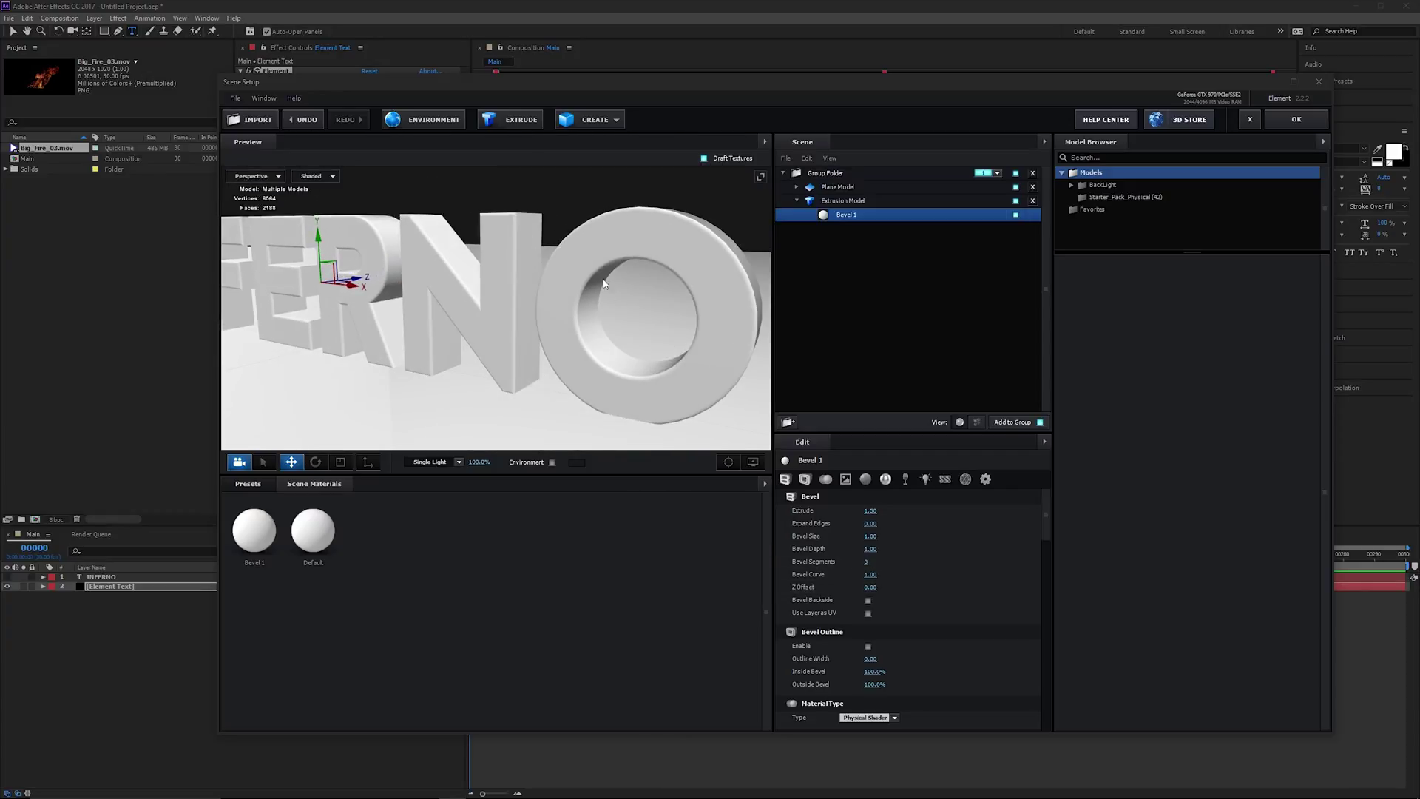
pyautogui.moveTo(632, 281); pyautogui.dragTo(638, 272)
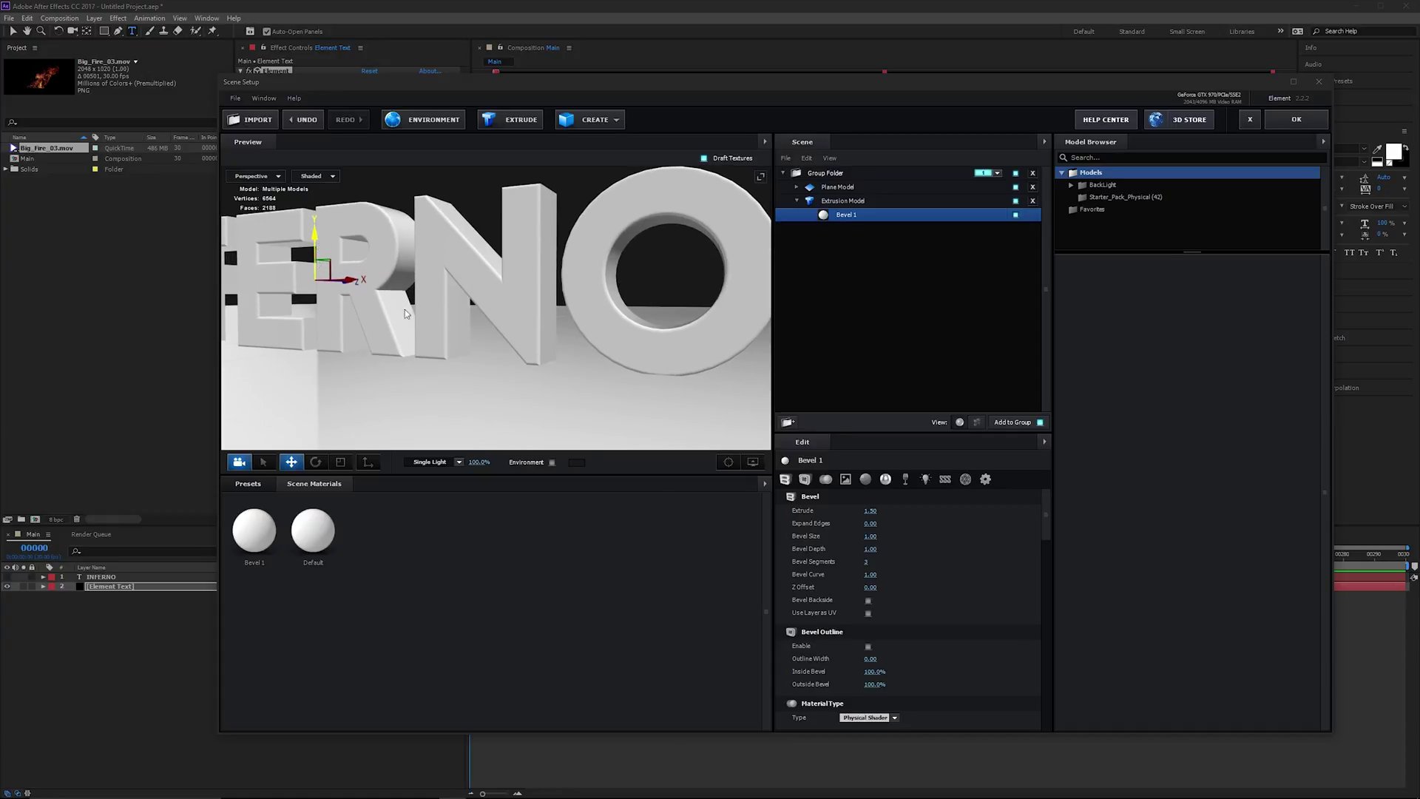
pyautogui.moveTo(313, 249)
pyautogui.mouseDown()
pyautogui.moveTo(458, 312)
pyautogui.moveTo(766, 298)
pyautogui.mouseUp()
pyautogui.scroll(-3, 571, 303)
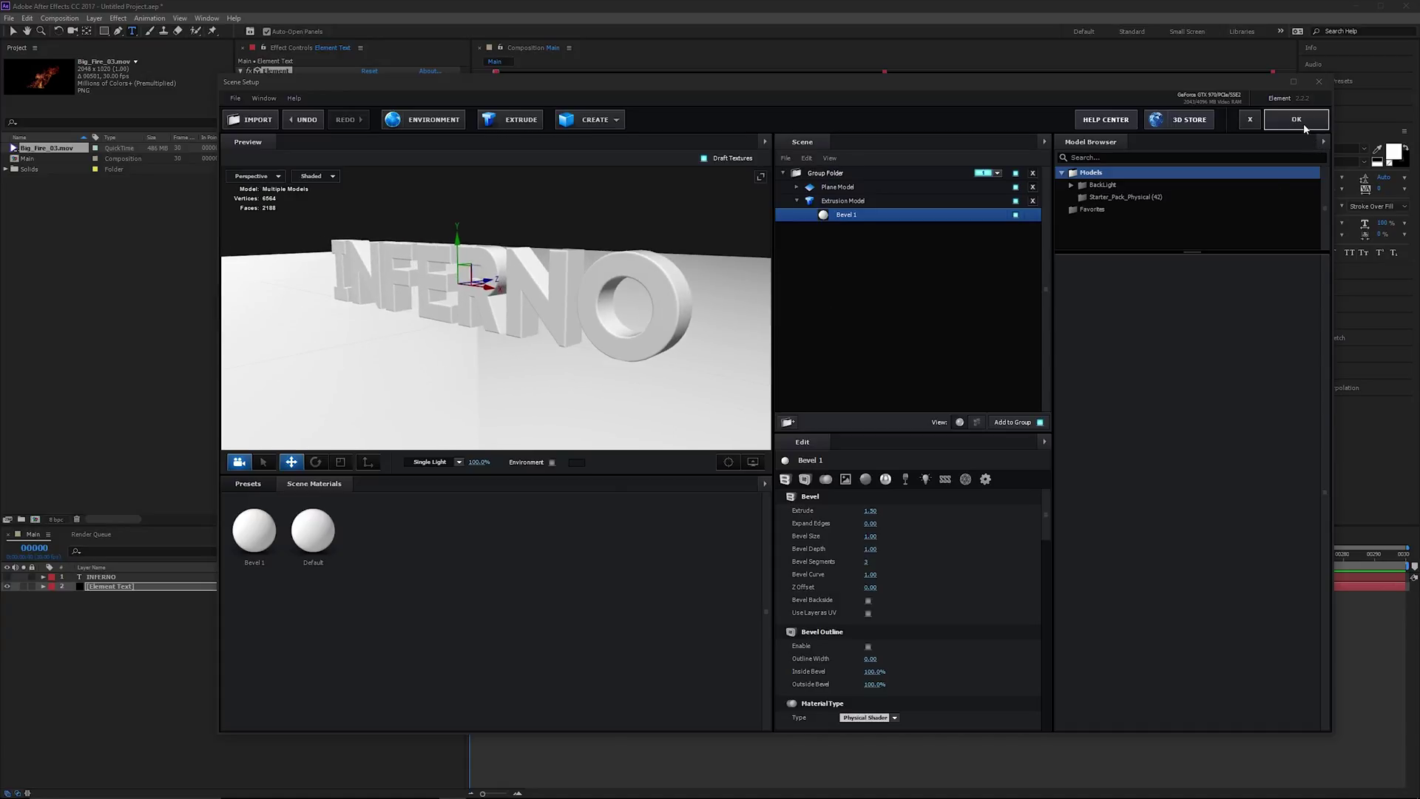
pyautogui.click(1303, 123)
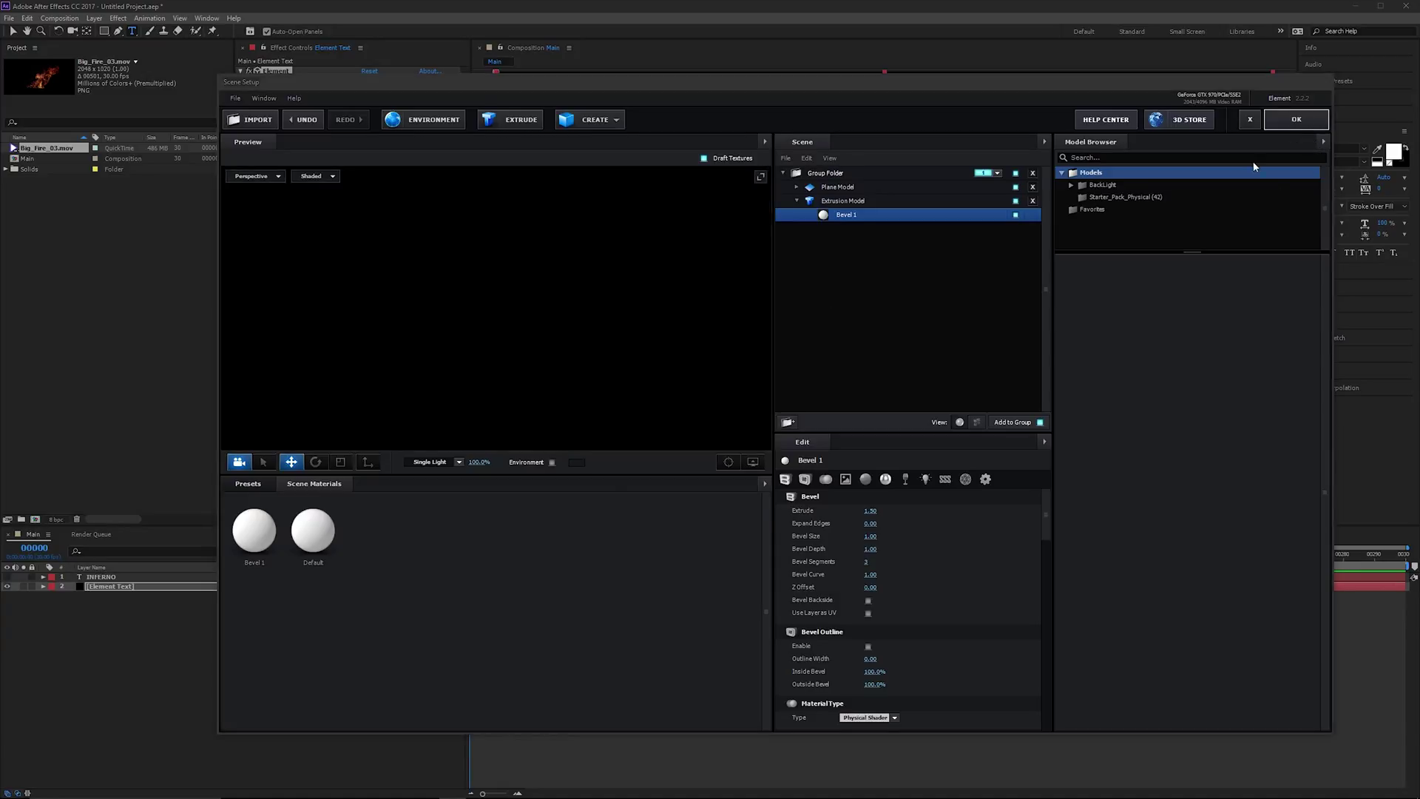
# Add a new camera layer named Main Camera.
pyautogui.rightClick(291, 578)
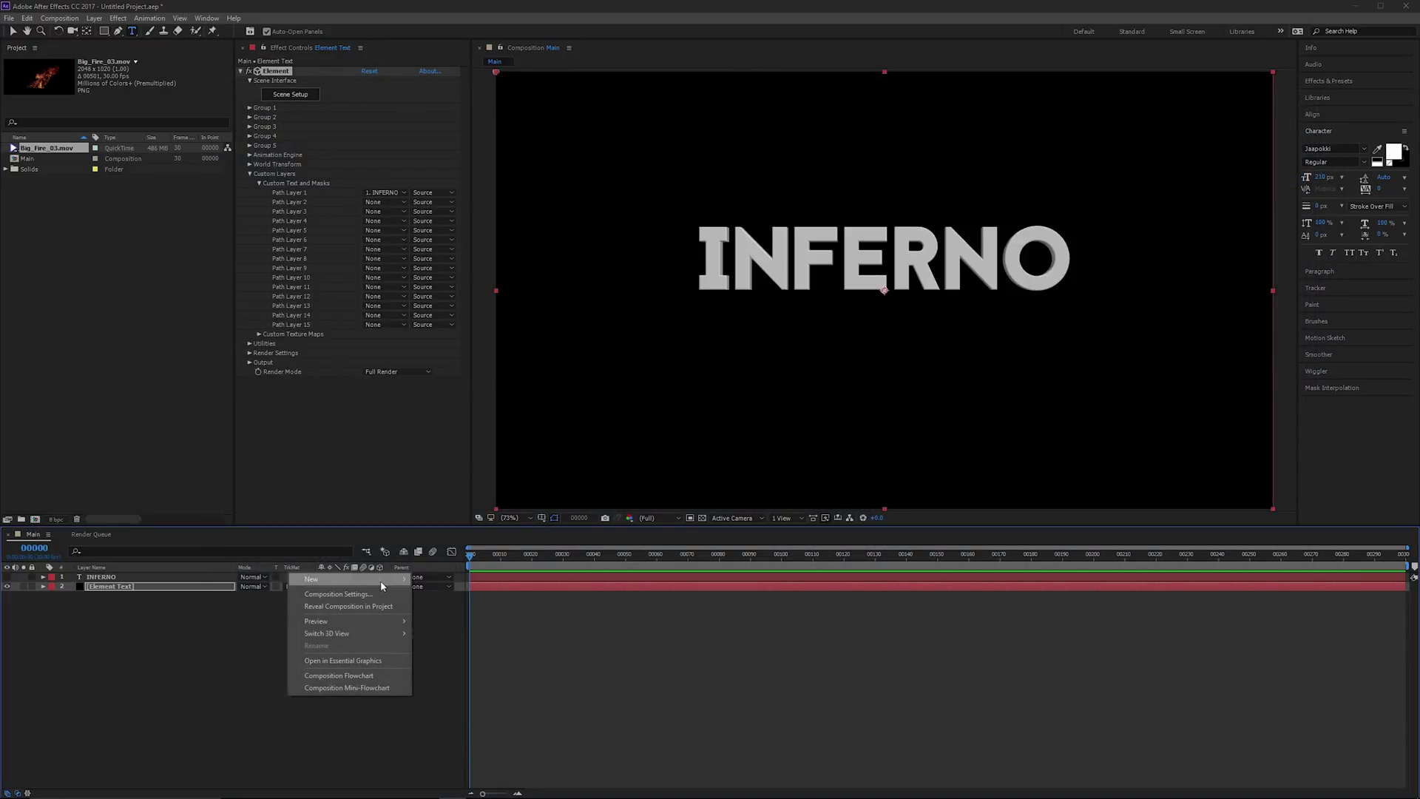
pyautogui.moveTo(314, 579)
pyautogui.click(467, 636)
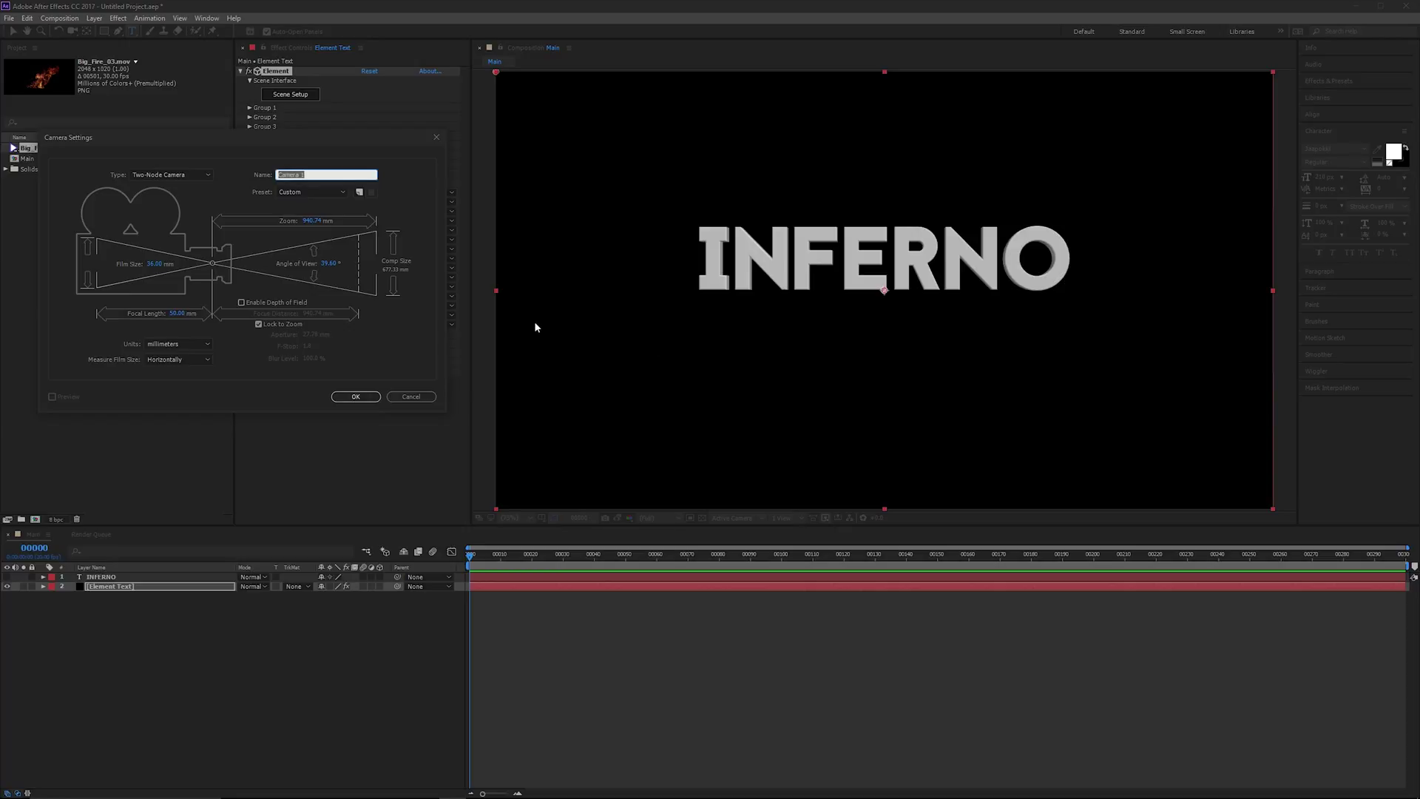
pyautogui.press('Return')
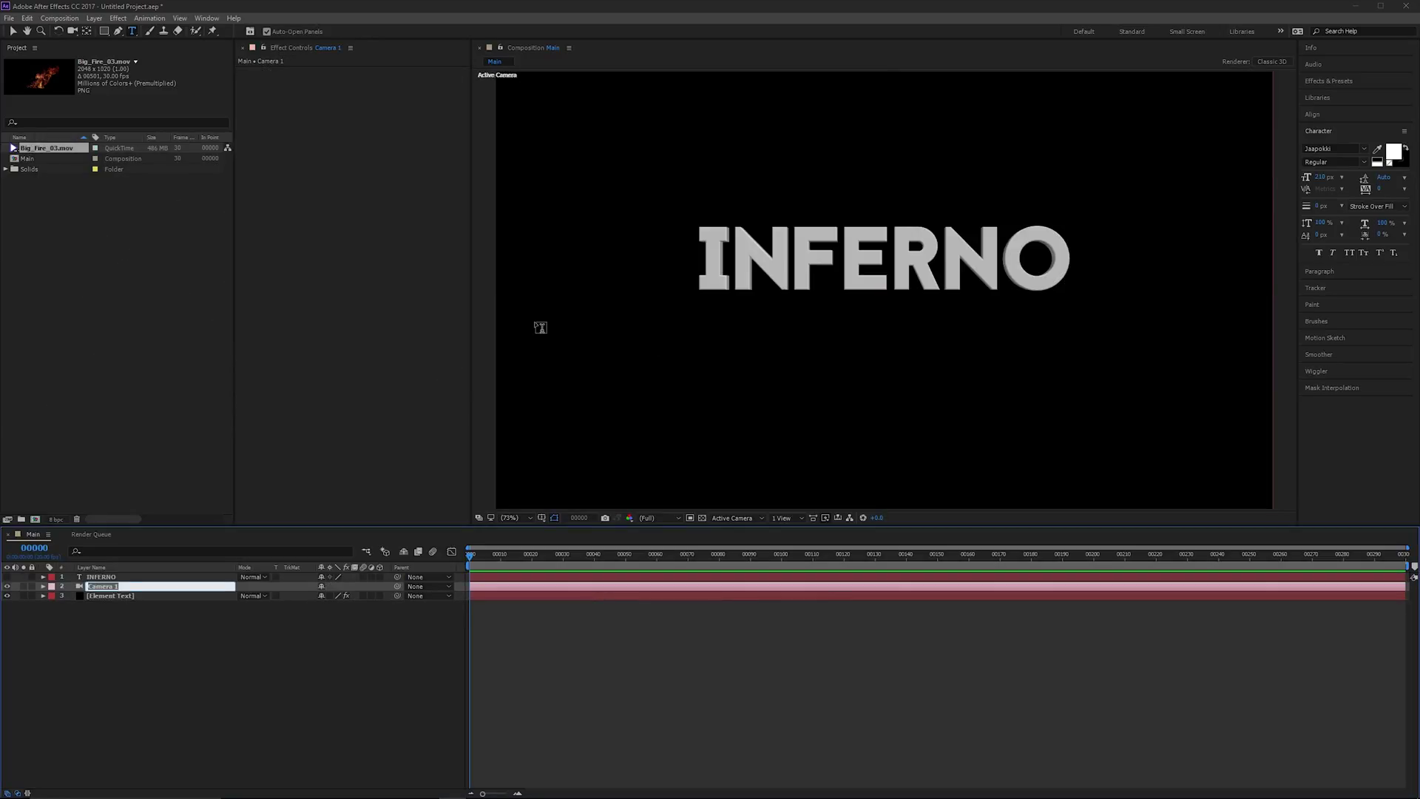
pyautogui.write('Main Camera')
pyautogui.press('Return')
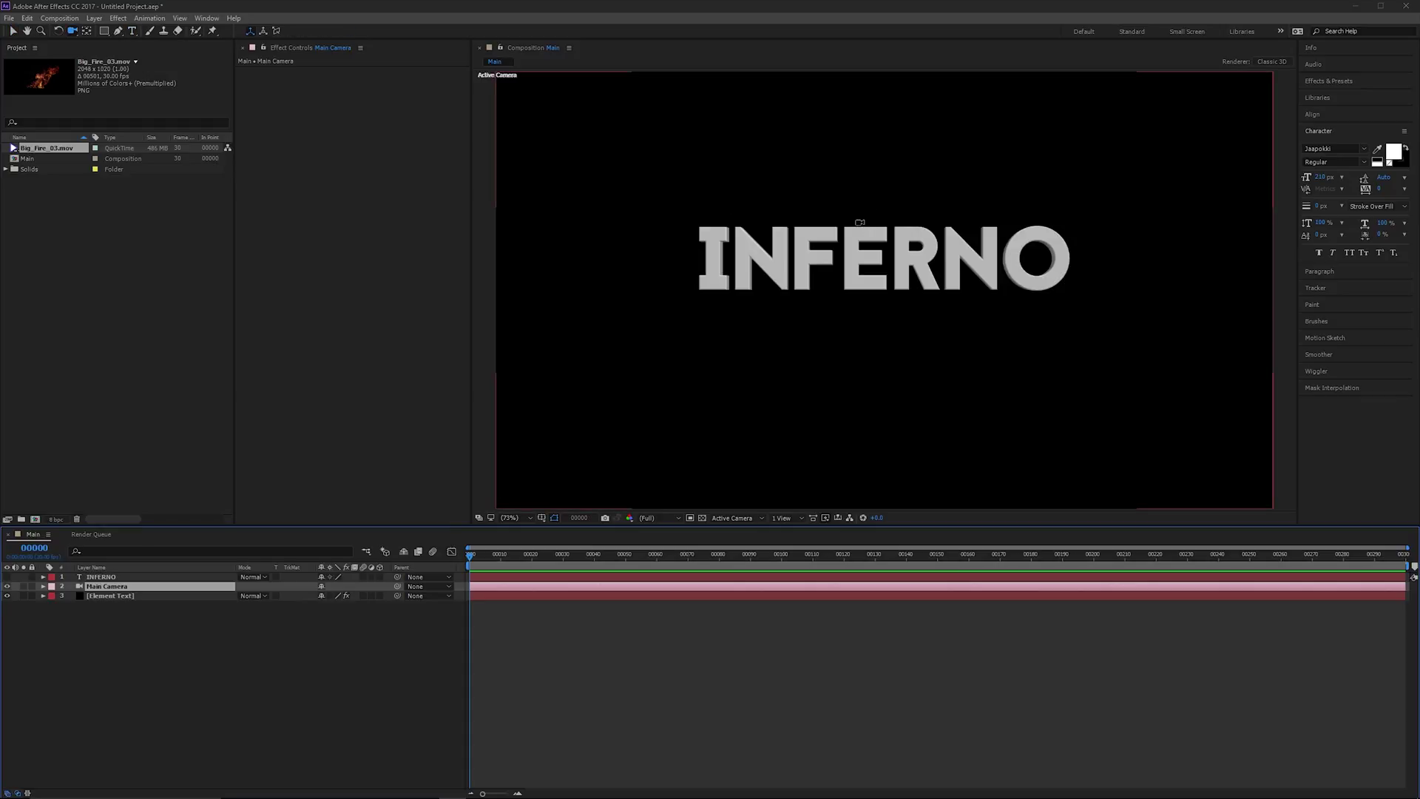
# Orbit to reveal the floor beneath INFERNO, then add a camera named Secondary Camera.
pyautogui.press('c')
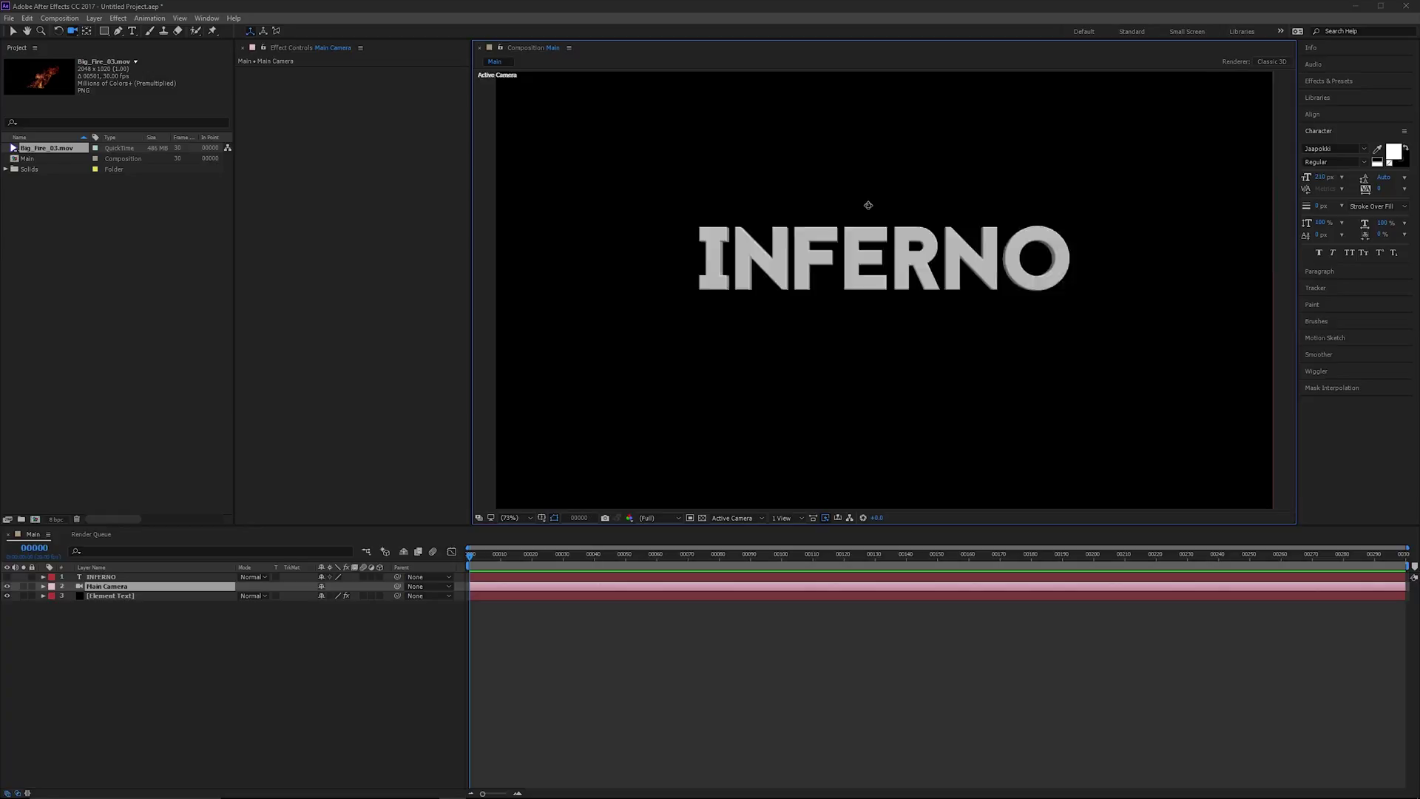
pyautogui.moveTo(872, 187); pyautogui.dragTo(868, 211)
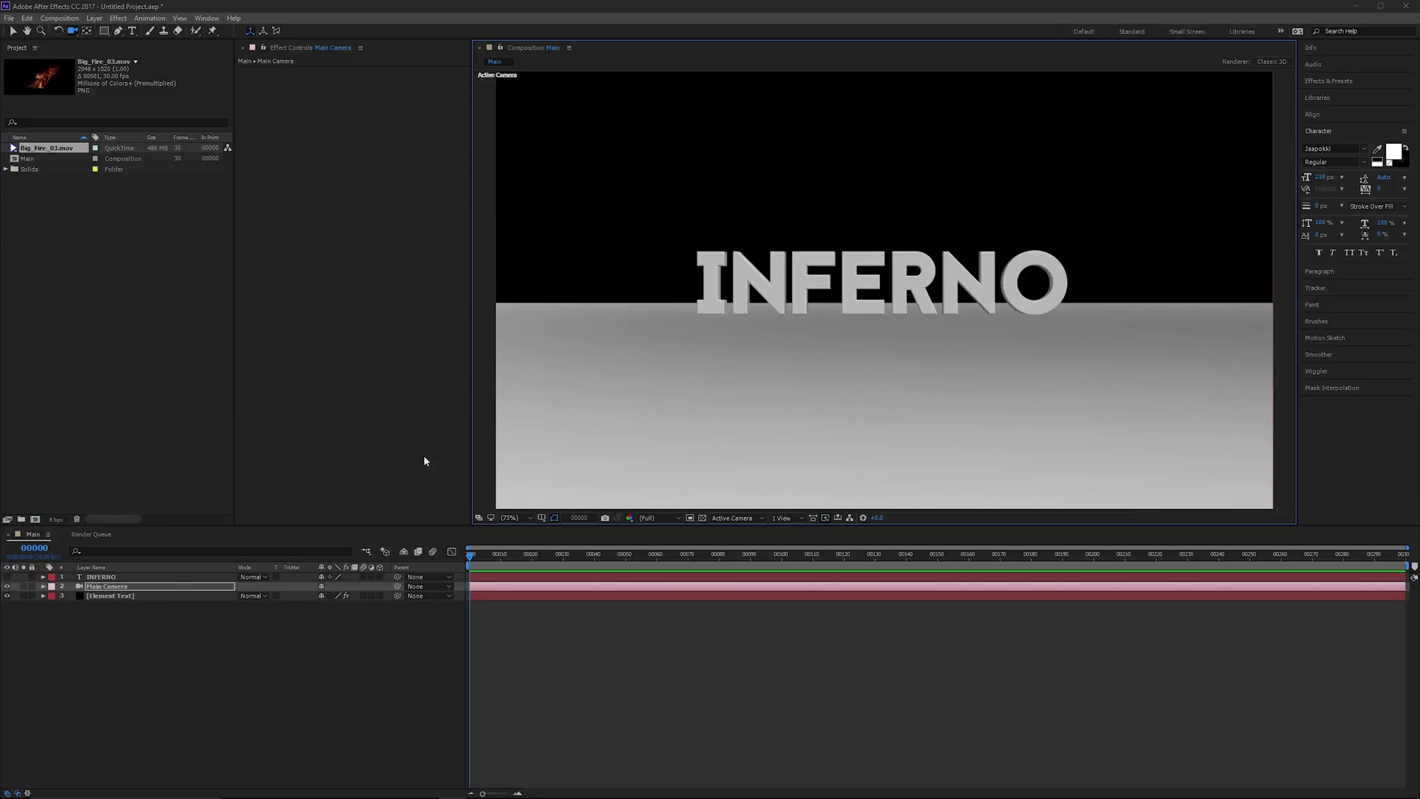
pyautogui.rightClick(207, 639)
pyautogui.moveTo(267, 648)
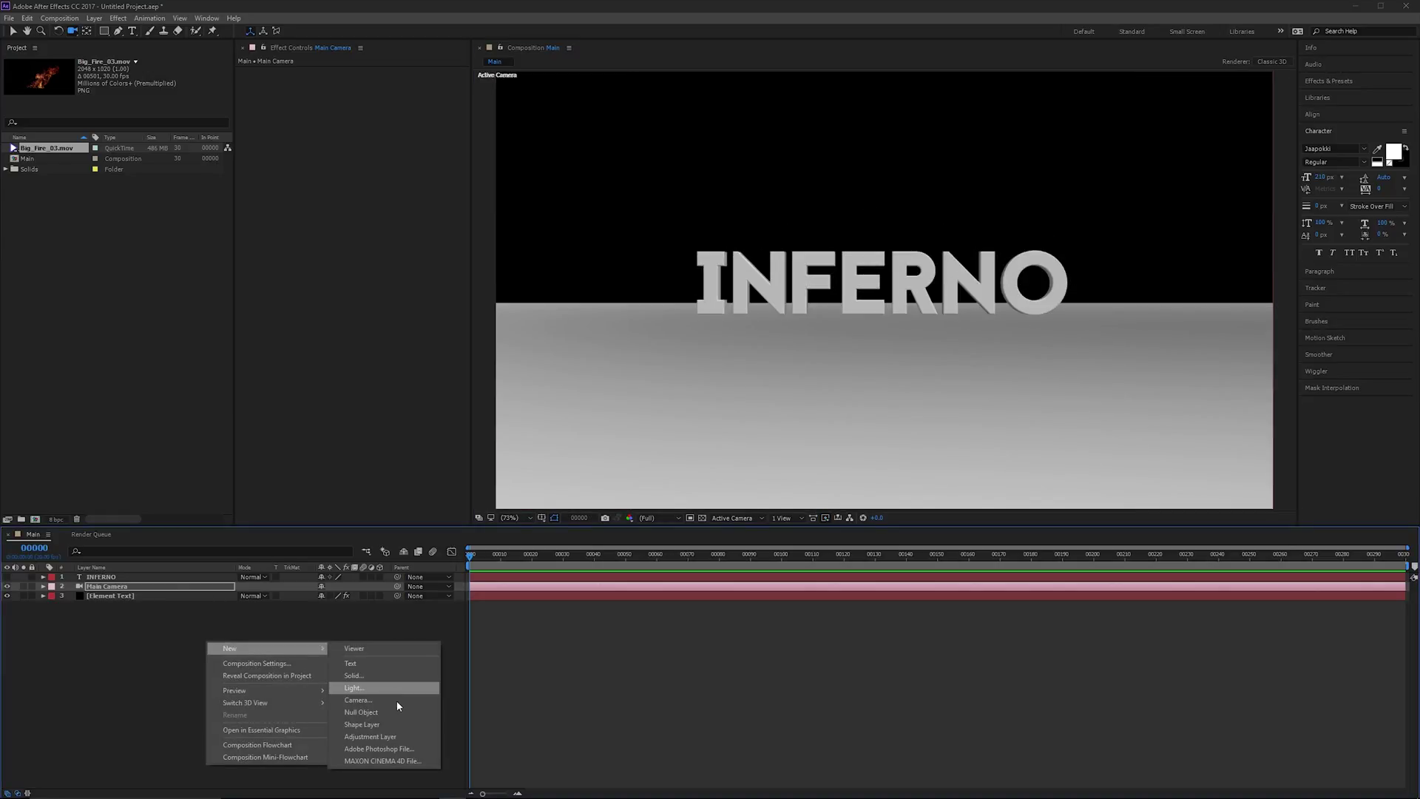
pyautogui.click(396, 701)
pyautogui.write('Secondary Camera')
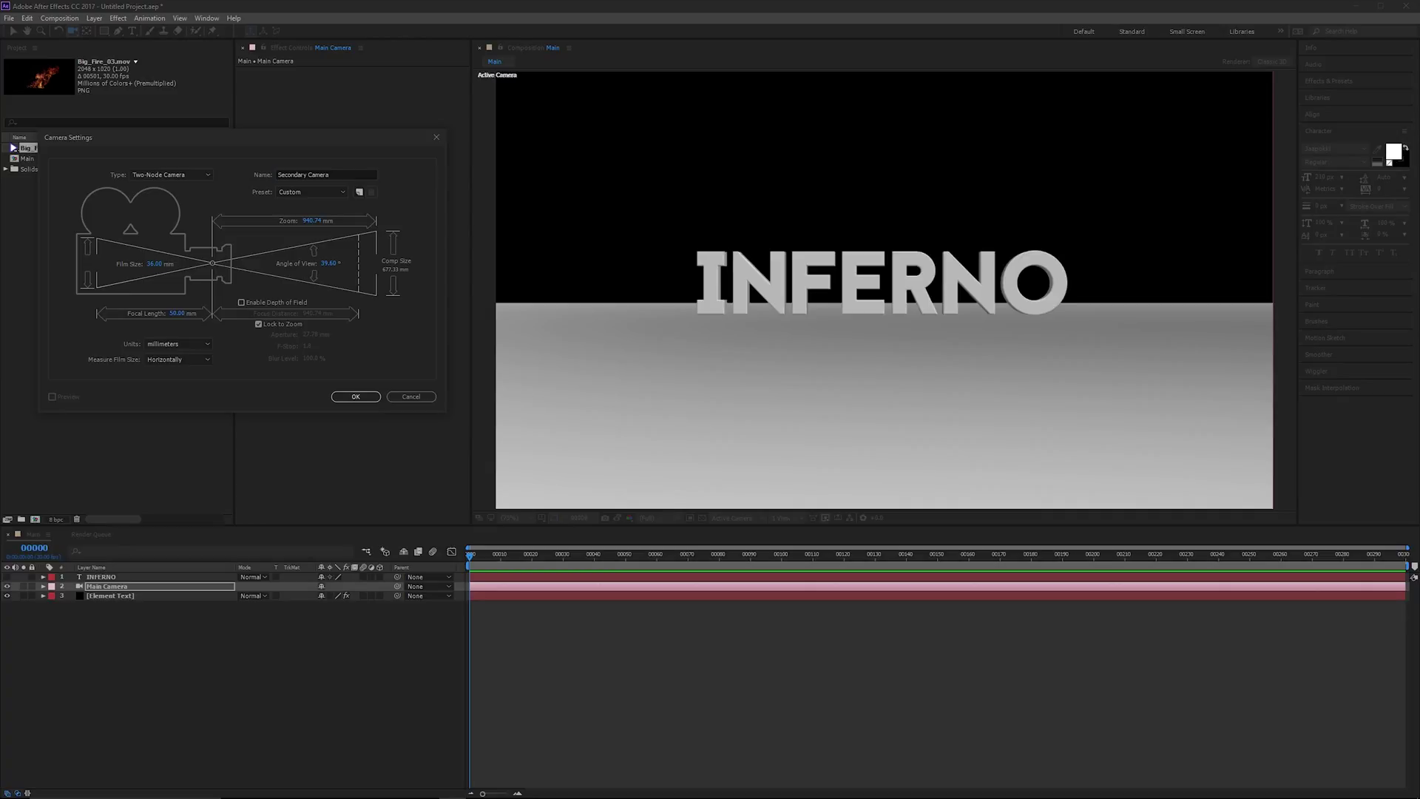
pyautogui.press('Return')
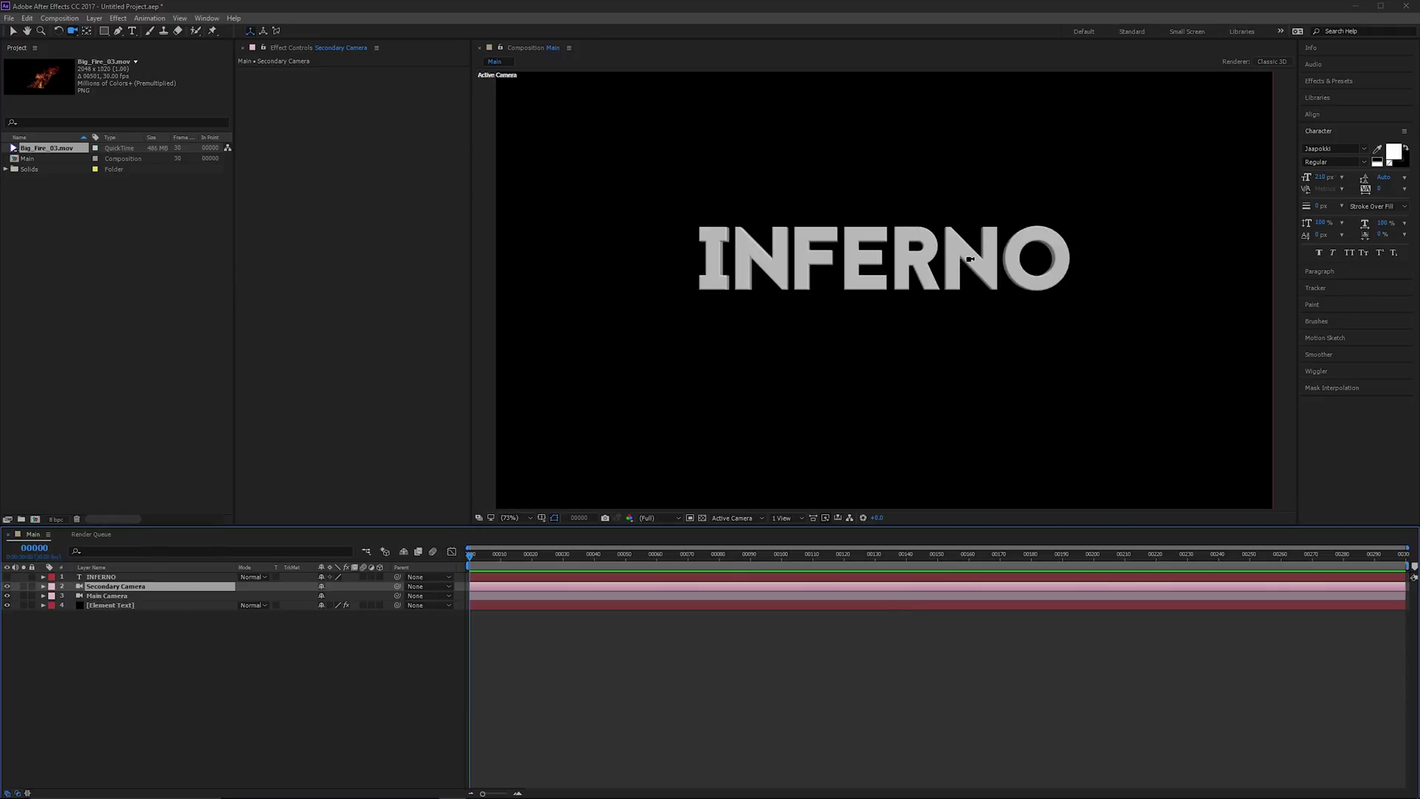
# Orbit the Secondary Camera and use a 2 Views layout with Main Camera on the left.
pyautogui.moveTo(816, 348)
pyautogui.mouseDown()
pyautogui.moveTo(824, 298)
pyautogui.moveTo(891, 264)
pyautogui.moveTo(865, 278)
pyautogui.mouseUp()
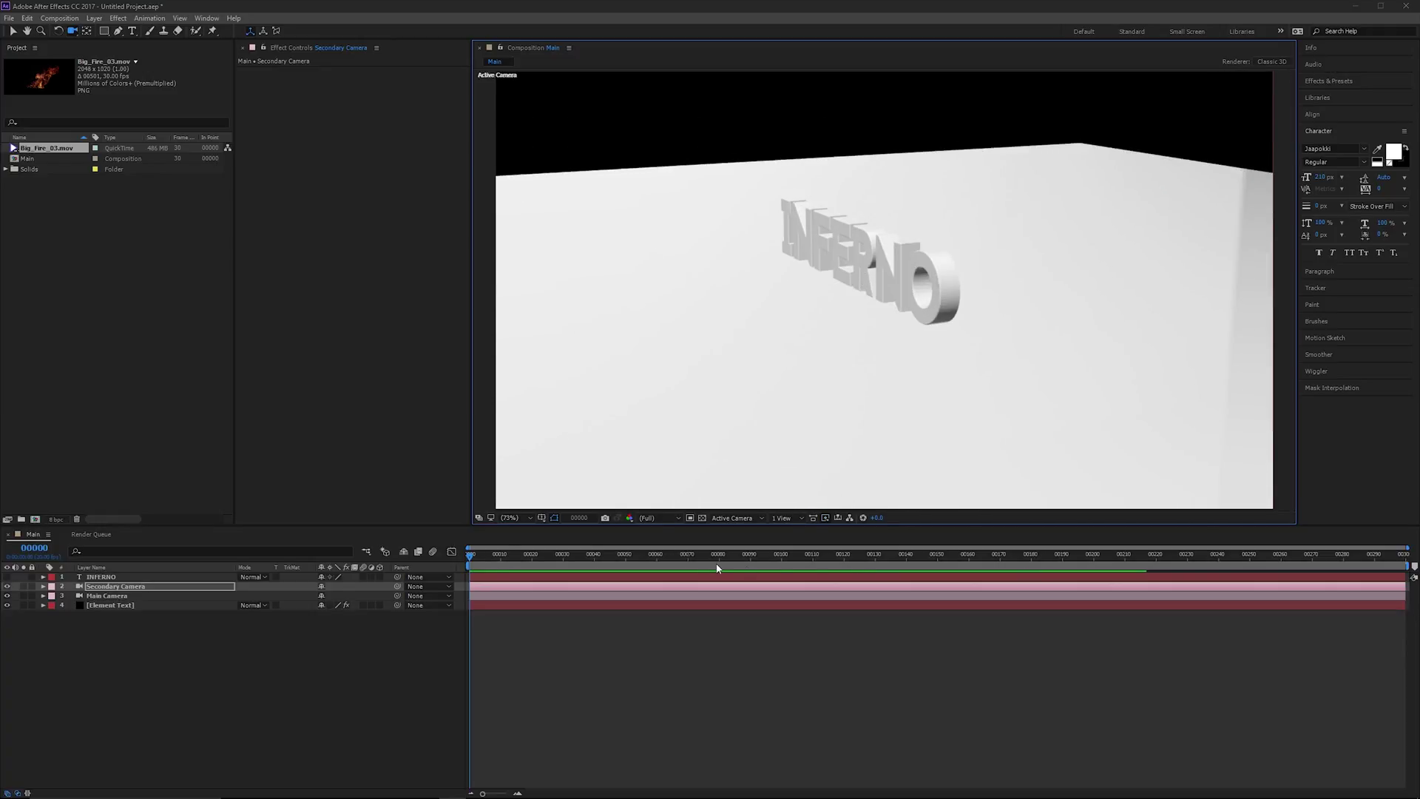
pyautogui.click(782, 516)
pyautogui.click(813, 543)
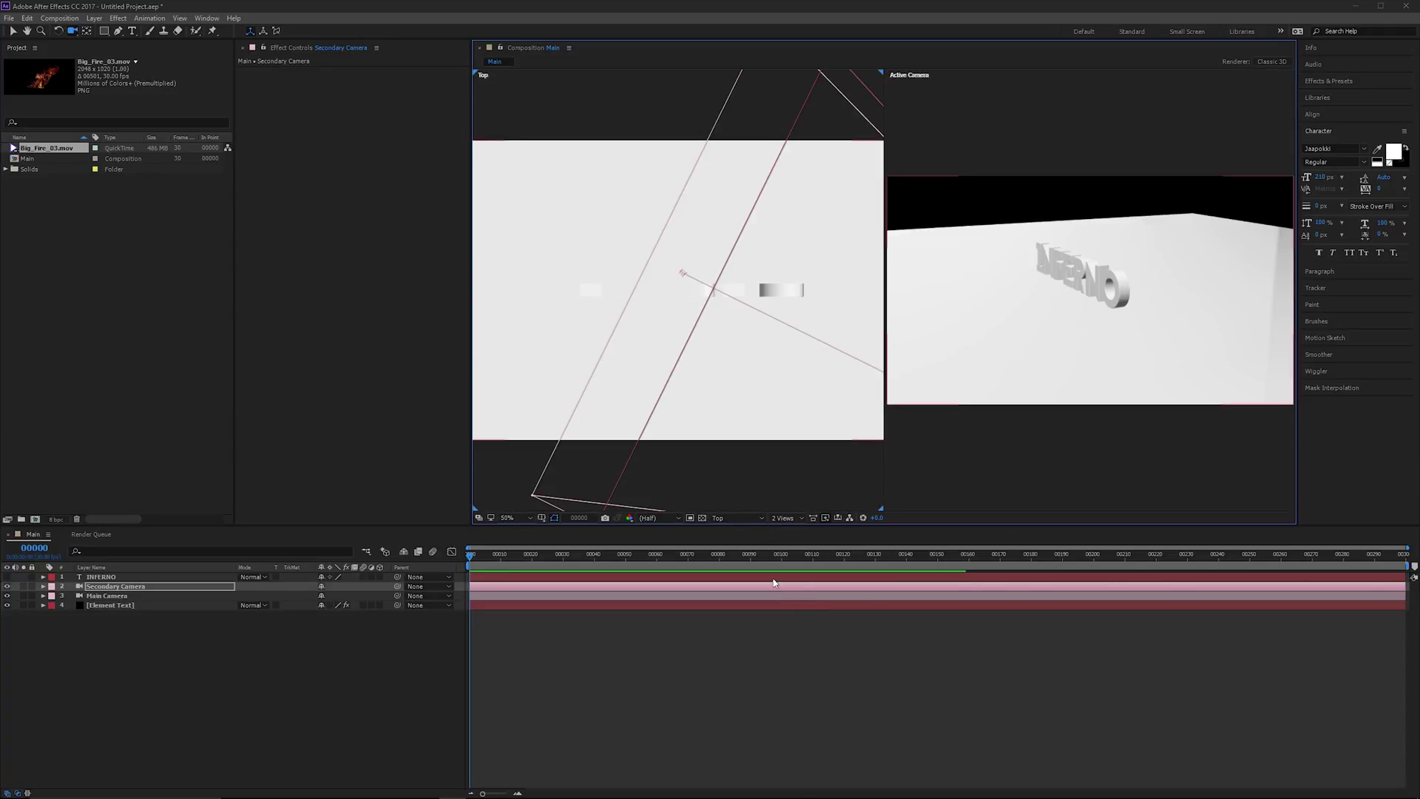
pyautogui.click(717, 517)
pyautogui.click(759, 563)
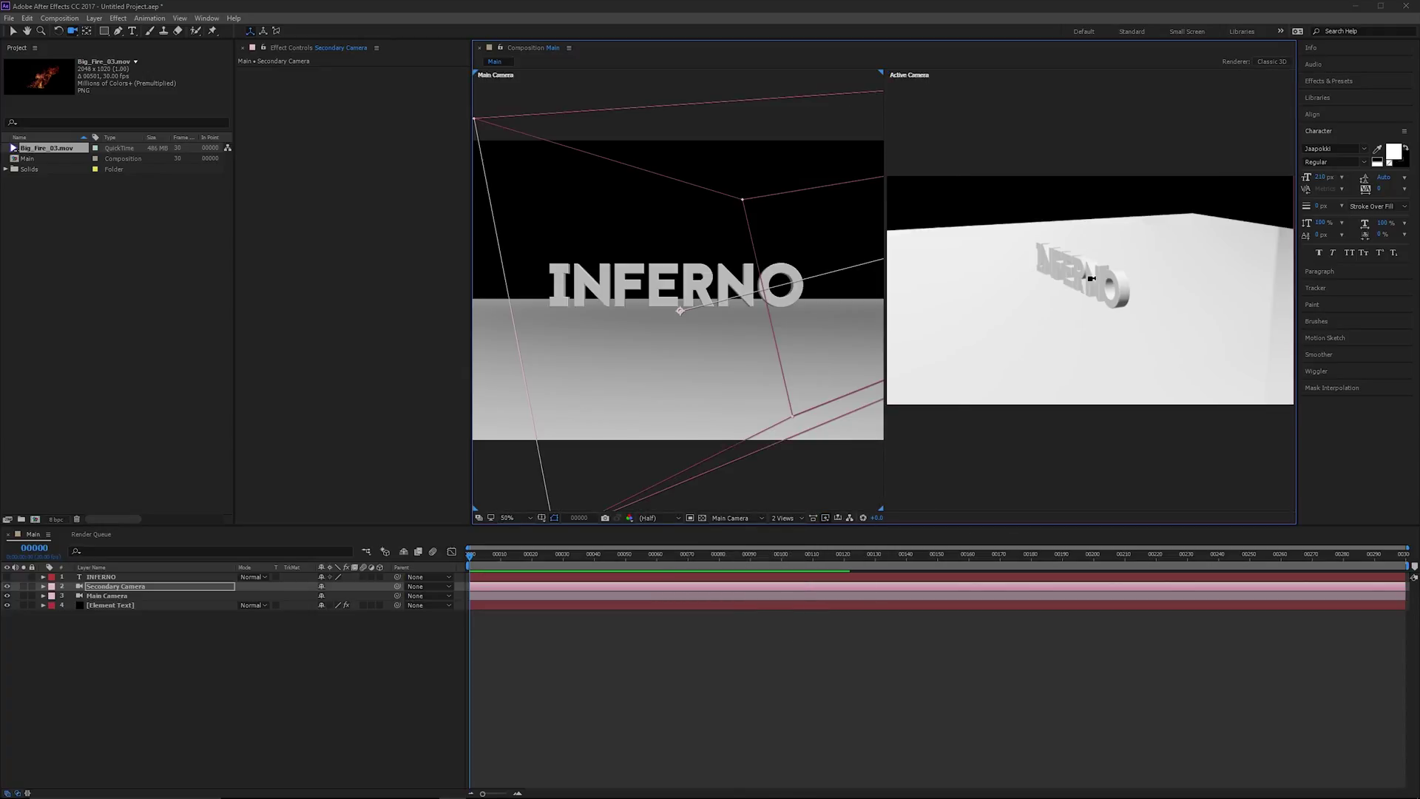
pyautogui.moveTo(1092, 278); pyautogui.dragTo(1062, 286)
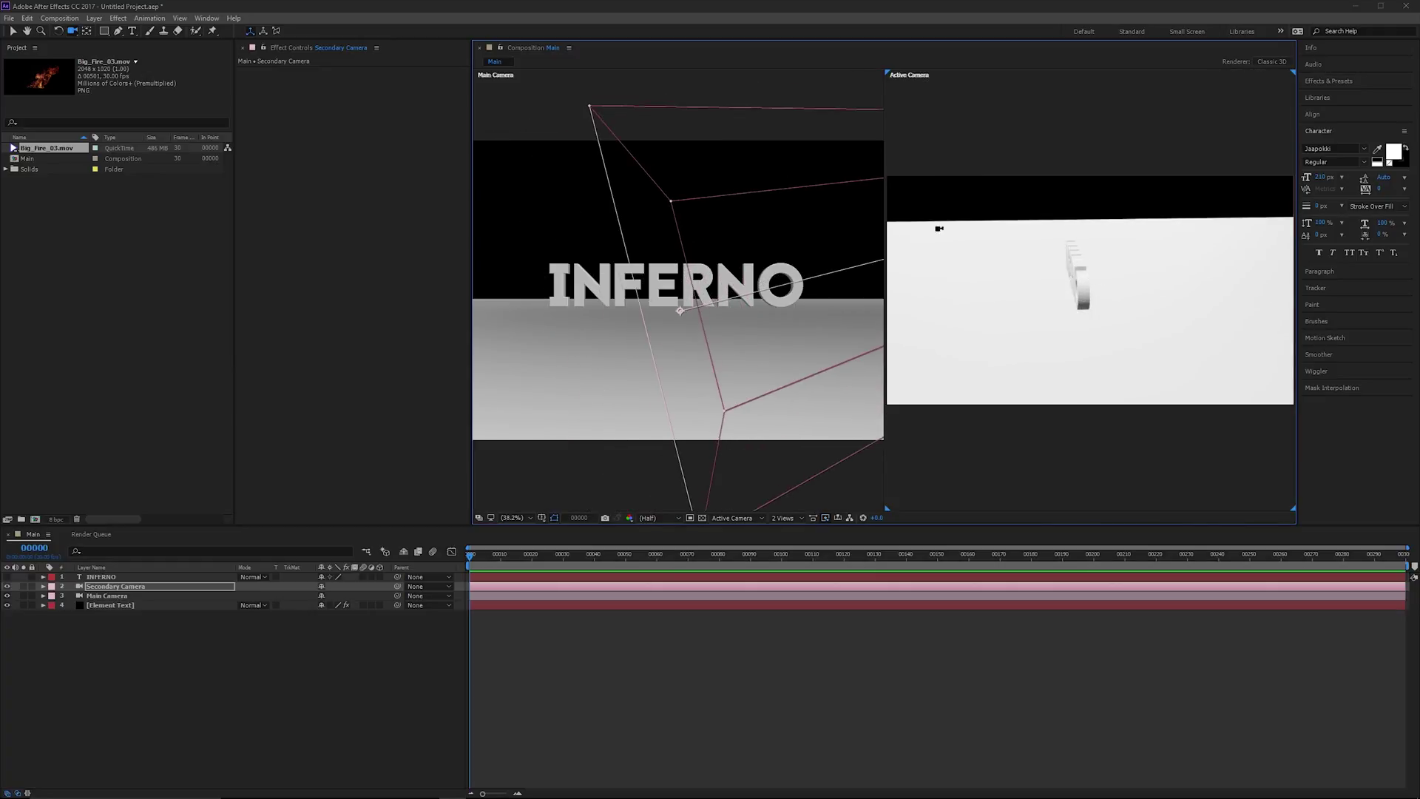
pyautogui.click(501, 628)
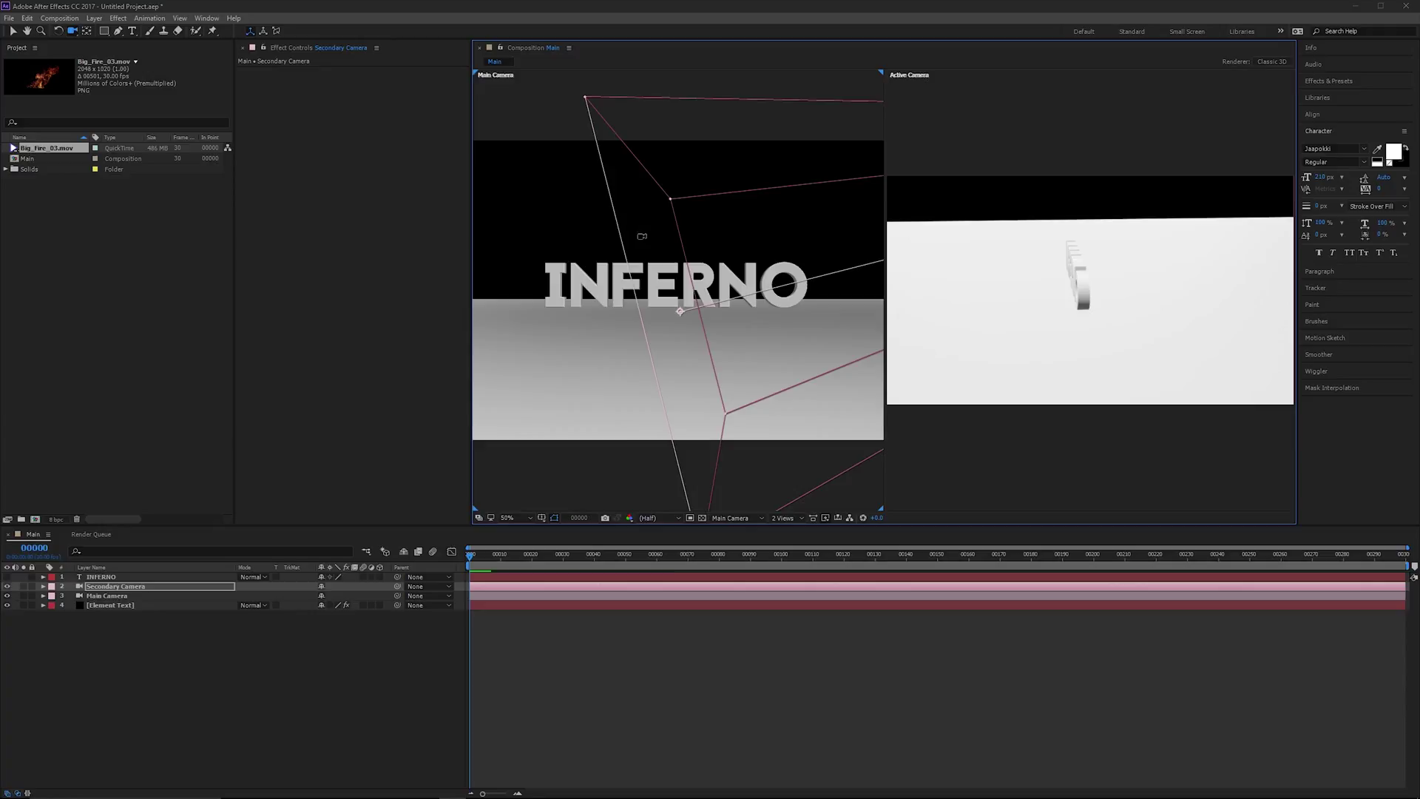
# Place Big_Fire_03.mov in the Main timeline and turn on its 3D Layer switch.
pyautogui.moveTo(44, 148); pyautogui.dragTo(199, 607)
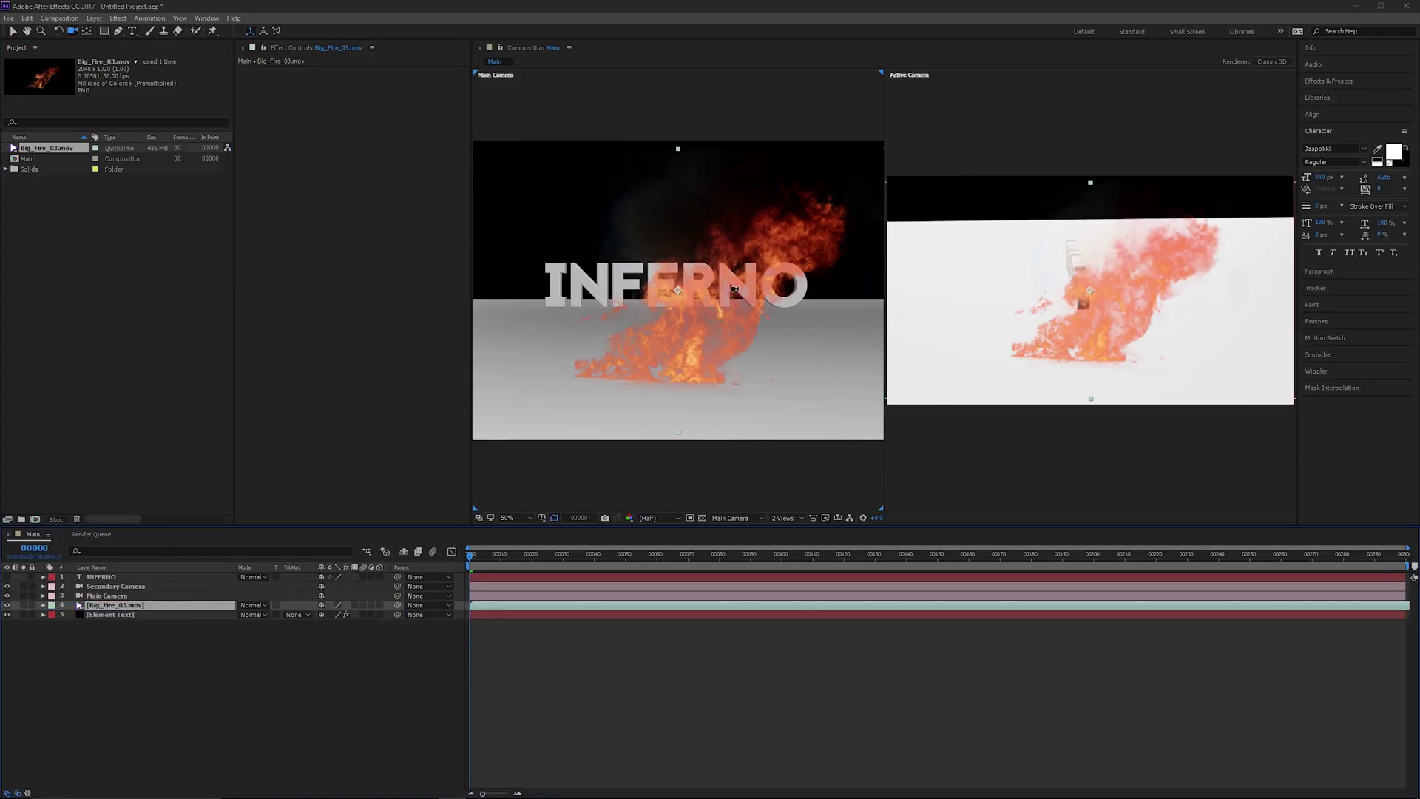
pyautogui.moveTo(1094, 291); pyautogui.dragTo(1088, 277)
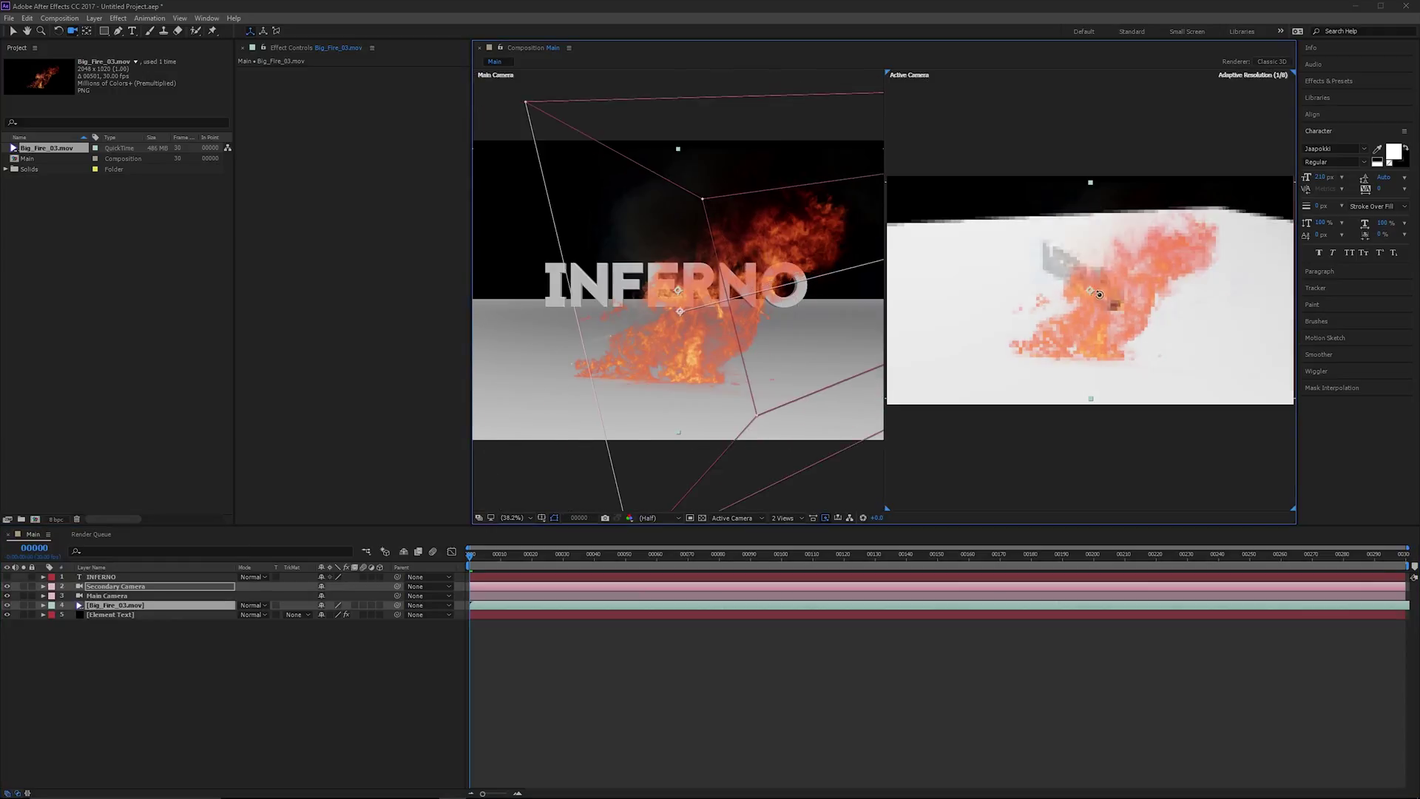
pyautogui.click(99, 608)
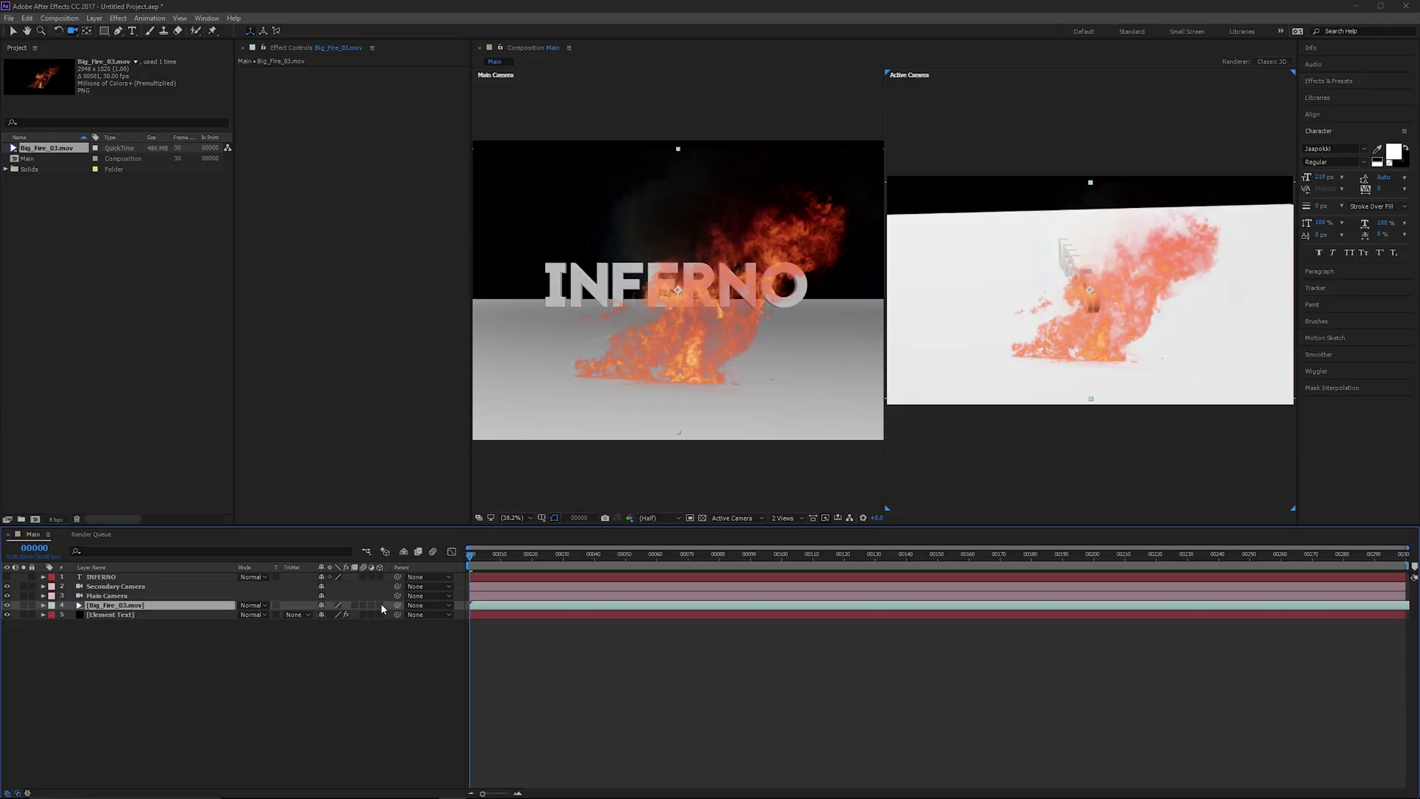
pyautogui.rightClick(303, 567)
pyautogui.moveTo(335, 602)
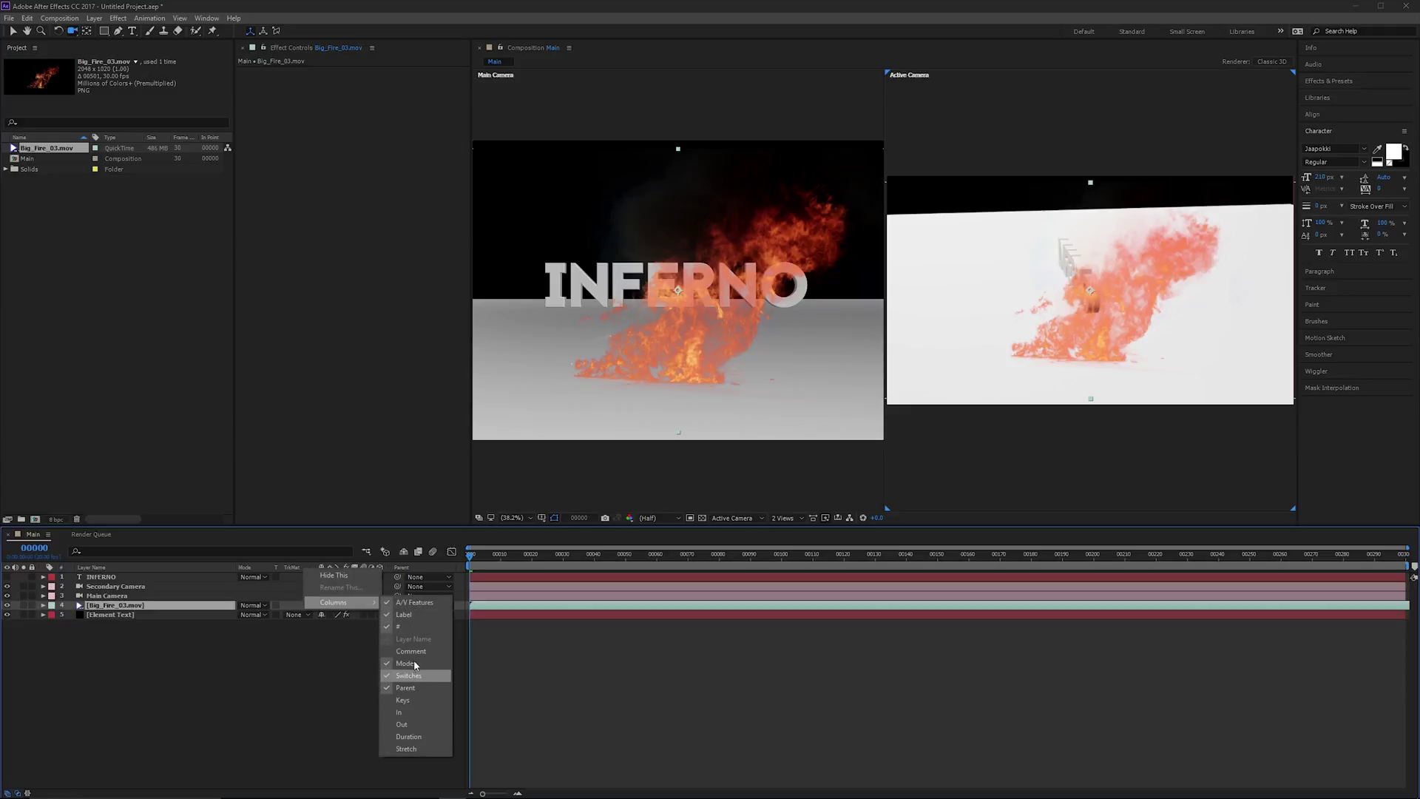
pyautogui.click(314, 671)
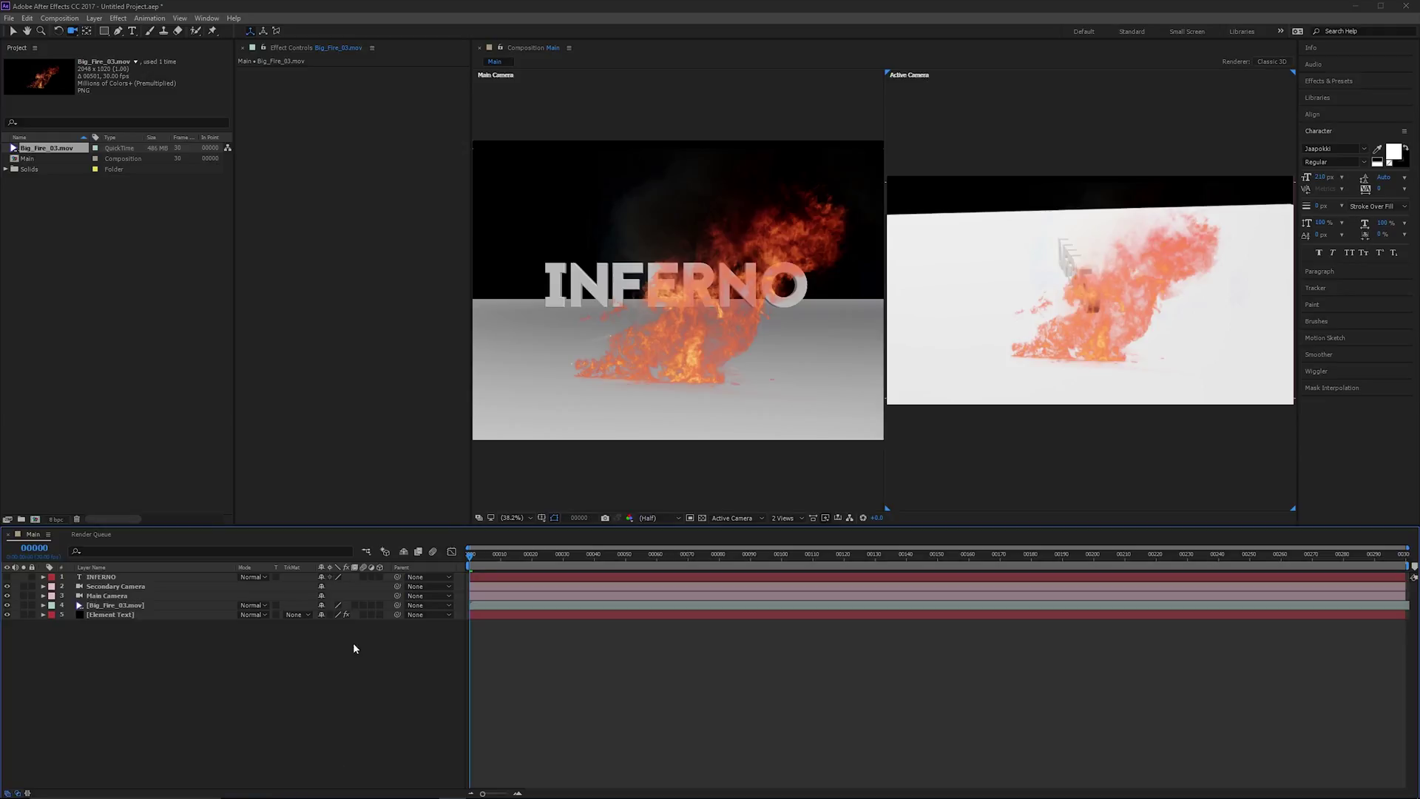
pyautogui.click(380, 606)
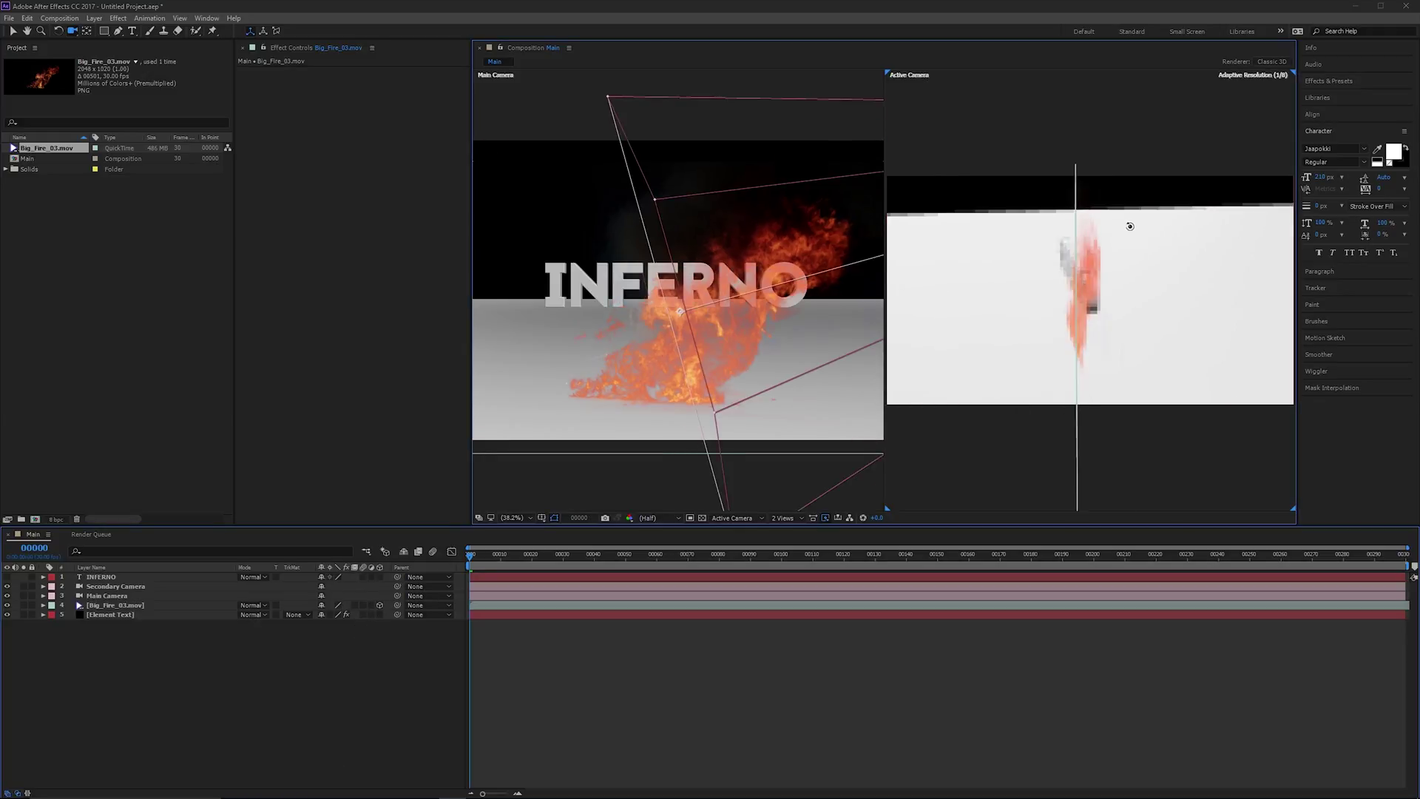
pyautogui.moveTo(1177, 234); pyautogui.dragTo(1121, 261)
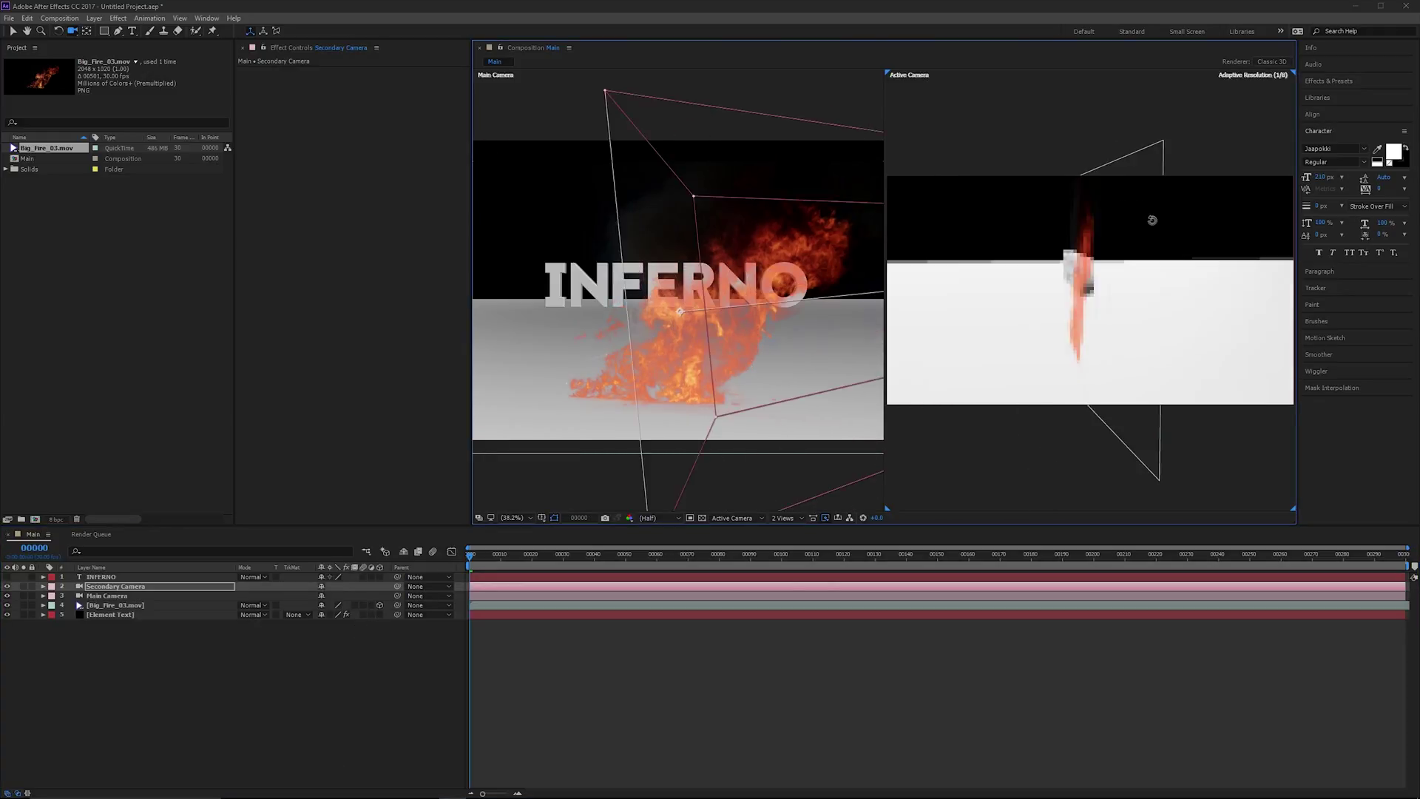
# Move the Big_Fire_03 layer up above the INFERNO letters and check it from side angles.
pyautogui.click(159, 607)
pyautogui.press('p')
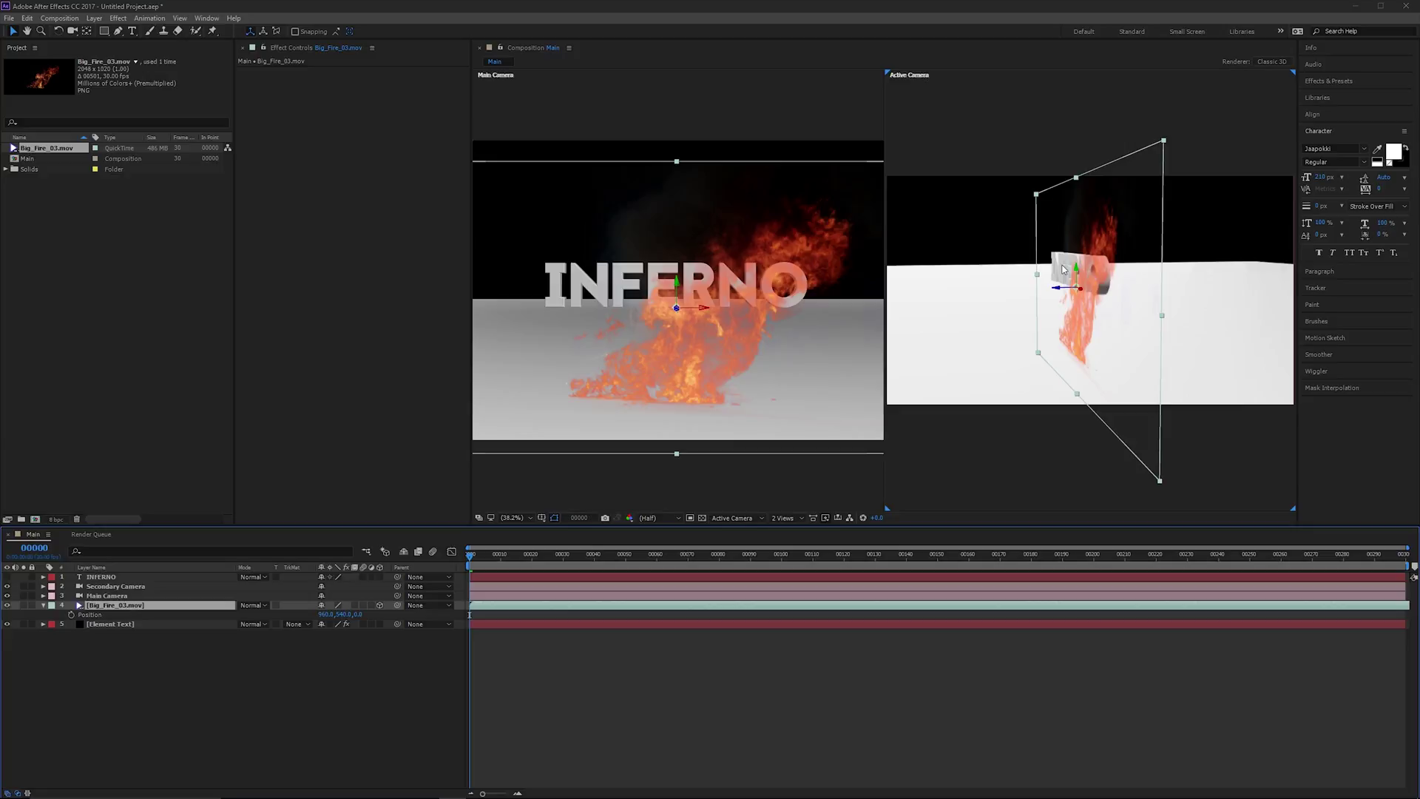
pyautogui.moveTo(1062, 269)
pyautogui.mouseDown()
pyautogui.moveTo(1061, 299)
pyautogui.moveTo(1074, 290)
pyautogui.mouseUp()
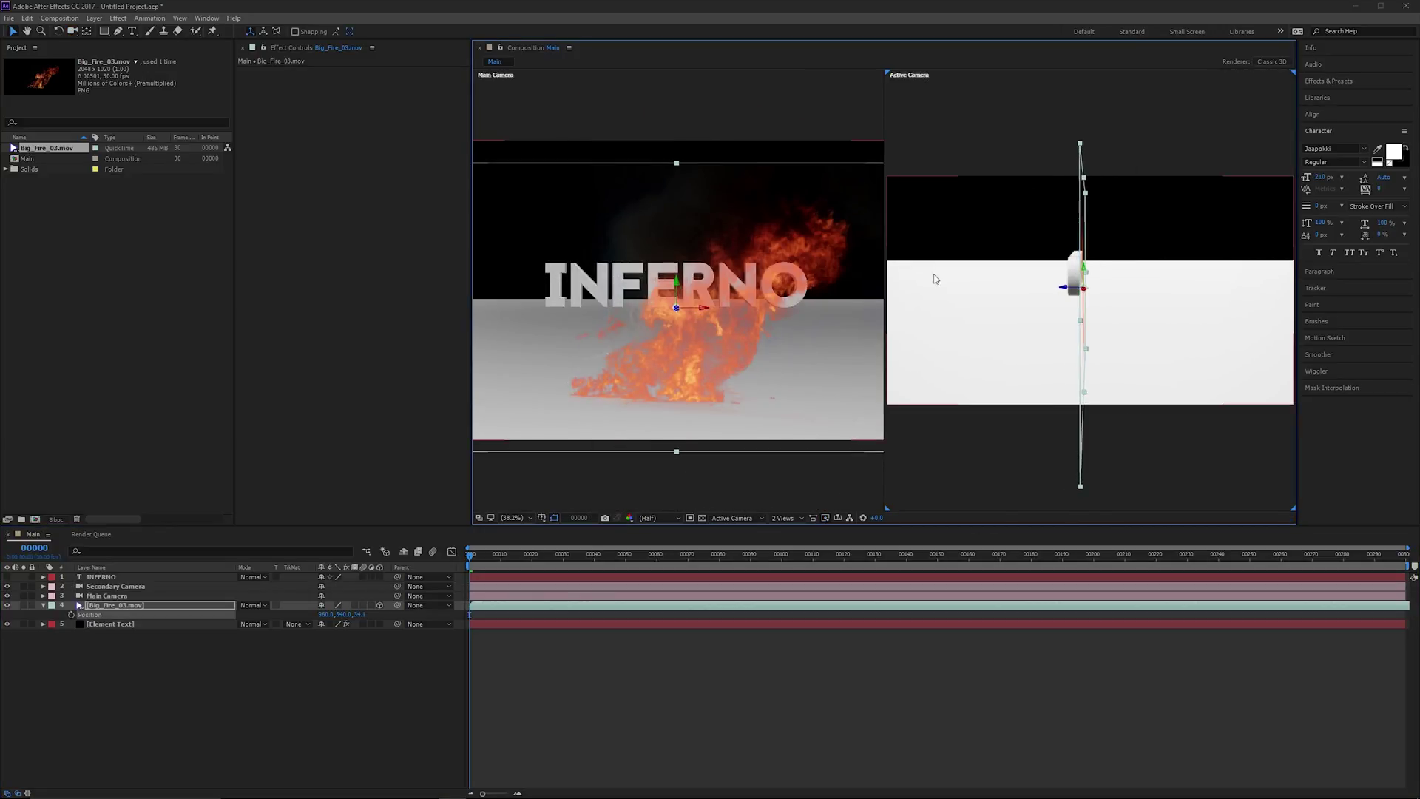
pyautogui.moveTo(676, 286); pyautogui.dragTo(690, 198)
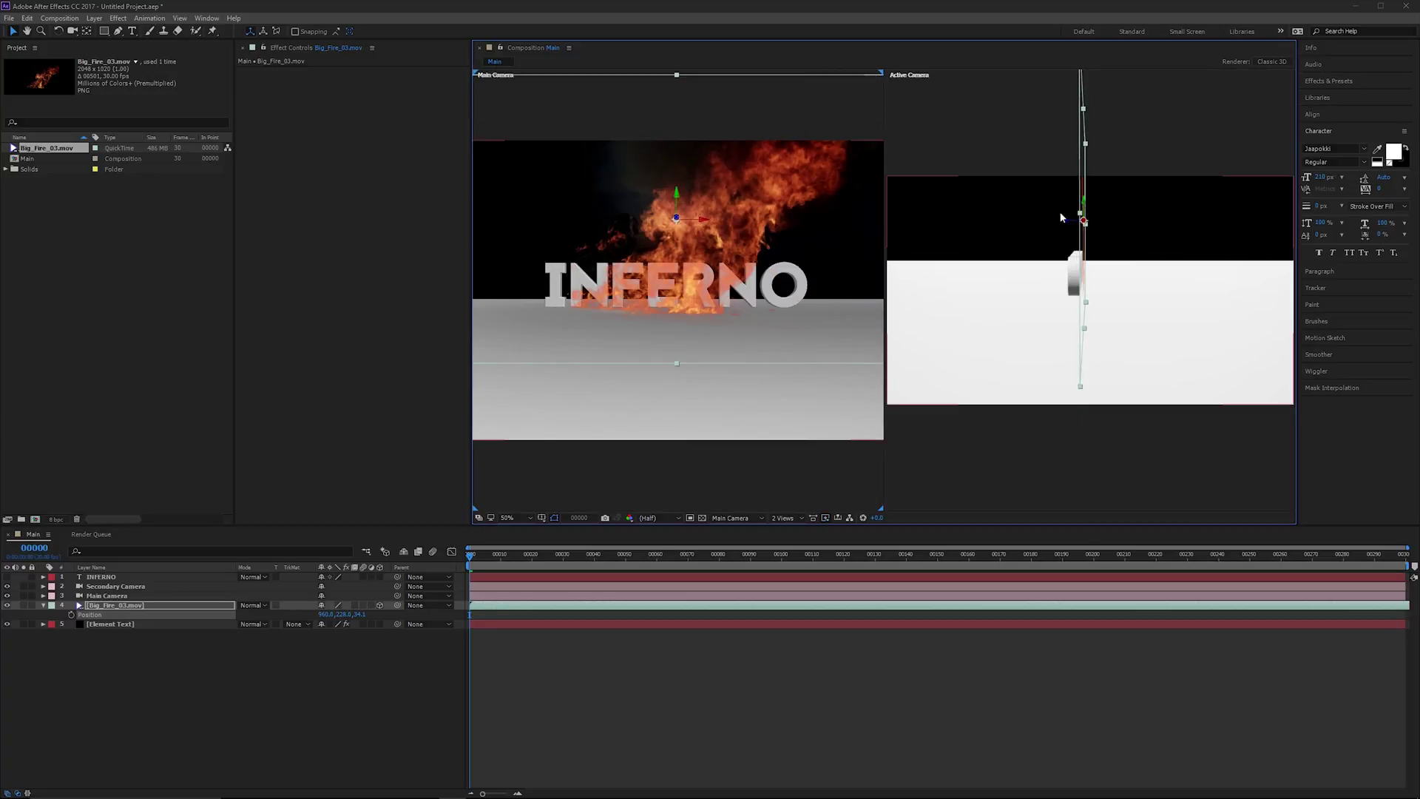
pyautogui.moveTo(1084, 221); pyautogui.dragTo(1081, 227)
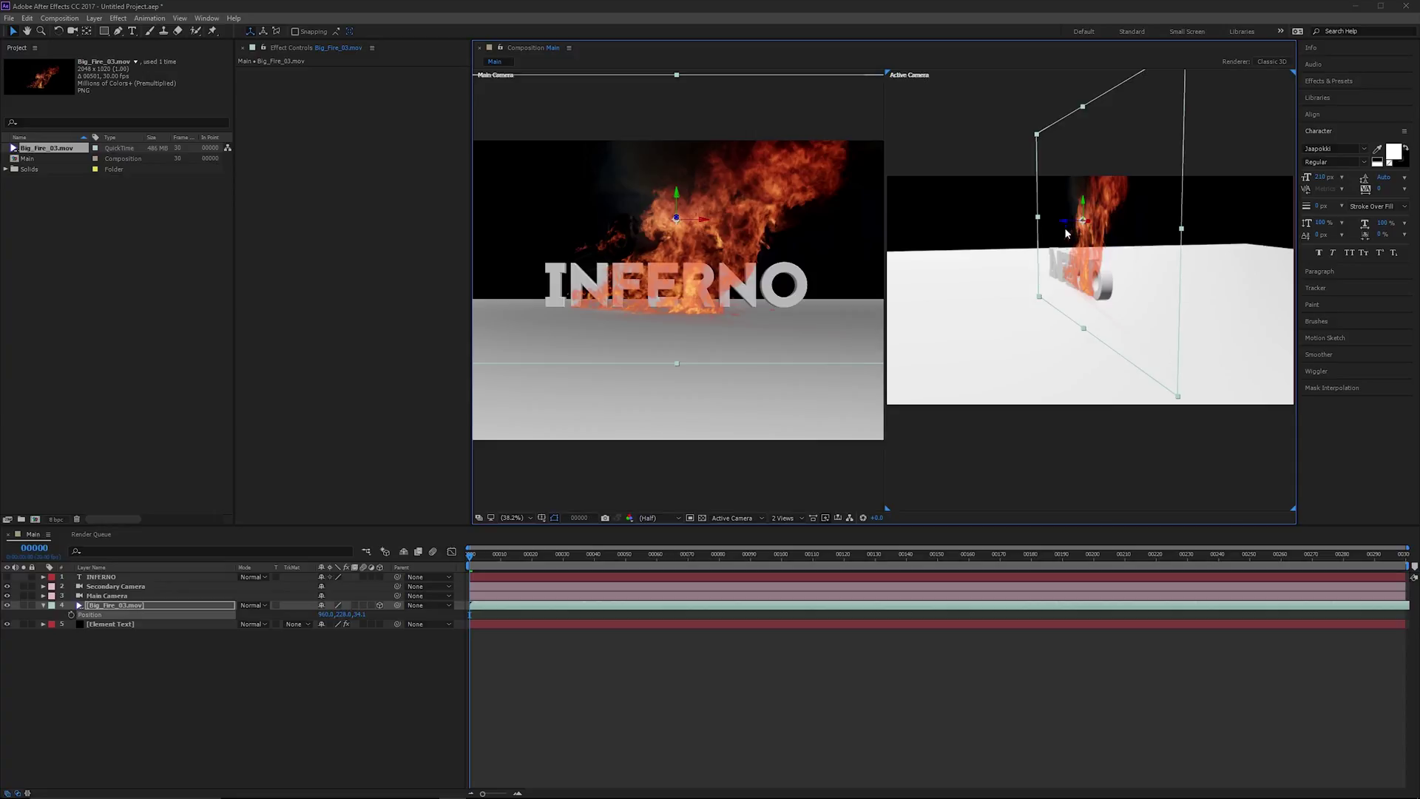
pyautogui.scroll(3, 1075, 225)
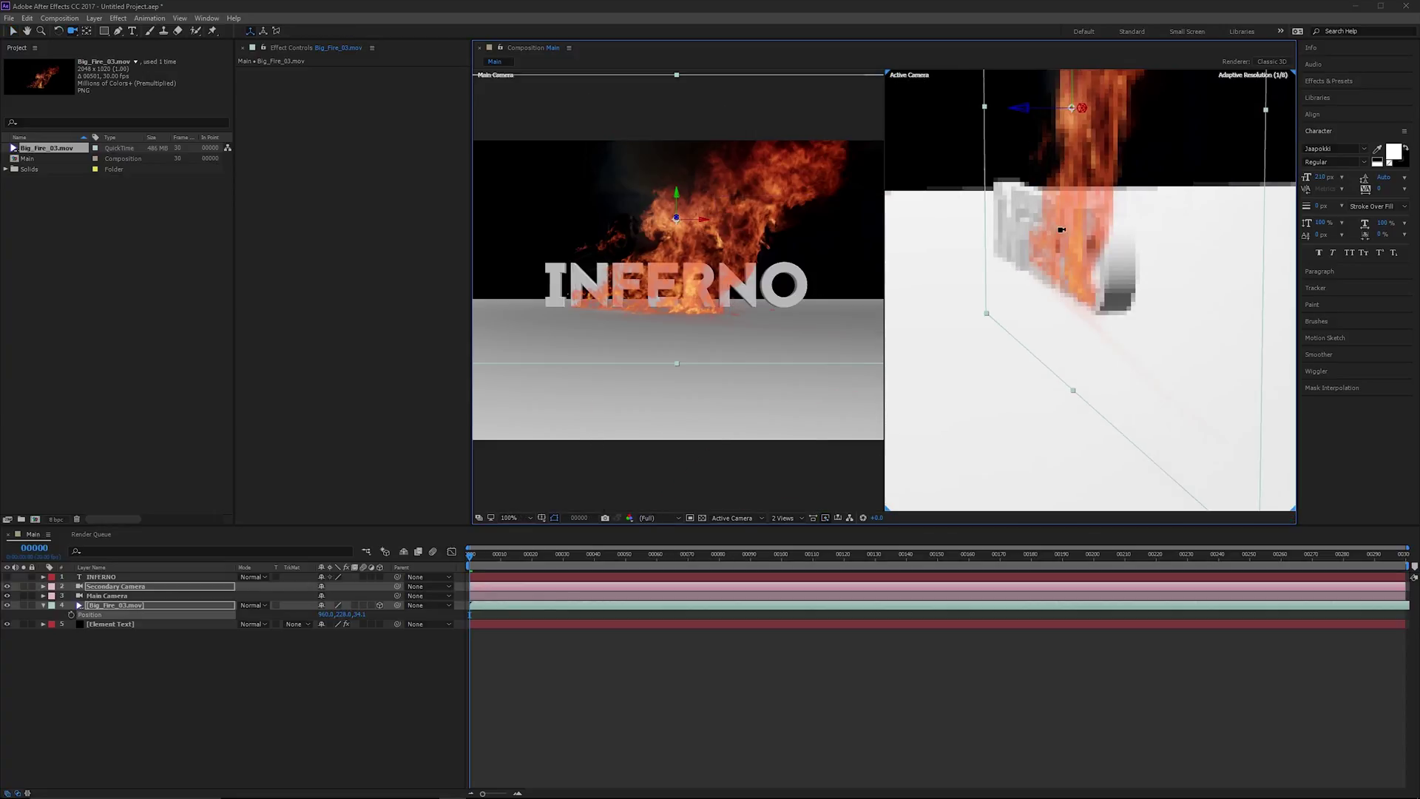
pyautogui.moveTo(1075, 225); pyautogui.dragTo(1062, 267)
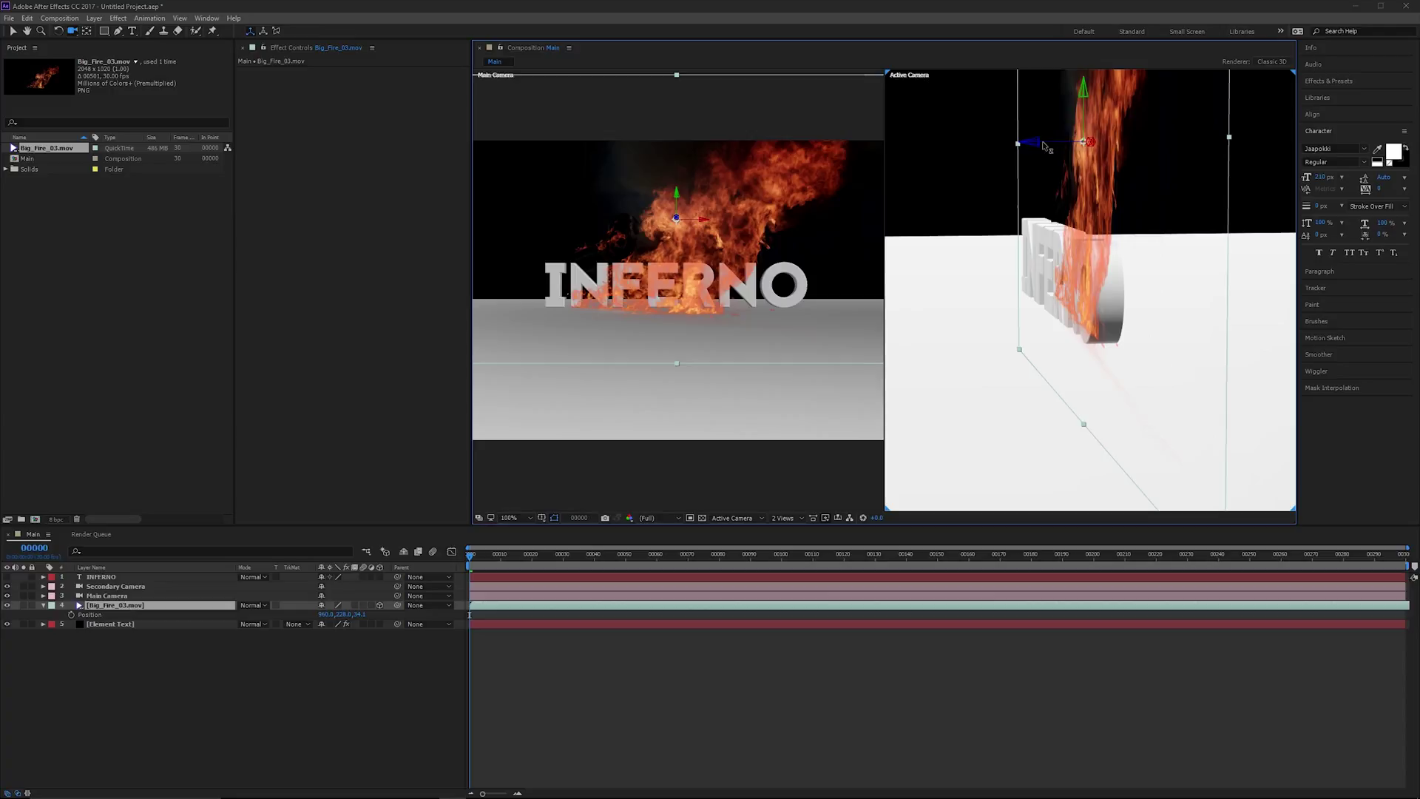
pyautogui.moveTo(1047, 145); pyautogui.dragTo(1091, 142)
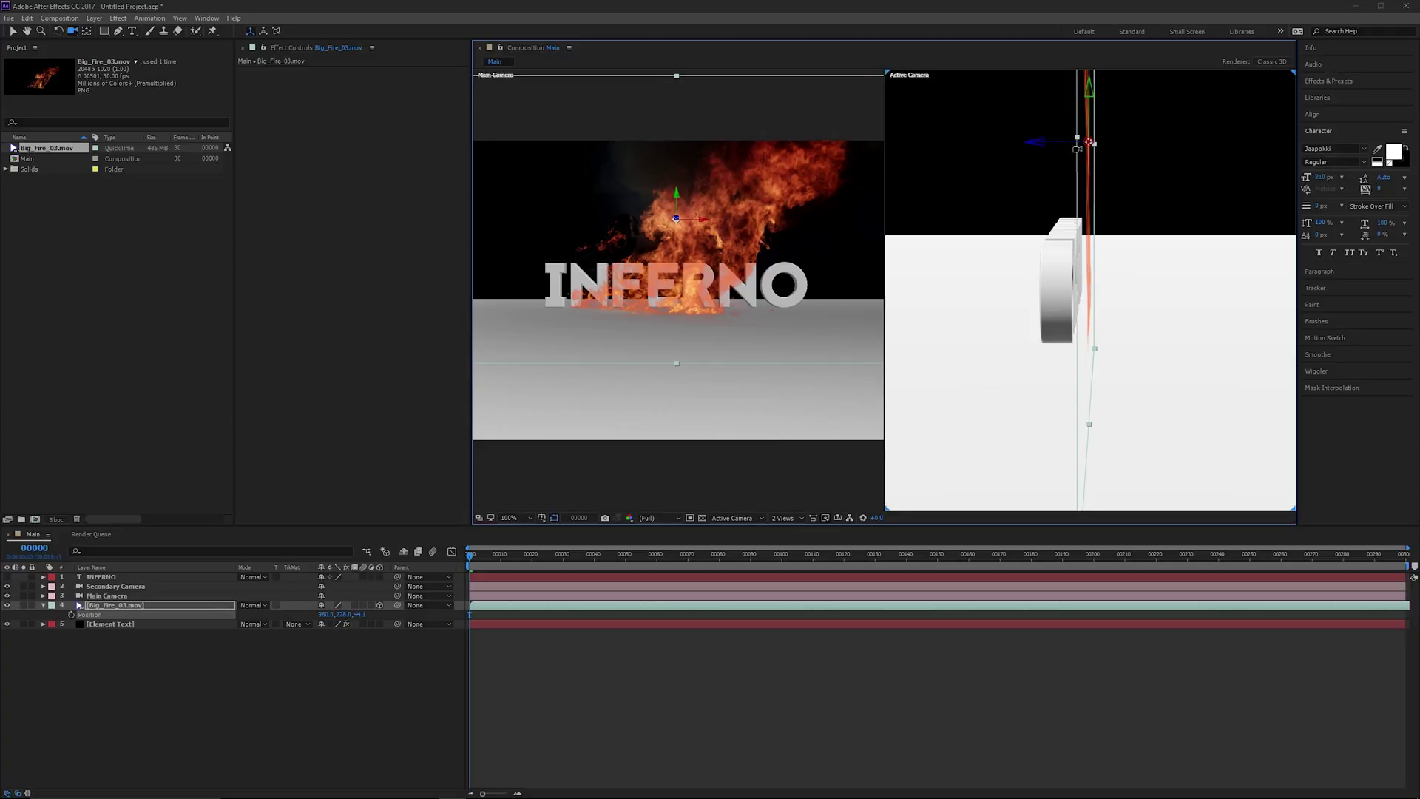
# Solo the Element Text layer to check the fire placement, then select Main Camera.
pyautogui.click(112, 622)
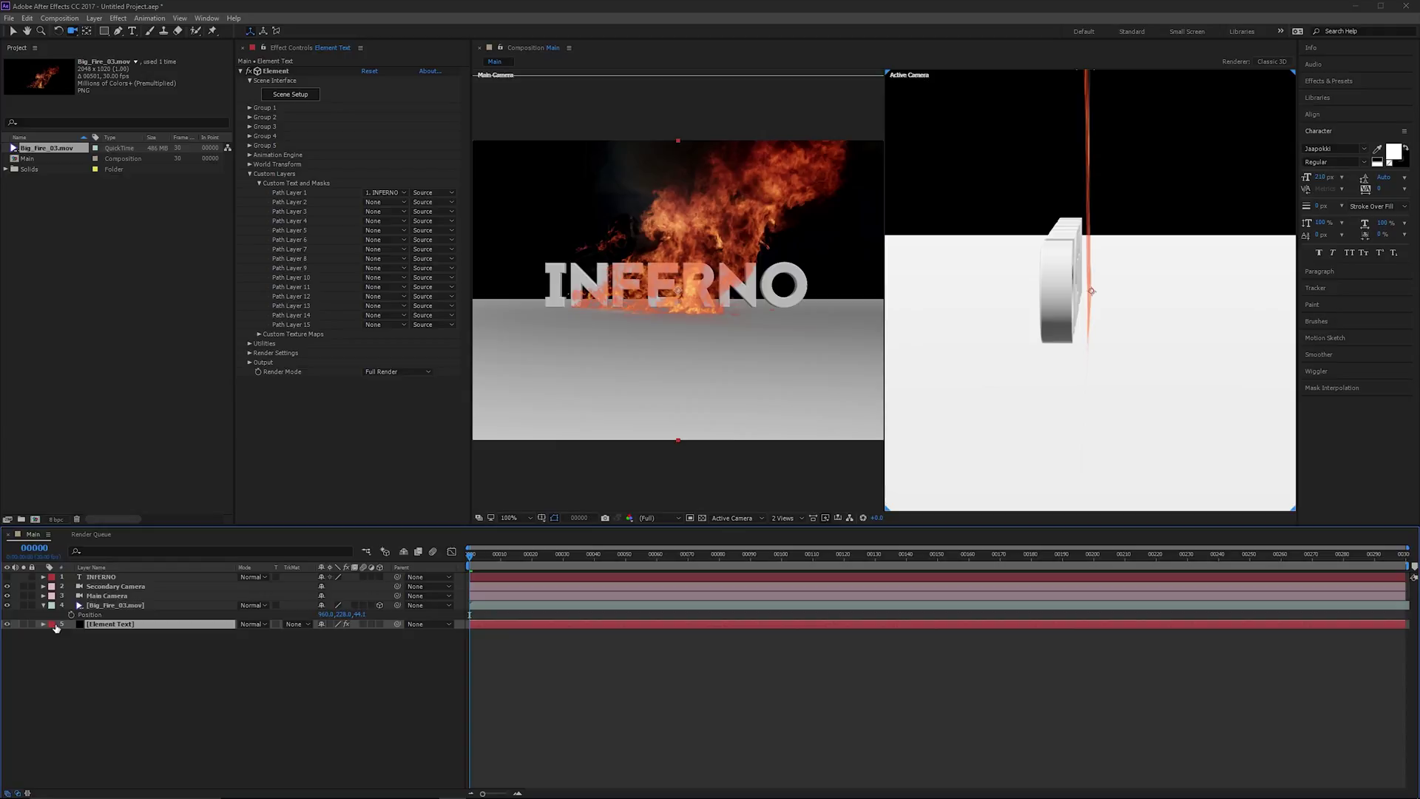
pyautogui.click(24, 624)
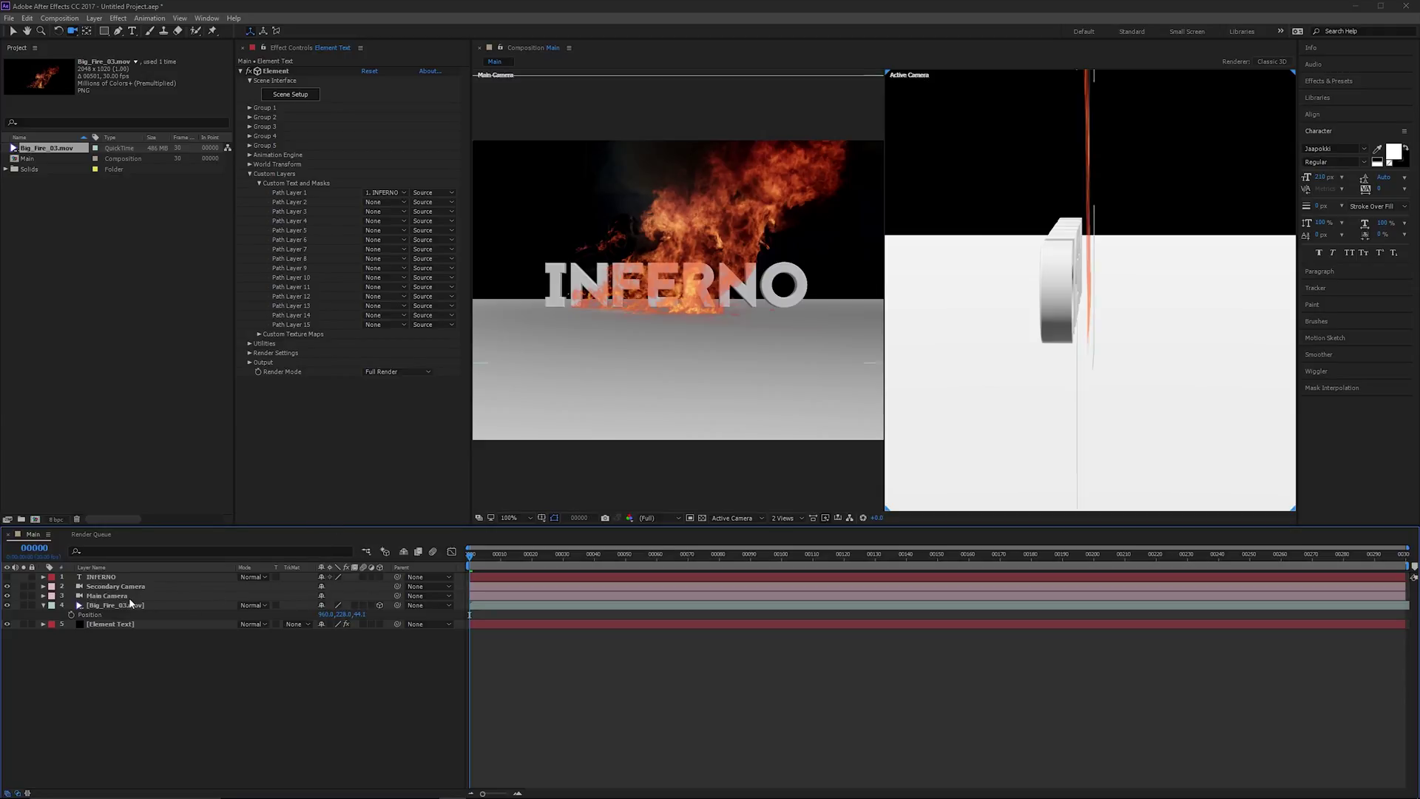
pyautogui.click(107, 596)
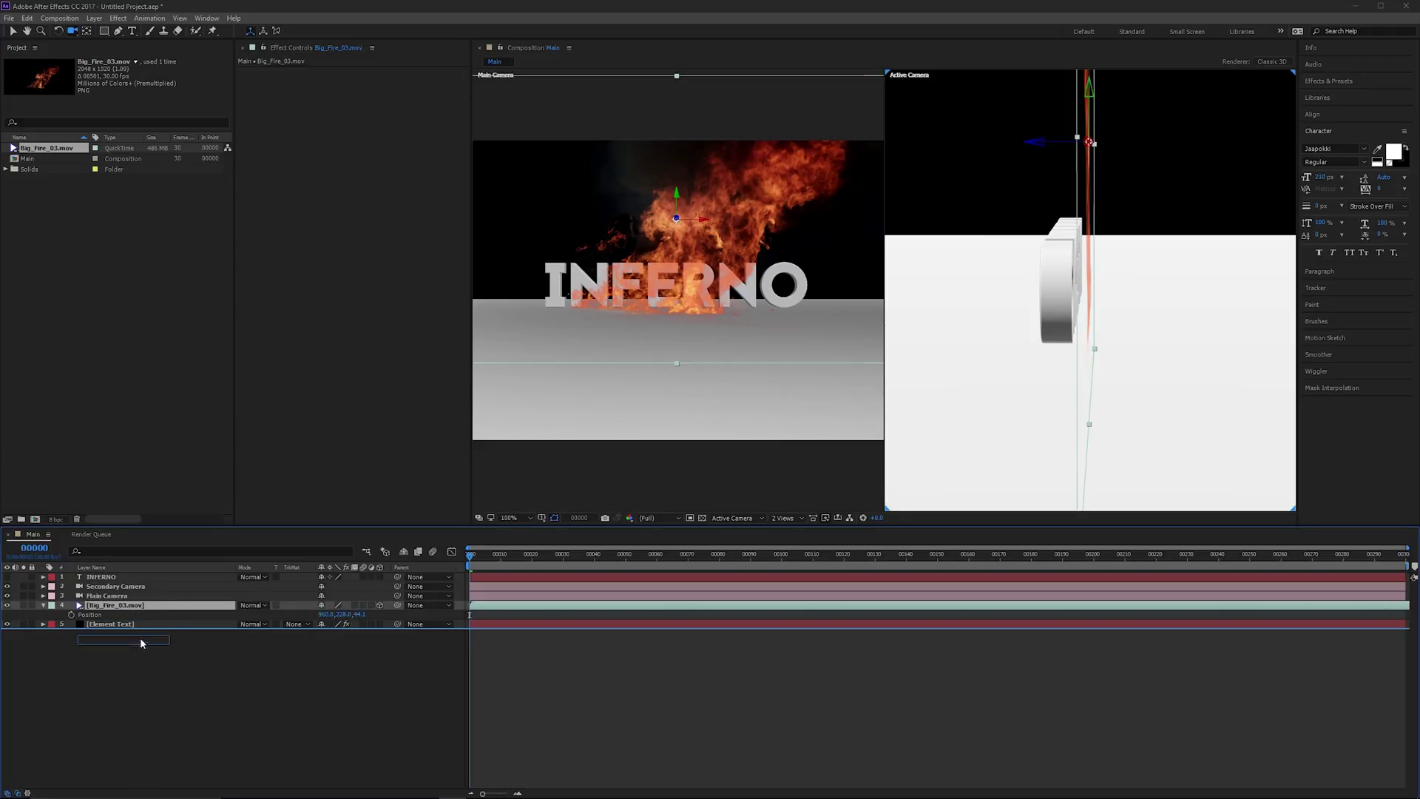
# Move the fire layer below Element Text and orbit the secondary view around INFERNO.
pyautogui.moveTo(142, 607); pyautogui.dragTo(140, 638)
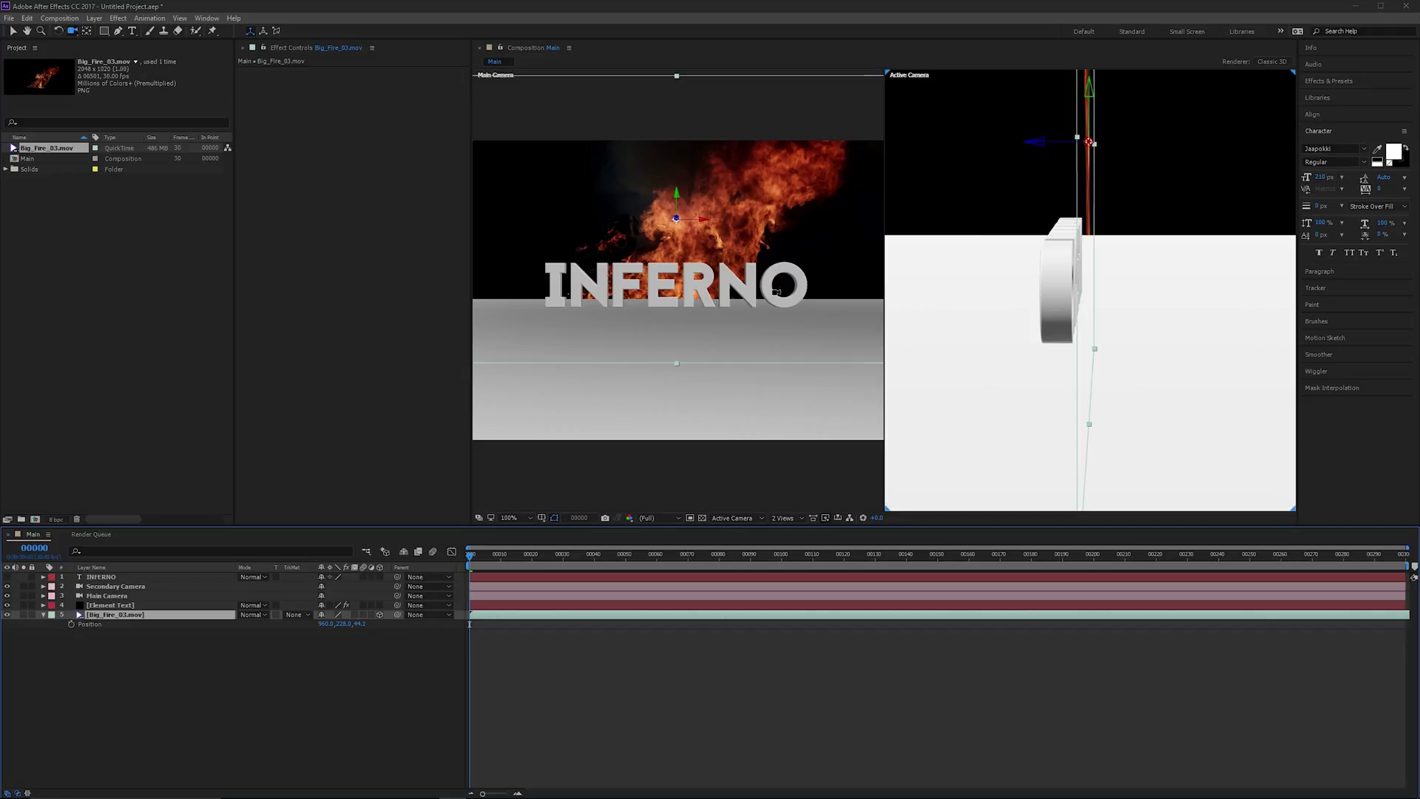
pyautogui.moveTo(946, 265); pyautogui.dragTo(1107, 254)
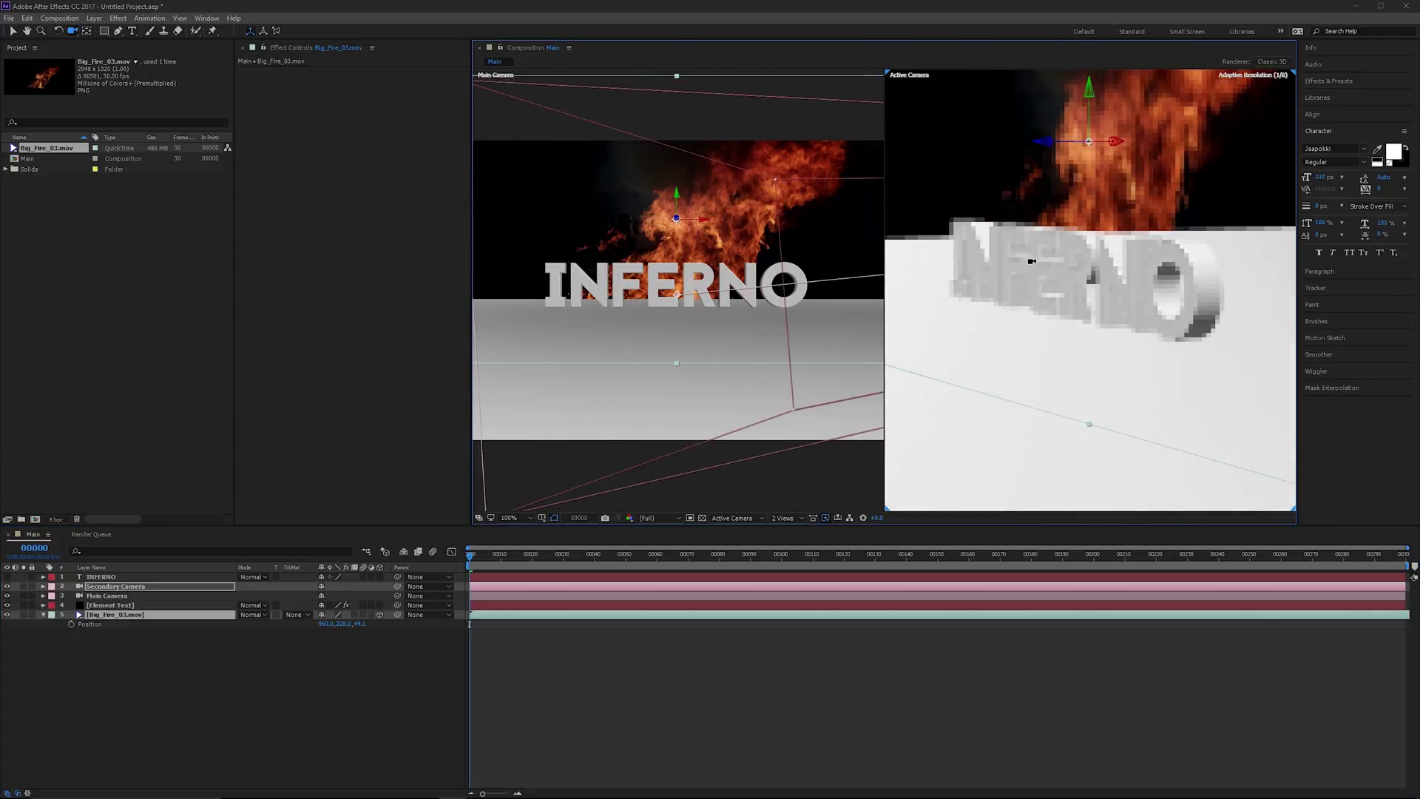
pyautogui.moveTo(1107, 253); pyautogui.dragTo(1089, 246)
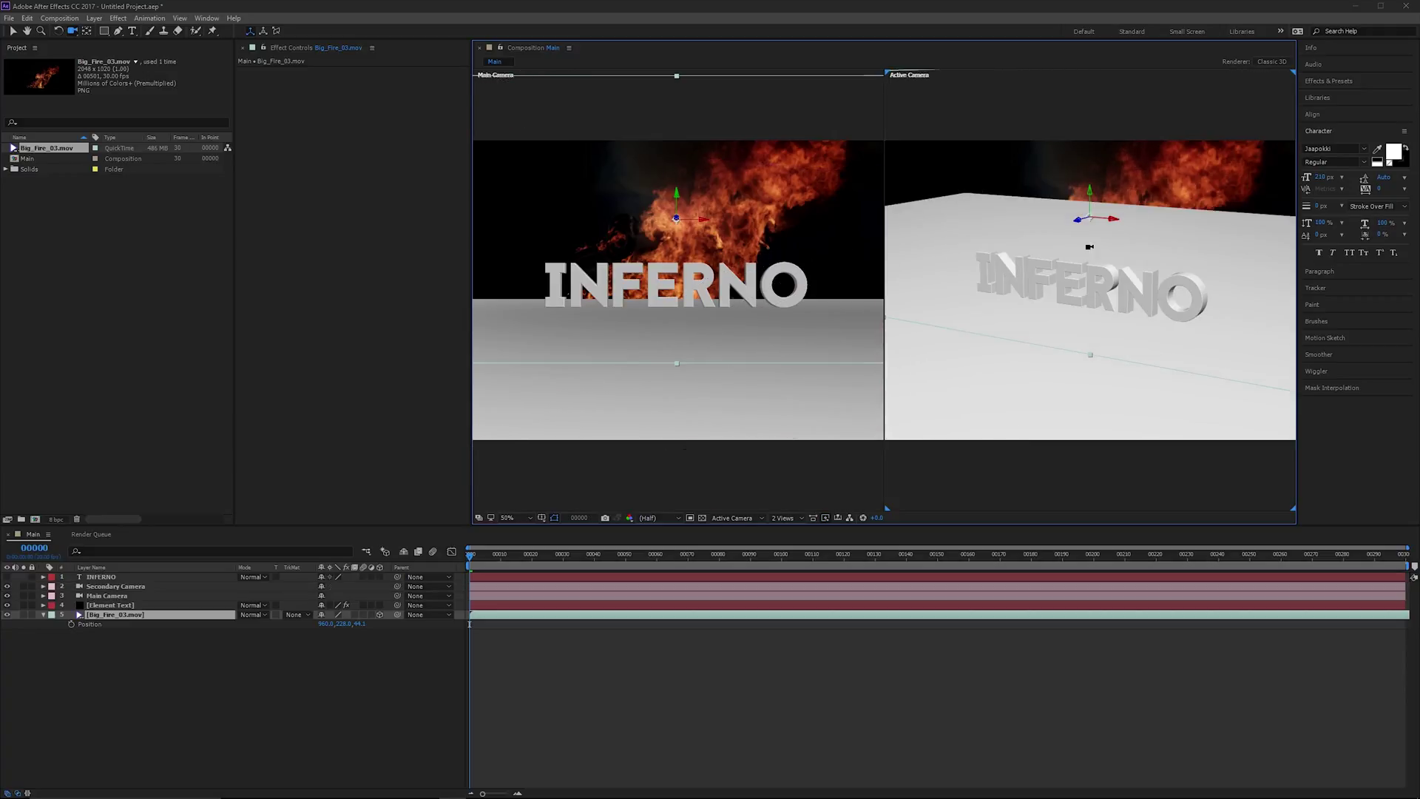
pyautogui.moveTo(1006, 240)
pyautogui.mouseDown()
pyautogui.moveTo(1212, 195)
pyautogui.moveTo(1147, 169)
pyautogui.moveTo(1167, 210)
pyautogui.moveTo(1173, 184)
pyautogui.moveTo(1119, 255)
pyautogui.moveTo(1129, 276)
pyautogui.moveTo(1005, 238)
pyautogui.mouseUp()
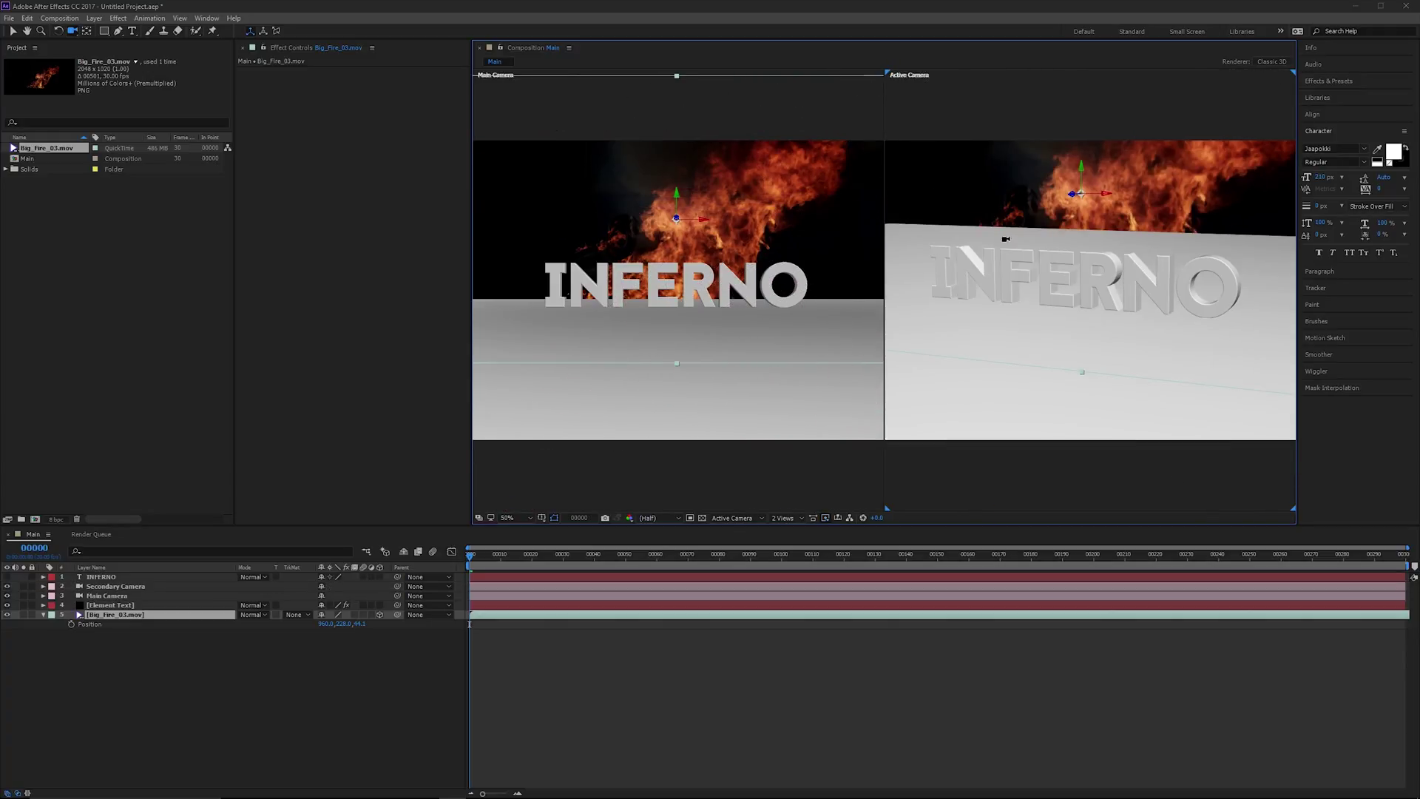
# Duplicate Element Text with Ctrl+D, rename the lower copy Ground, and deselect all layers.
pyautogui.click(110, 607)
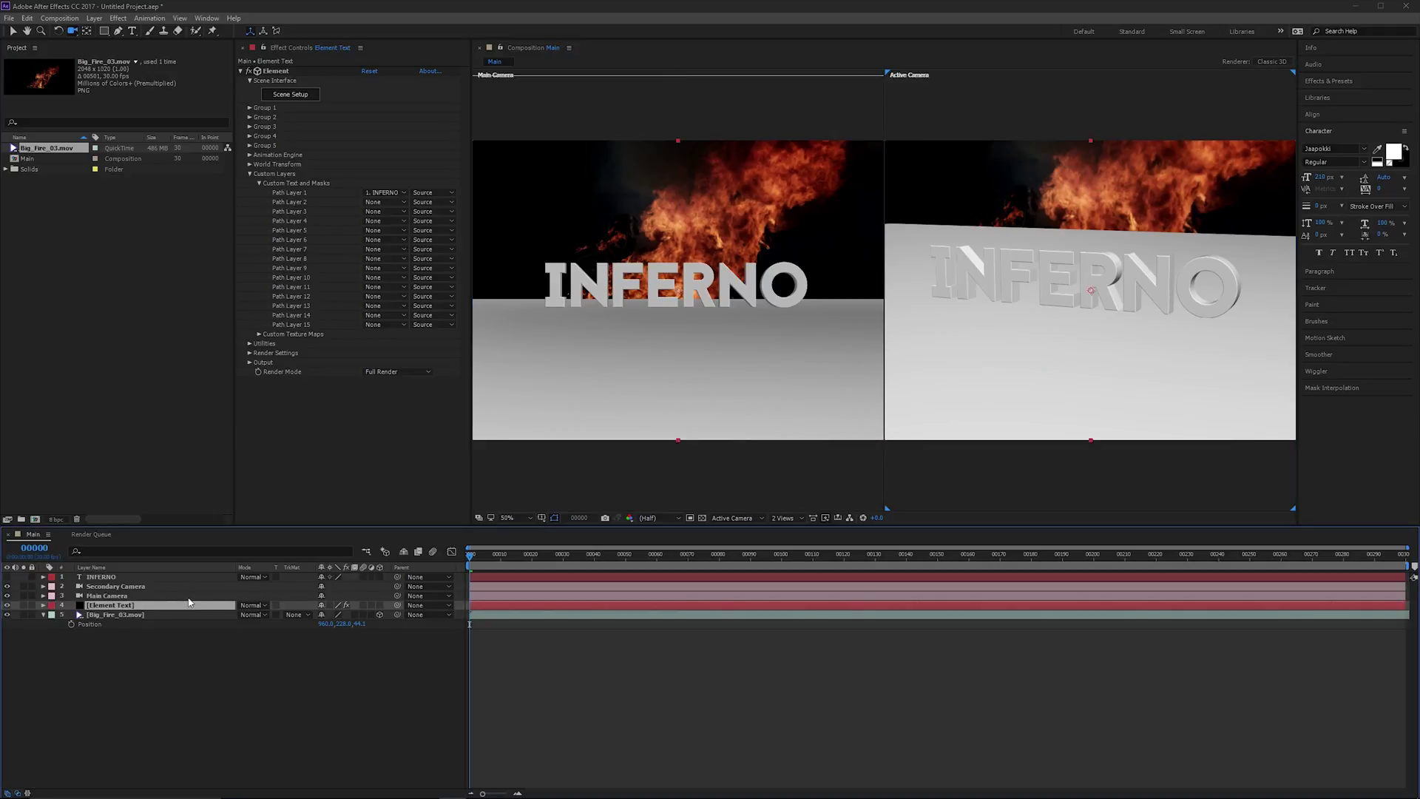
pyautogui.hotkey('ctrl', 'd')
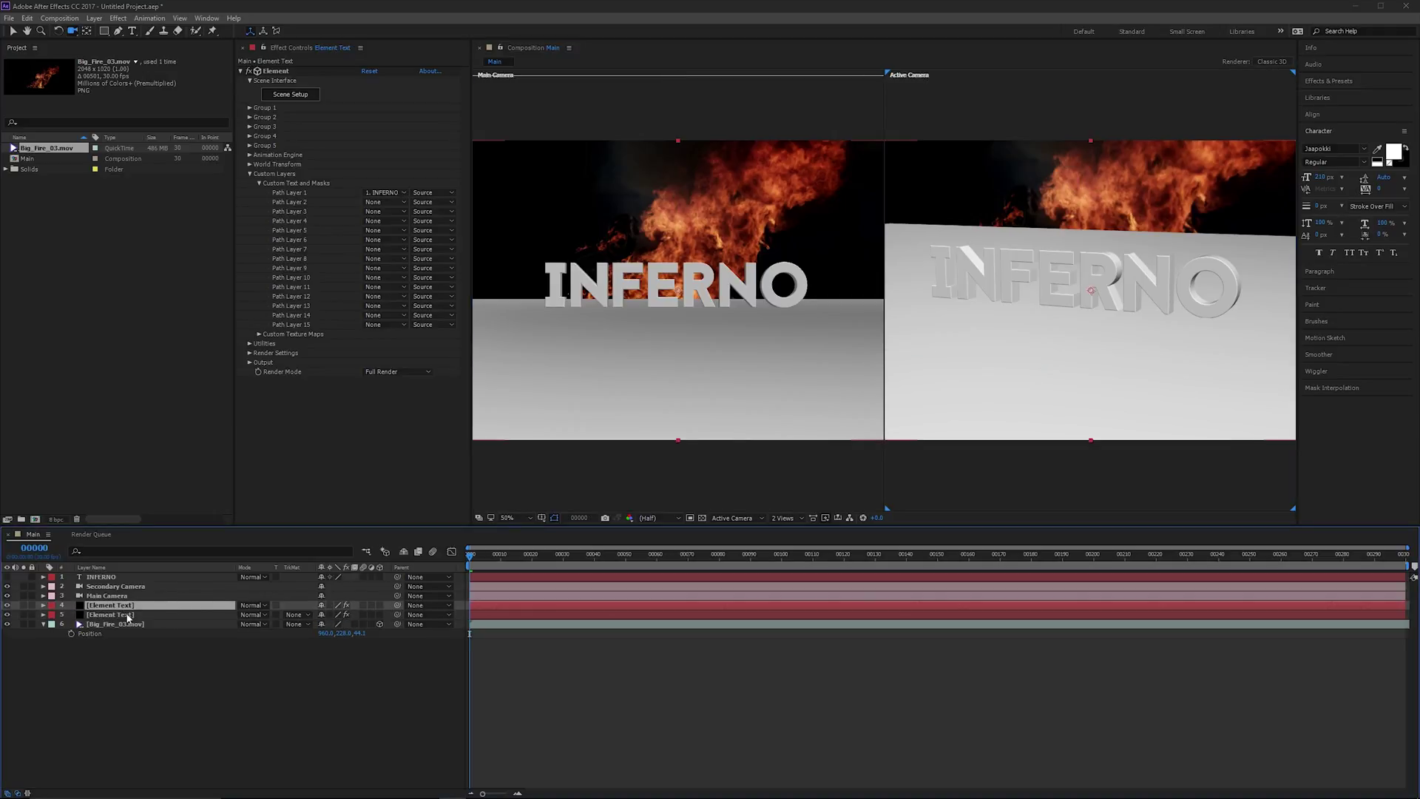
pyautogui.click(128, 614)
pyautogui.press('Return')
pyautogui.write('Ground')
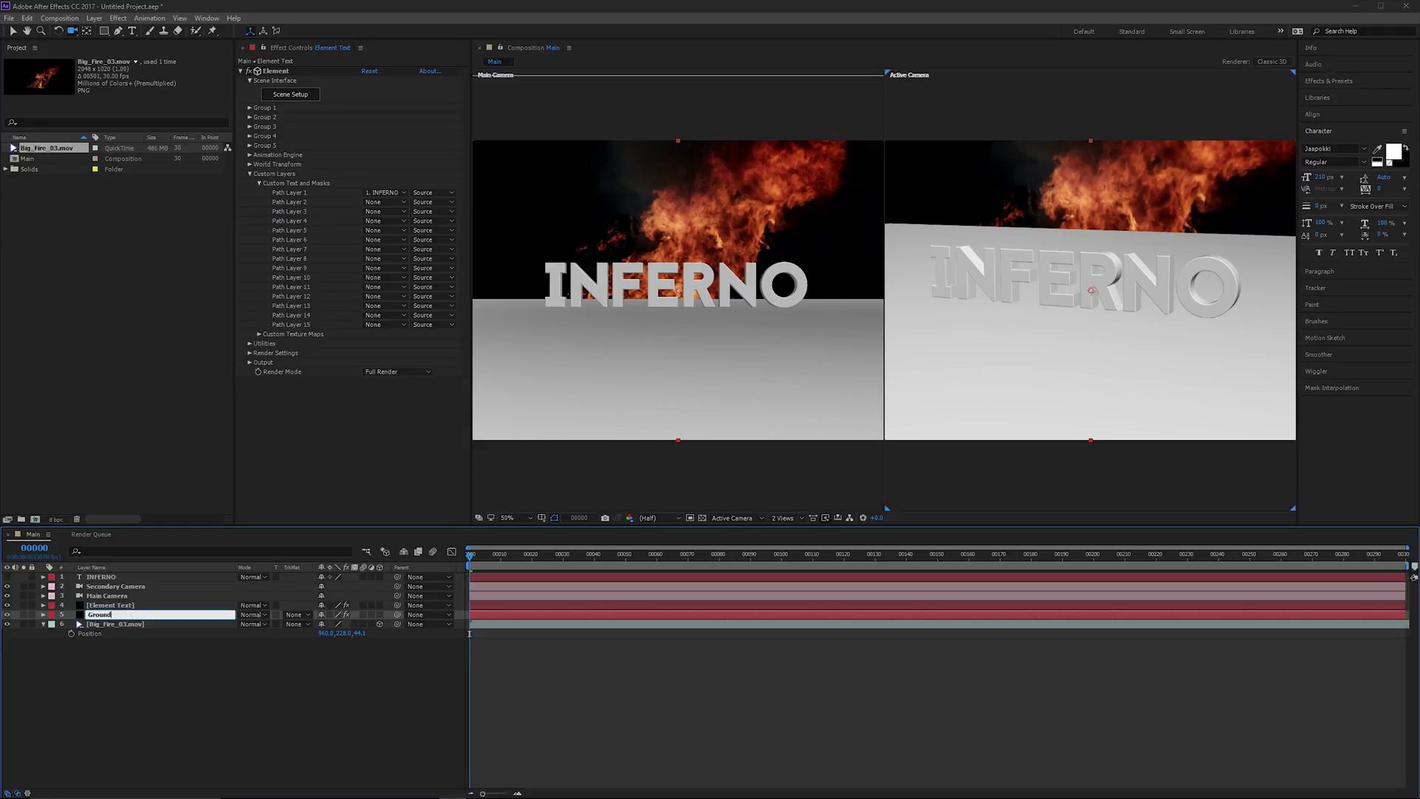
pyautogui.press('Return')
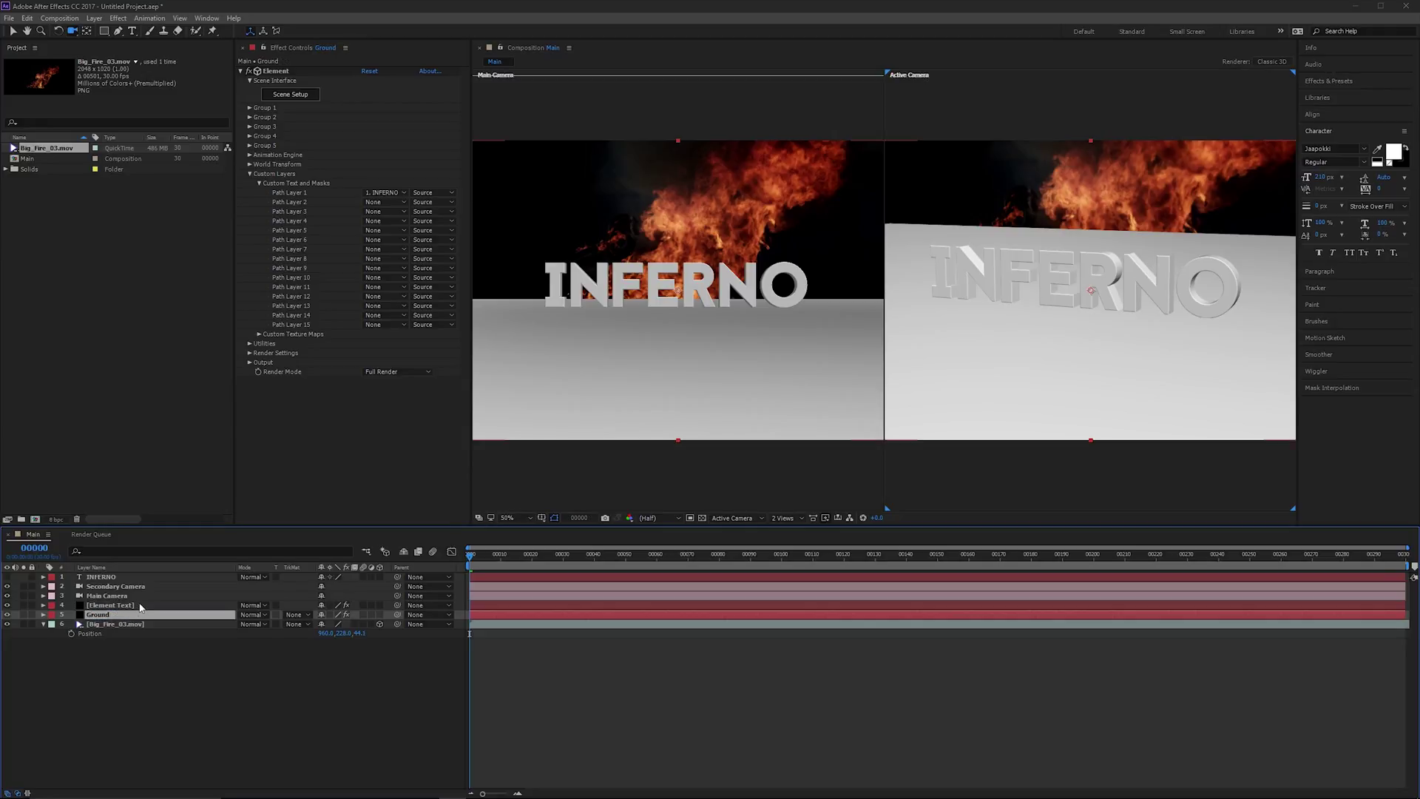
pyautogui.click(112, 606)
pyautogui.press('Return')
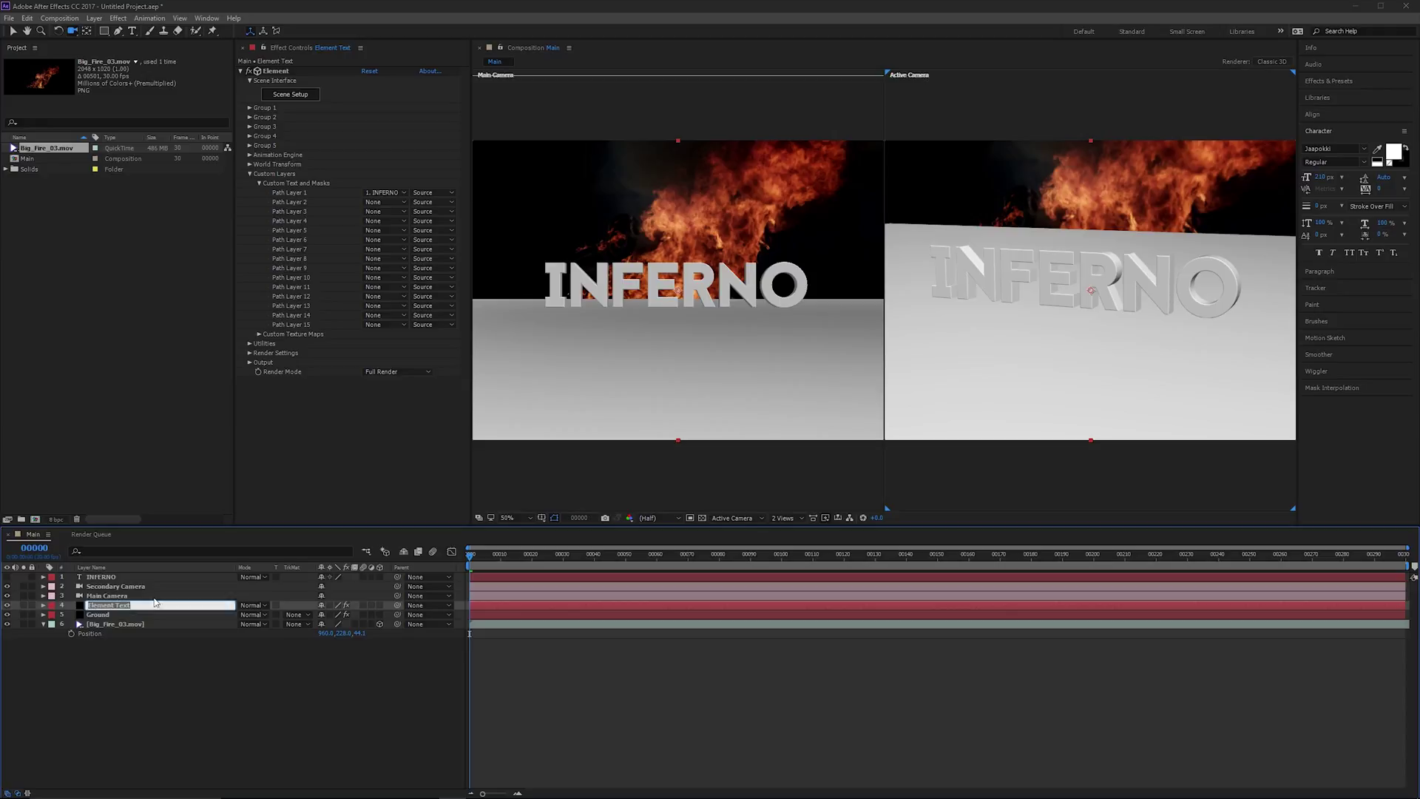
pyautogui.press('Return')
pyautogui.hotkey('ctrl', 'shift', 'a')
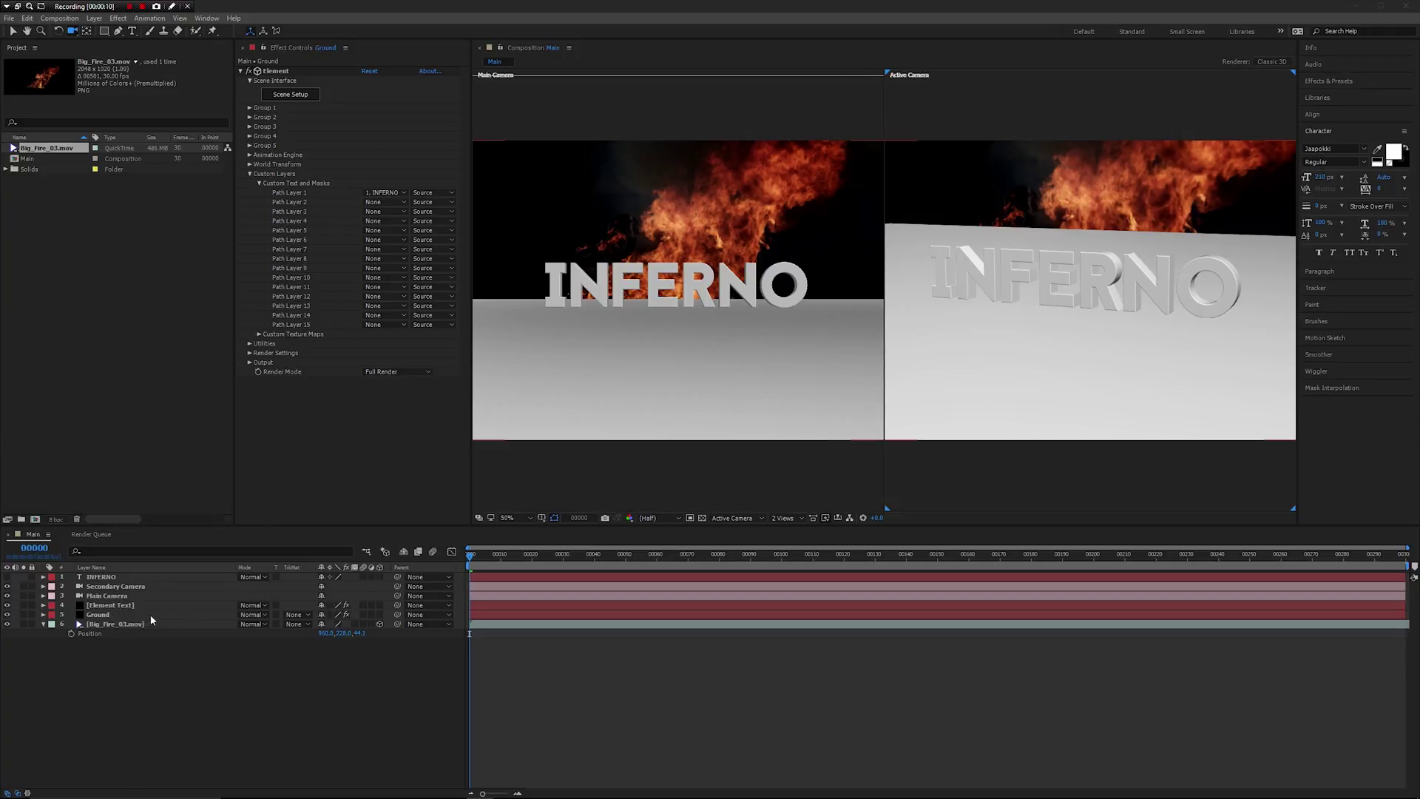
# Edit the Ground layer's Element scene setup and apply it.
pyautogui.click(116, 614)
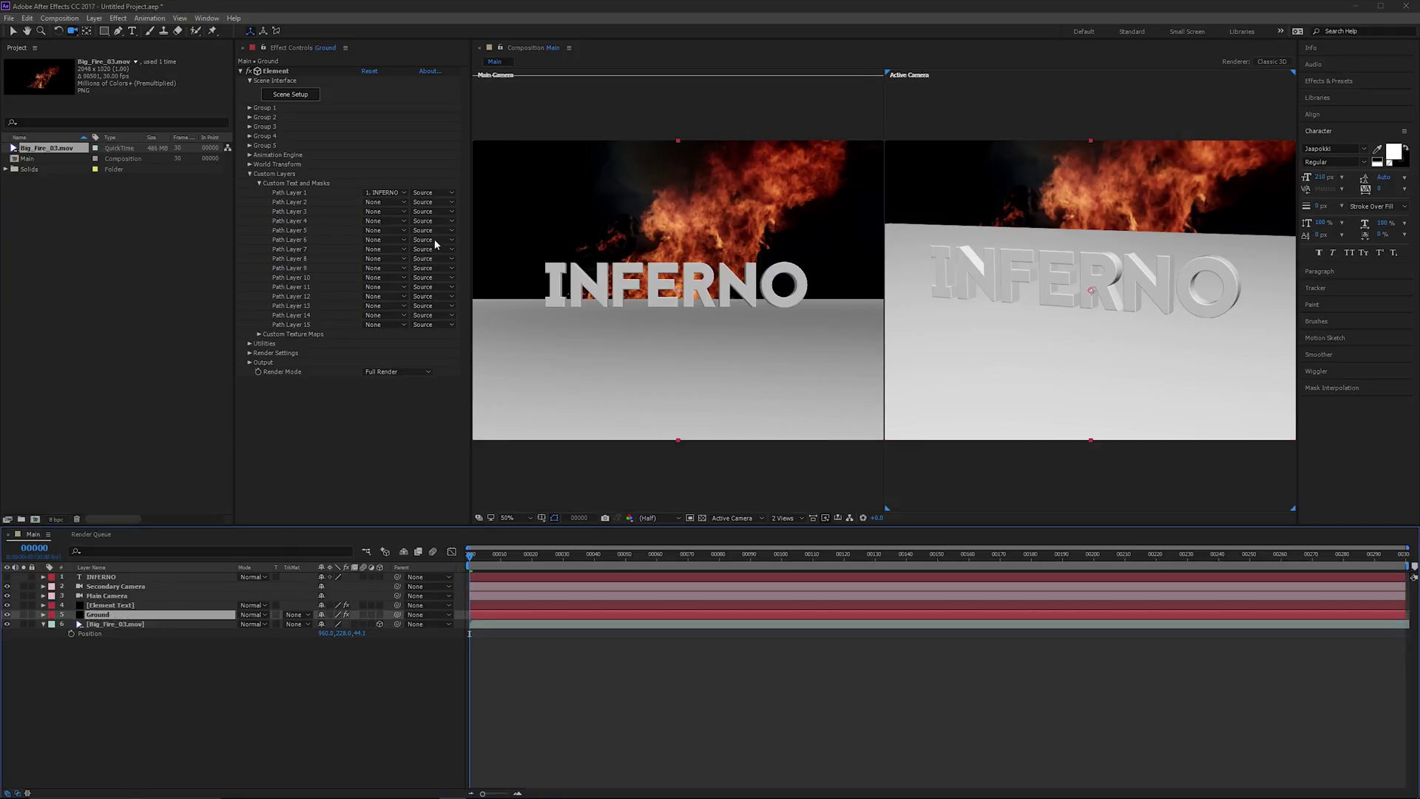
pyautogui.click(294, 102)
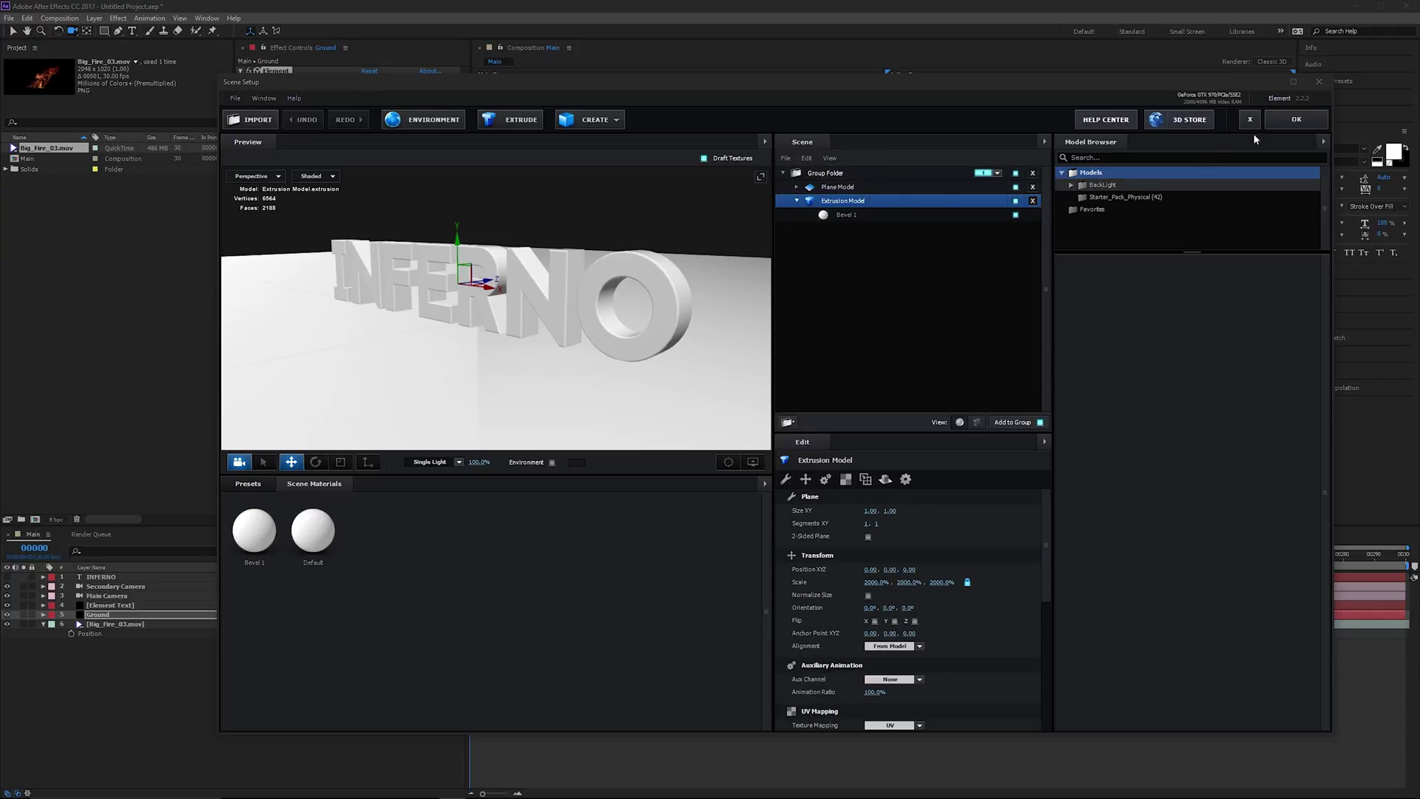
pyautogui.click(1297, 118)
# Remove the plane model from Element Text's scene and move Big_Fire_03 above Ground.
pyautogui.click(134, 605)
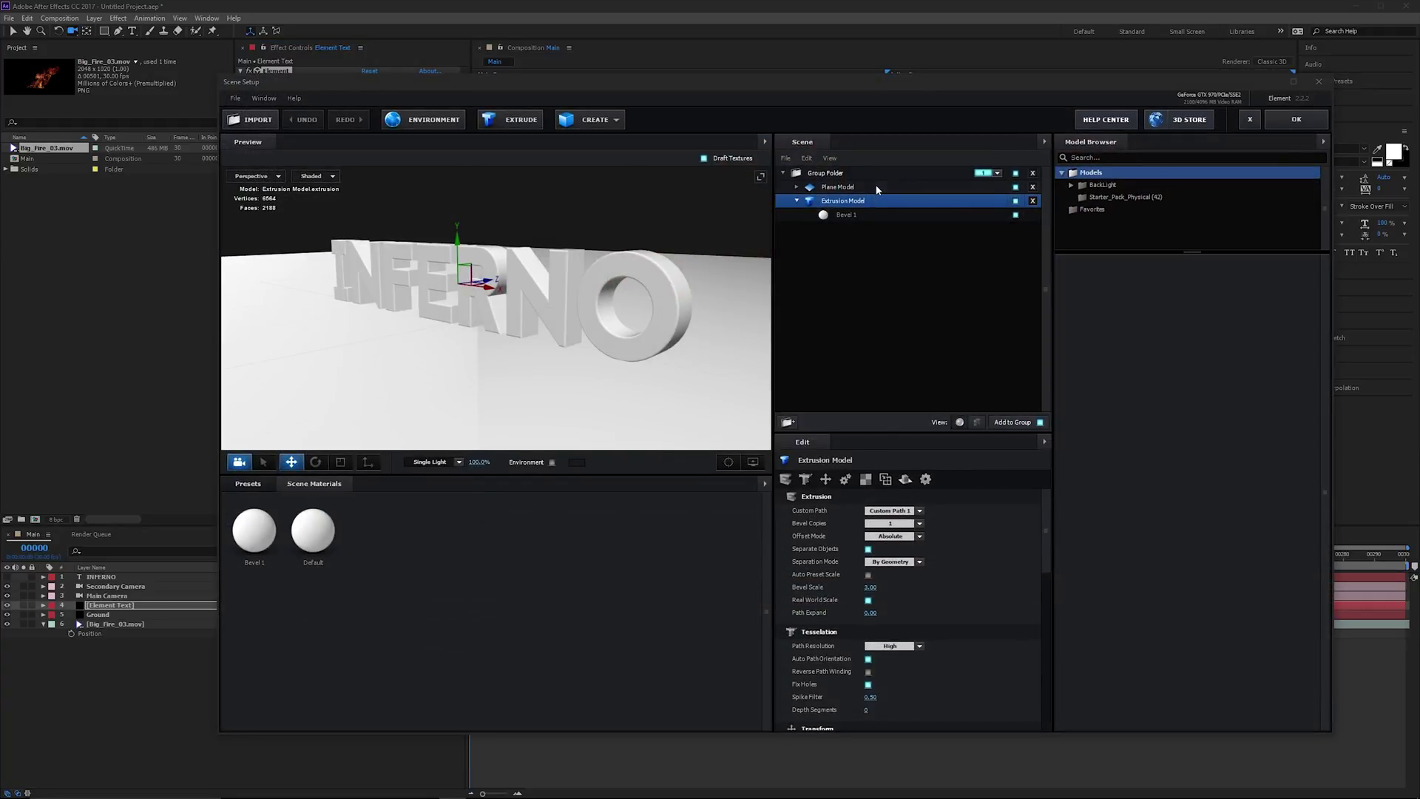
pyautogui.click(877, 187)
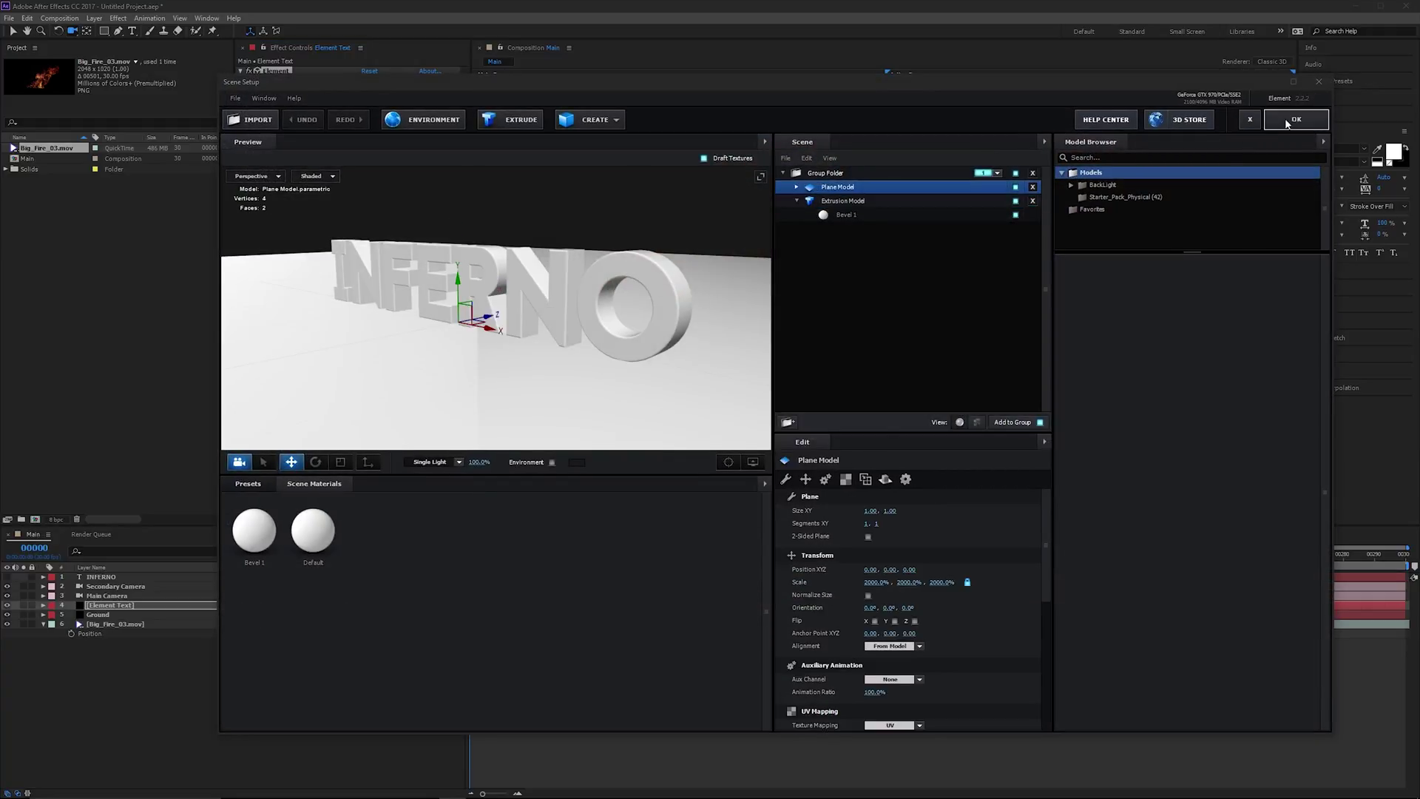
pyautogui.click(1287, 120)
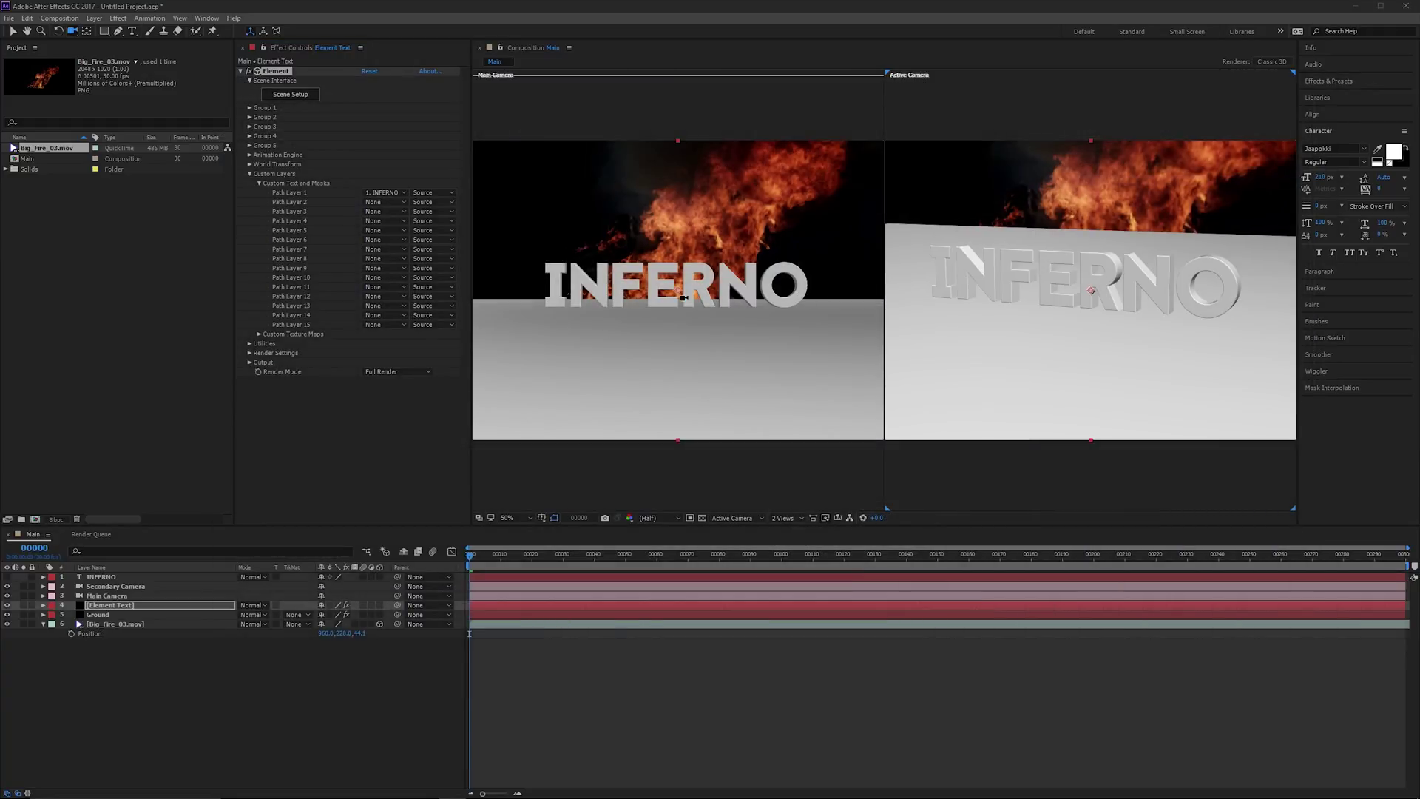
pyautogui.moveTo(117, 625); pyautogui.dragTo(172, 618)
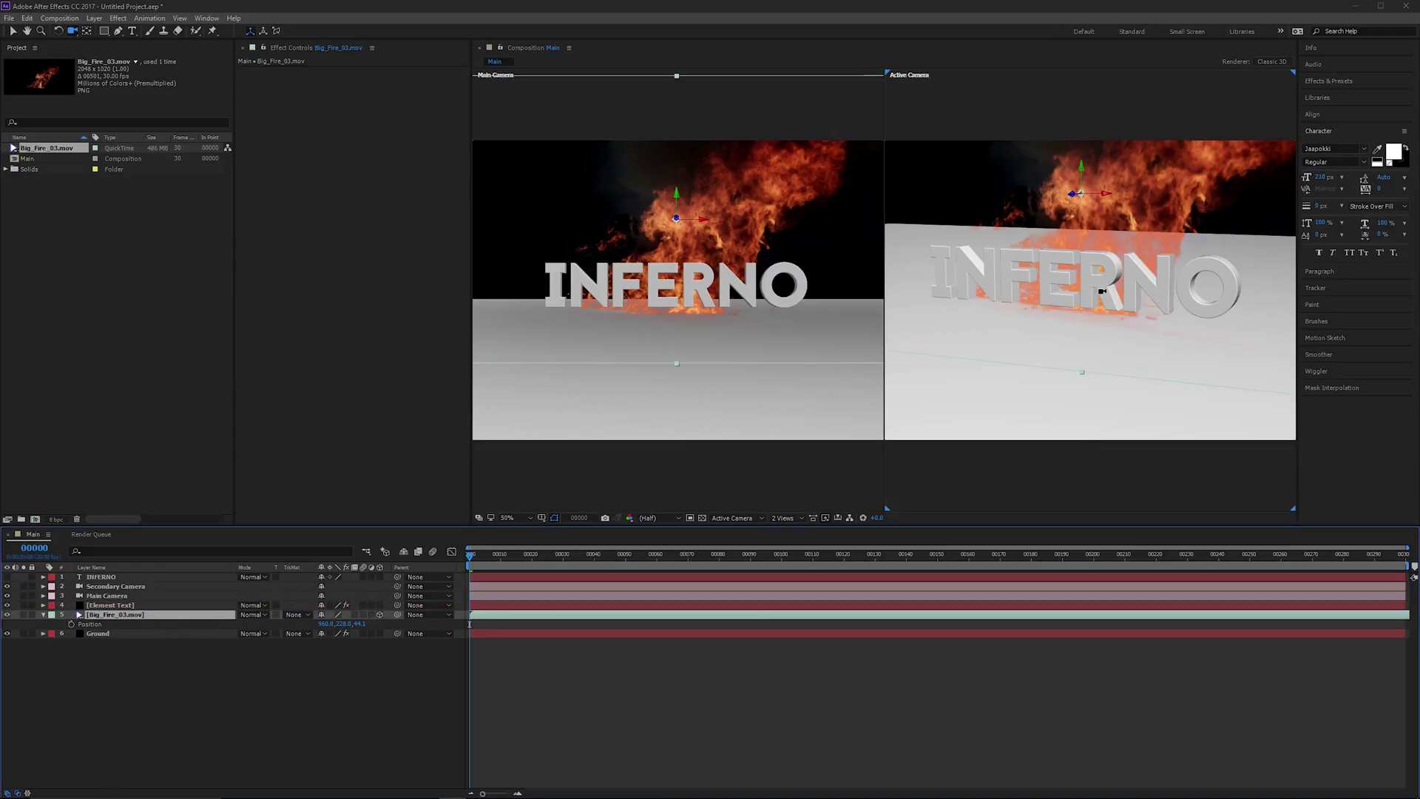
# Select the Ground layer, inspect it solo, then frame the view close to the letters.
pyautogui.click(111, 633)
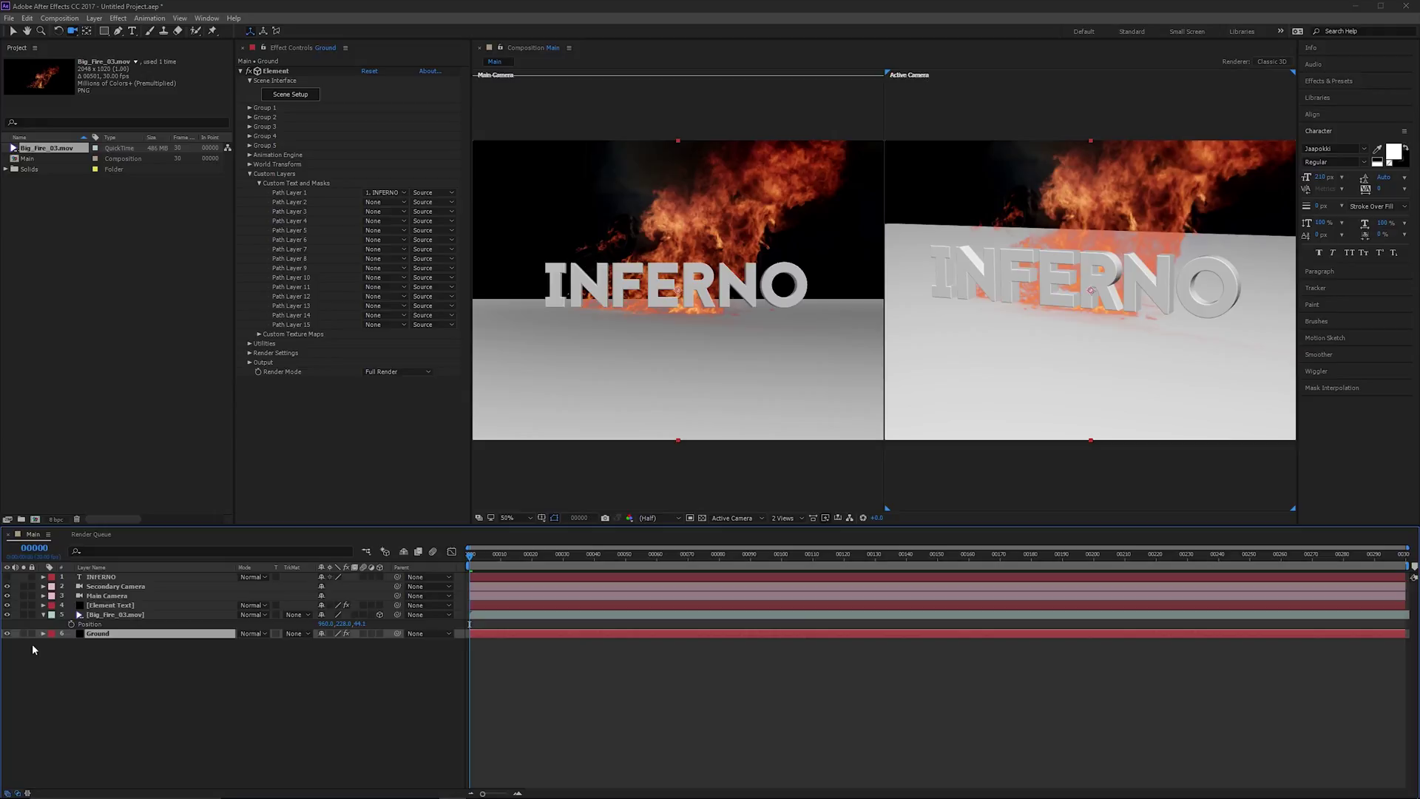
pyautogui.click(24, 632)
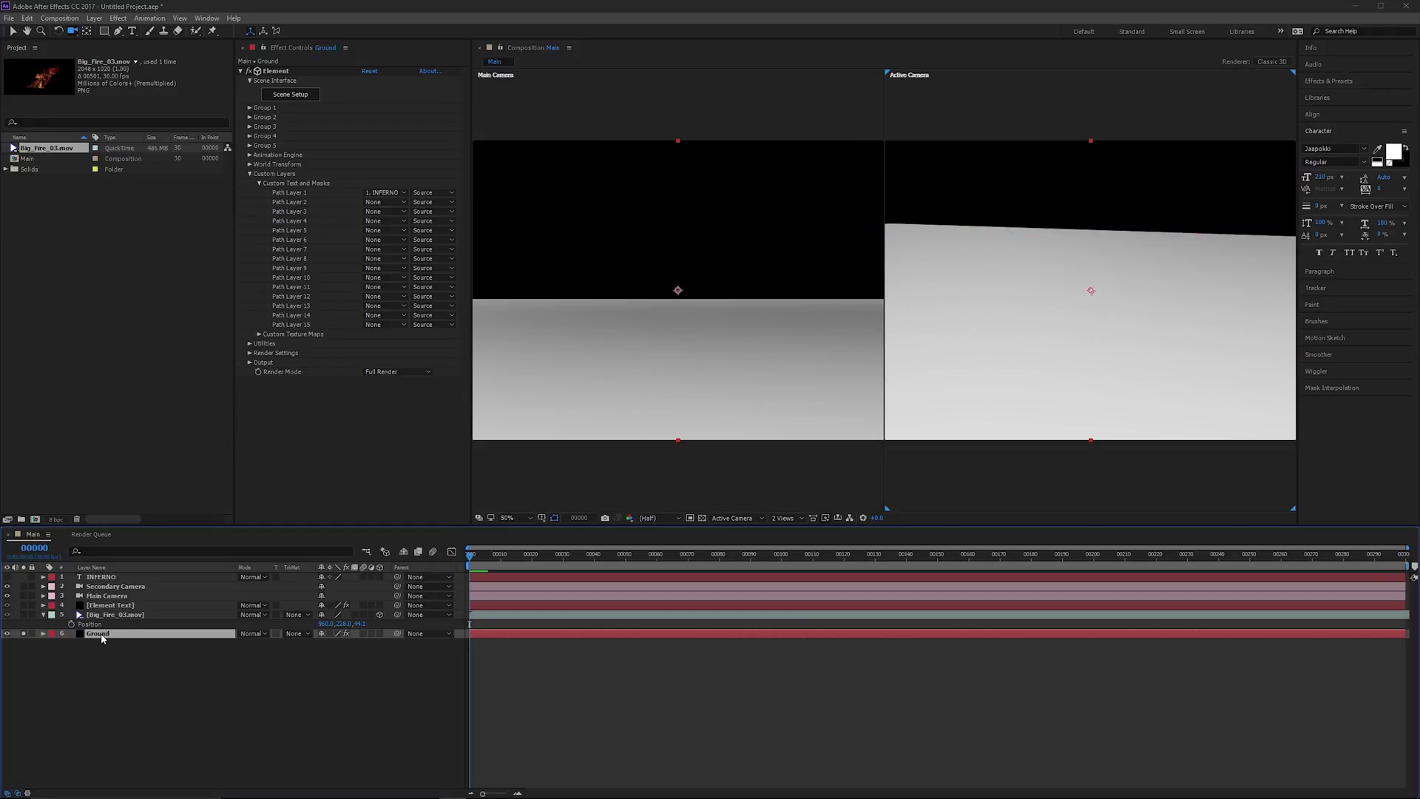
pyautogui.moveTo(1054, 254); pyautogui.dragTo(1137, 267)
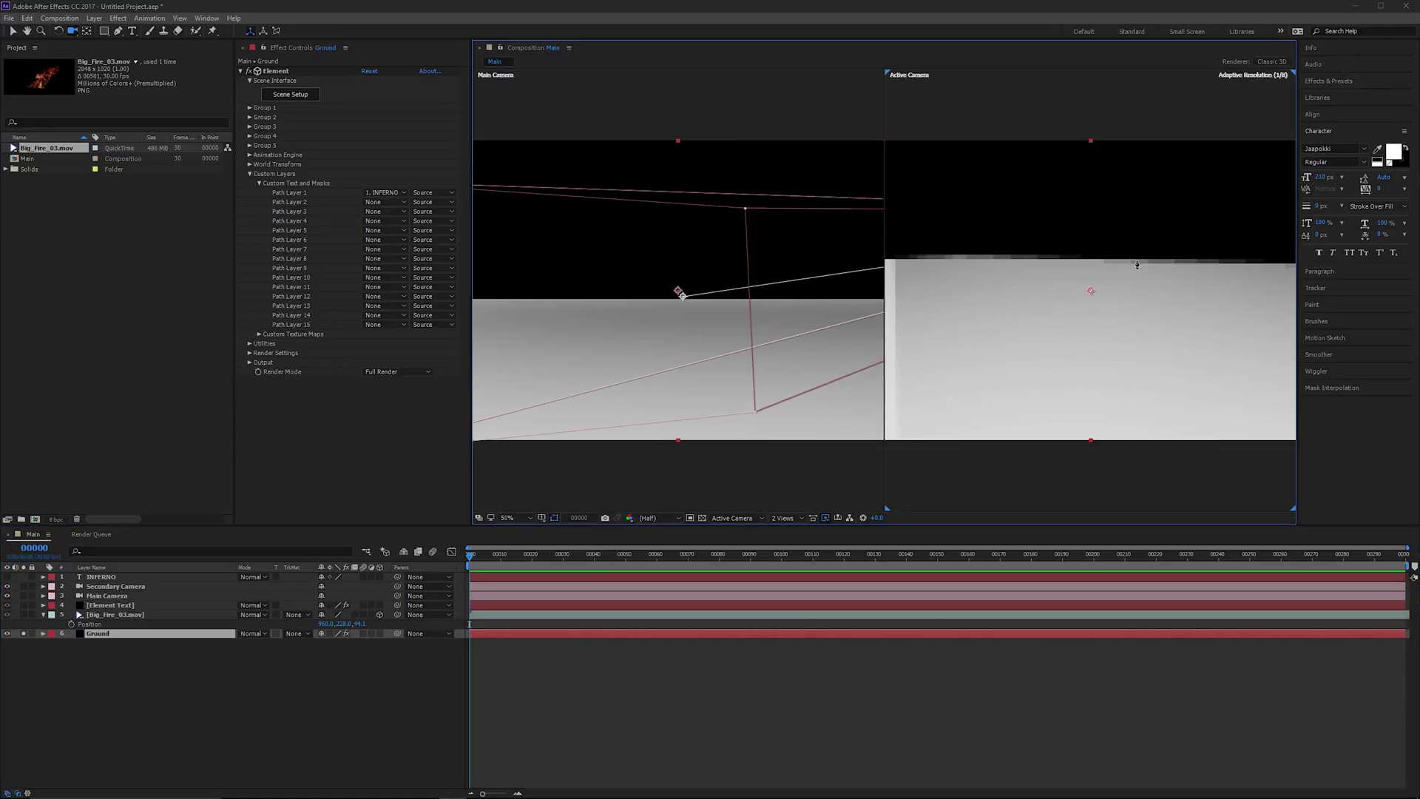
pyautogui.click(24, 633)
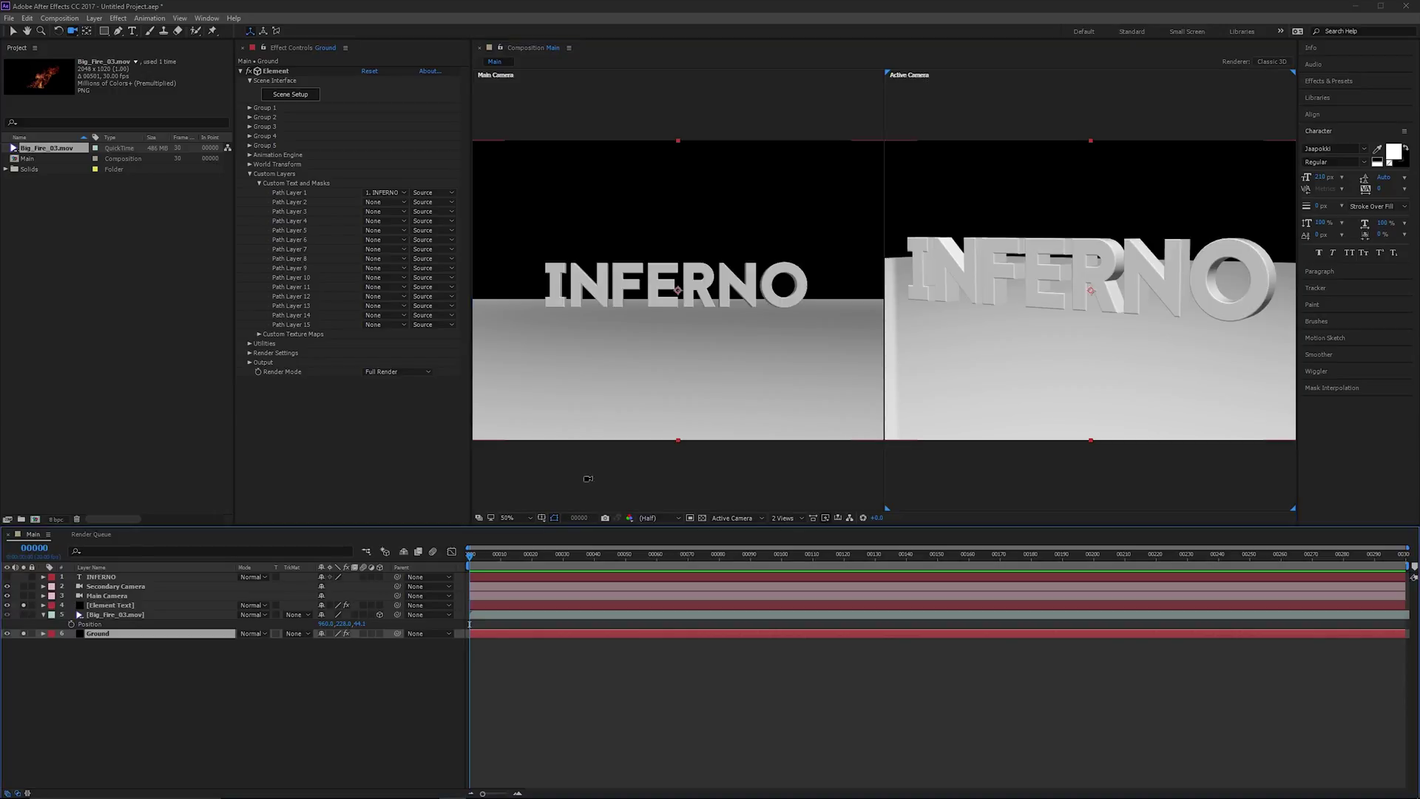
pyautogui.moveTo(1054, 288); pyautogui.dragTo(1029, 309)
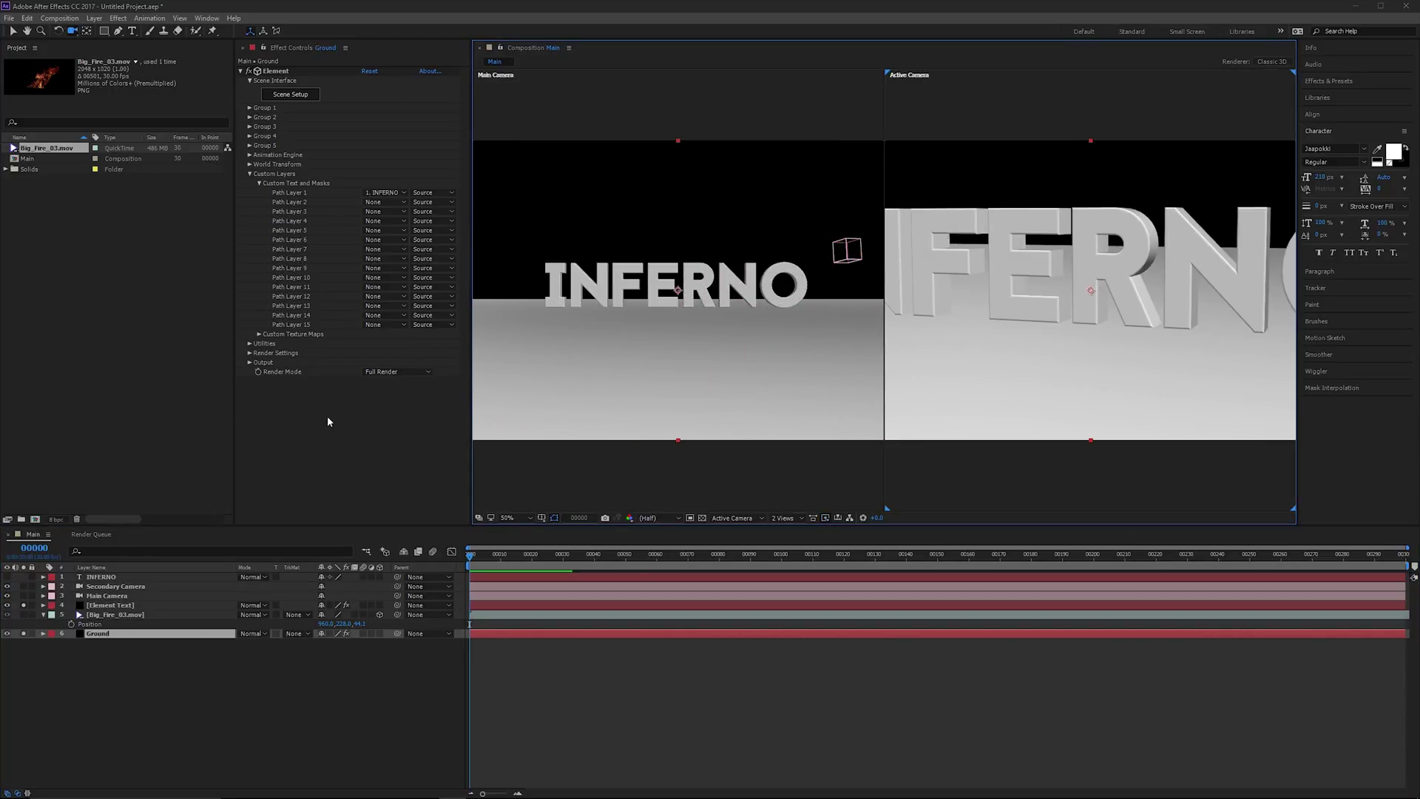
# Enable Ground's Render Settings shadows and set Ambient Occlusion mode to Ray-Traced.
pyautogui.click(251, 351)
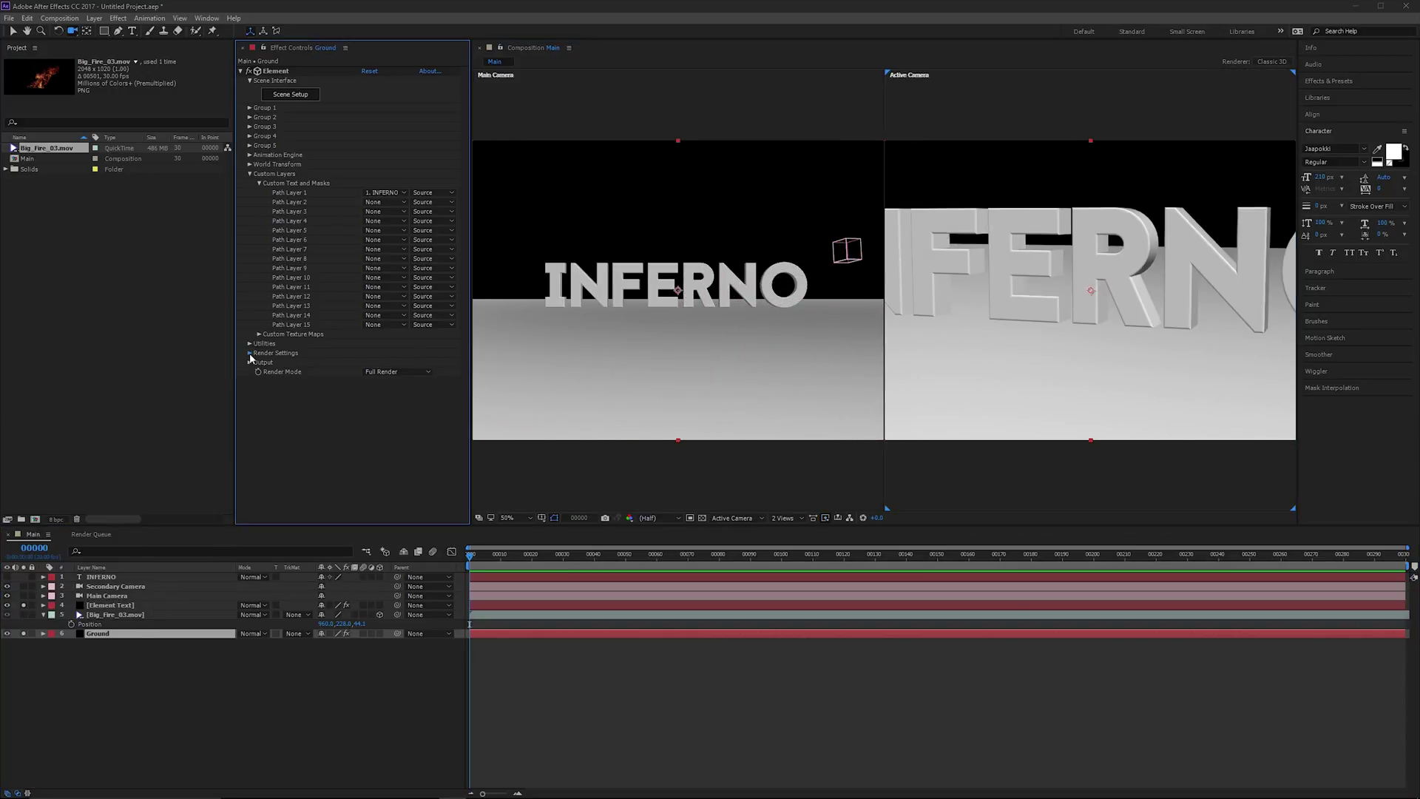
pyautogui.click(260, 381)
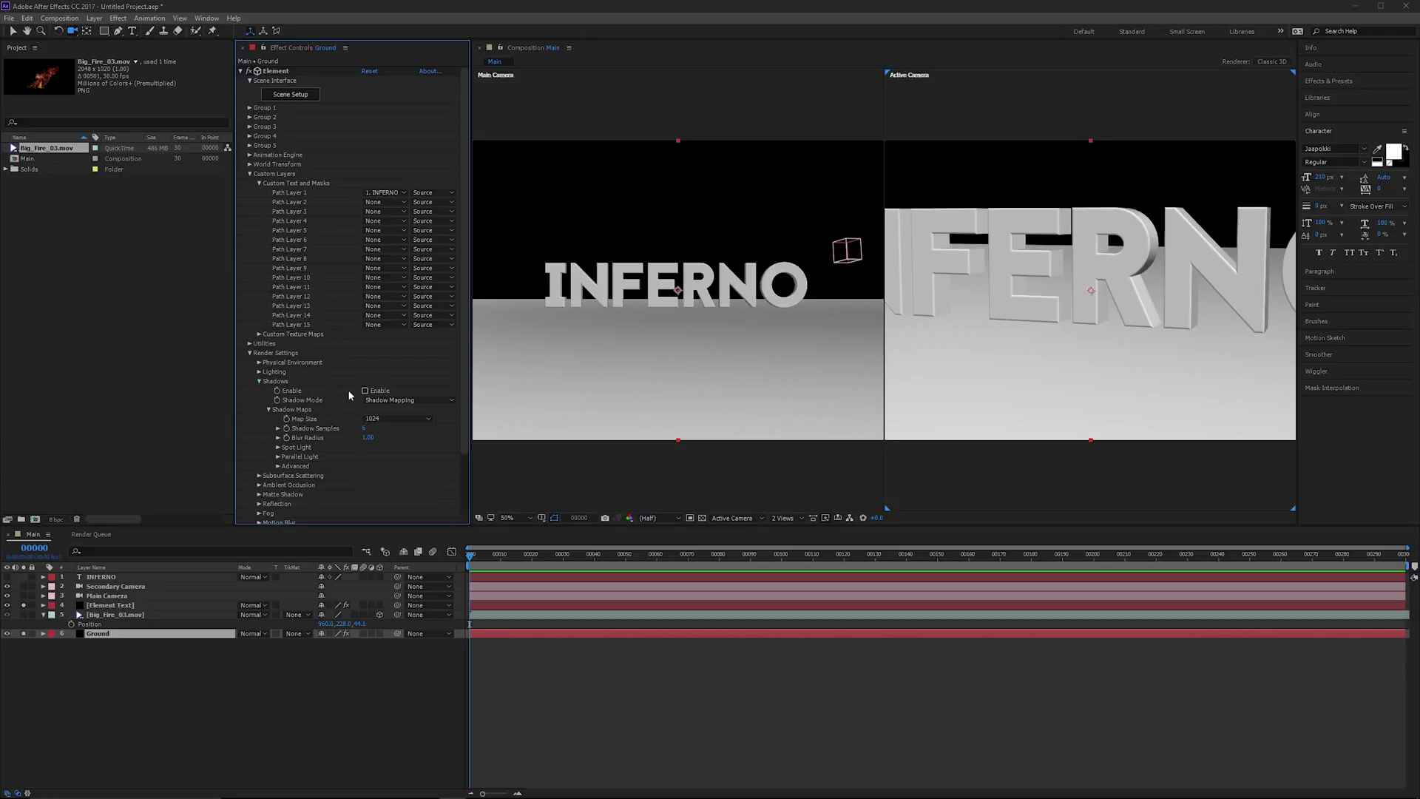
pyautogui.click(365, 390)
pyautogui.scroll(-2, 333, 421)
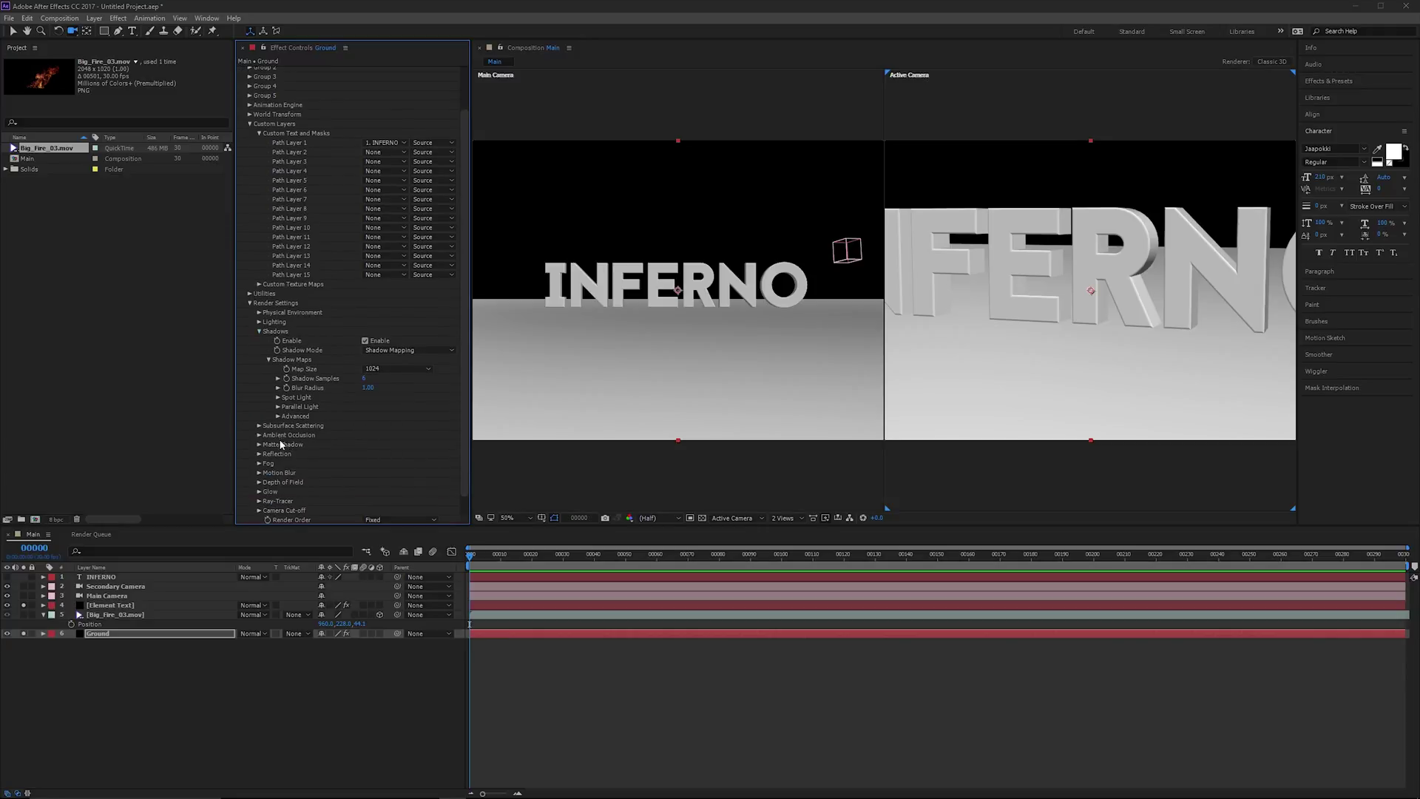
pyautogui.click(296, 435)
pyautogui.scroll(-2, 334, 421)
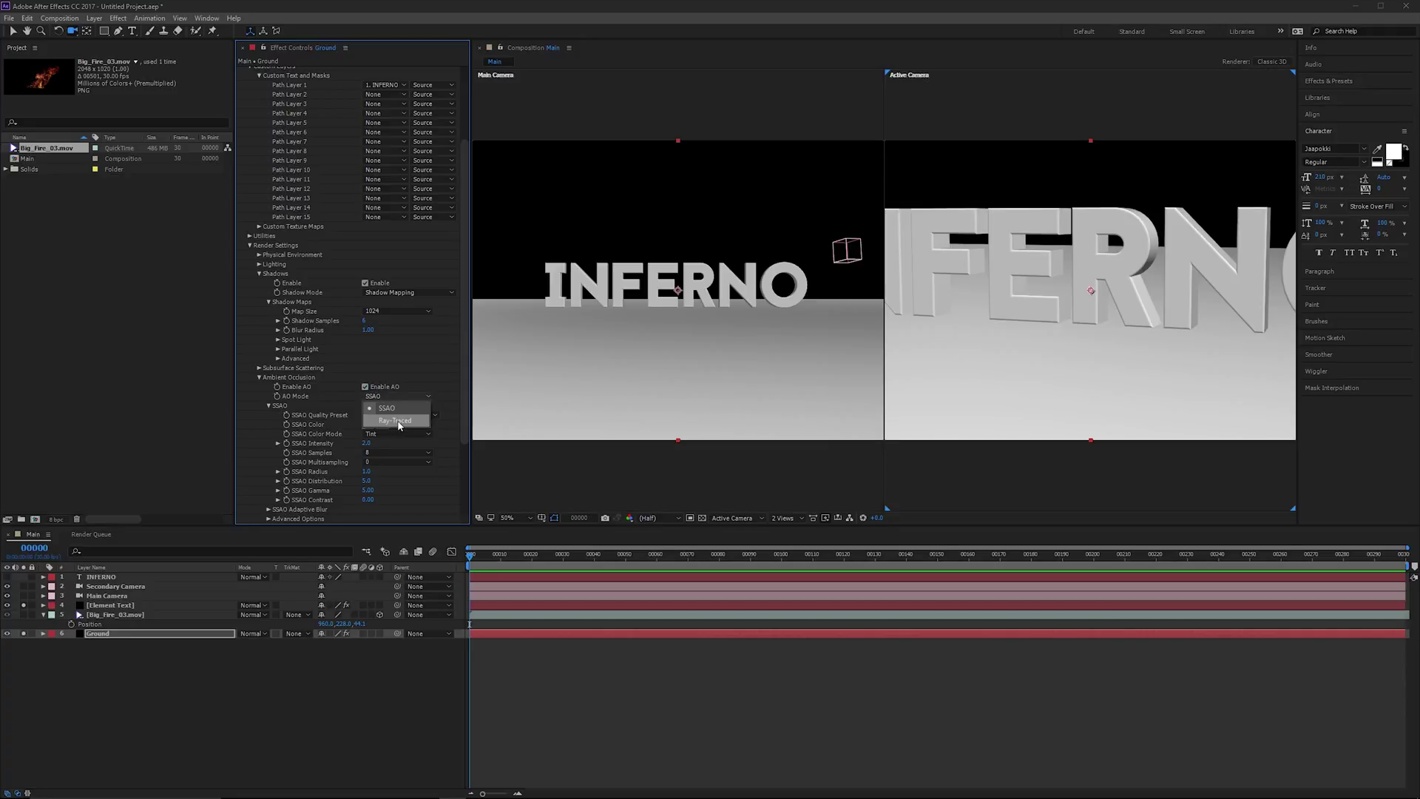
pyautogui.click(389, 421)
pyautogui.press('u')
pyautogui.press('u')
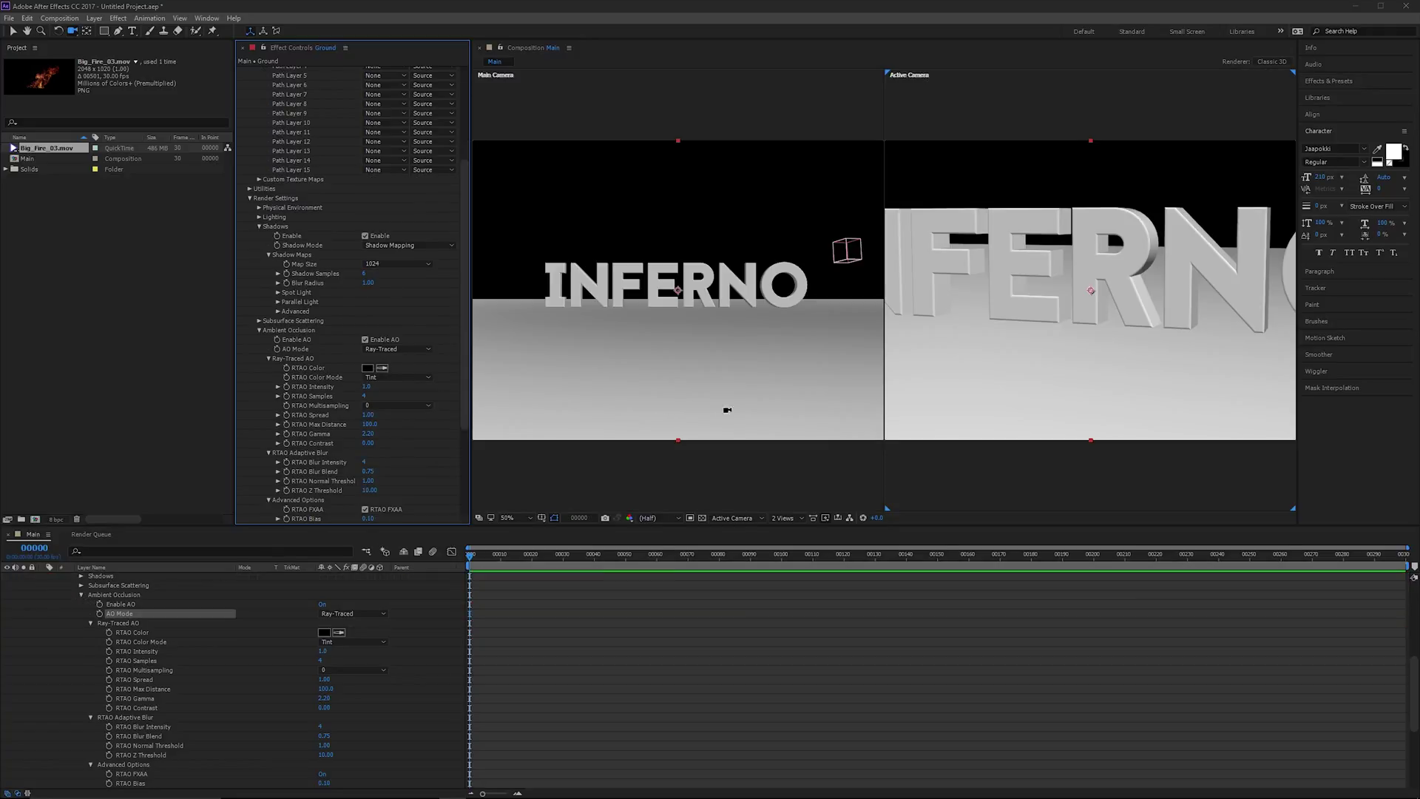
pyautogui.moveTo(1091, 290); pyautogui.dragTo(1062, 300)
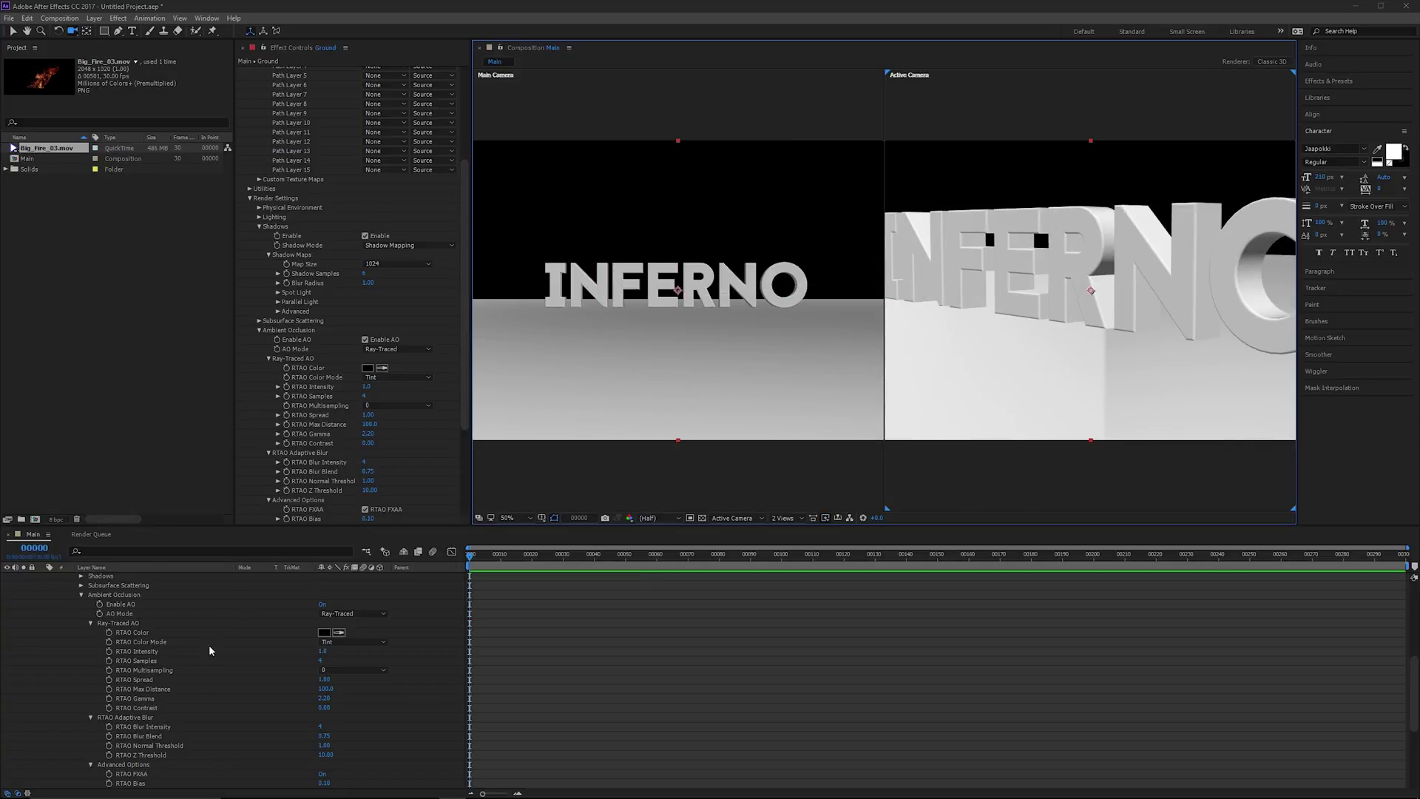
pyautogui.scroll(4, 214, 673)
pyautogui.scroll(4, 214, 672)
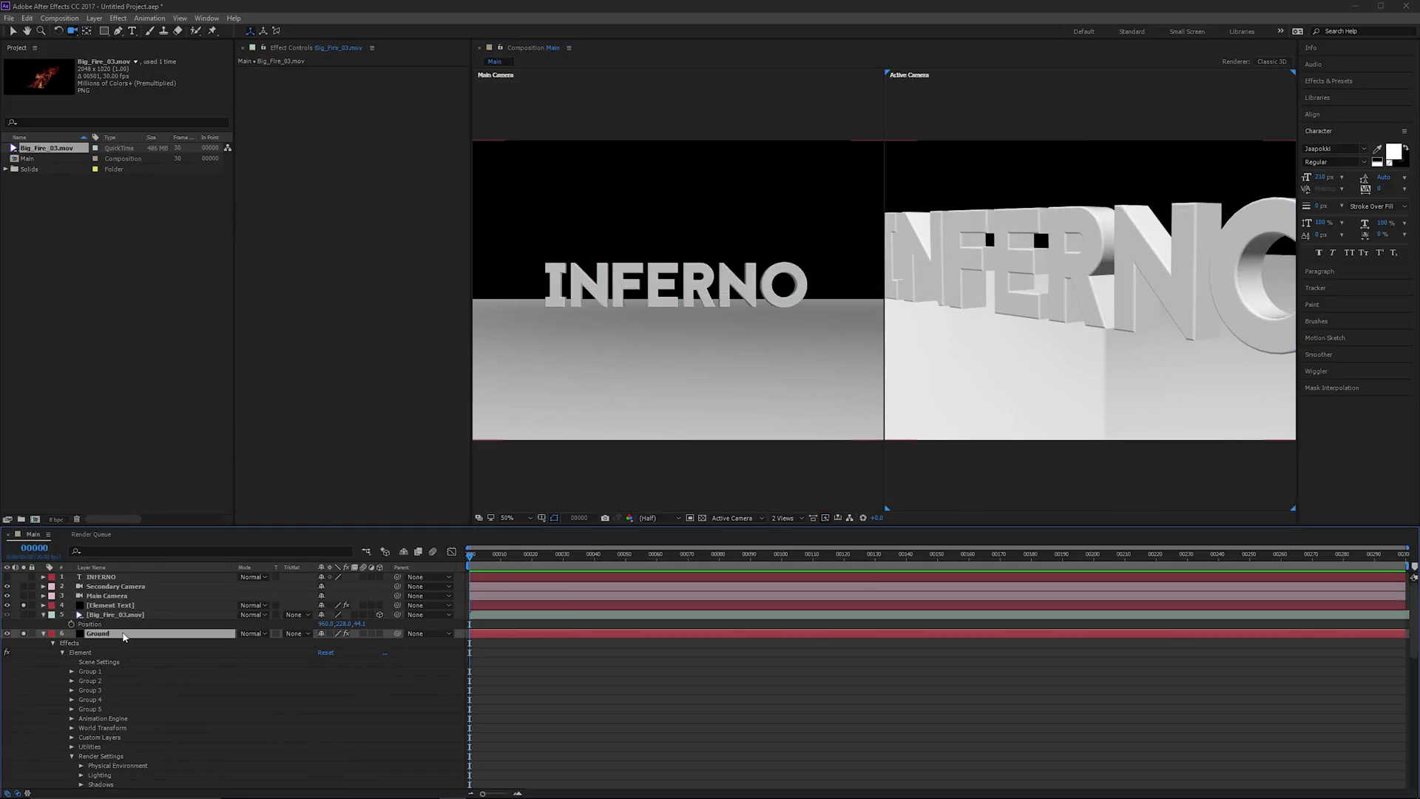
pyautogui.scroll(4, 349, 256)
# Open Ground's Element Scene Setup, orbit the preview, and close it again.
pyautogui.click(289, 95)
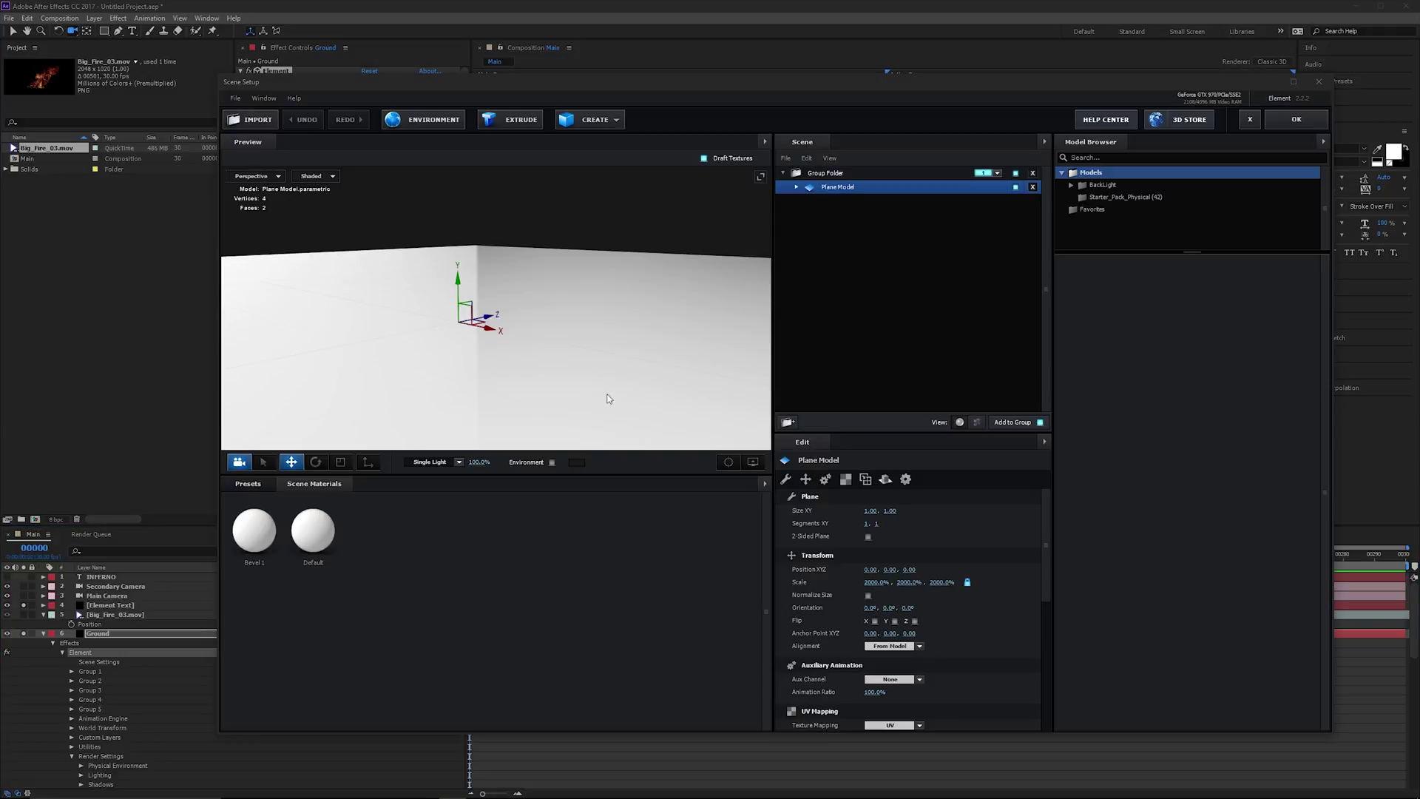
pyautogui.moveTo(668, 367)
pyautogui.mouseDown()
pyautogui.moveTo(689, 366)
pyautogui.moveTo(593, 381)
pyautogui.moveTo(699, 369)
pyautogui.mouseUp()
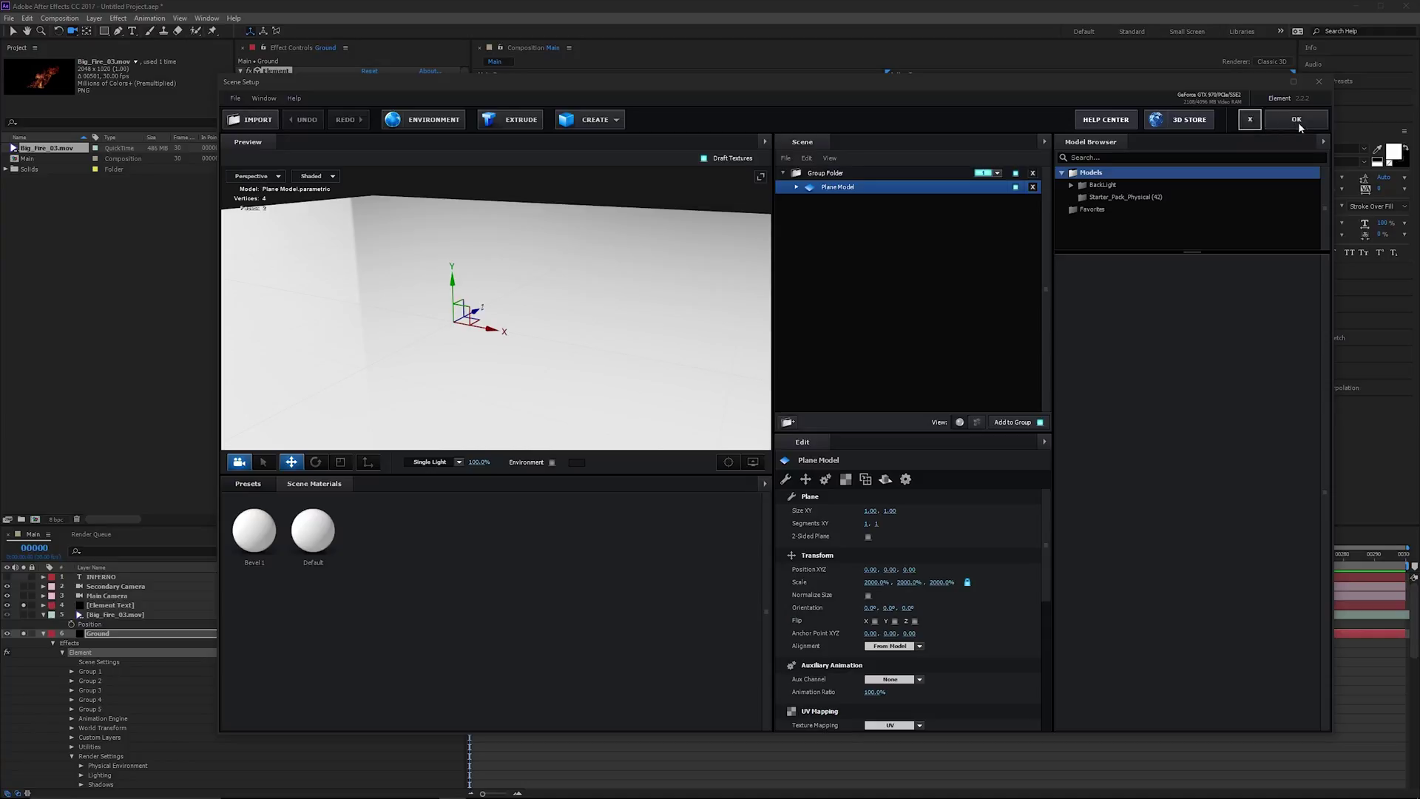
pyautogui.moveTo(488, 278); pyautogui.dragTo(522, 253)
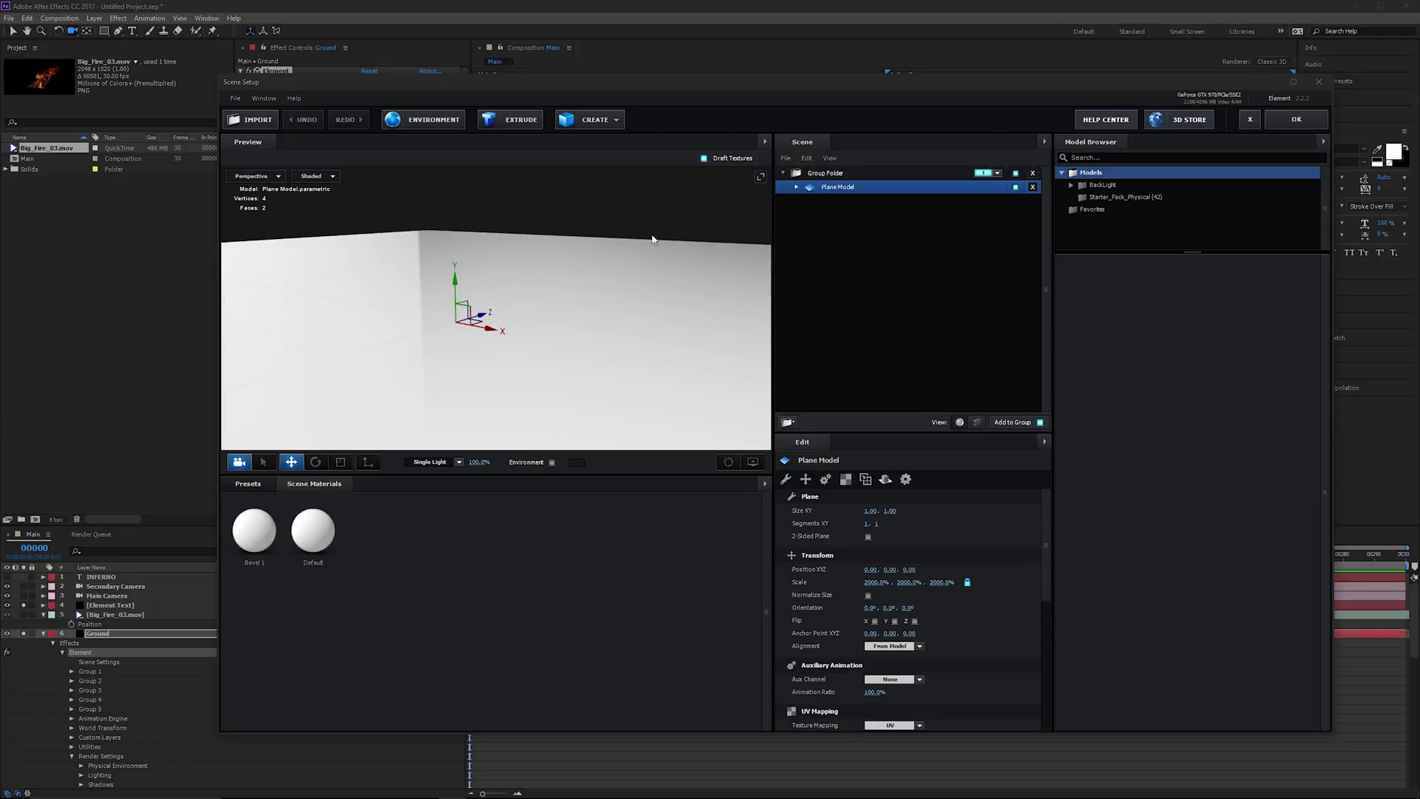
pyautogui.click(1297, 119)
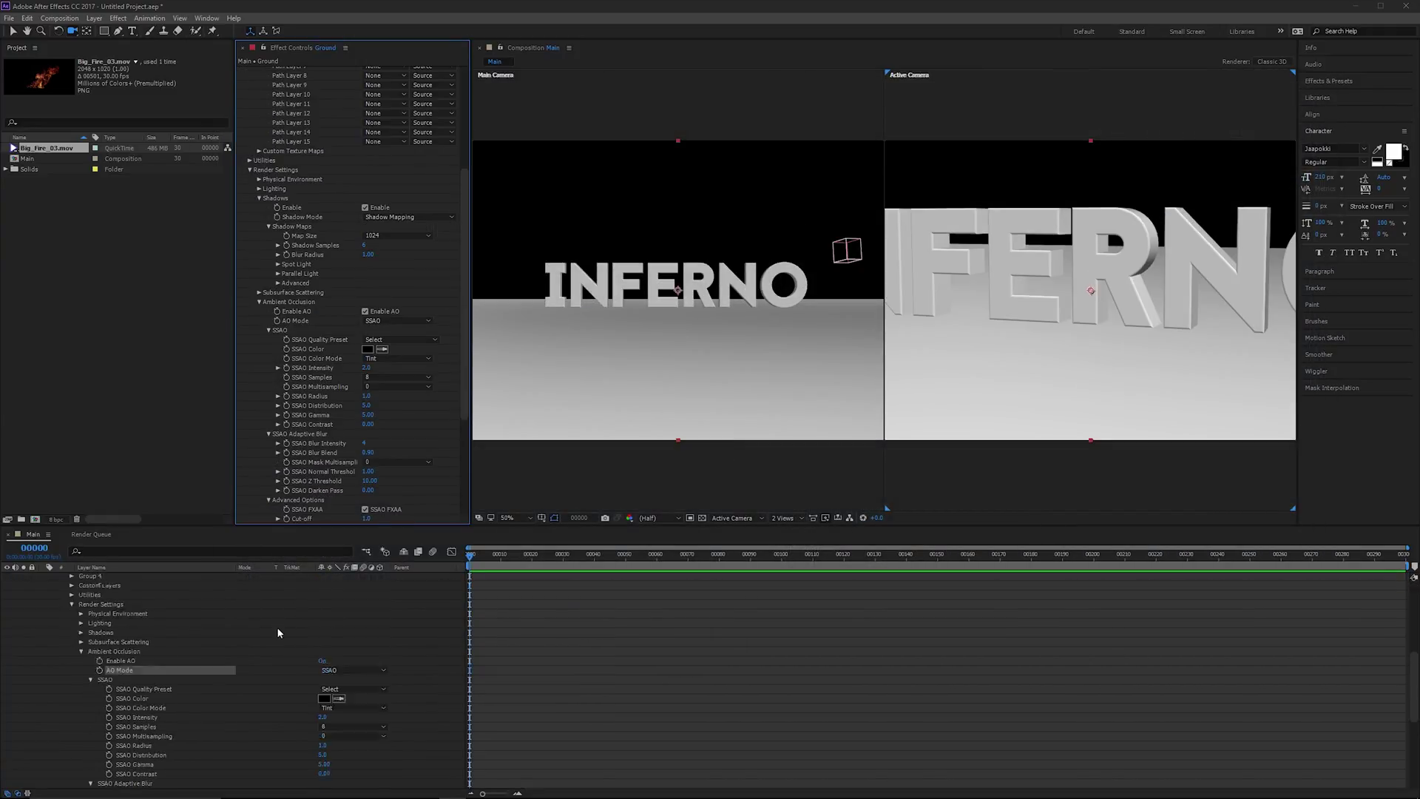
pyautogui.scroll(3, 276, 627)
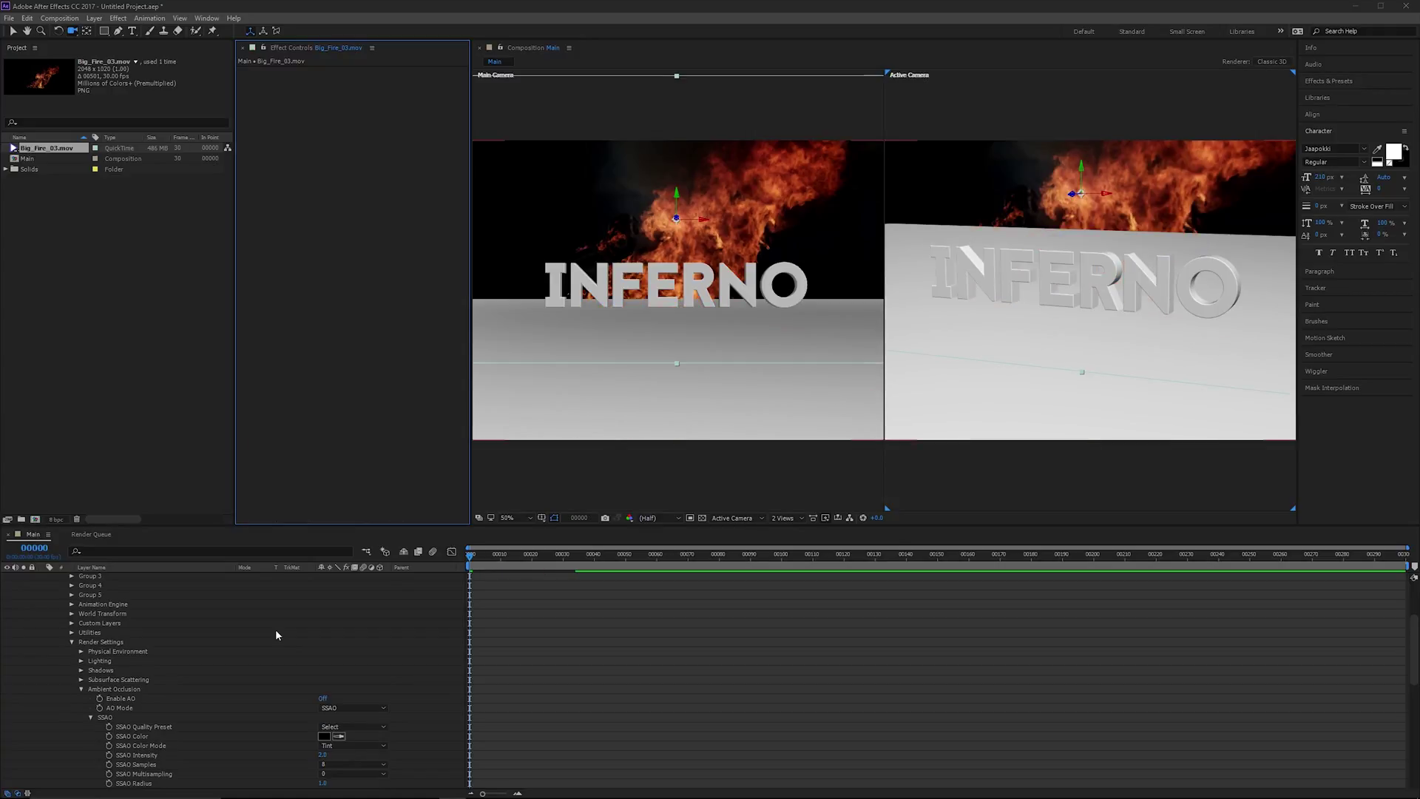
pyautogui.scroll(5, 256, 630)
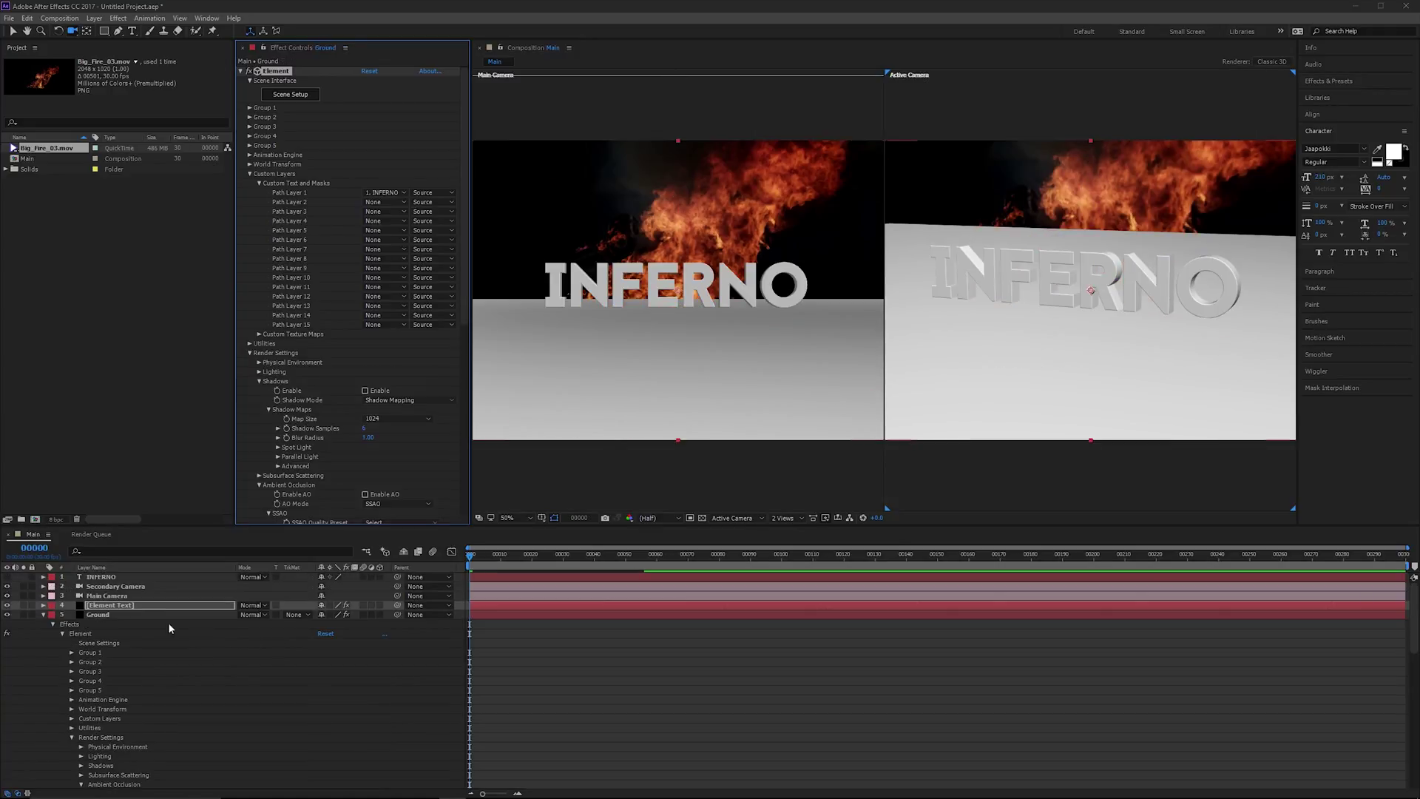
# Select the Ground layer's Element effect and close the scene setup window.
pyautogui.click(146, 616)
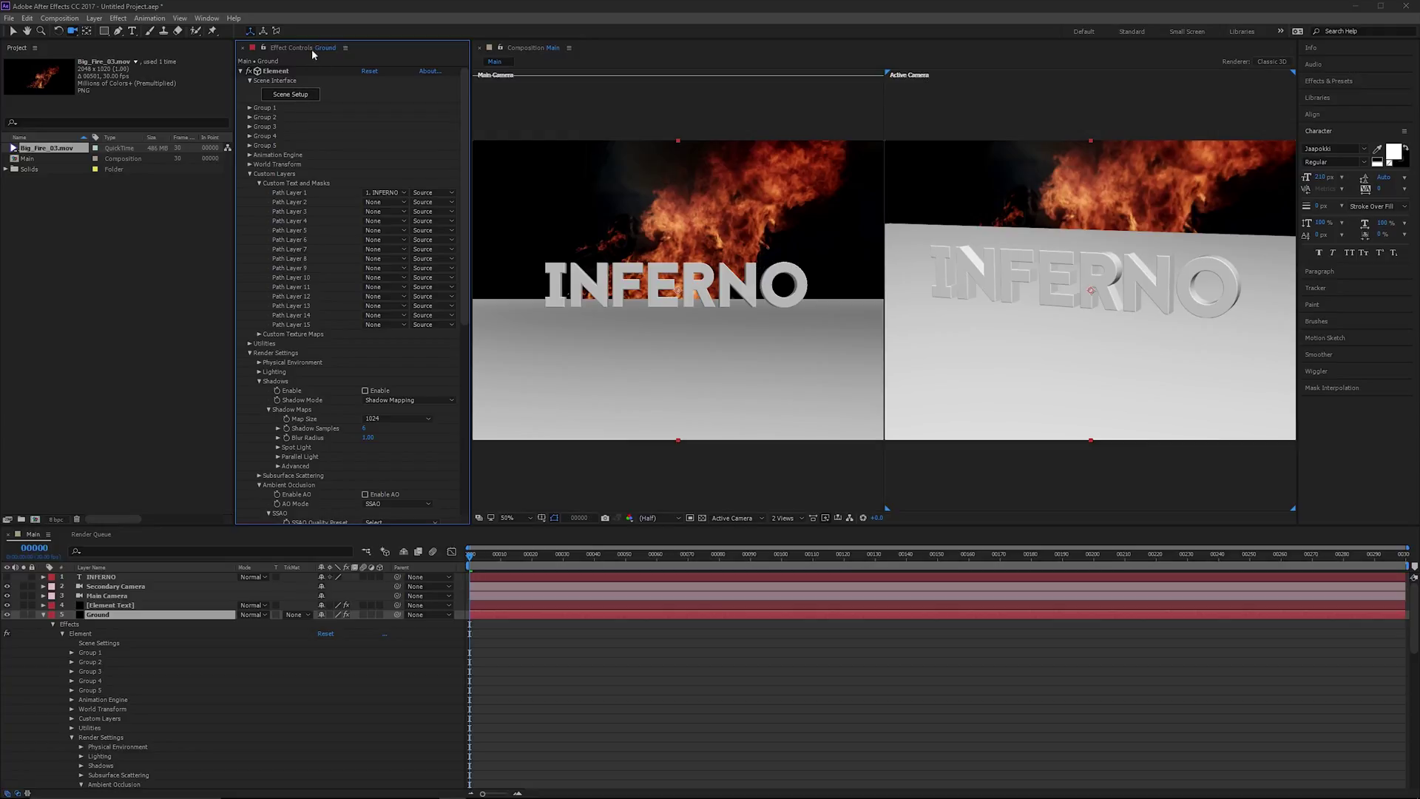
pyautogui.click(276, 70)
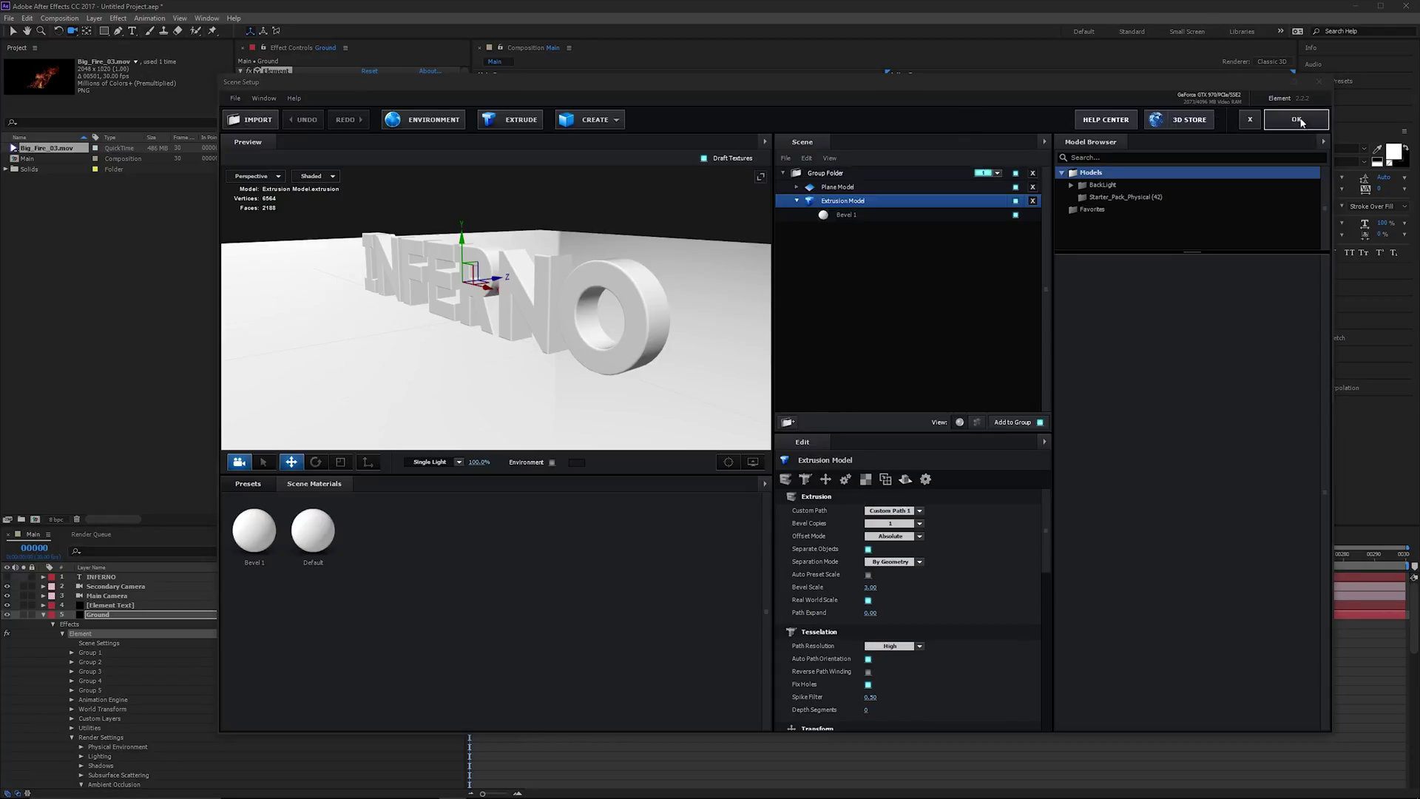
pyautogui.click(1299, 120)
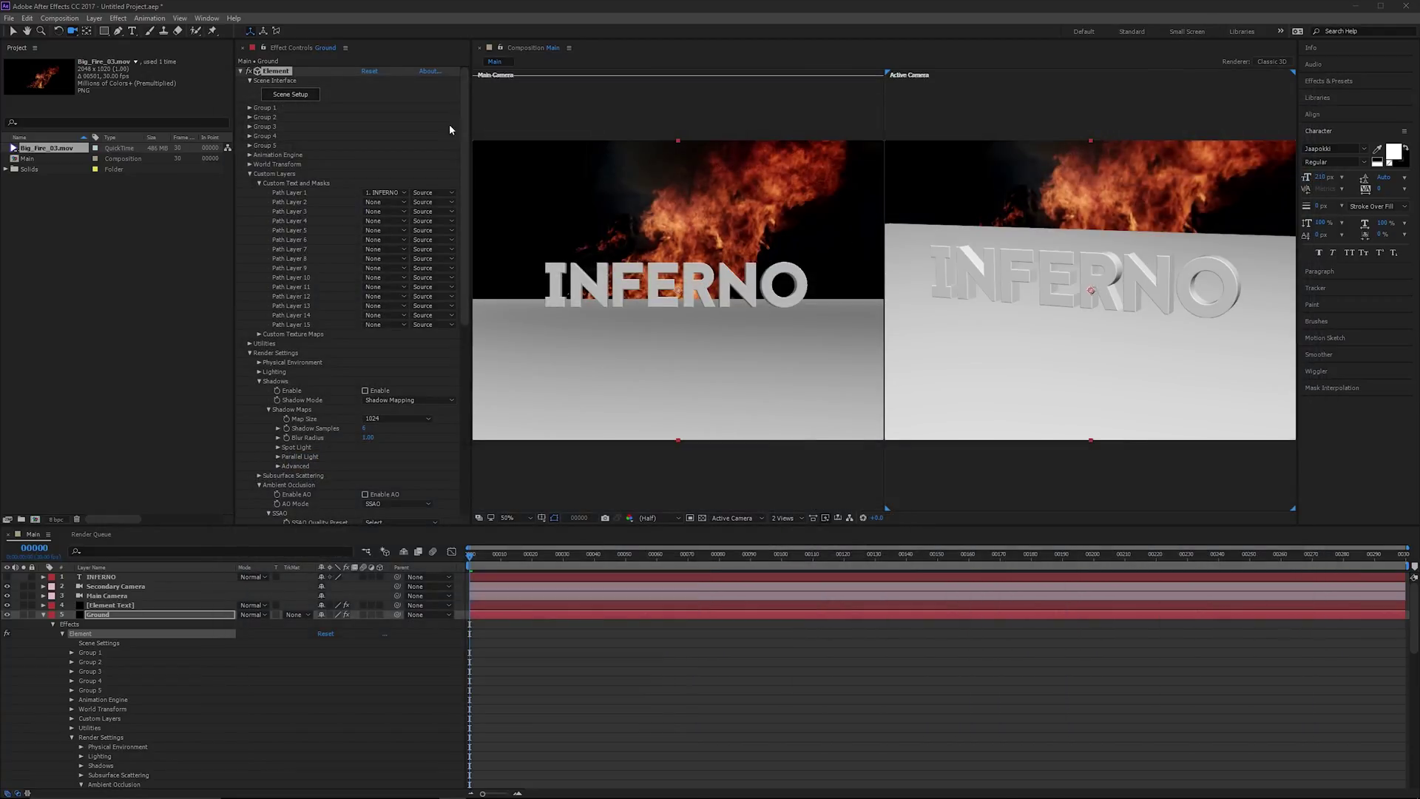
# Delete the Plane Model from Element Text's scene and confirm the change.
pyautogui.click(128, 606)
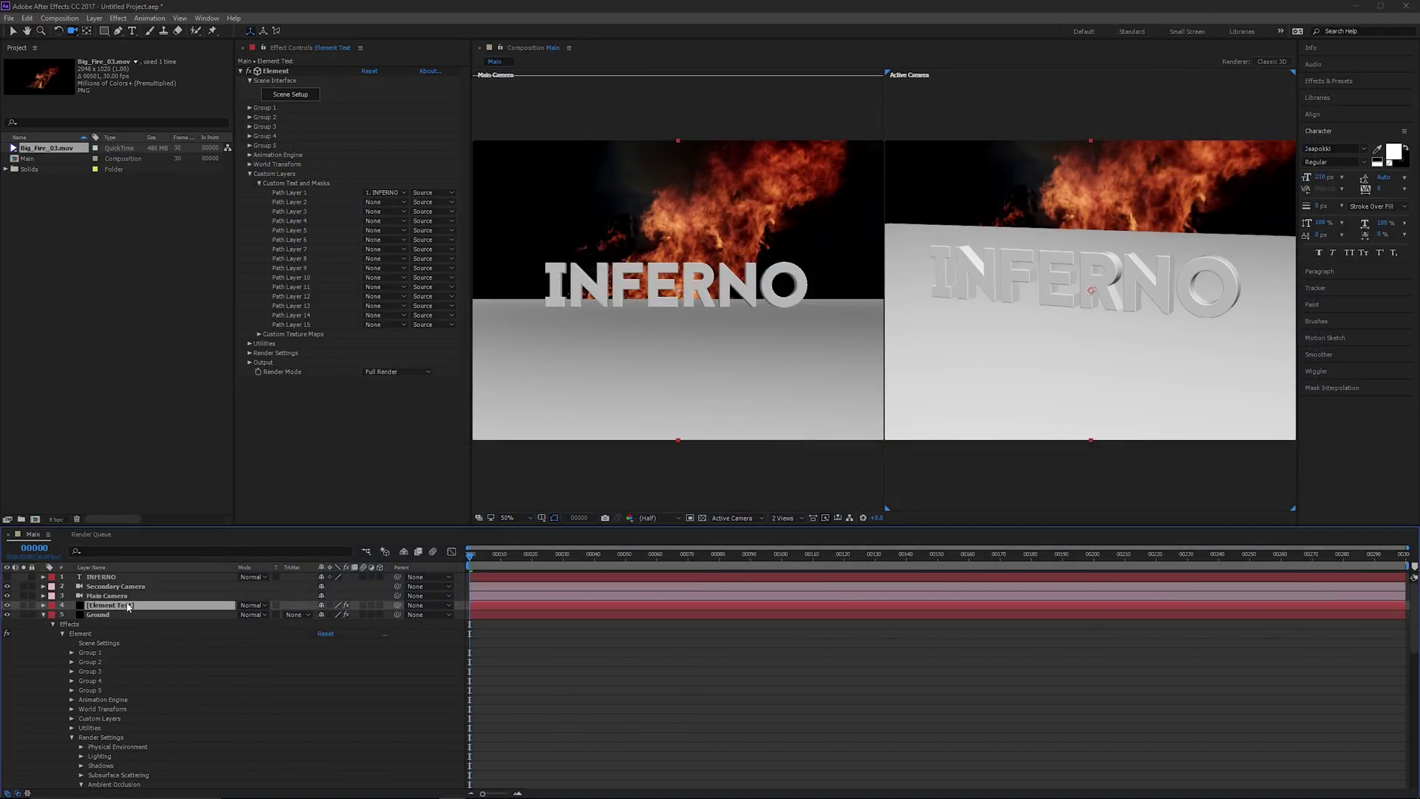
pyautogui.click(285, 104)
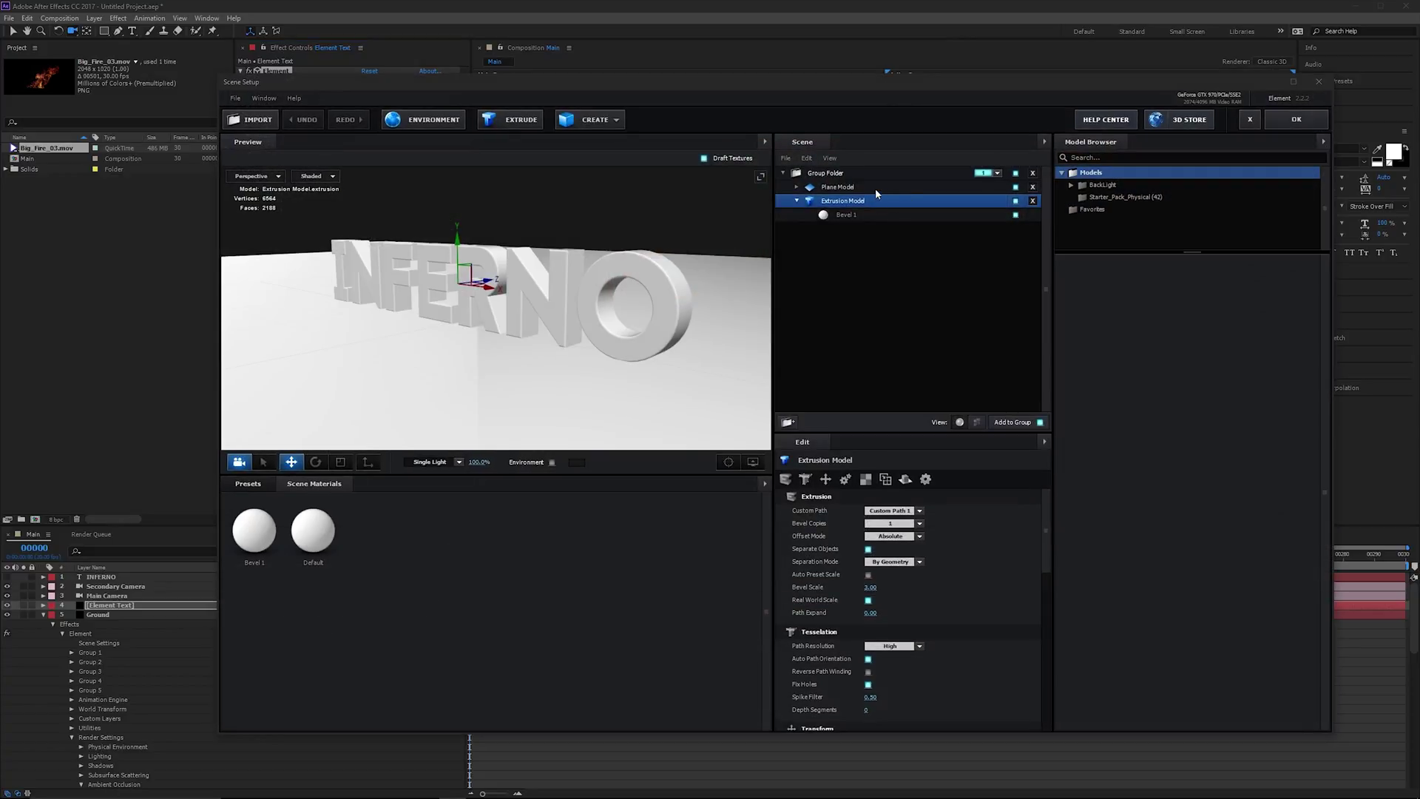
pyautogui.click(875, 188)
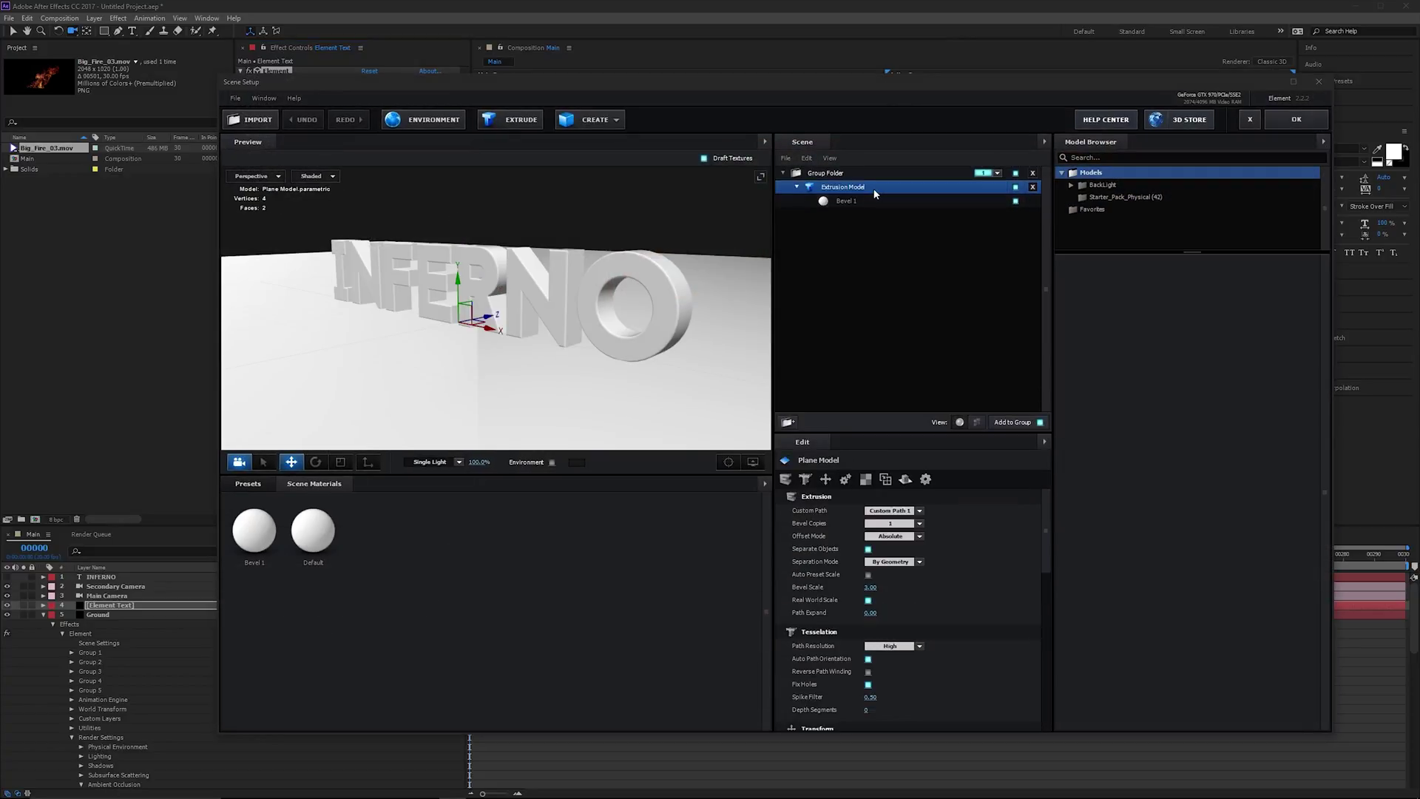
pyautogui.press('Delete')
pyautogui.click(1300, 120)
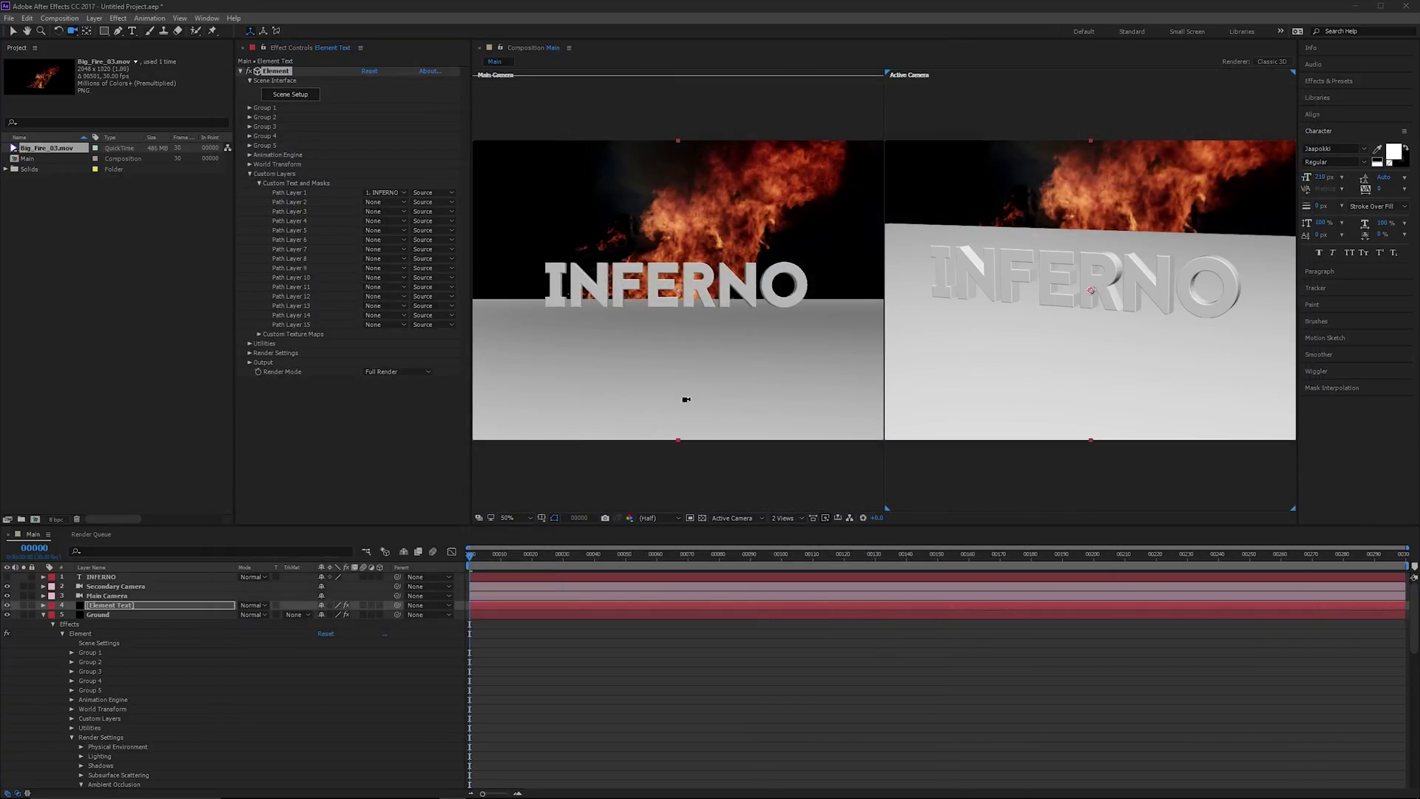
# In Ground's Scene Setup, rename the extrusion model Text and the plane model Ground.
pyautogui.click(133, 616)
pyautogui.click(295, 94)
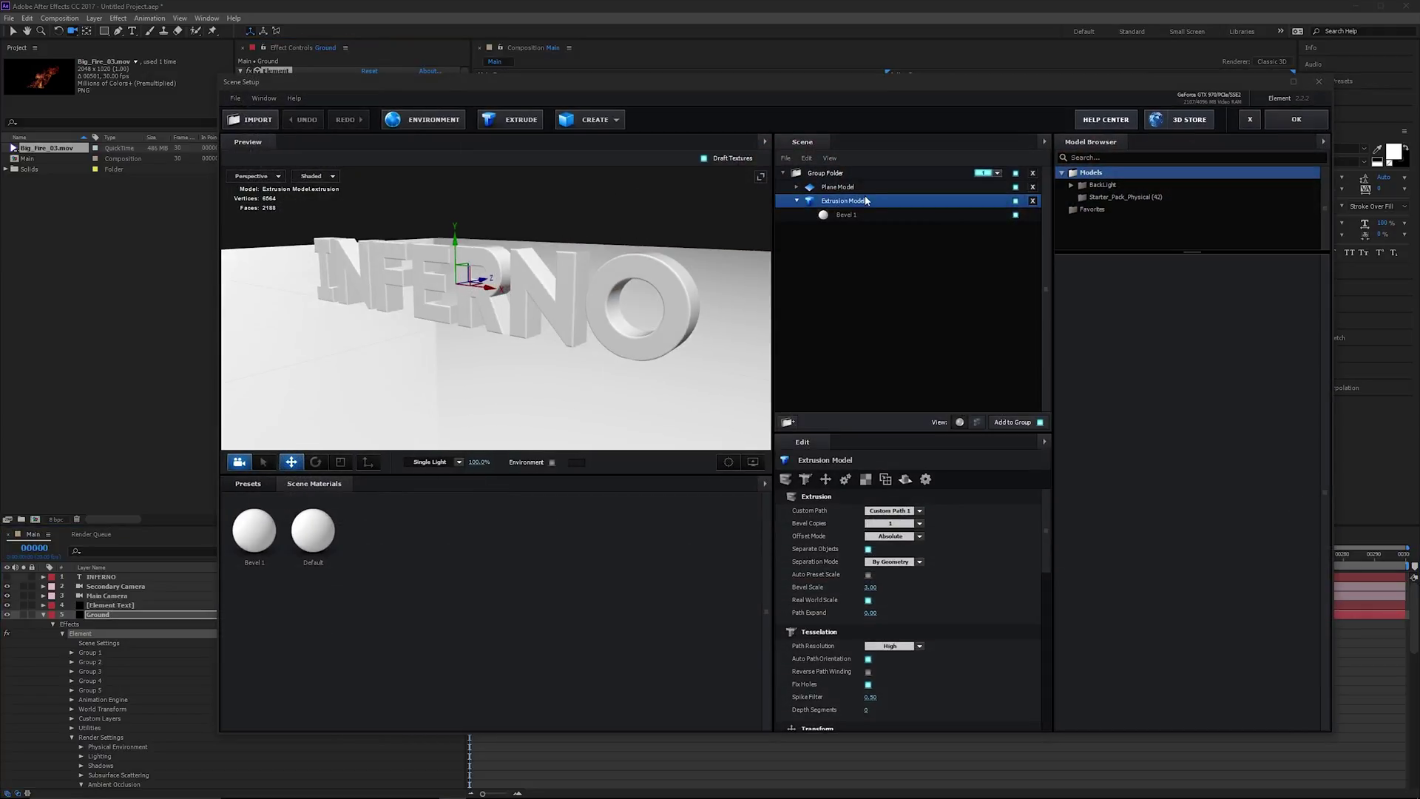
pyautogui.click(837, 186)
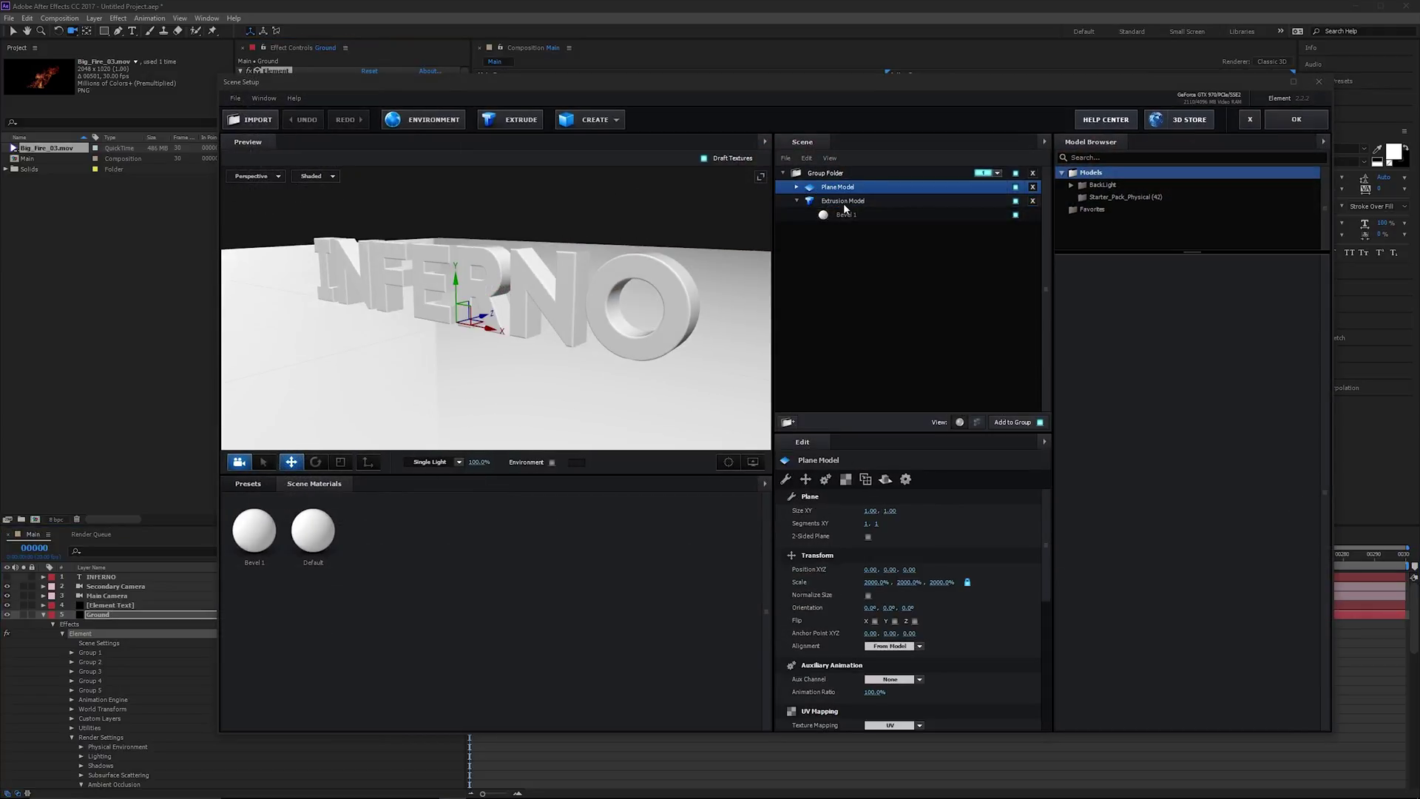
pyautogui.click(844, 201)
pyautogui.doubleClick(860, 203)
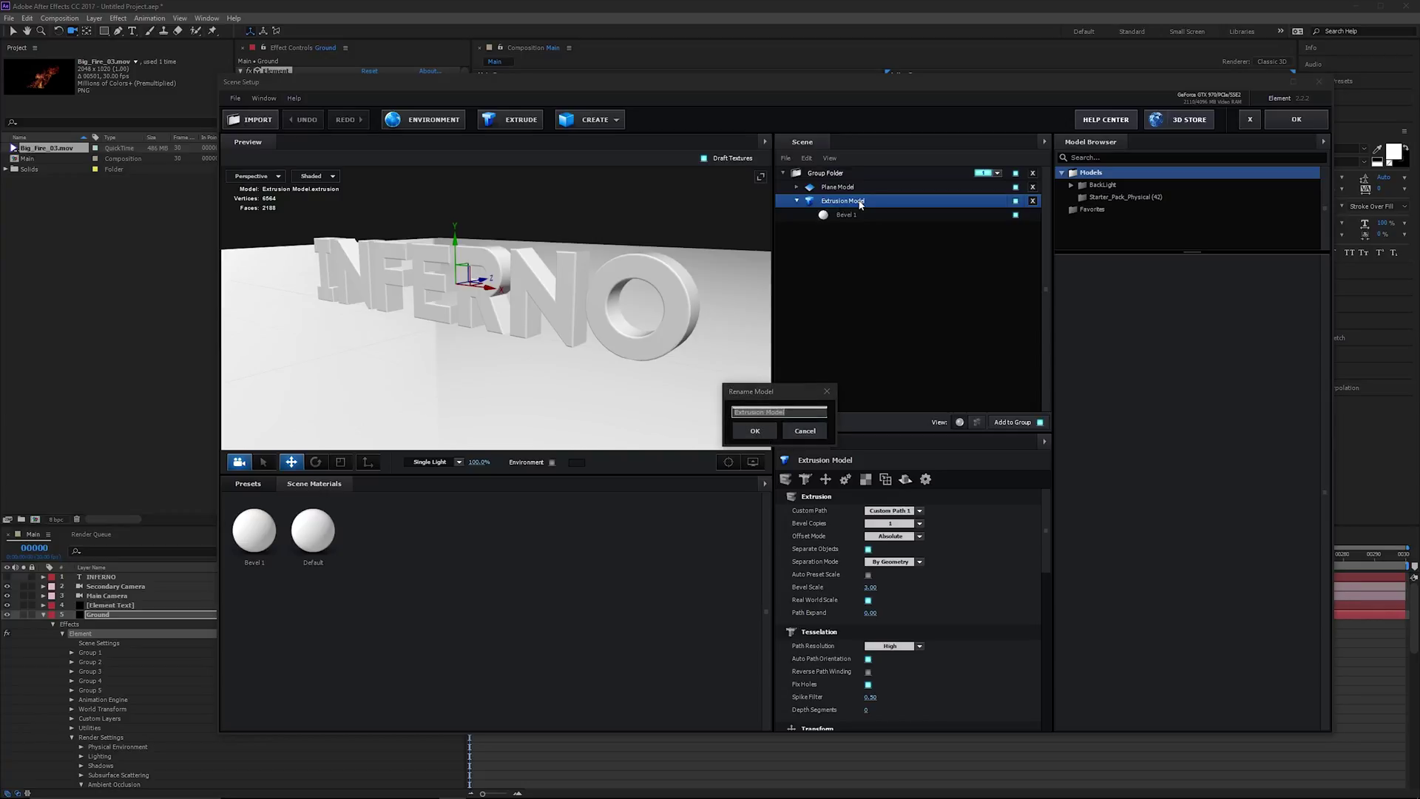
pyautogui.write('Text')
pyautogui.press('Return')
pyautogui.click(857, 189)
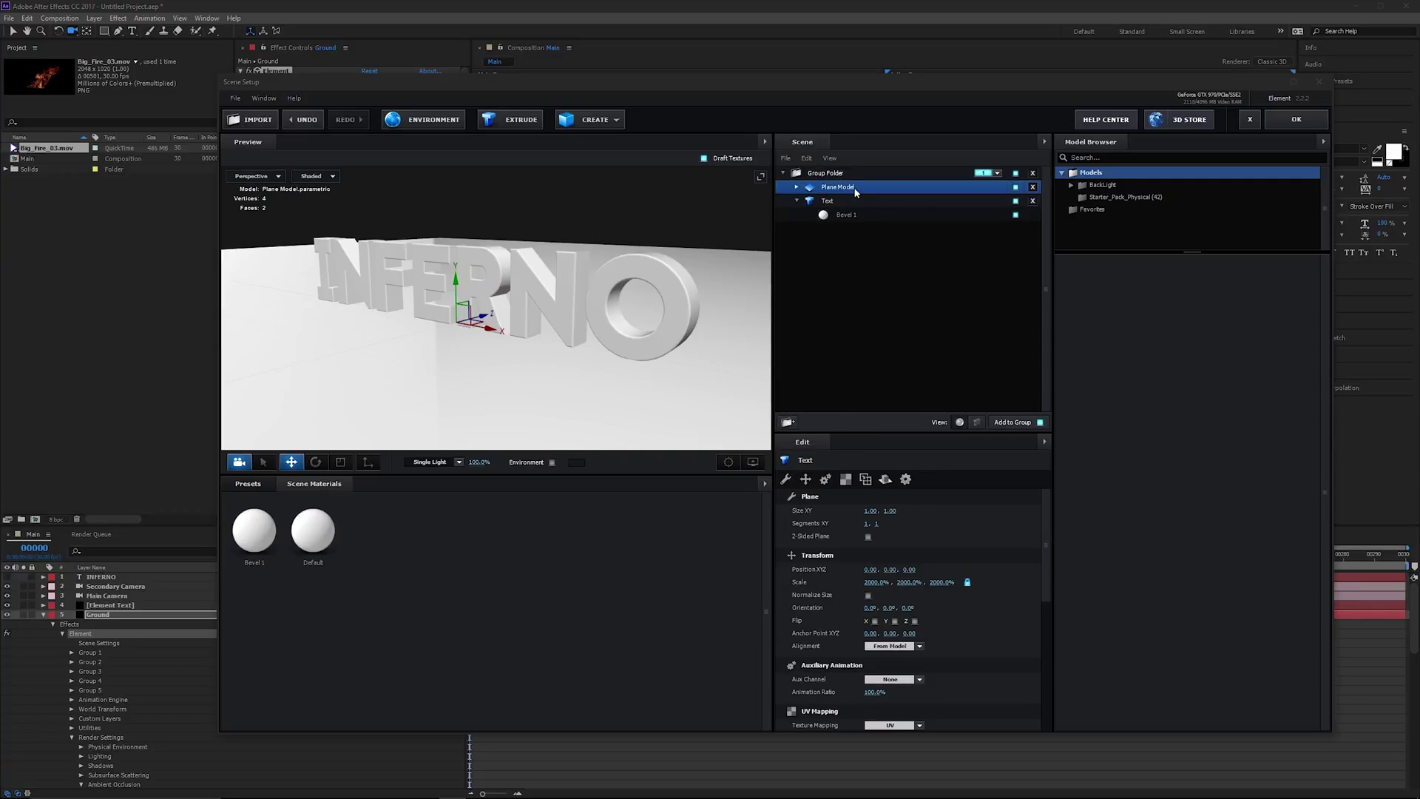
pyautogui.doubleClick(858, 189)
pyautogui.write('Ground')
pyautogui.press('Return')
# Apply the Physical Matte_Shadow preset to the Text model's Bevel 1 material and inspect it.
pyautogui.click(841, 200)
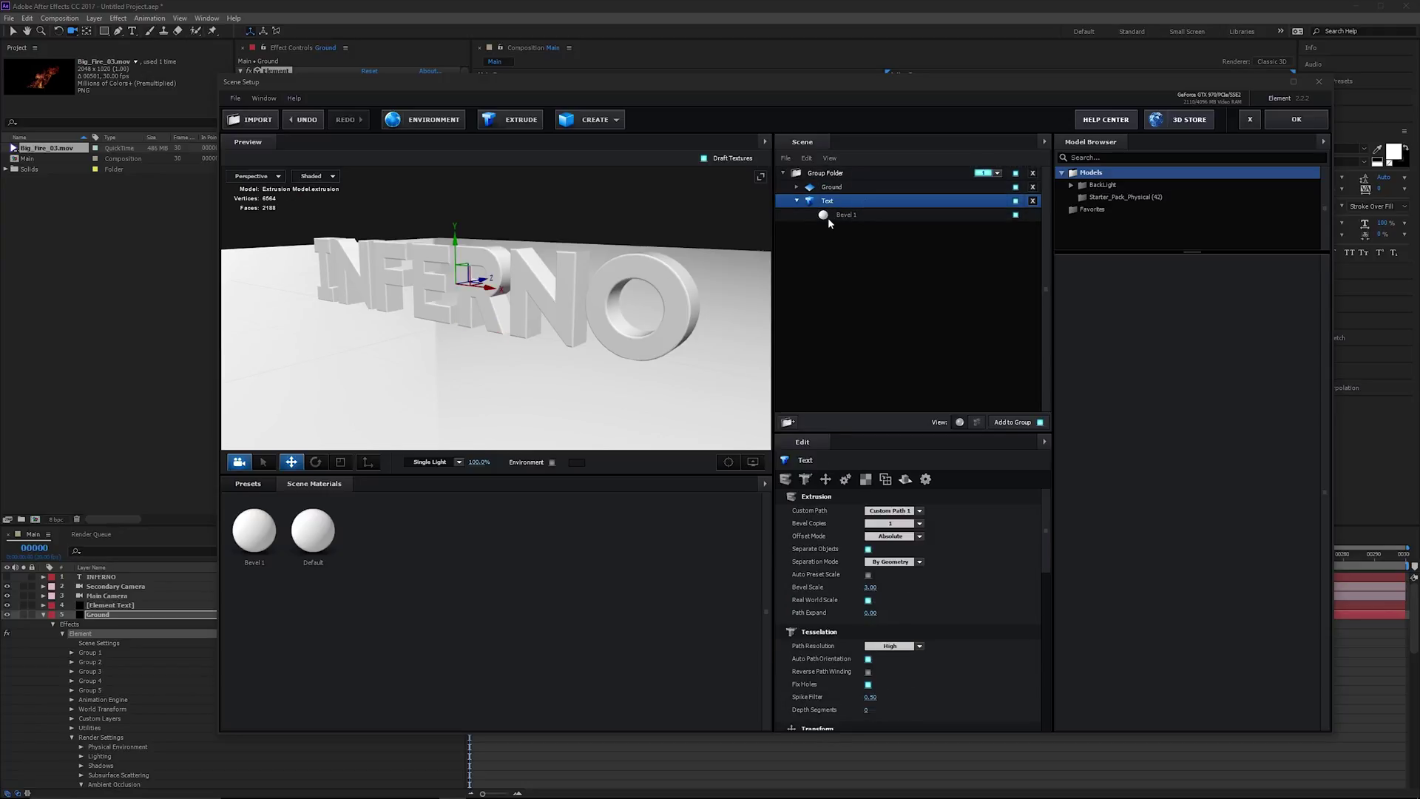
pyautogui.click(827, 216)
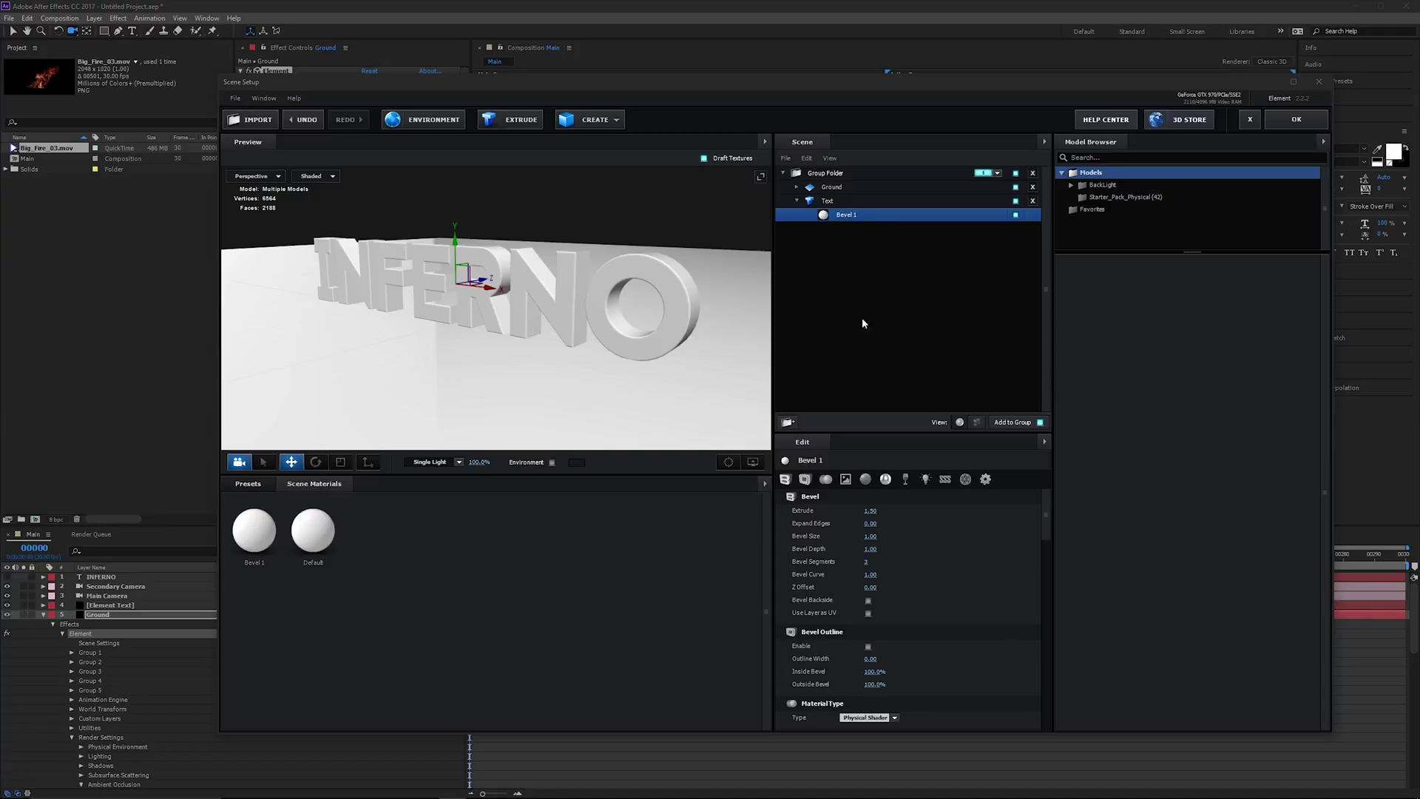
pyautogui.click(247, 484)
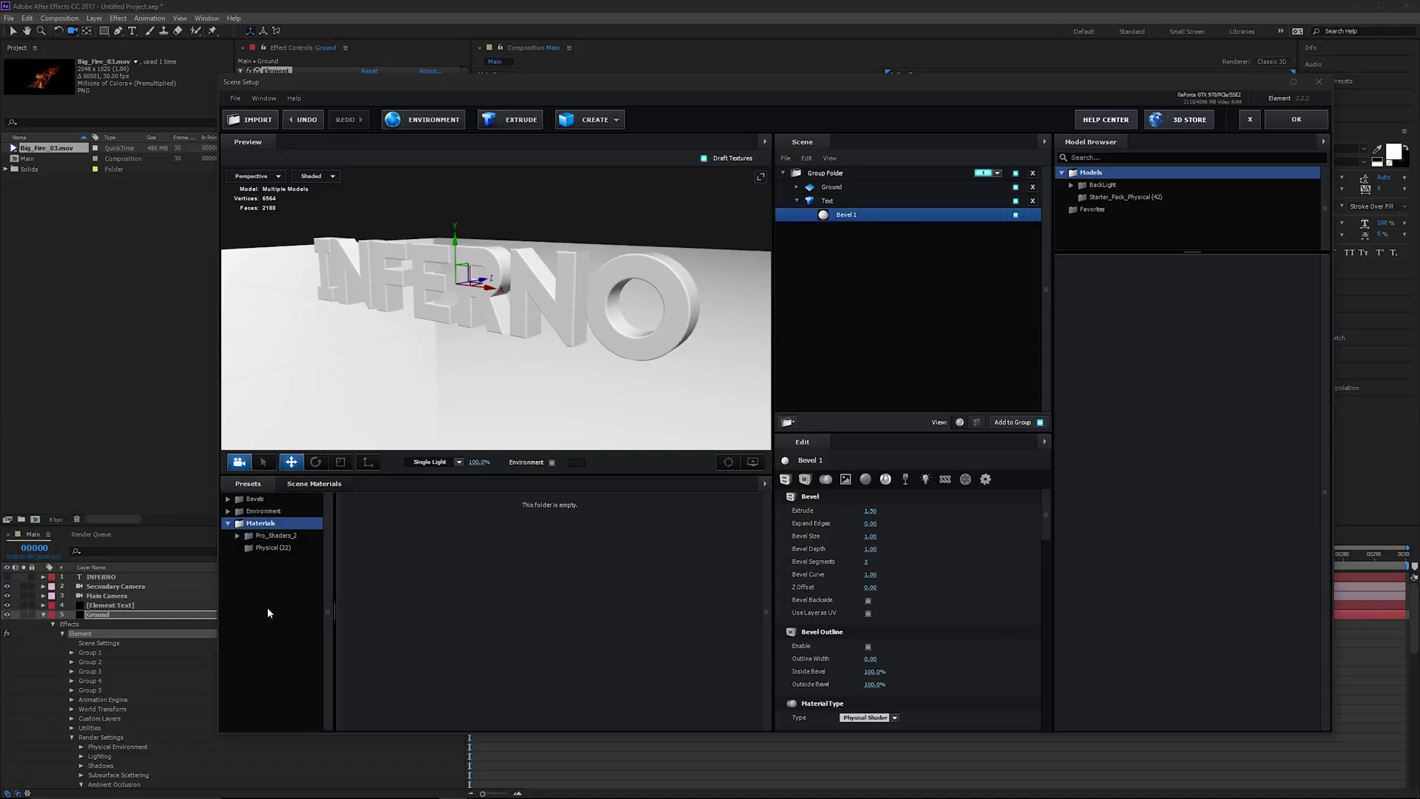
pyautogui.click(272, 548)
pyautogui.scroll(-1, 481, 603)
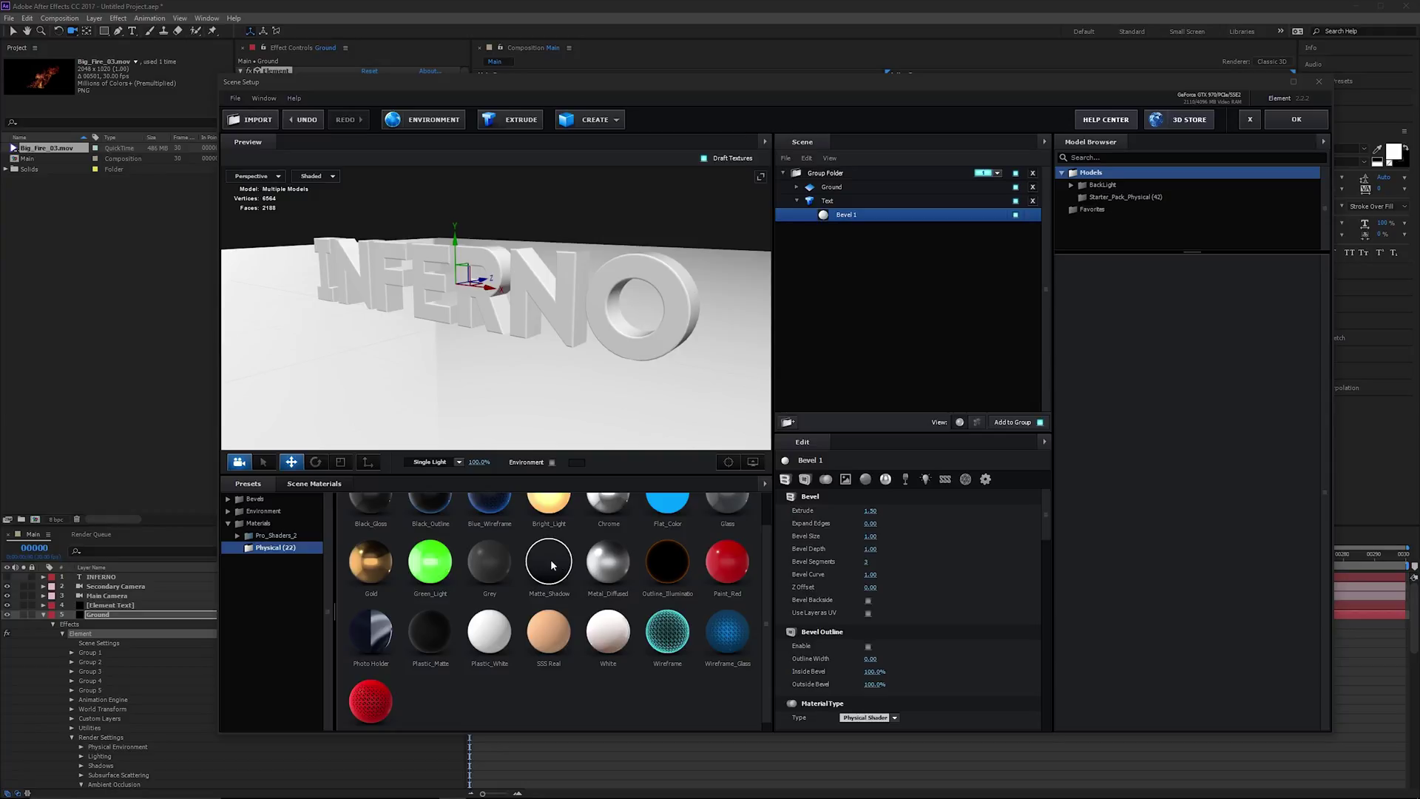
pyautogui.doubleClick(551, 565)
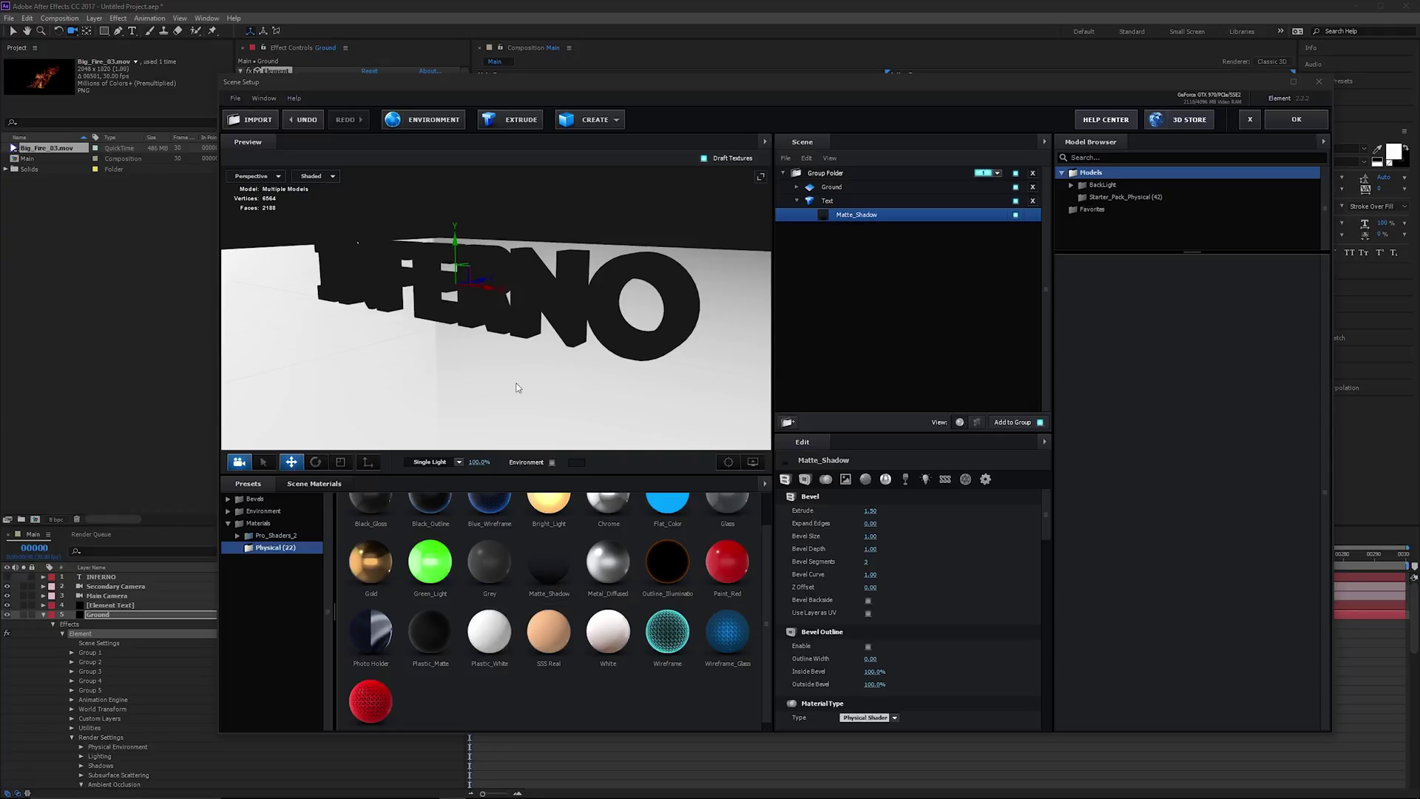
pyautogui.moveTo(541, 332)
pyautogui.mouseDown()
pyautogui.moveTo(574, 323)
pyautogui.moveTo(692, 217)
pyautogui.mouseUp()
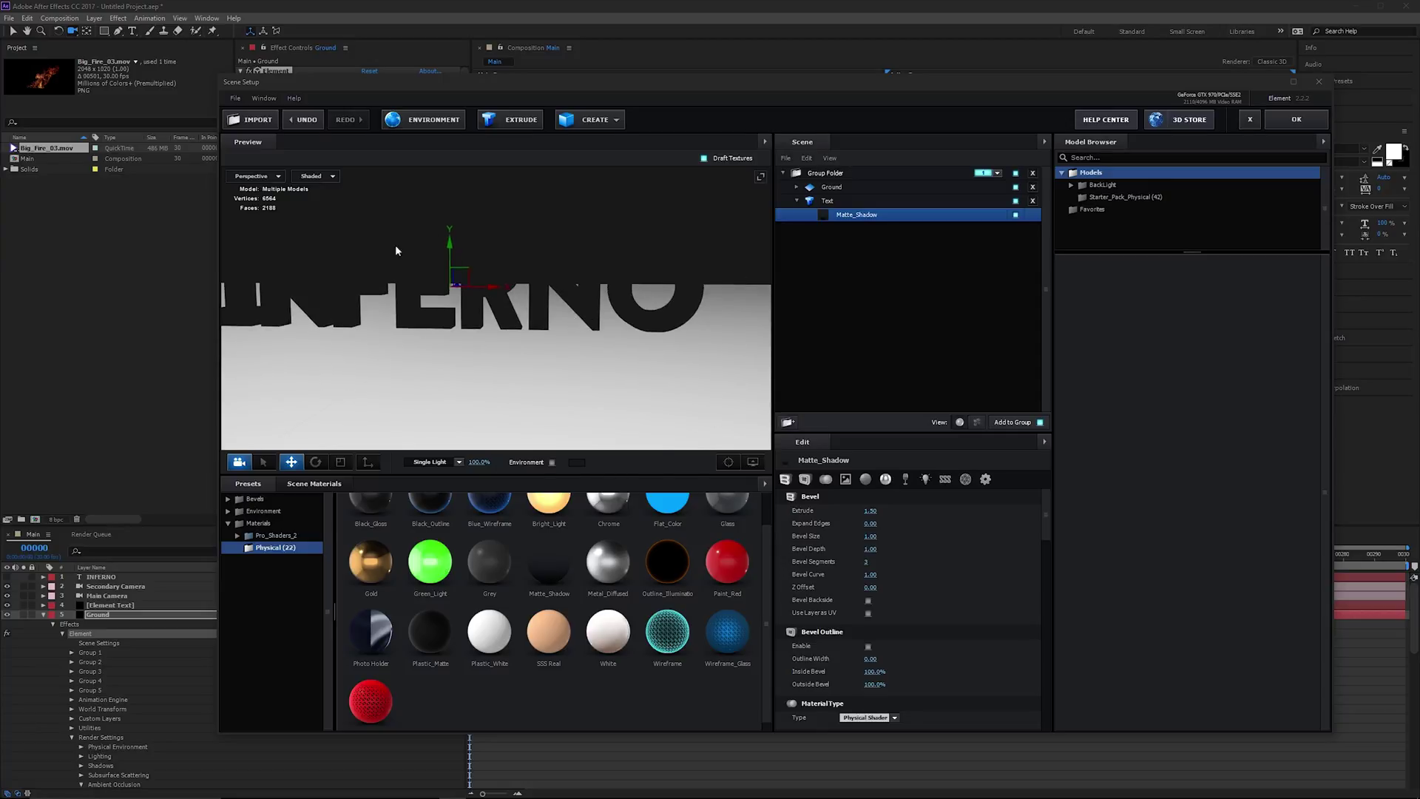
pyautogui.moveTo(529, 245); pyautogui.dragTo(522, 268)
pyautogui.moveTo(548, 331); pyautogui.dragTo(571, 314)
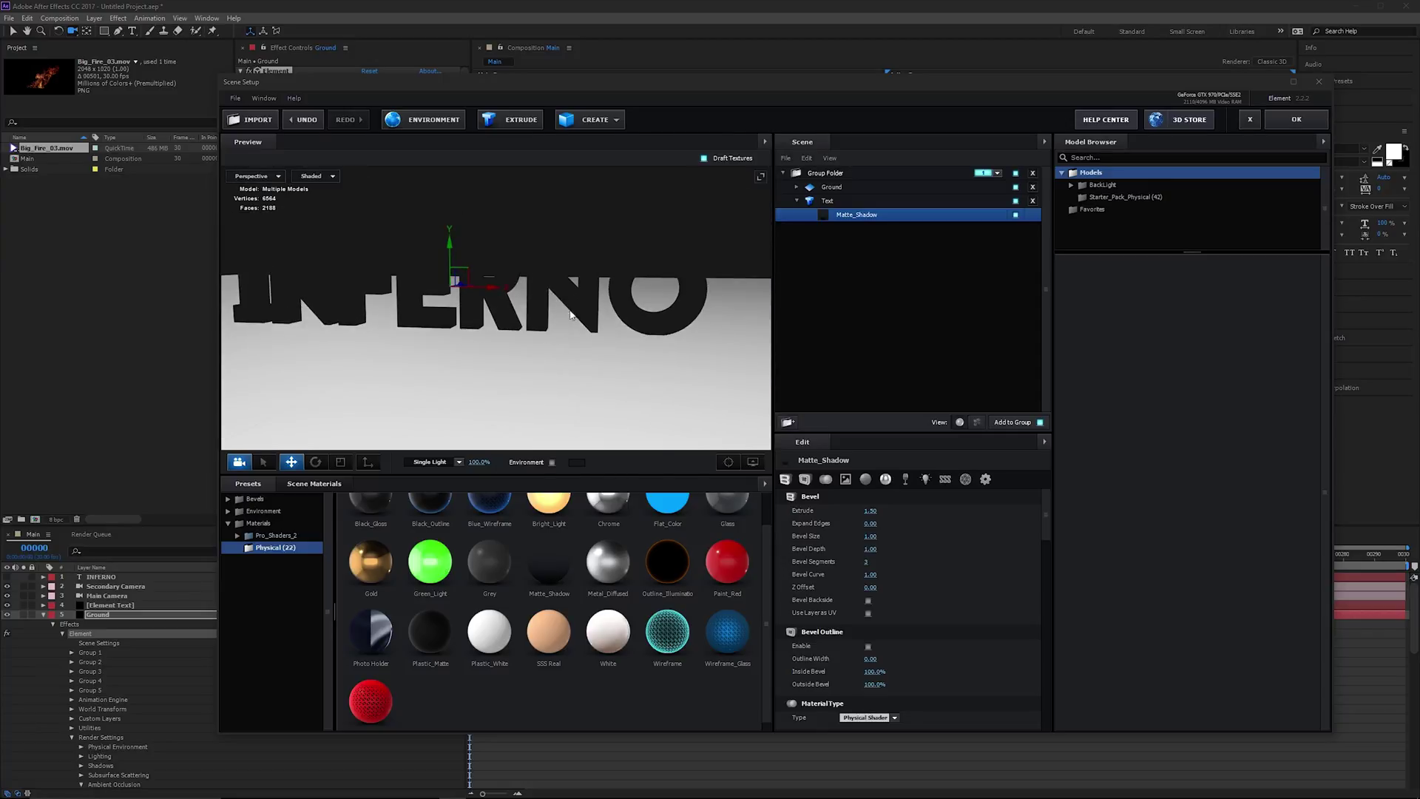
pyautogui.moveTo(395, 262)
pyautogui.mouseDown()
pyautogui.moveTo(435, 250)
pyautogui.moveTo(474, 324)
pyautogui.moveTo(534, 320)
pyautogui.moveTo(622, 345)
pyautogui.moveTo(593, 322)
pyautogui.mouseUp()
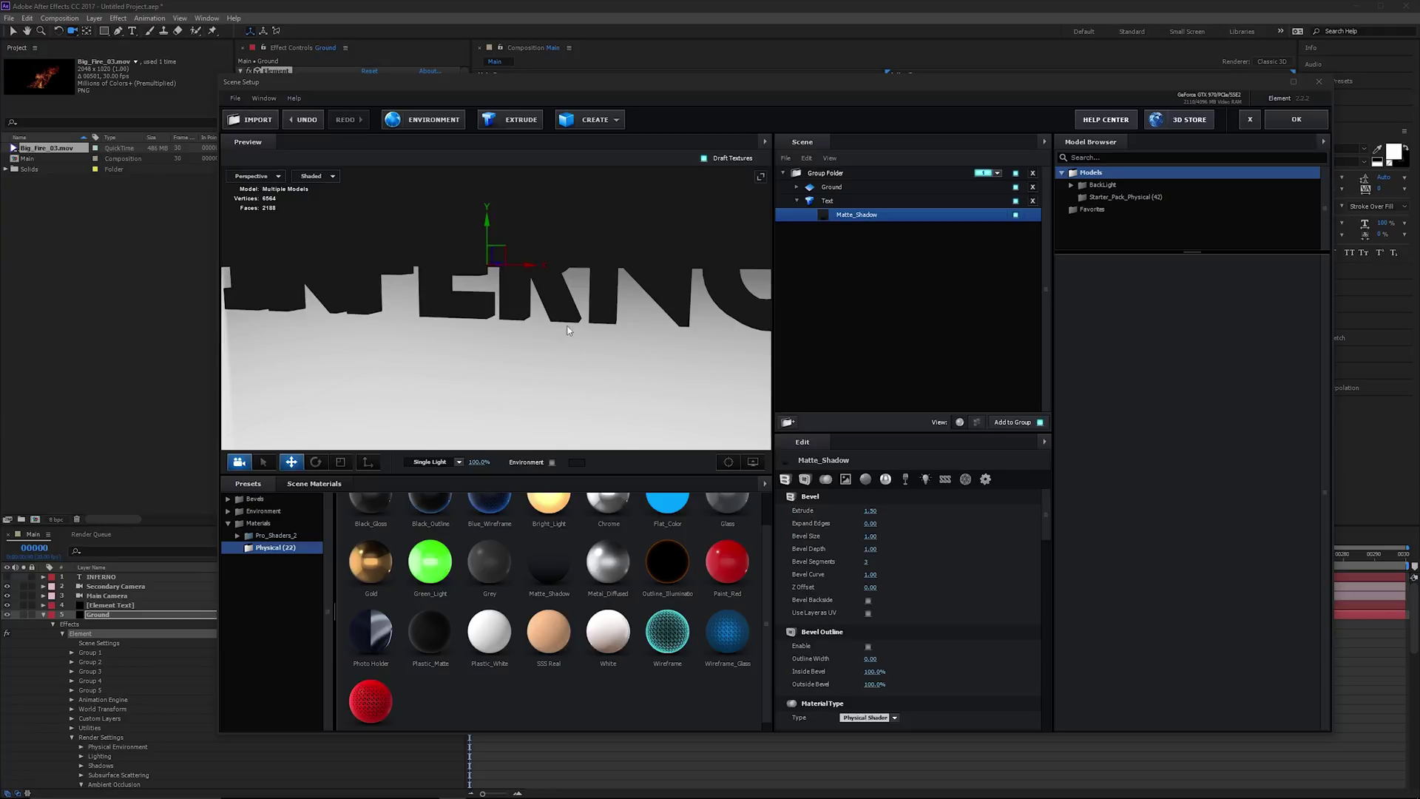
pyautogui.moveTo(568, 330); pyautogui.dragTo(595, 320)
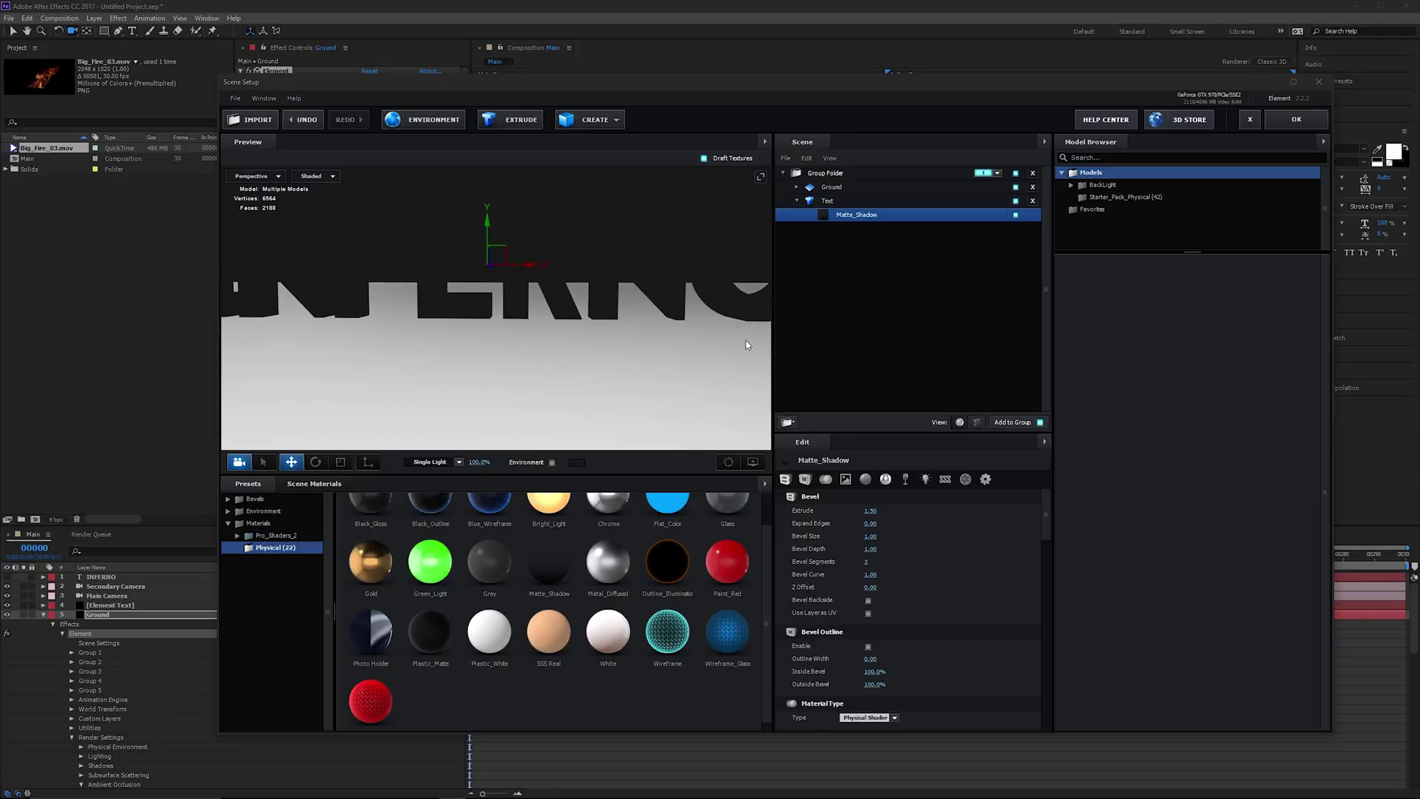
# Apply the Ground scene setup and show the transparency grid in both viewers.
pyautogui.click(1296, 119)
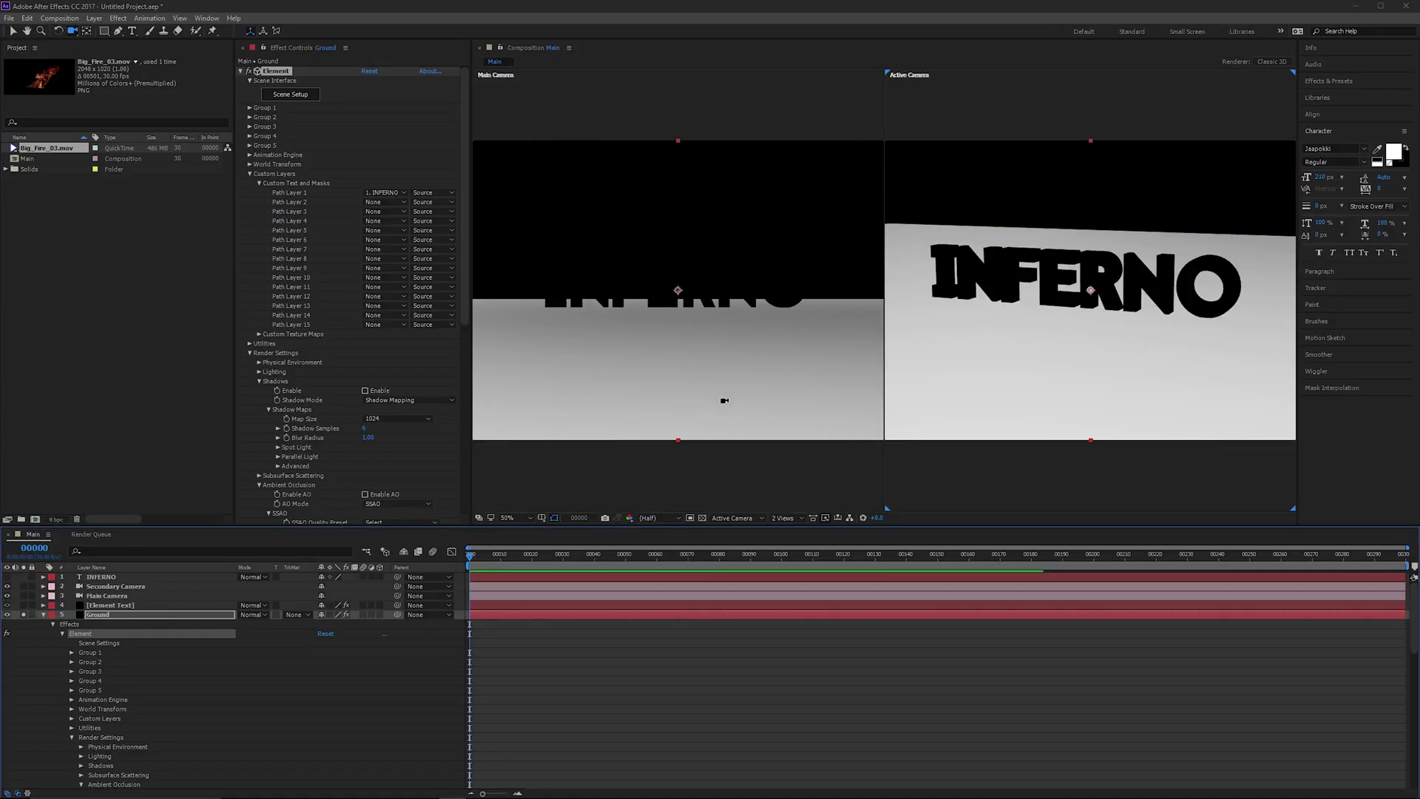
pyautogui.moveTo(643, 395); pyautogui.dragTo(727, 400)
pyautogui.hotkey('alt', 'shift', '4')
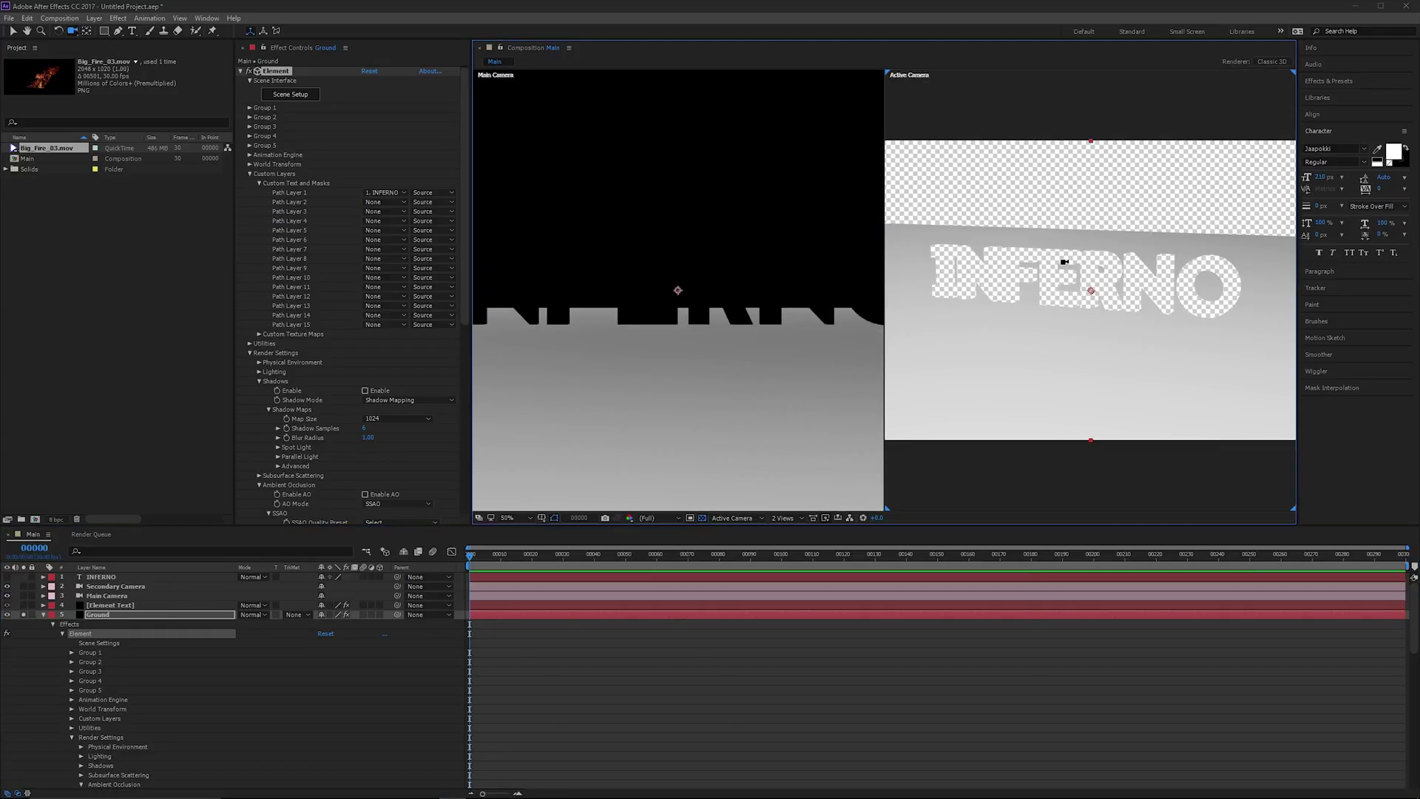
pyautogui.click(746, 453)
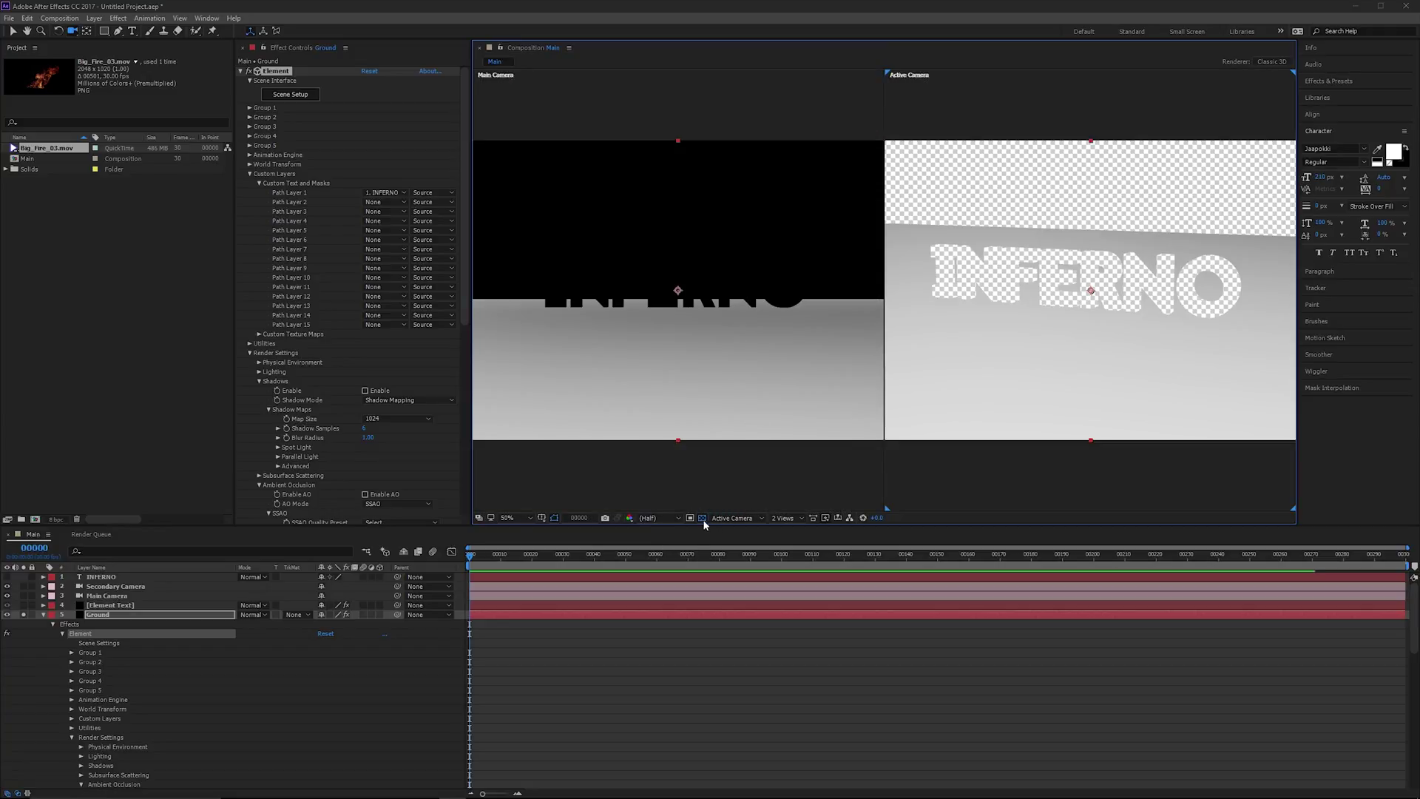
pyautogui.hotkey('alt', 'shift', '4')
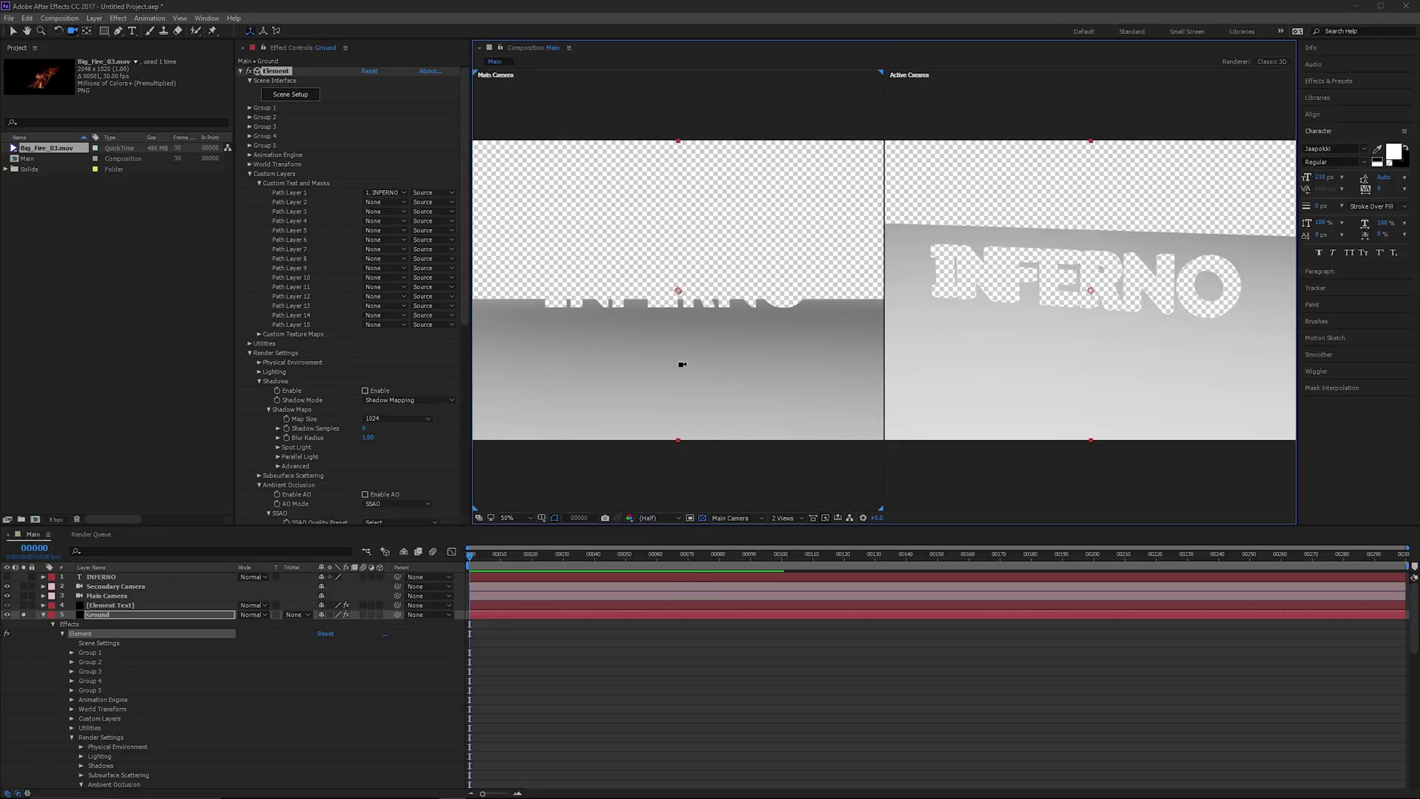
# Turn transparency display off in both views and unsolo the Ground layer.
pyautogui.click(689, 517)
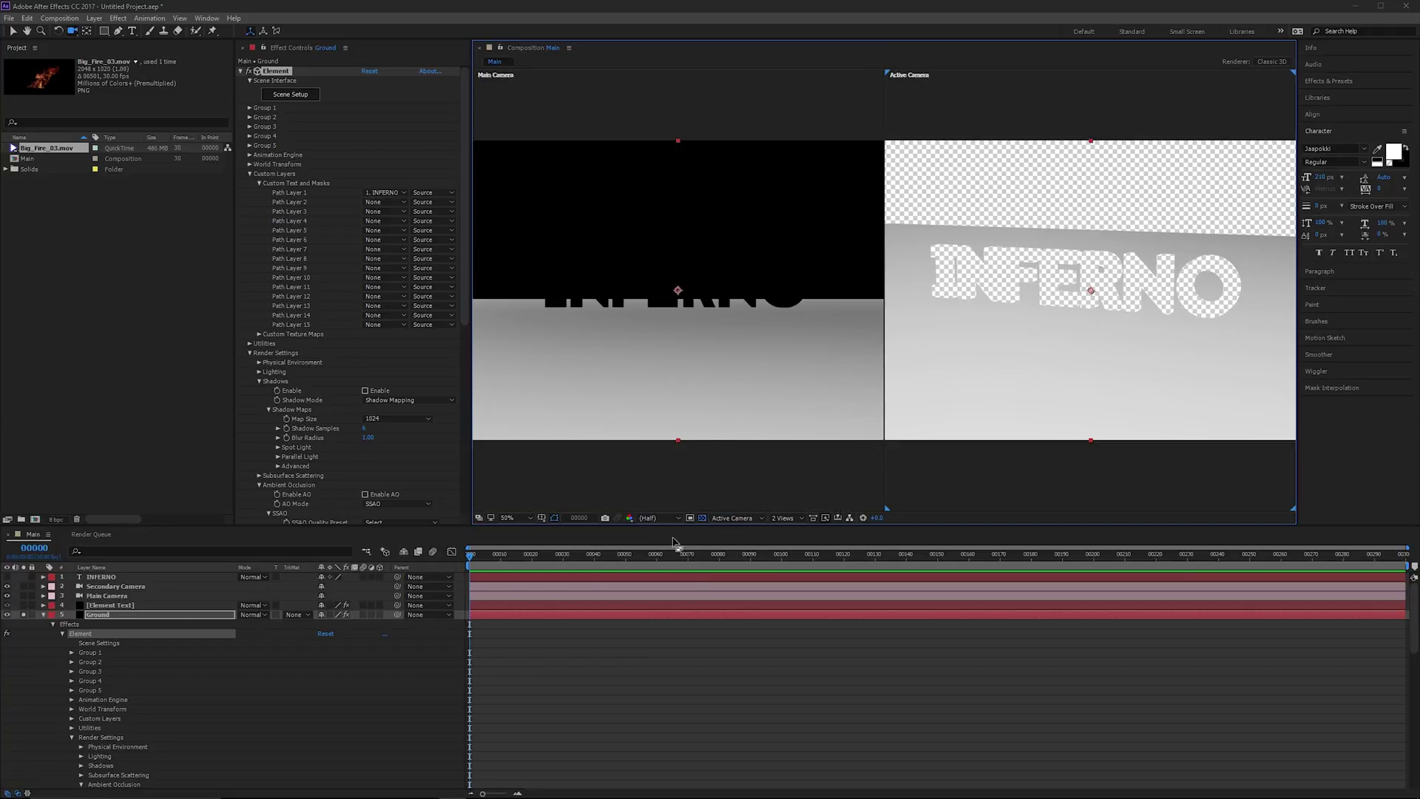
pyautogui.click(910, 488)
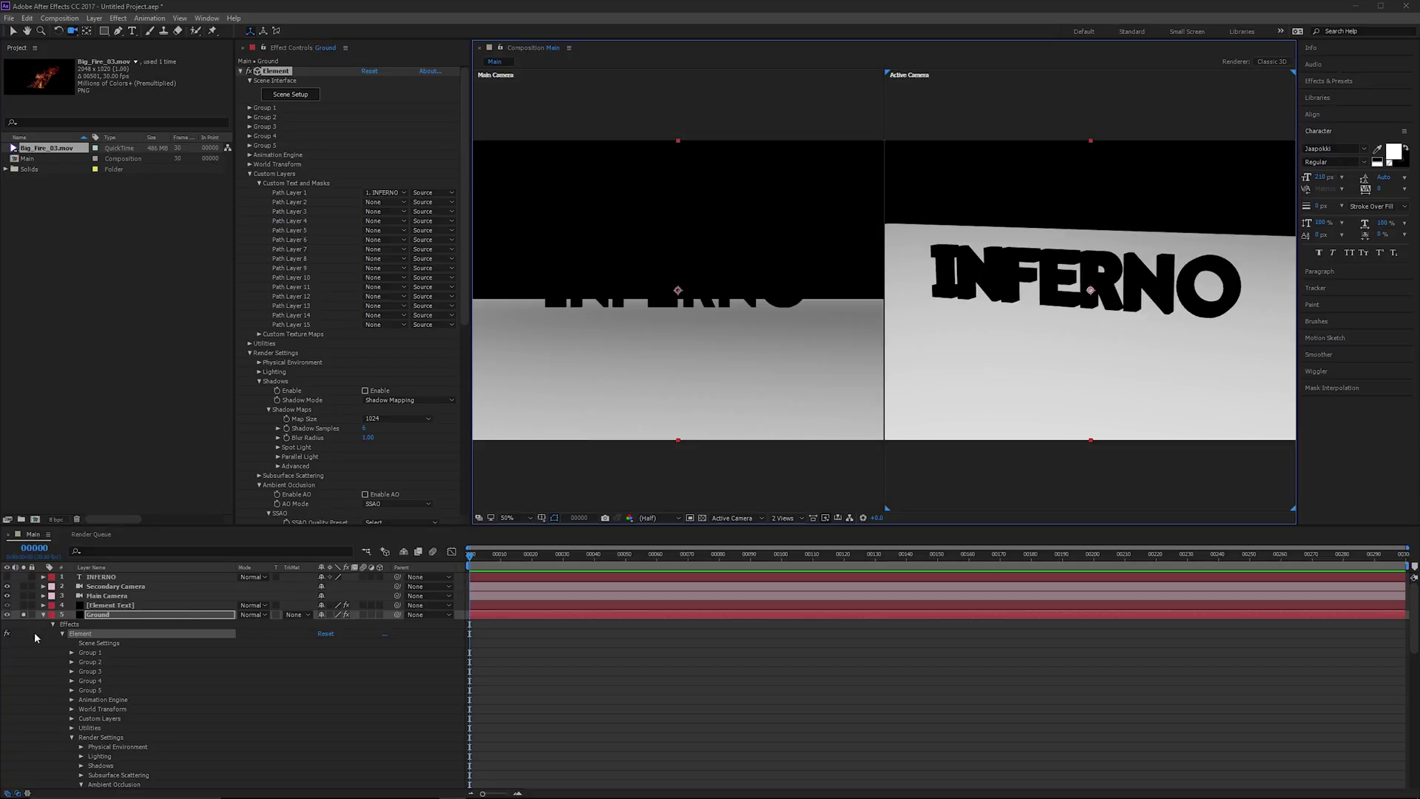
pyautogui.click(25, 613)
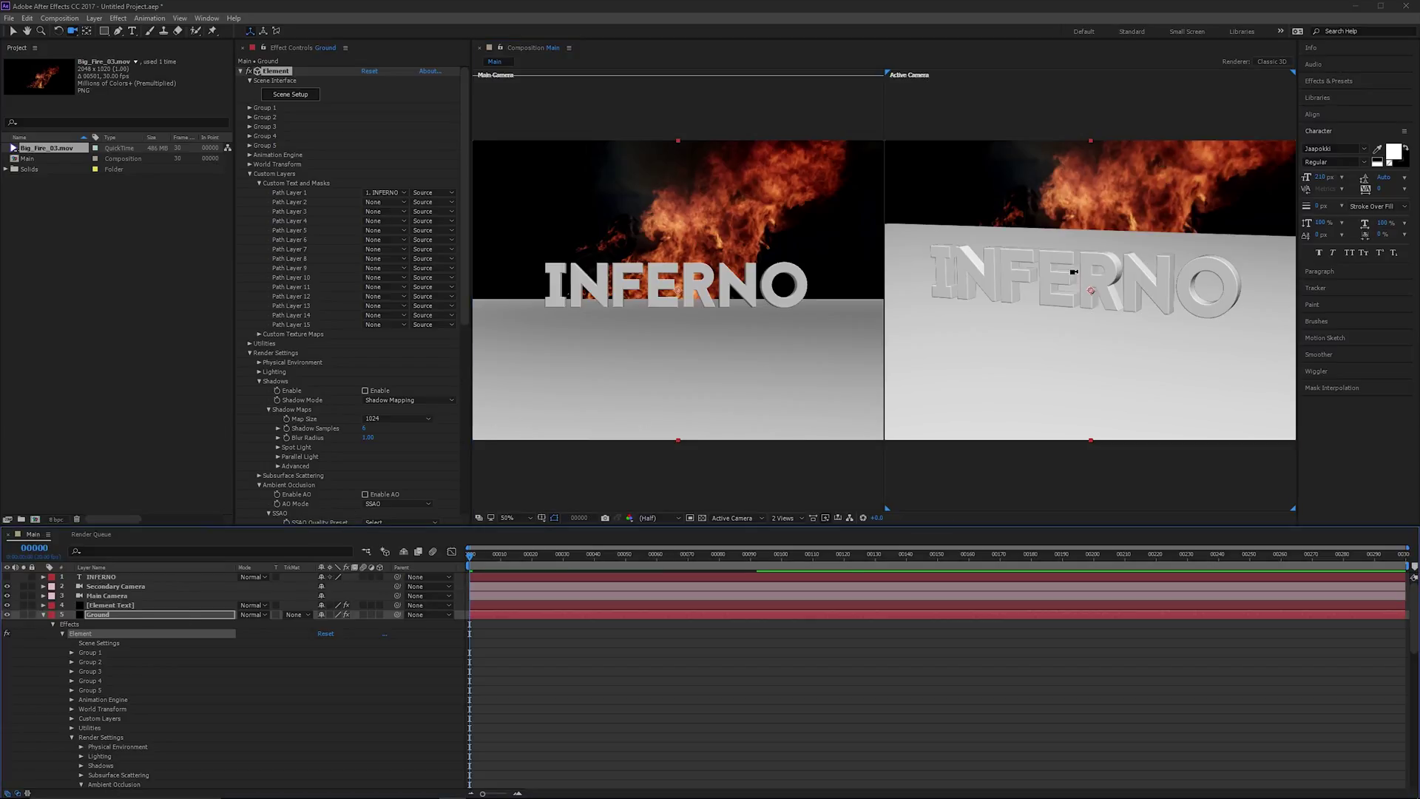
# Move the Big_Fire_03.mov layer directly above Ground in the layer stack.
pyautogui.moveTo(1073, 273); pyautogui.dragTo(1098, 272)
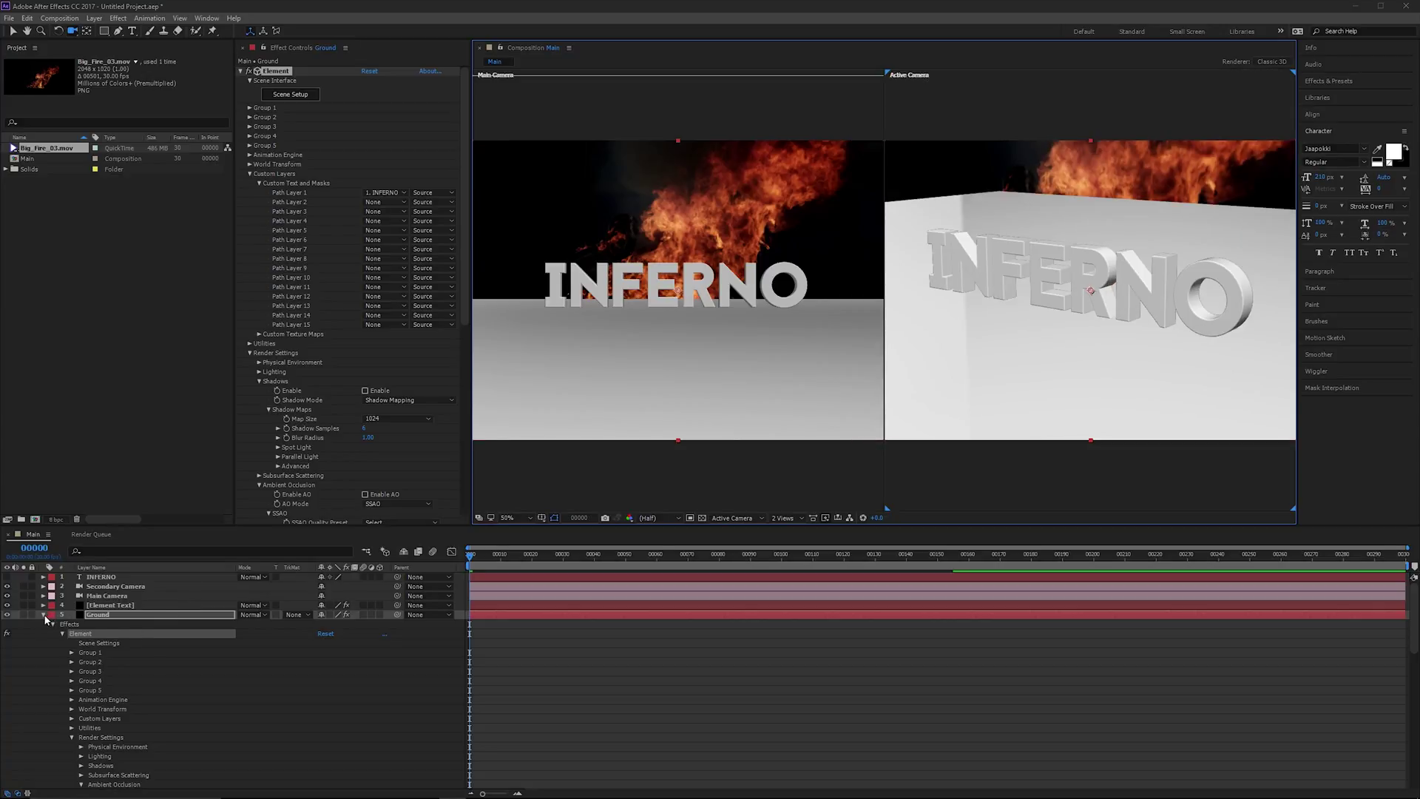
pyautogui.click(49, 623)
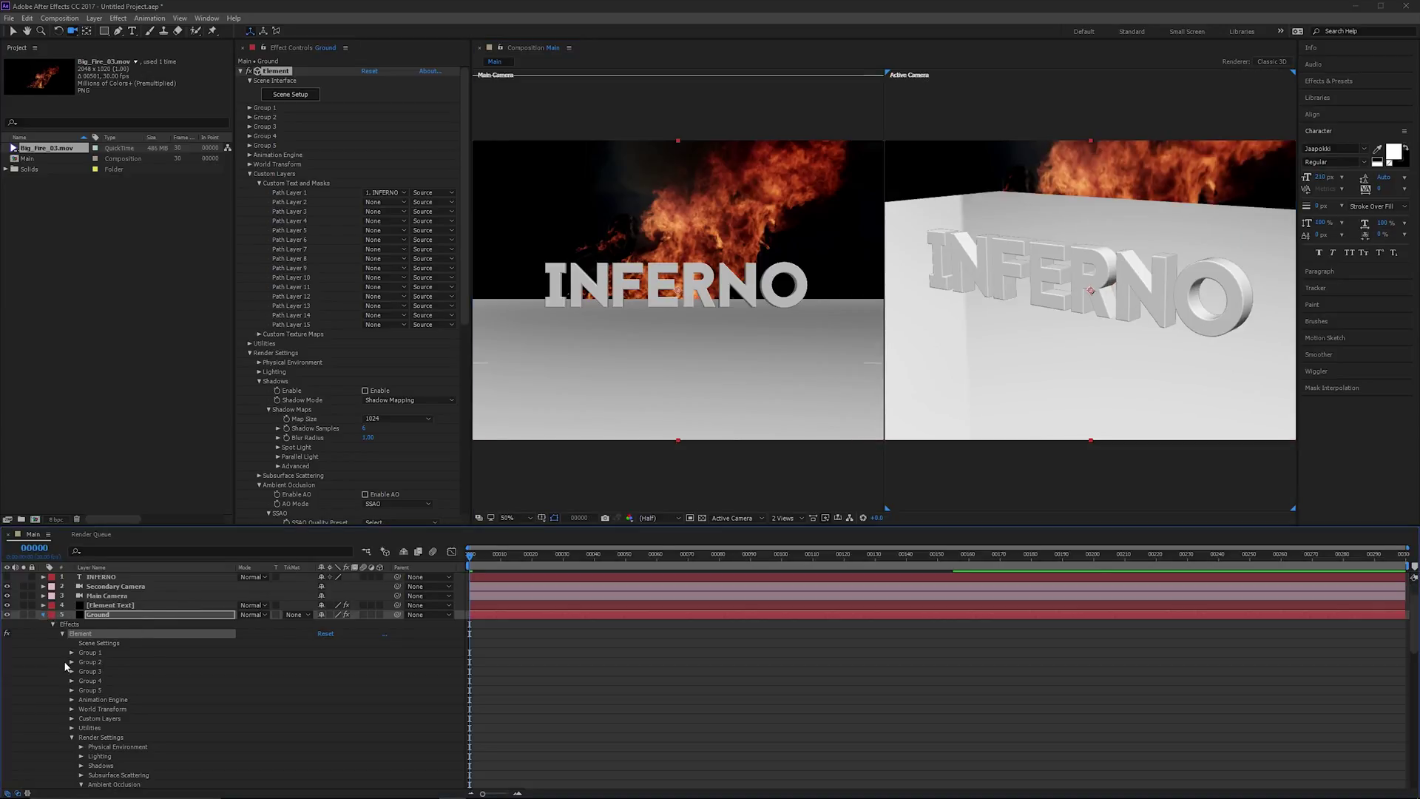
pyautogui.click(115, 625)
pyautogui.moveTo(115, 624); pyautogui.dragTo(114, 613)
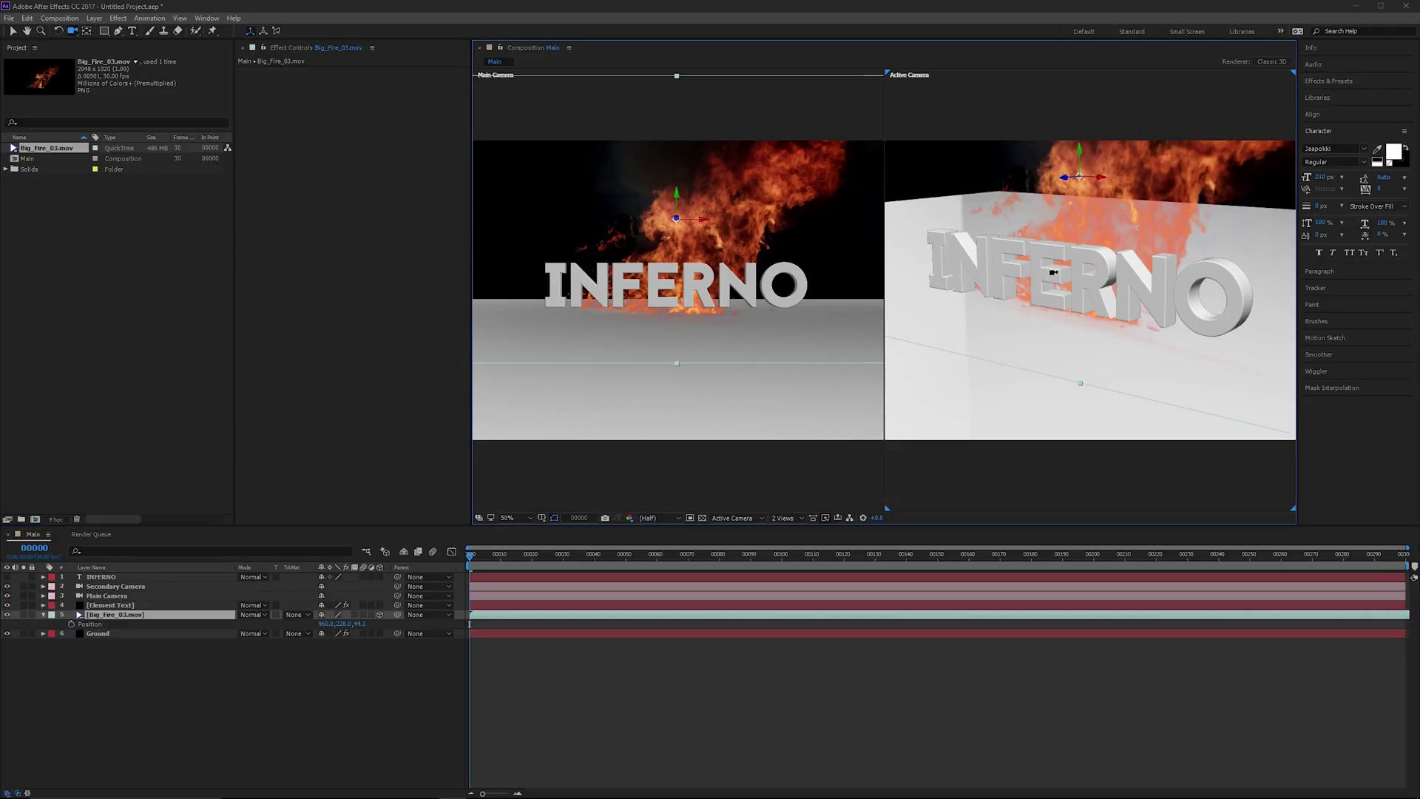
pyautogui.moveTo(1092, 231)
pyautogui.mouseDown()
pyautogui.moveTo(1106, 228)
pyautogui.moveTo(994, 287)
pyautogui.mouseUp()
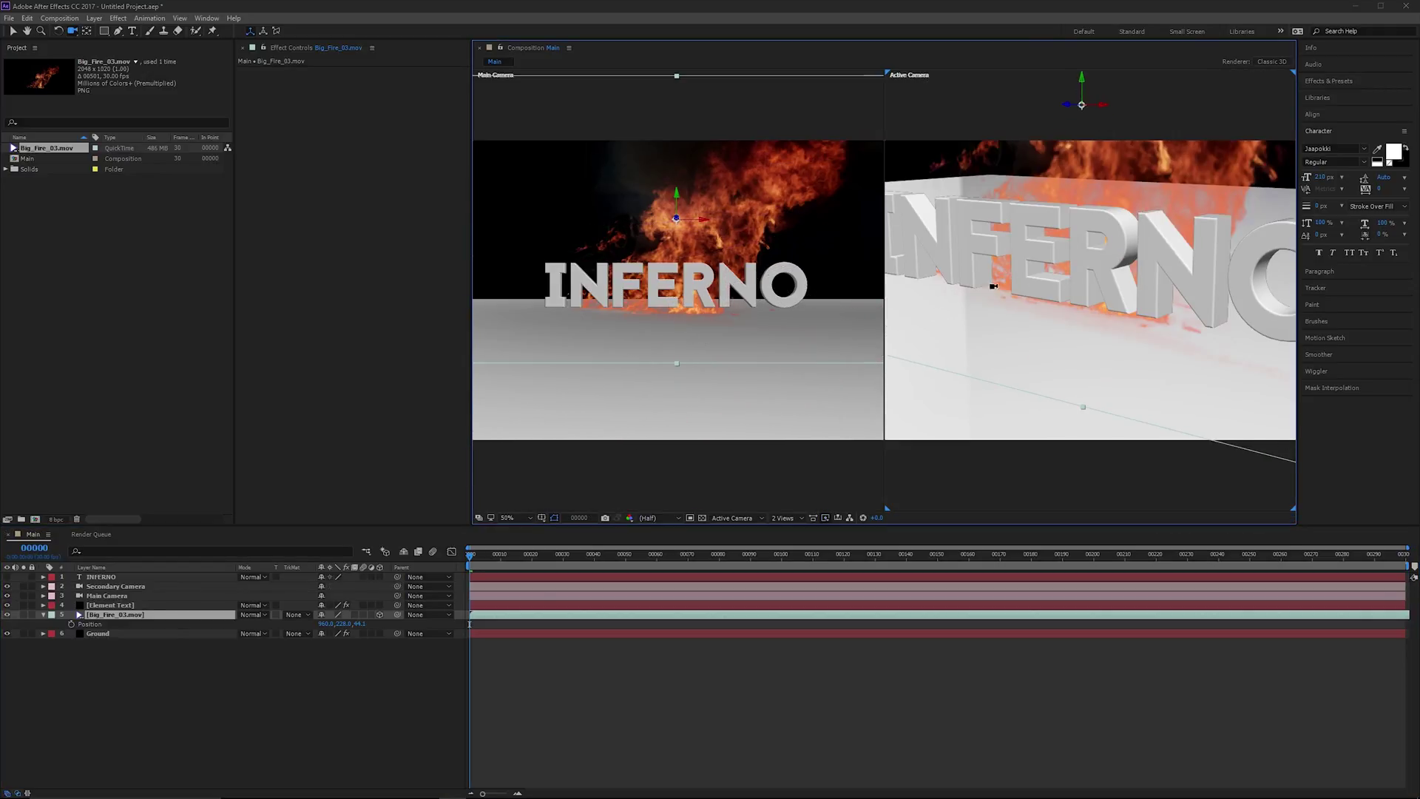
# Enable Ground's Shadows and AO with Ray-Traced mode, then orbit both views front-on.
pyautogui.click(113, 633)
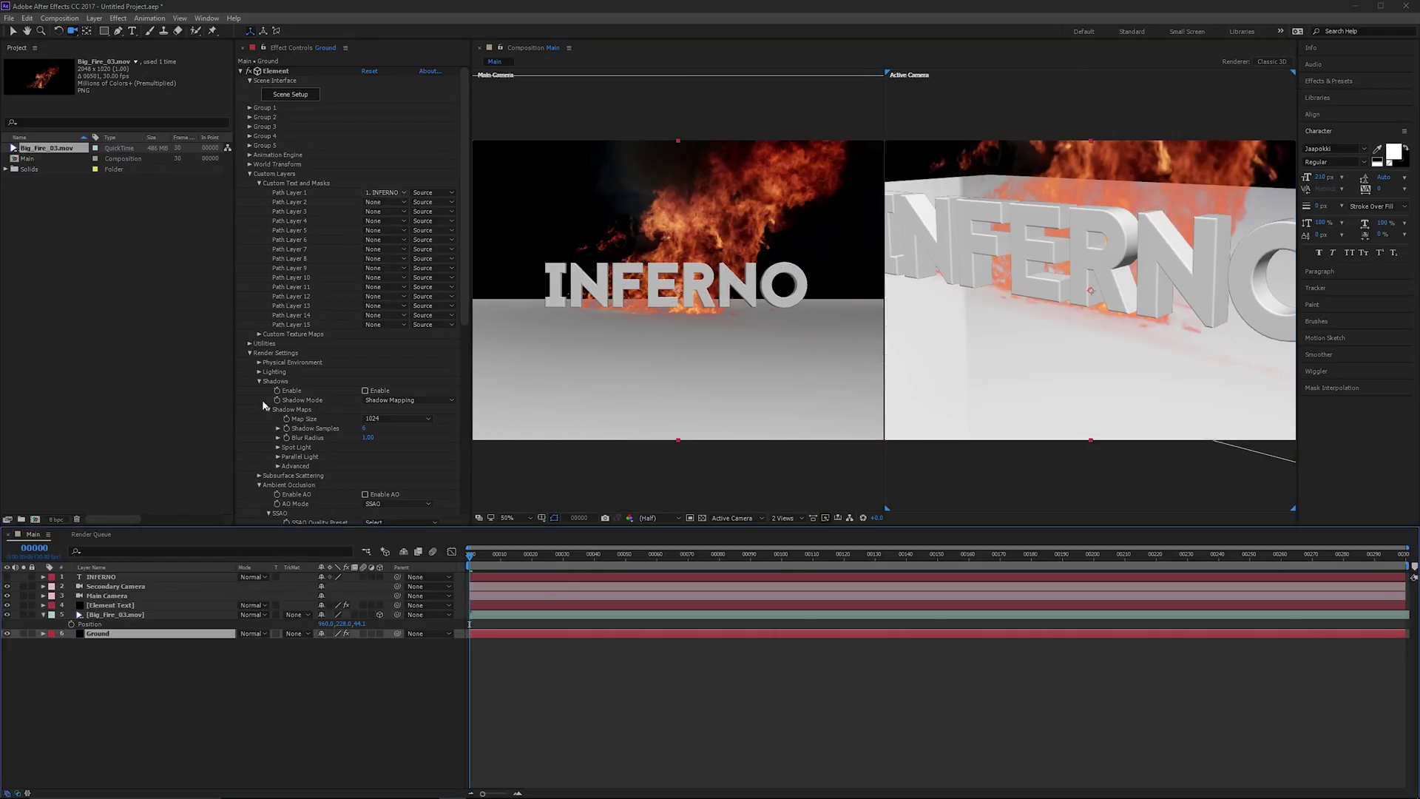
pyautogui.scroll(-3, 285, 344)
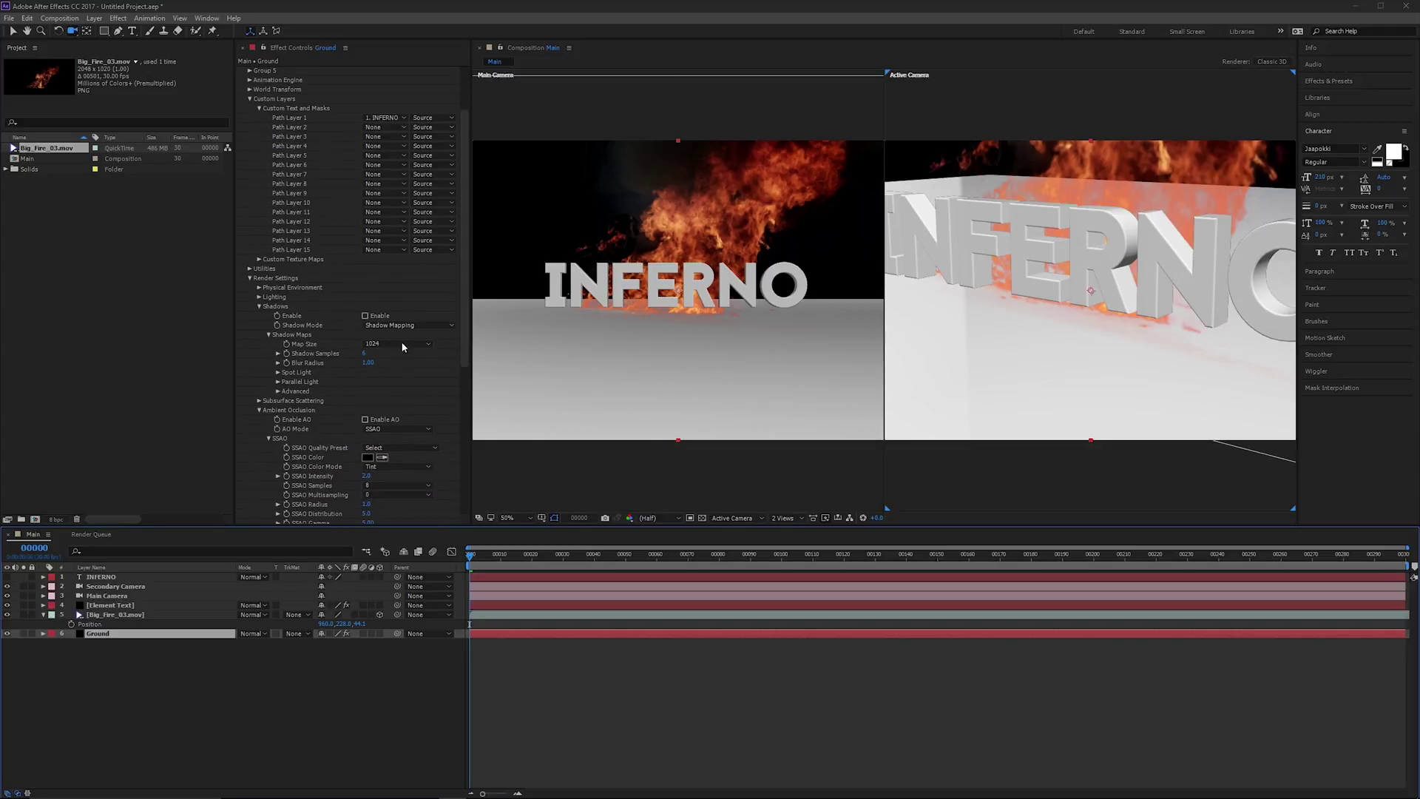
pyautogui.click(365, 316)
pyautogui.click(364, 420)
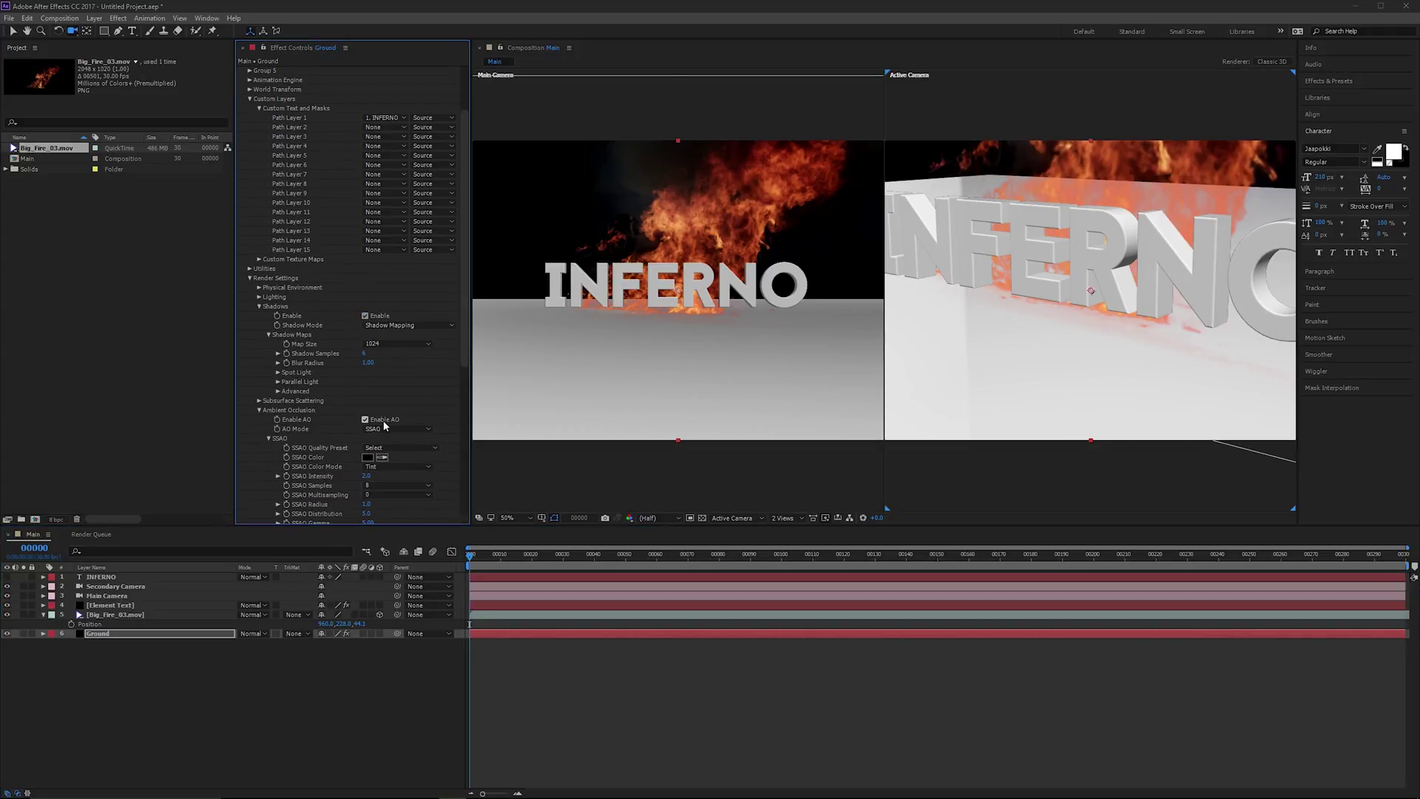
pyautogui.scroll(-1, 398, 429)
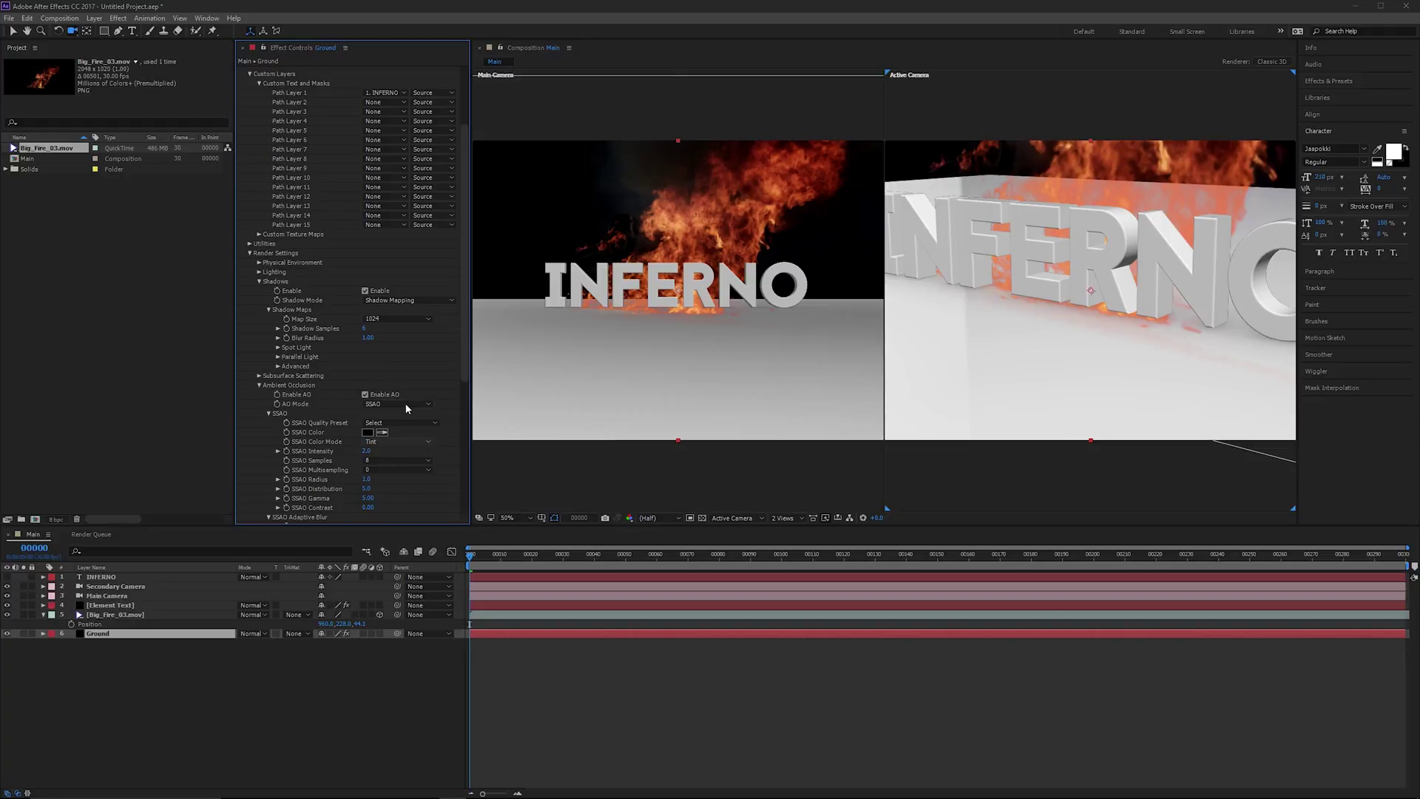
pyautogui.click(399, 405)
pyautogui.click(395, 429)
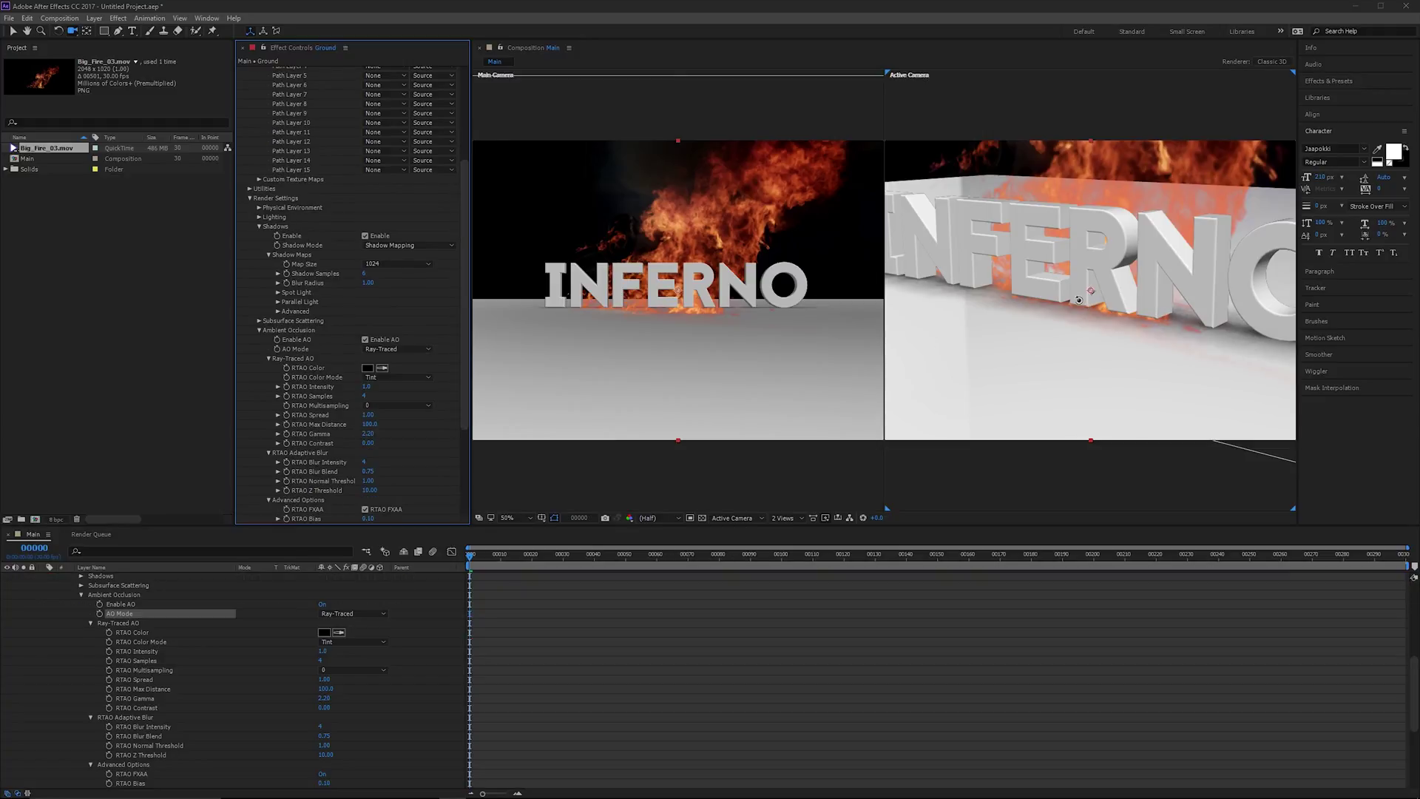
pyautogui.moveTo(1058, 292); pyautogui.dragTo(1091, 313)
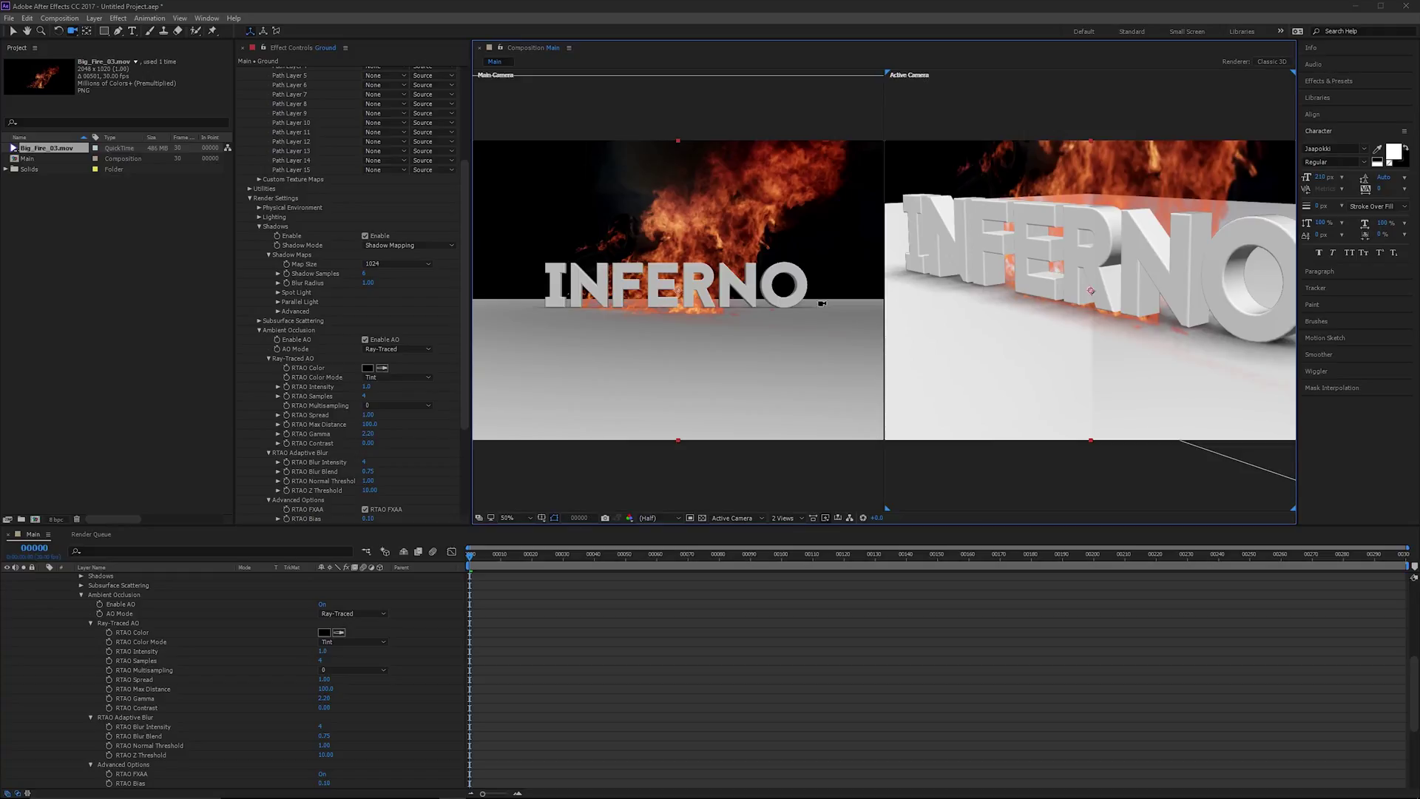
pyautogui.moveTo(674, 309); pyautogui.dragTo(721, 278)
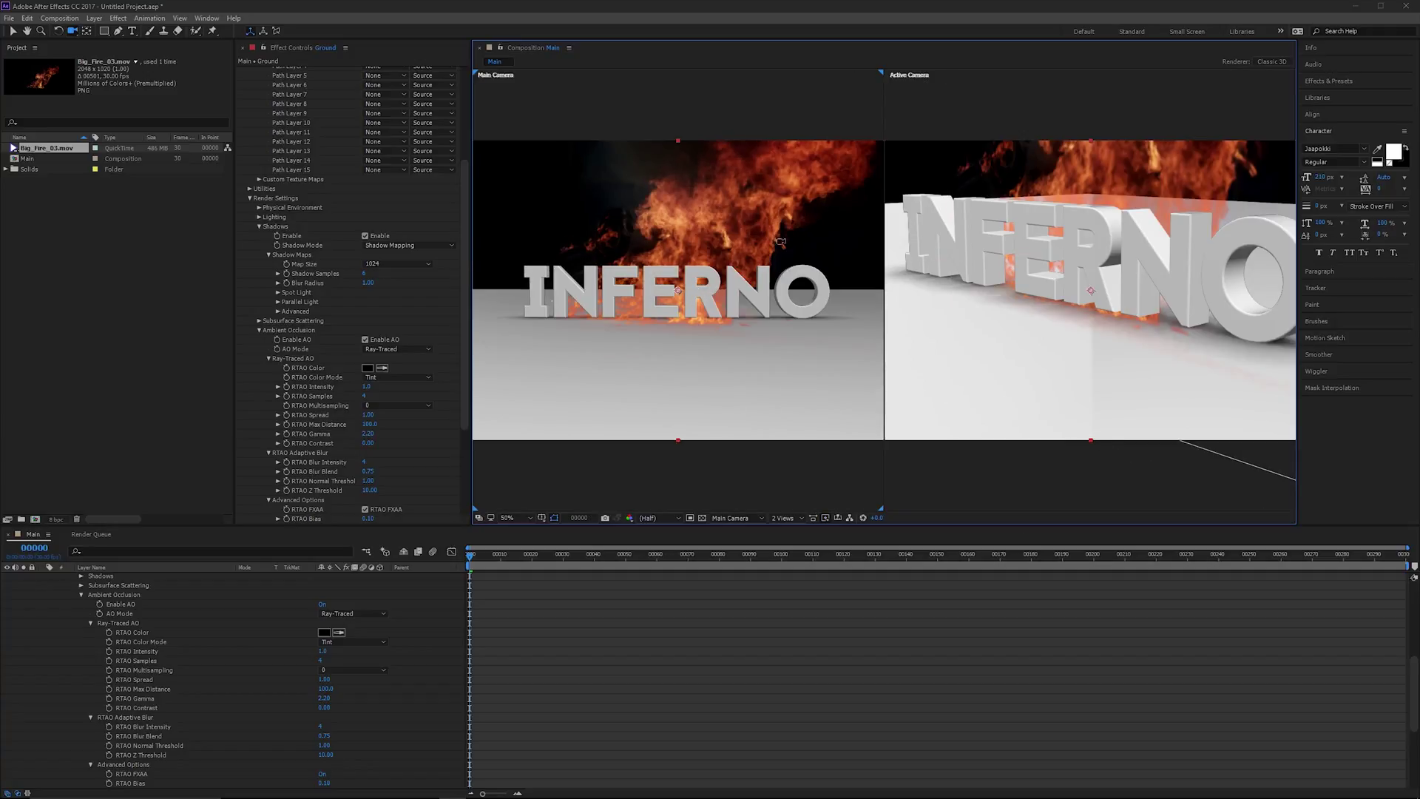
pyautogui.moveTo(924, 396)
pyautogui.mouseDown()
pyautogui.moveTo(956, 333)
pyautogui.moveTo(904, 342)
pyautogui.mouseUp()
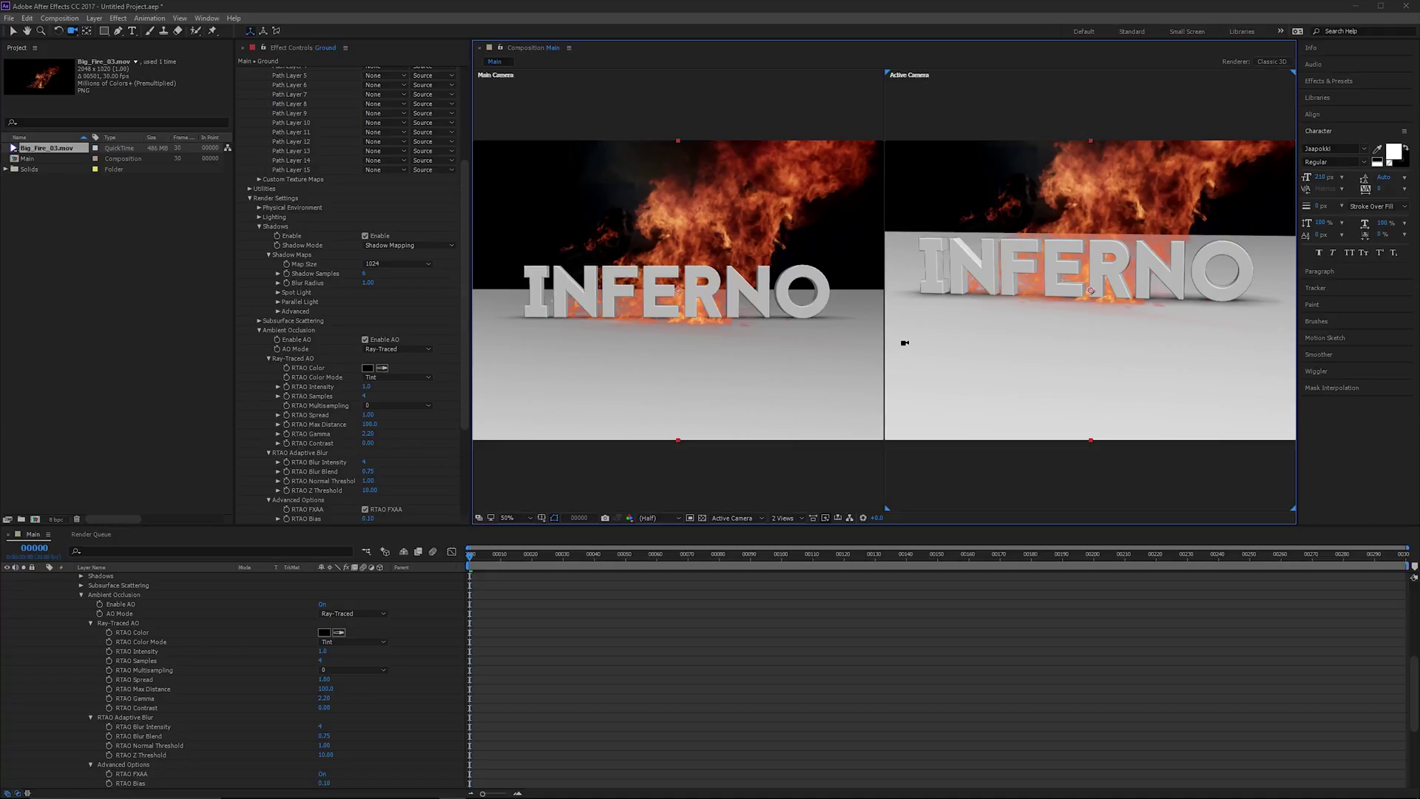
# Rename the fire footage layer to Fire and set its Scale to 150%.
pyautogui.press('u')
pyautogui.click(127, 600)
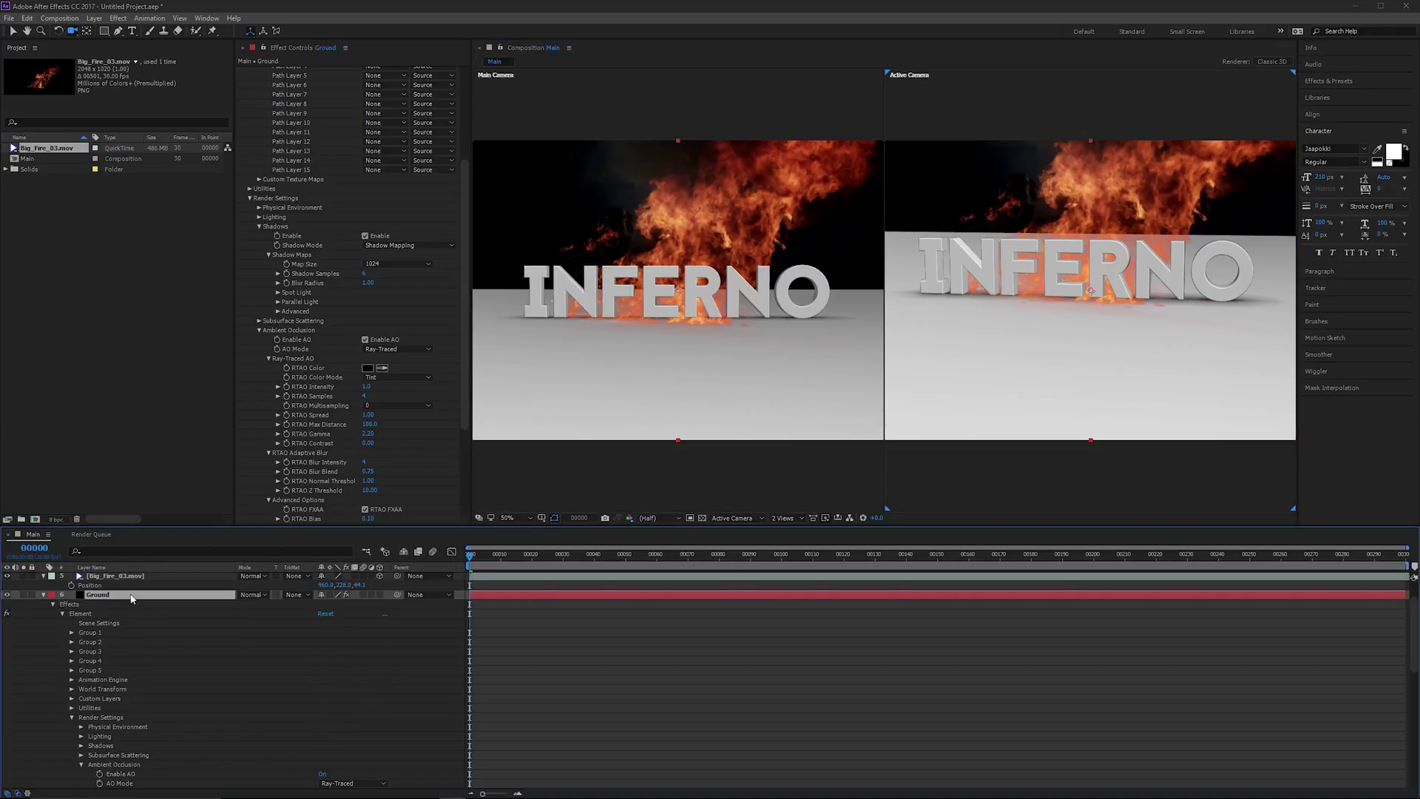
pyautogui.click(136, 616)
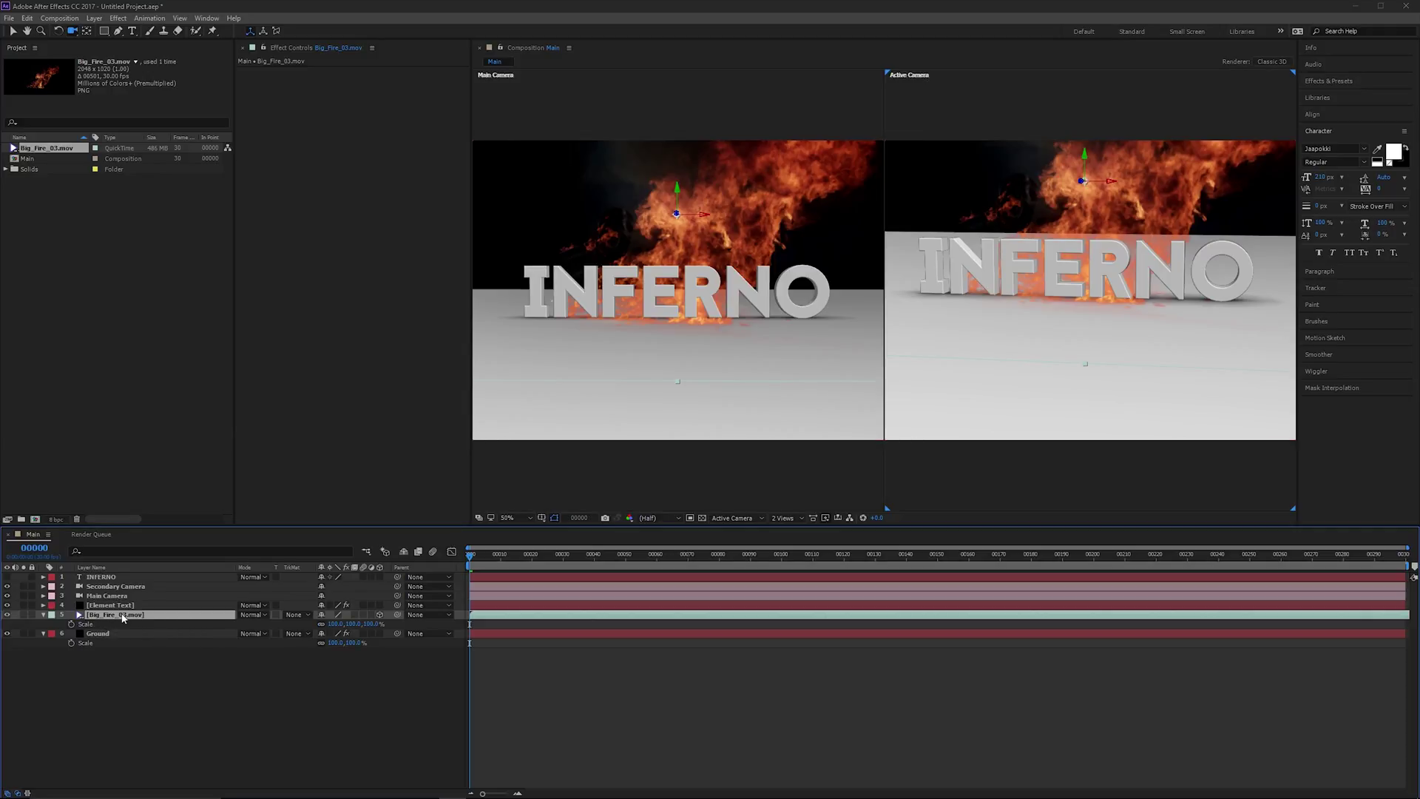
pyautogui.write('Fire')
pyautogui.press('Return')
pyautogui.moveTo(349, 623); pyautogui.dragTo(373, 623)
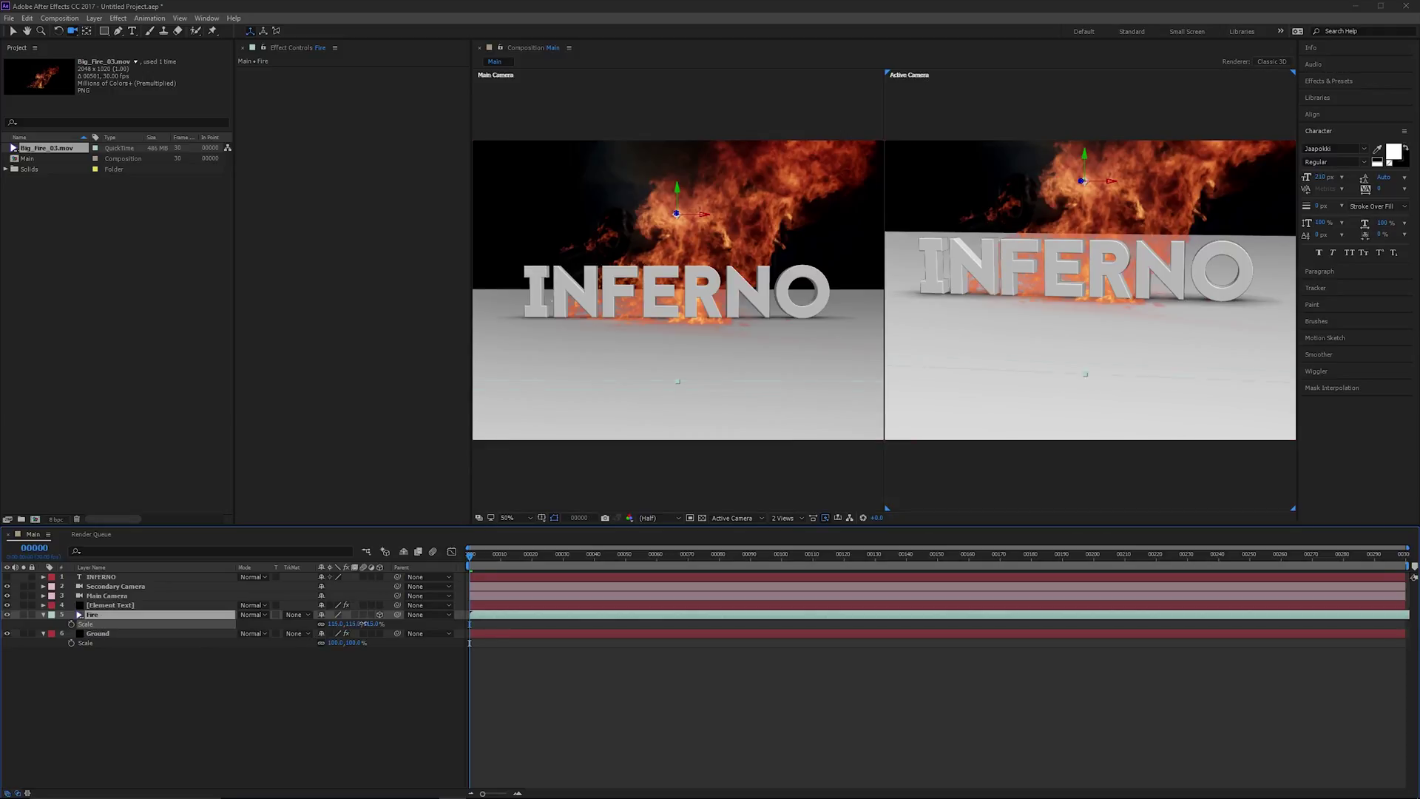
pyautogui.click(355, 624)
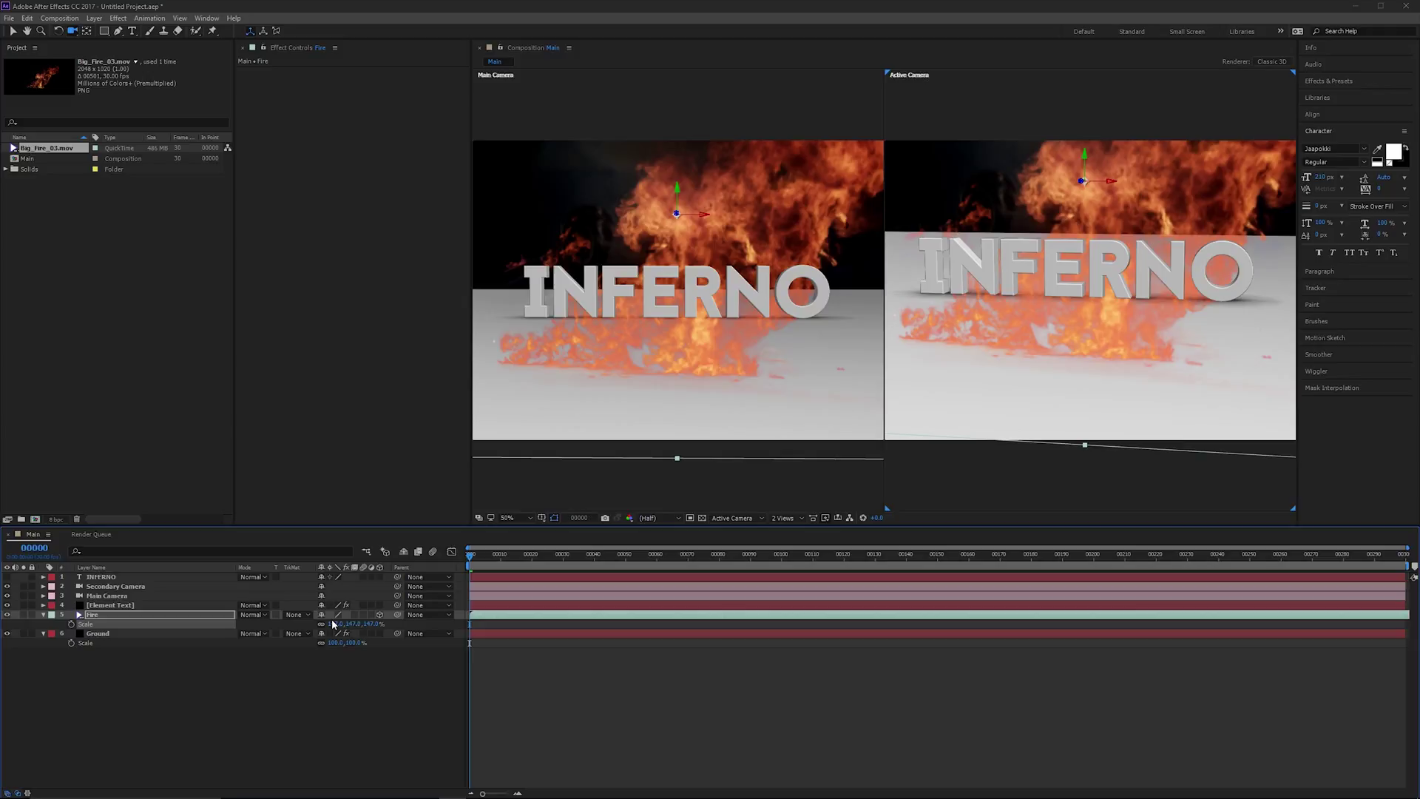
pyautogui.press('Return')
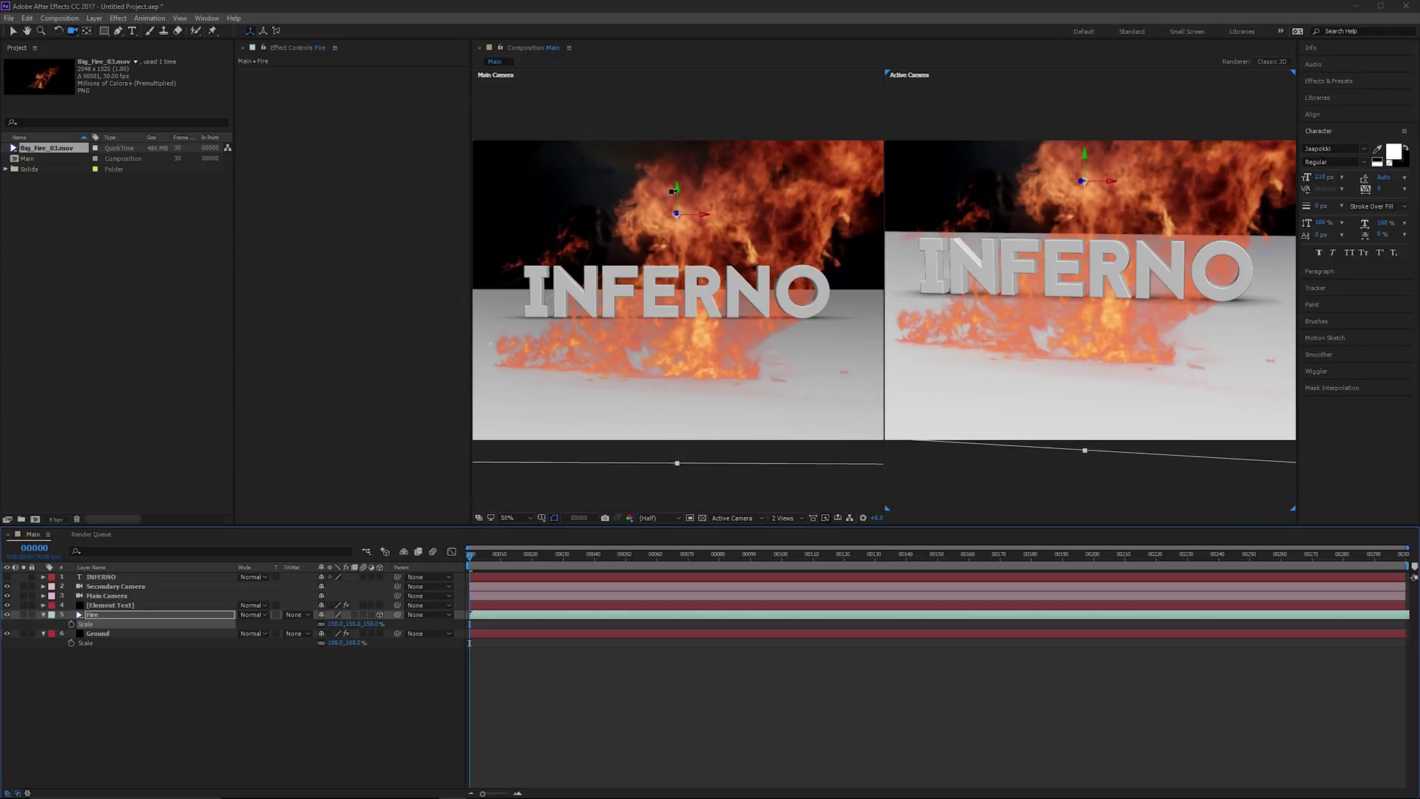
# Move the Fire layer up and right behind INFERNO, checking it solo, then reframe.
pyautogui.press('w')
pyautogui.moveTo(678, 195); pyautogui.dragTo(691, 162)
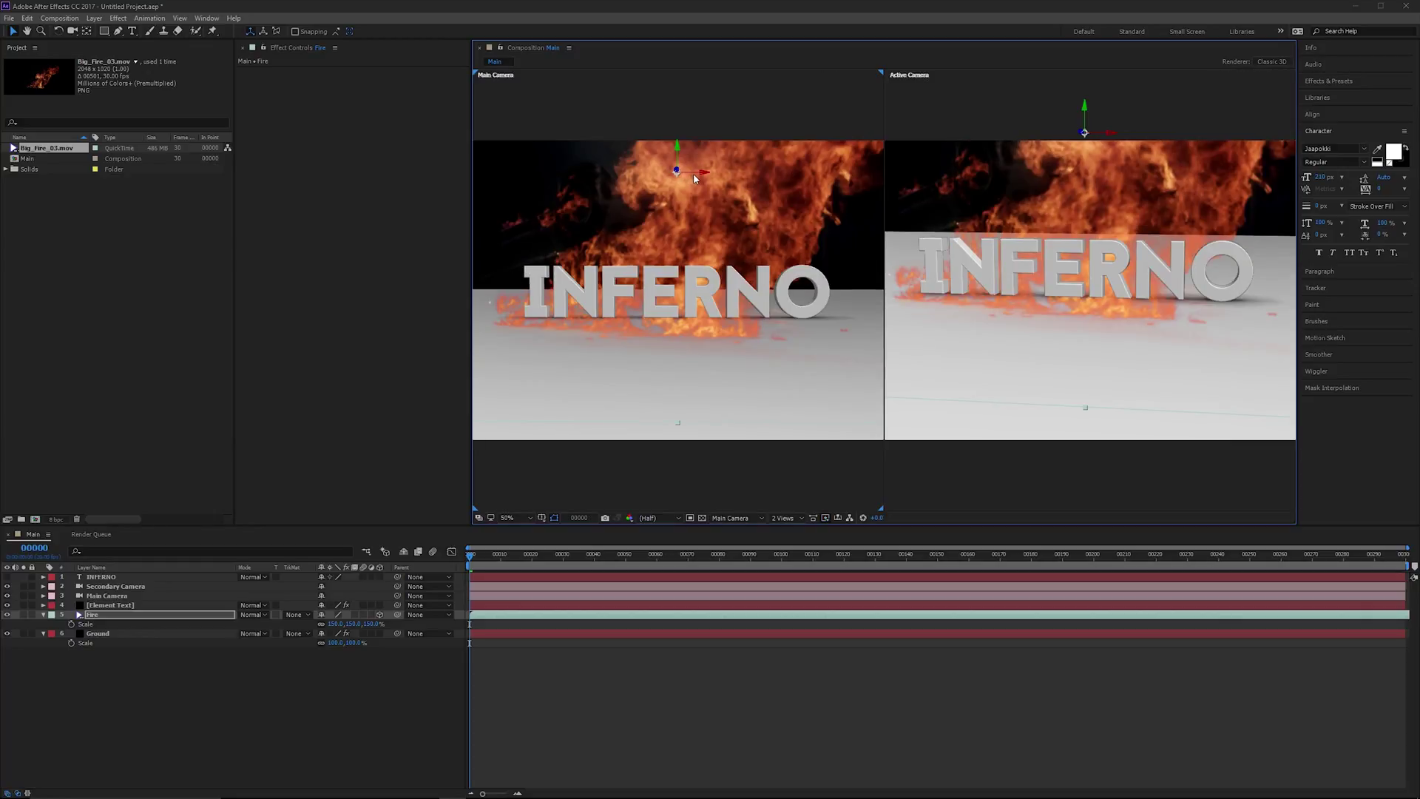
pyautogui.moveTo(698, 177); pyautogui.dragTo(728, 177)
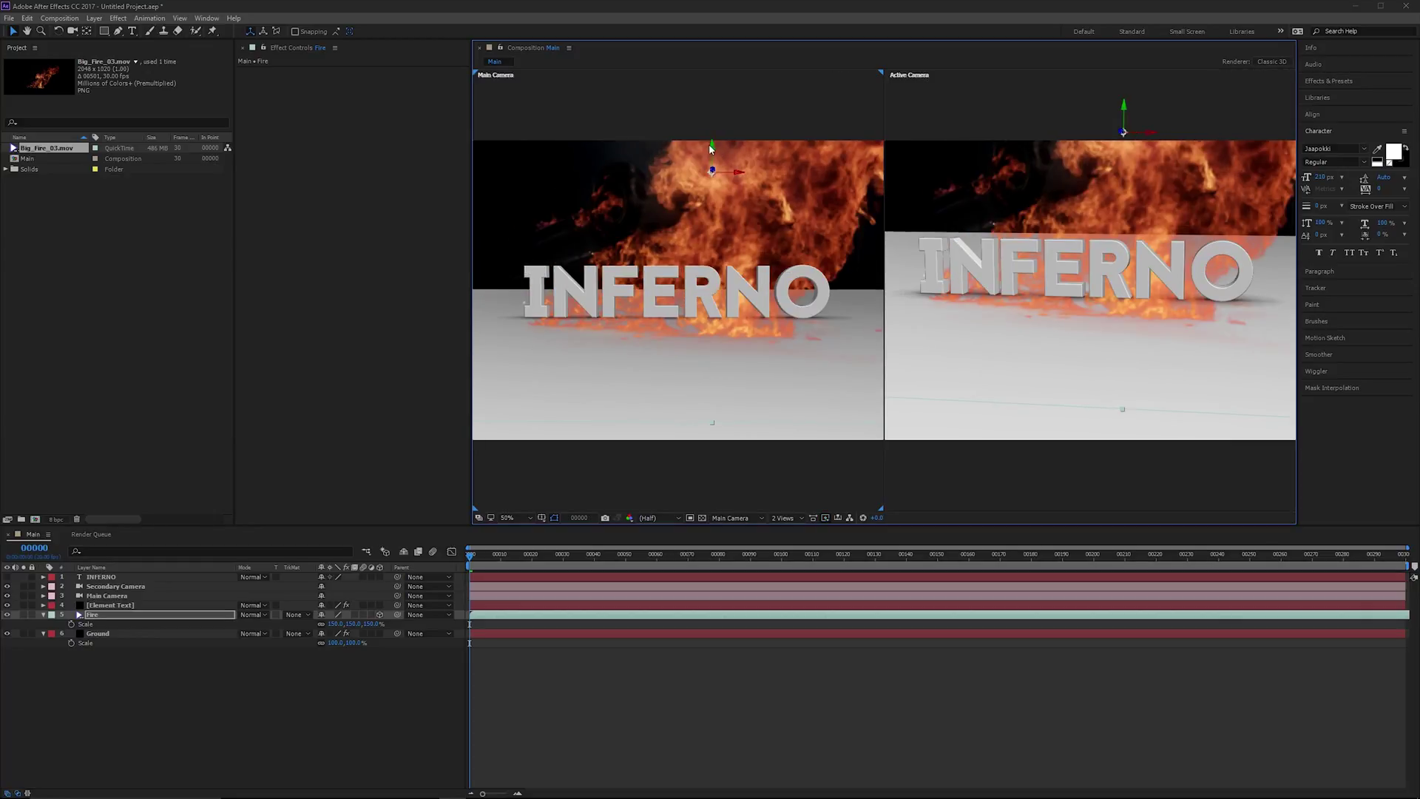
pyautogui.moveTo(714, 151); pyautogui.dragTo(717, 144)
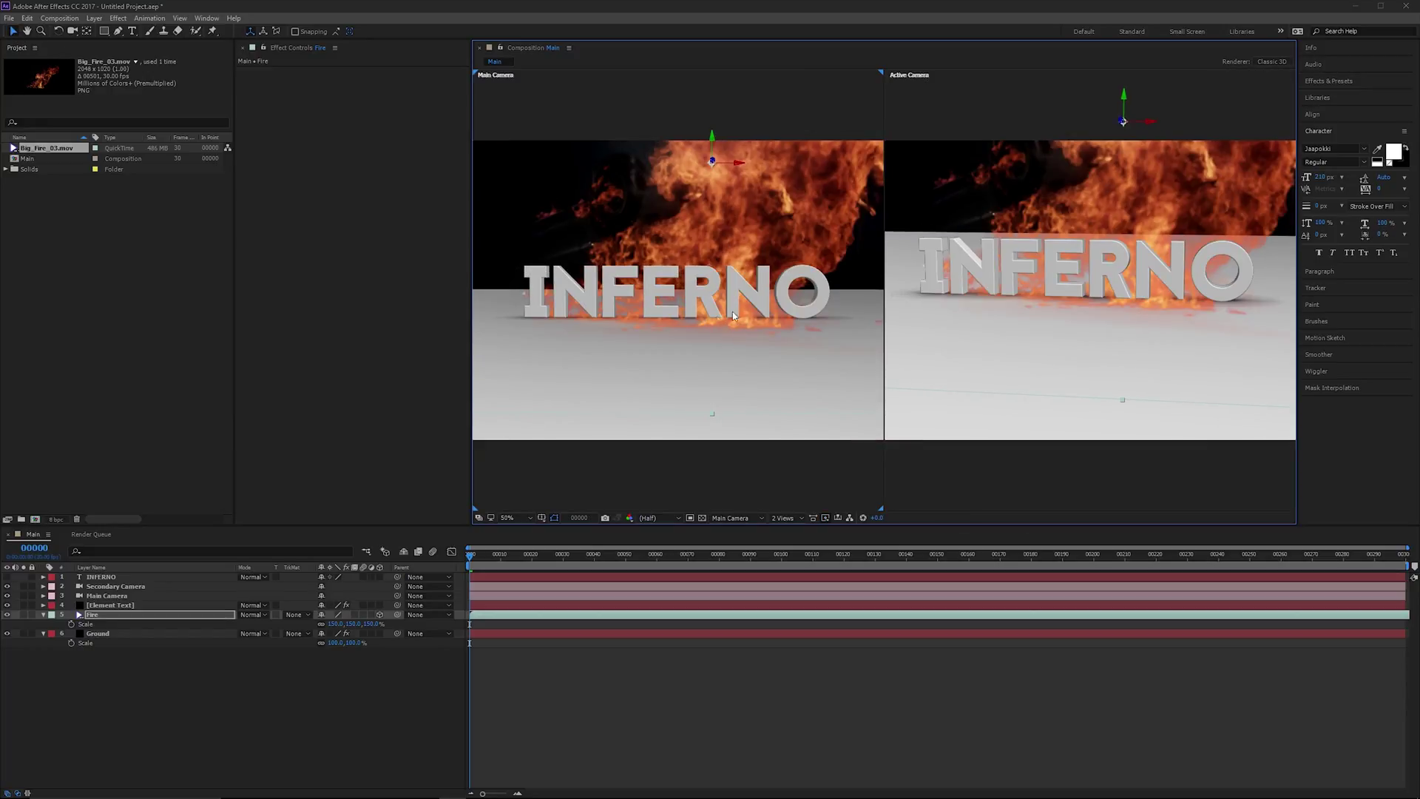
pyautogui.click(23, 614)
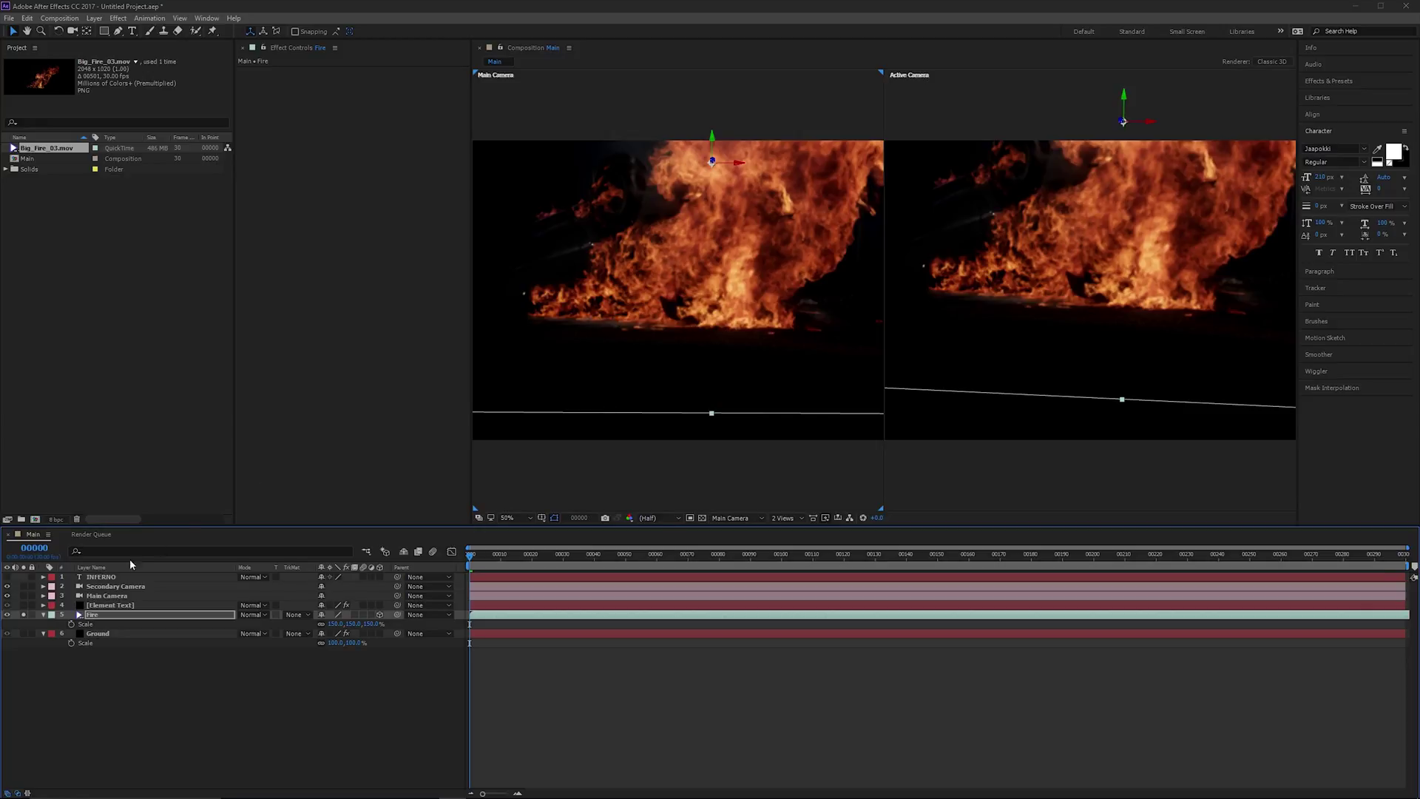
pyautogui.click(24, 614)
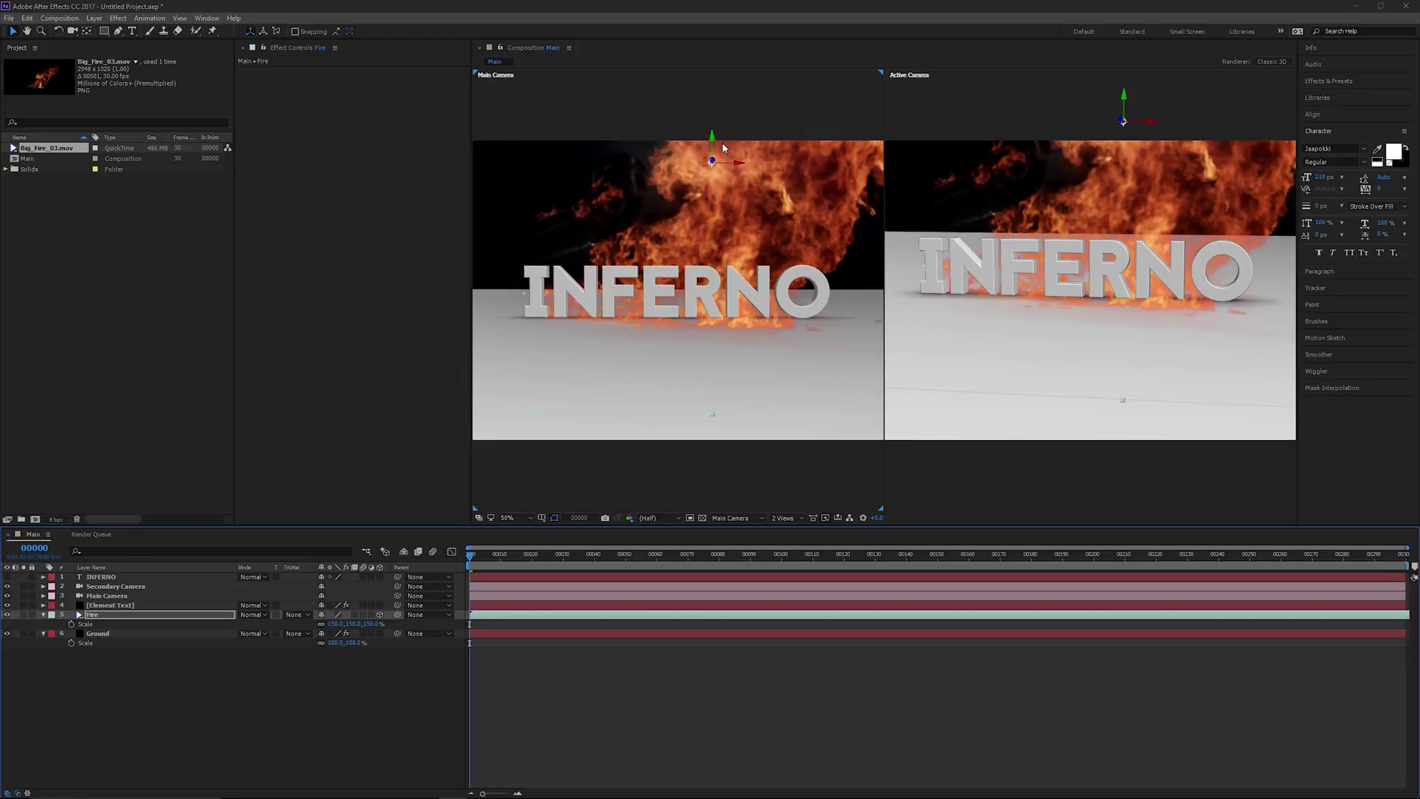
pyautogui.moveTo(712, 170); pyautogui.dragTo(731, 307)
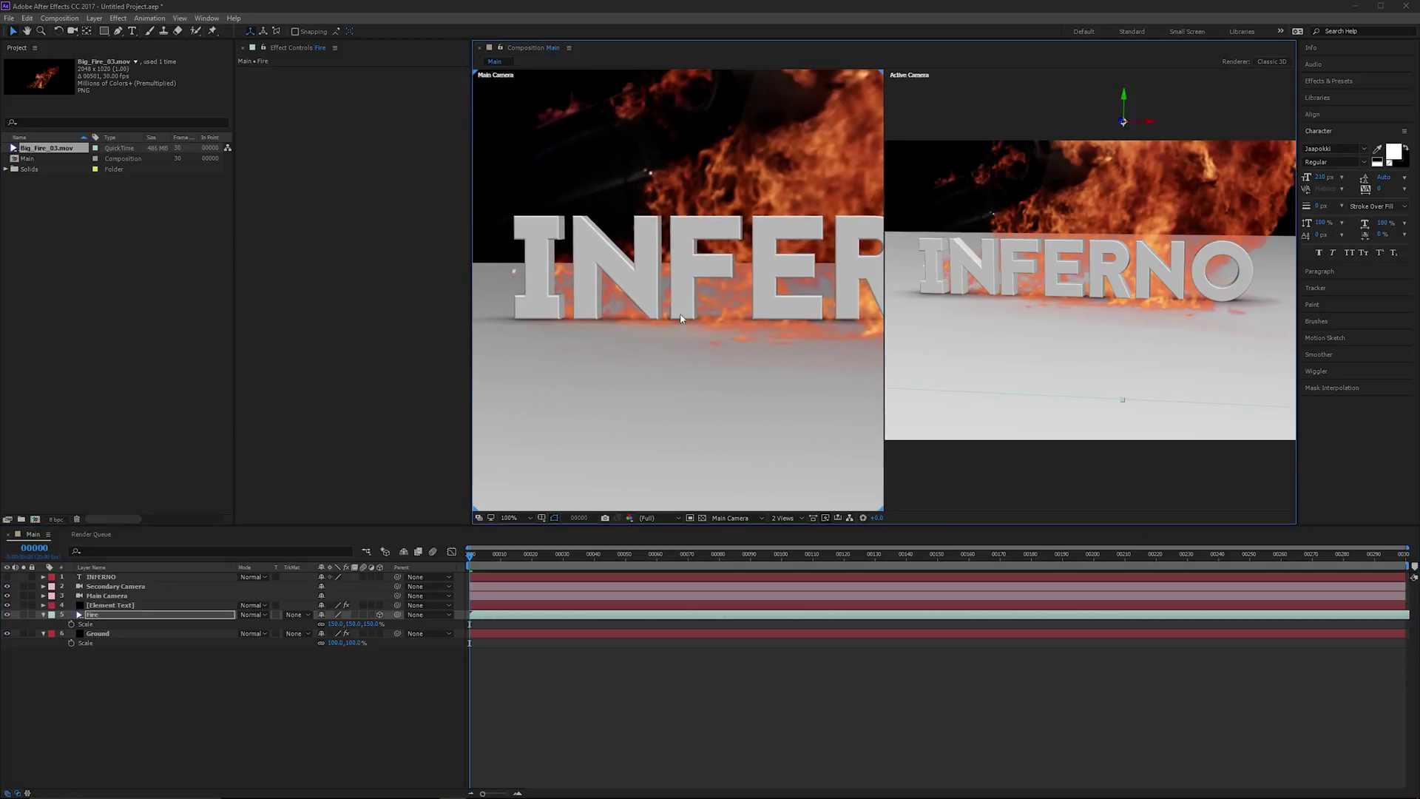
pyautogui.scroll(1, 759, 226)
pyautogui.scroll(1, 760, 226)
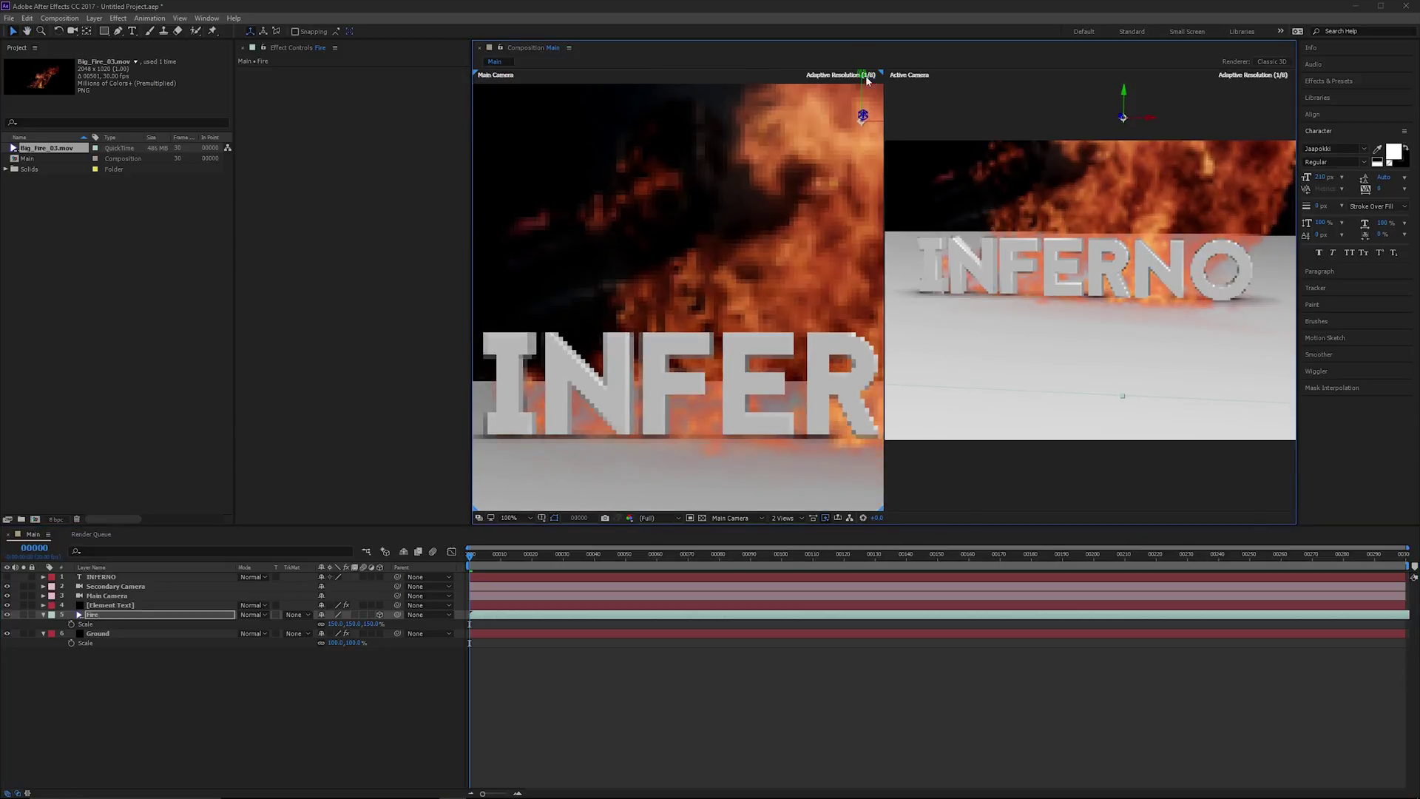
pyautogui.scroll(-1, 750, 339)
pyautogui.moveTo(759, 331); pyautogui.dragTo(691, 323)
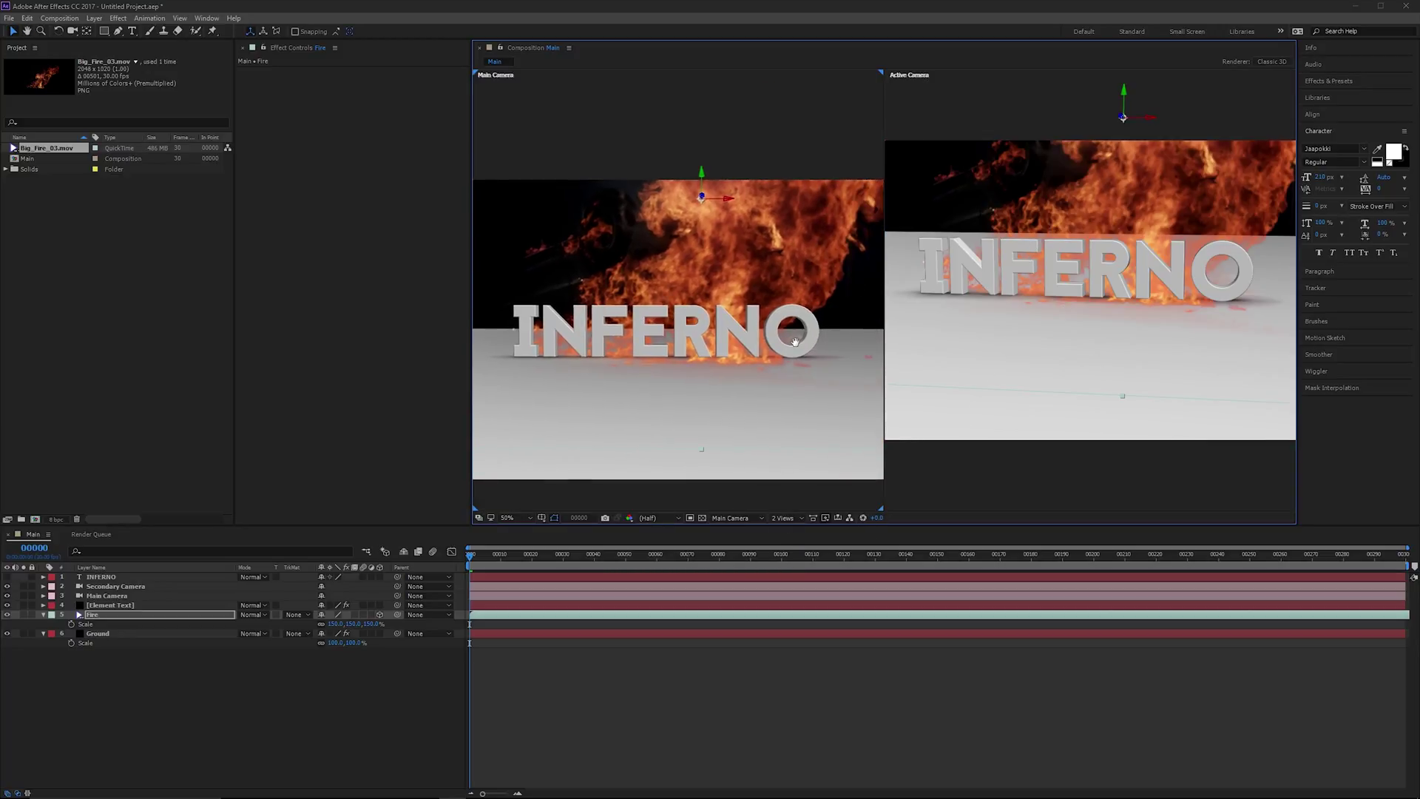
# Switch to a 1 View layout through Main Camera, preview the fire, then select Ground.
pyautogui.click(786, 518)
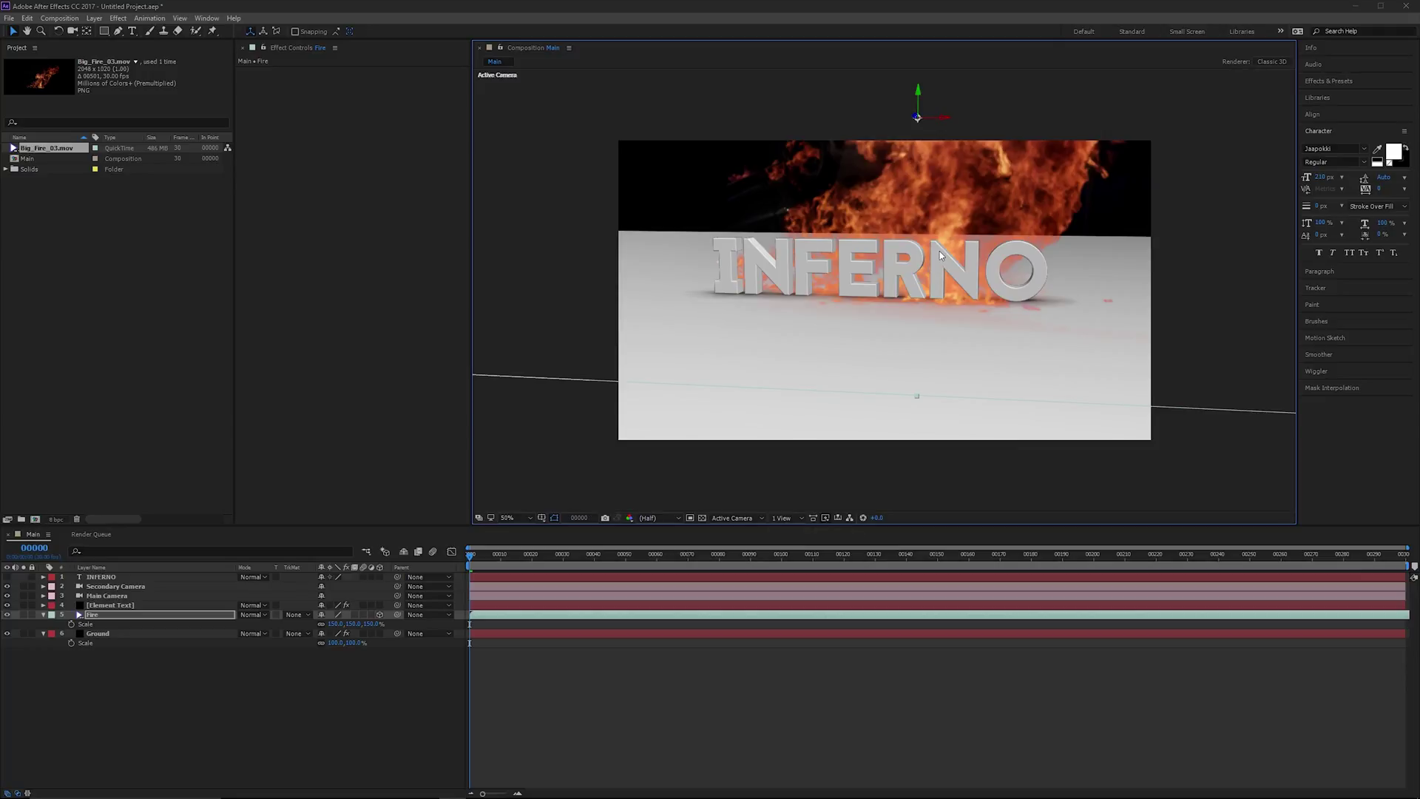
pyautogui.click(732, 517)
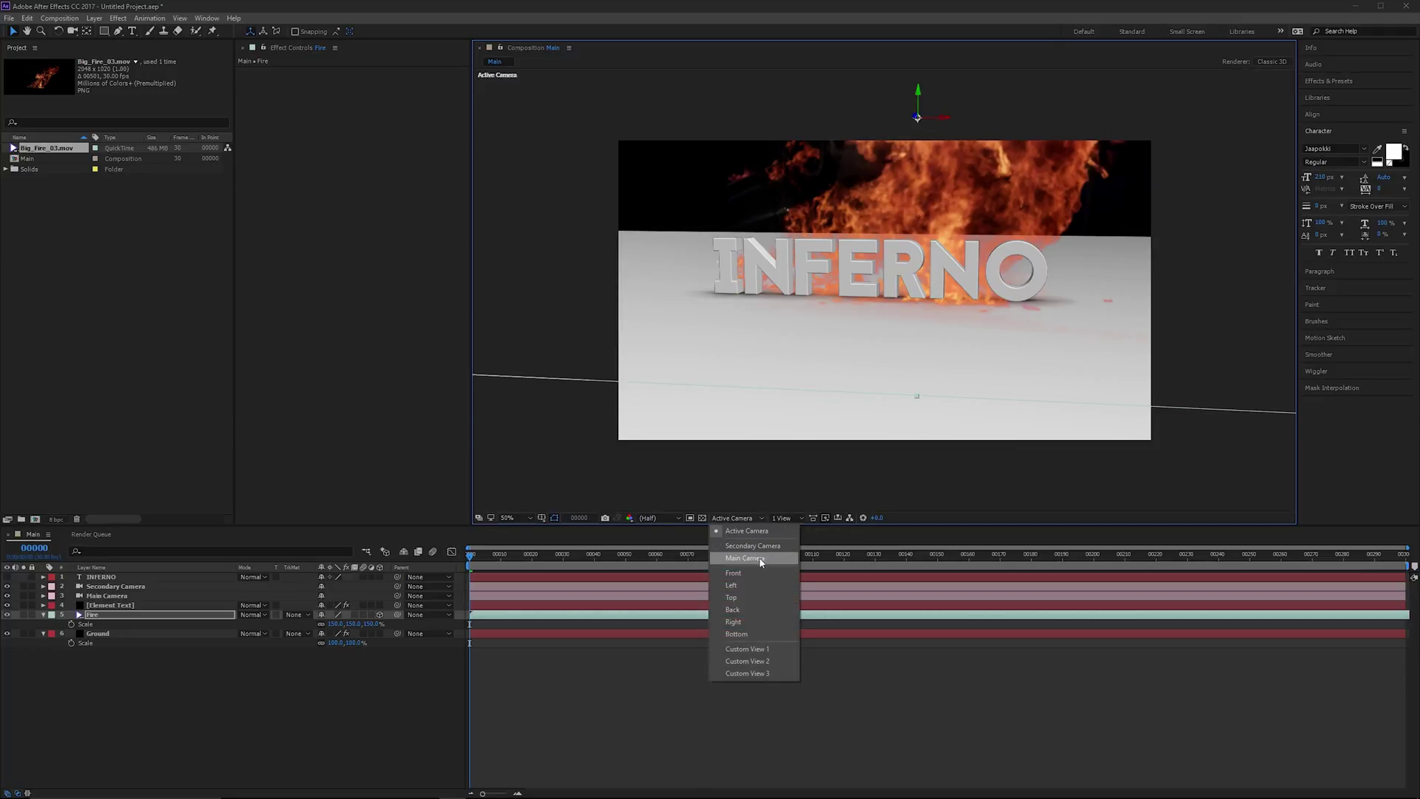
pyautogui.click(763, 555)
pyautogui.press('space')
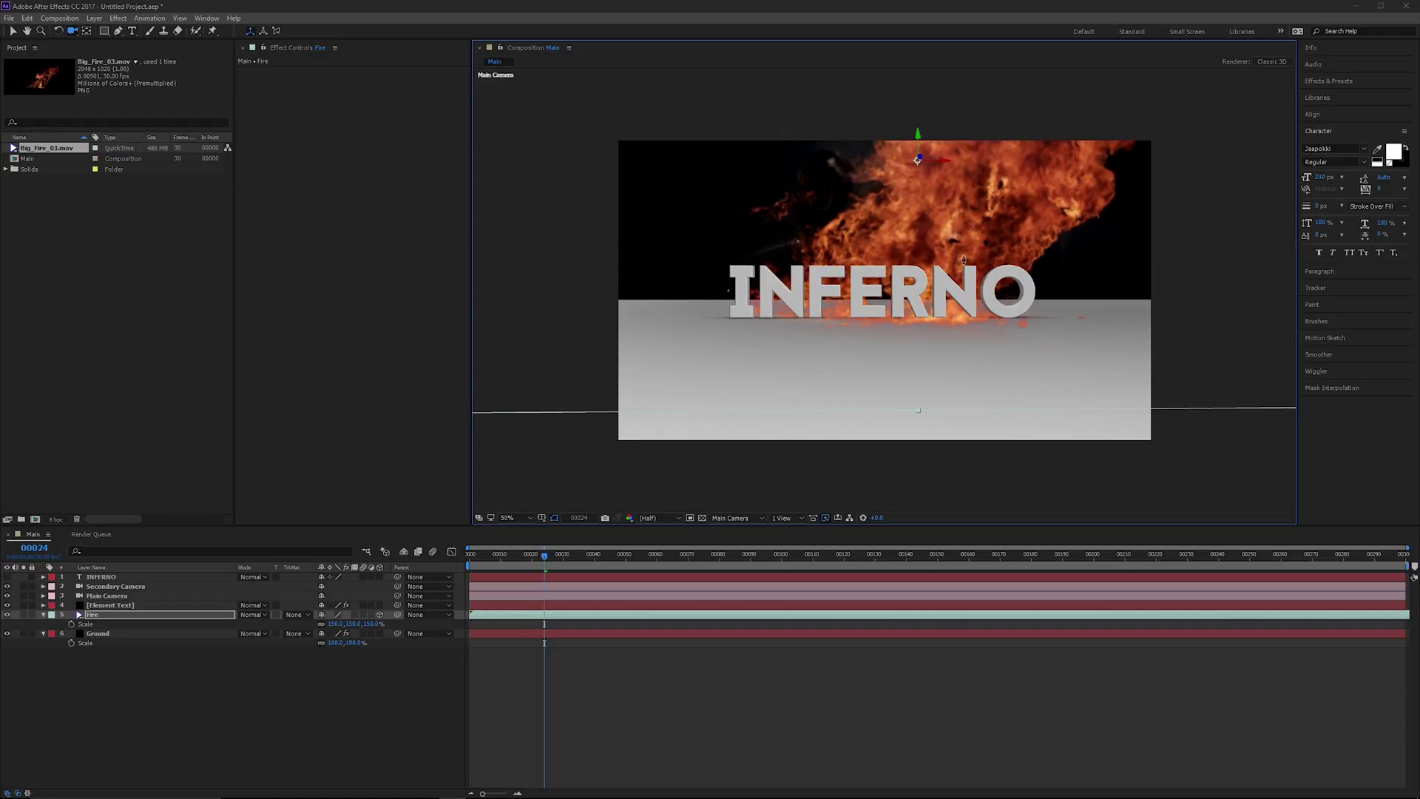
pyautogui.press('space')
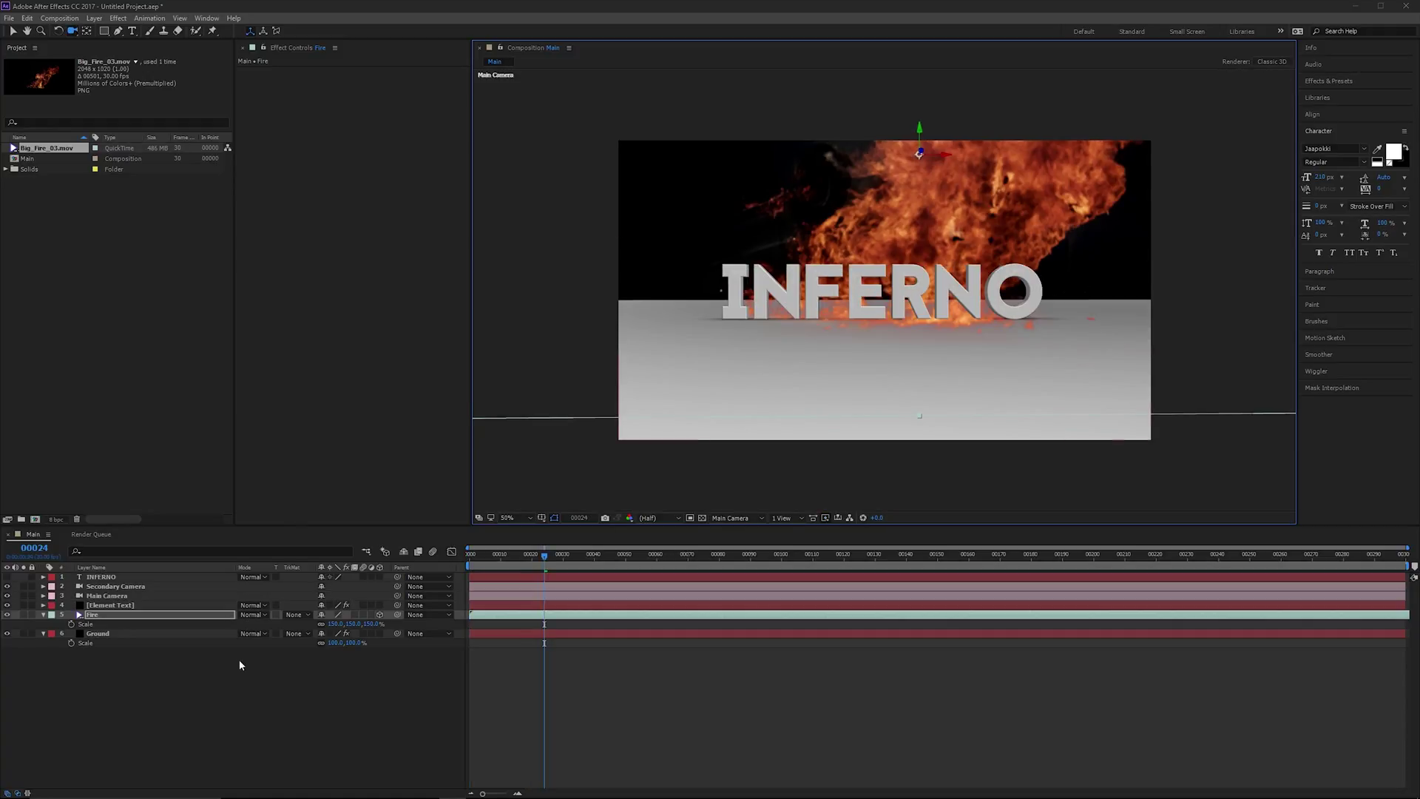
pyautogui.click(97, 634)
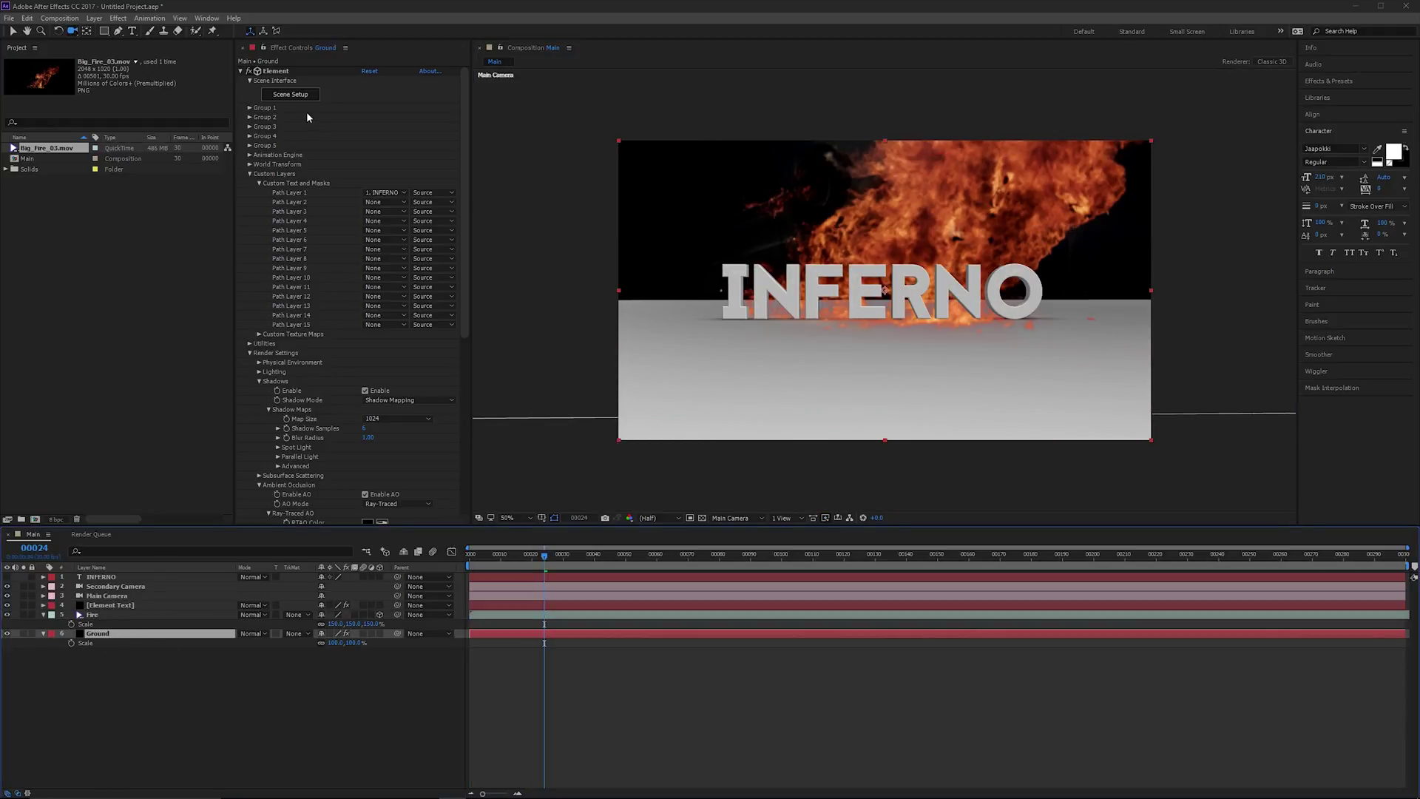
# Browse the Pro_Shaders_2 Concrete materials and apply one to the INFERNO text.
pyautogui.click(291, 95)
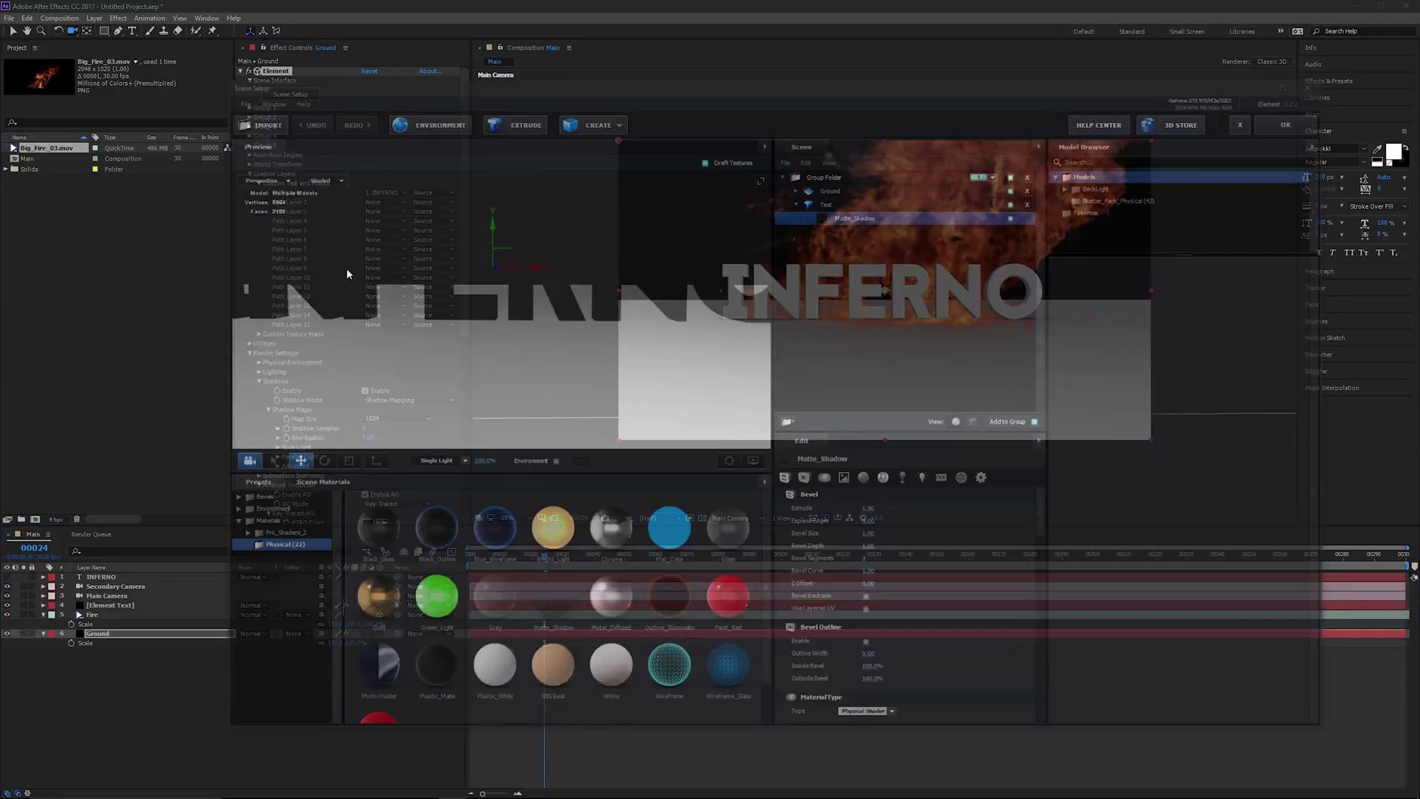
pyautogui.click(272, 534)
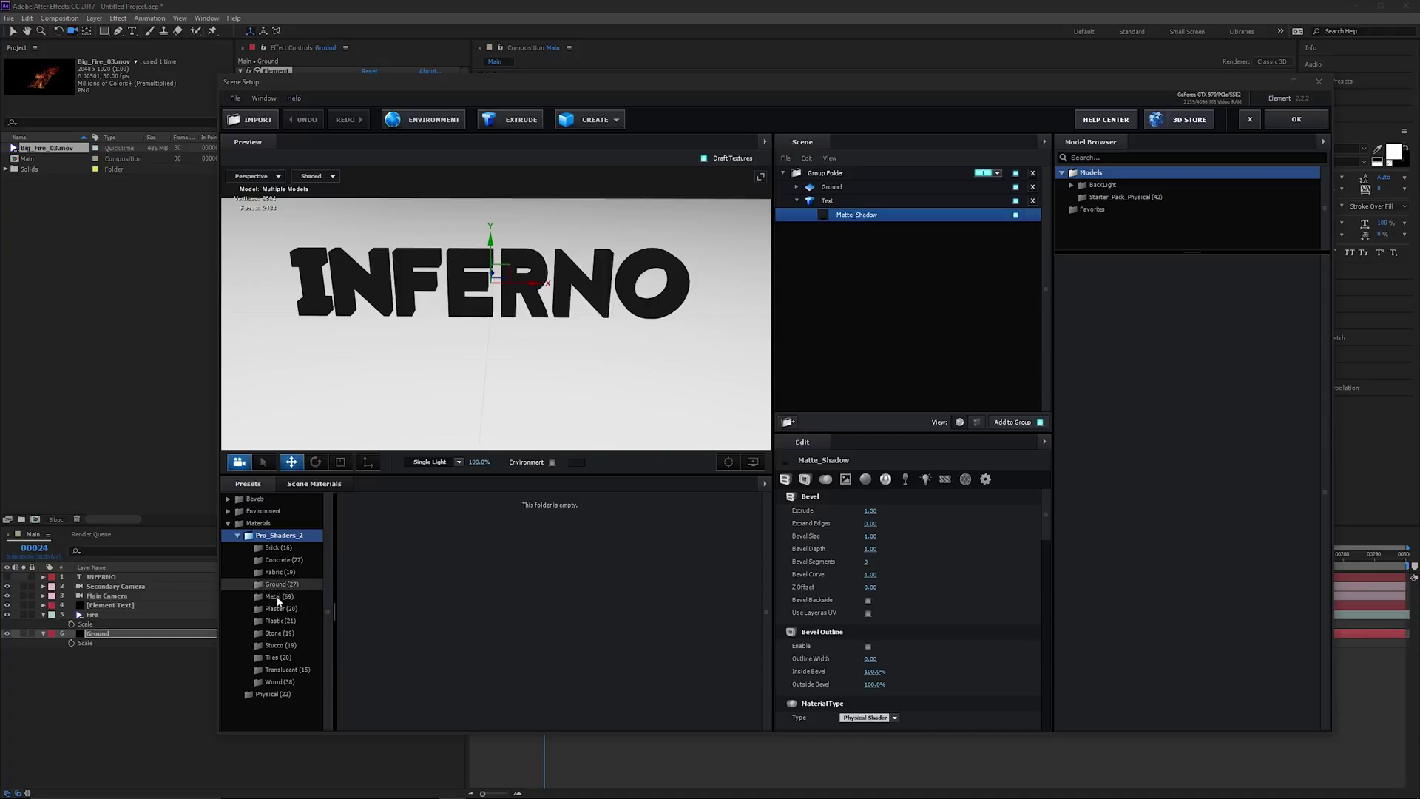
pyautogui.click(279, 584)
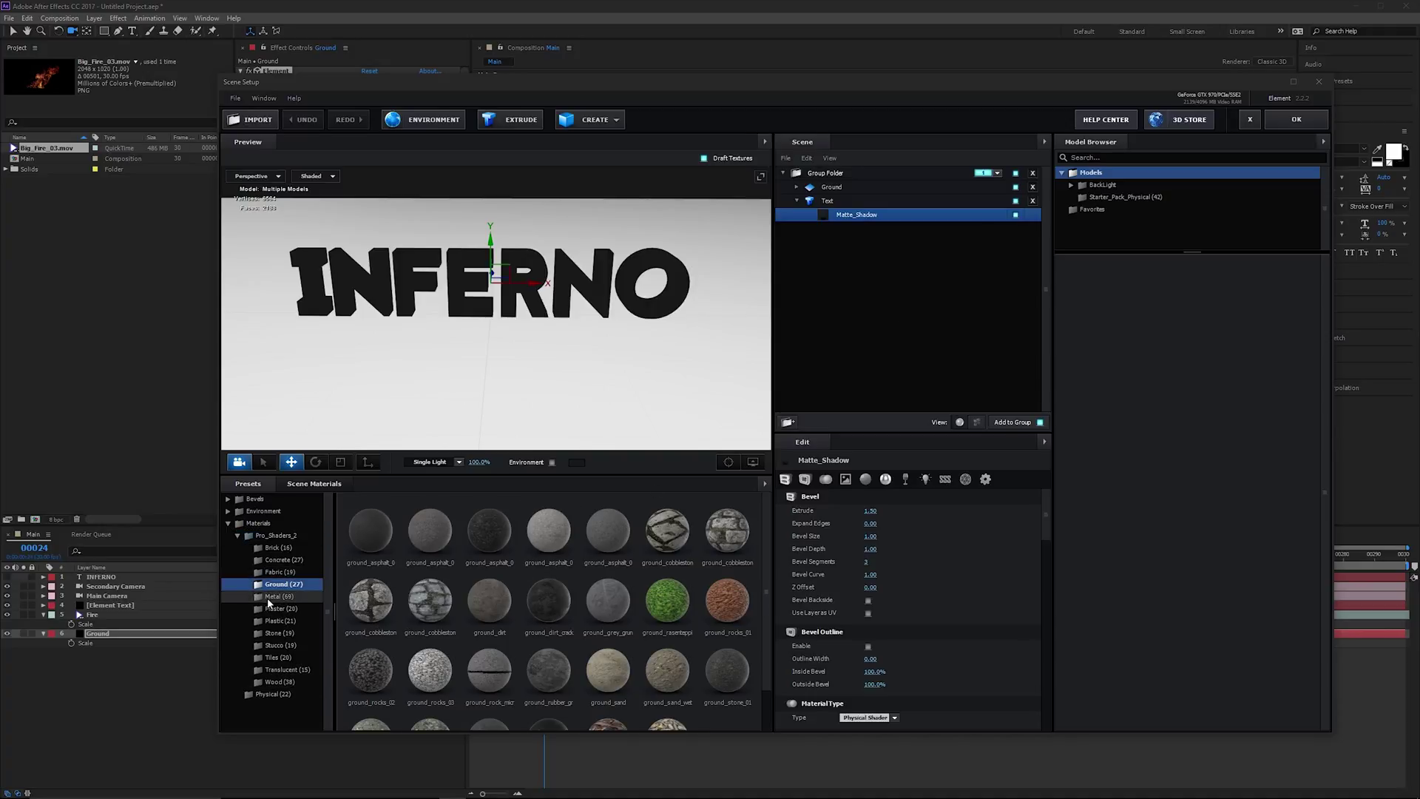
pyautogui.click(280, 559)
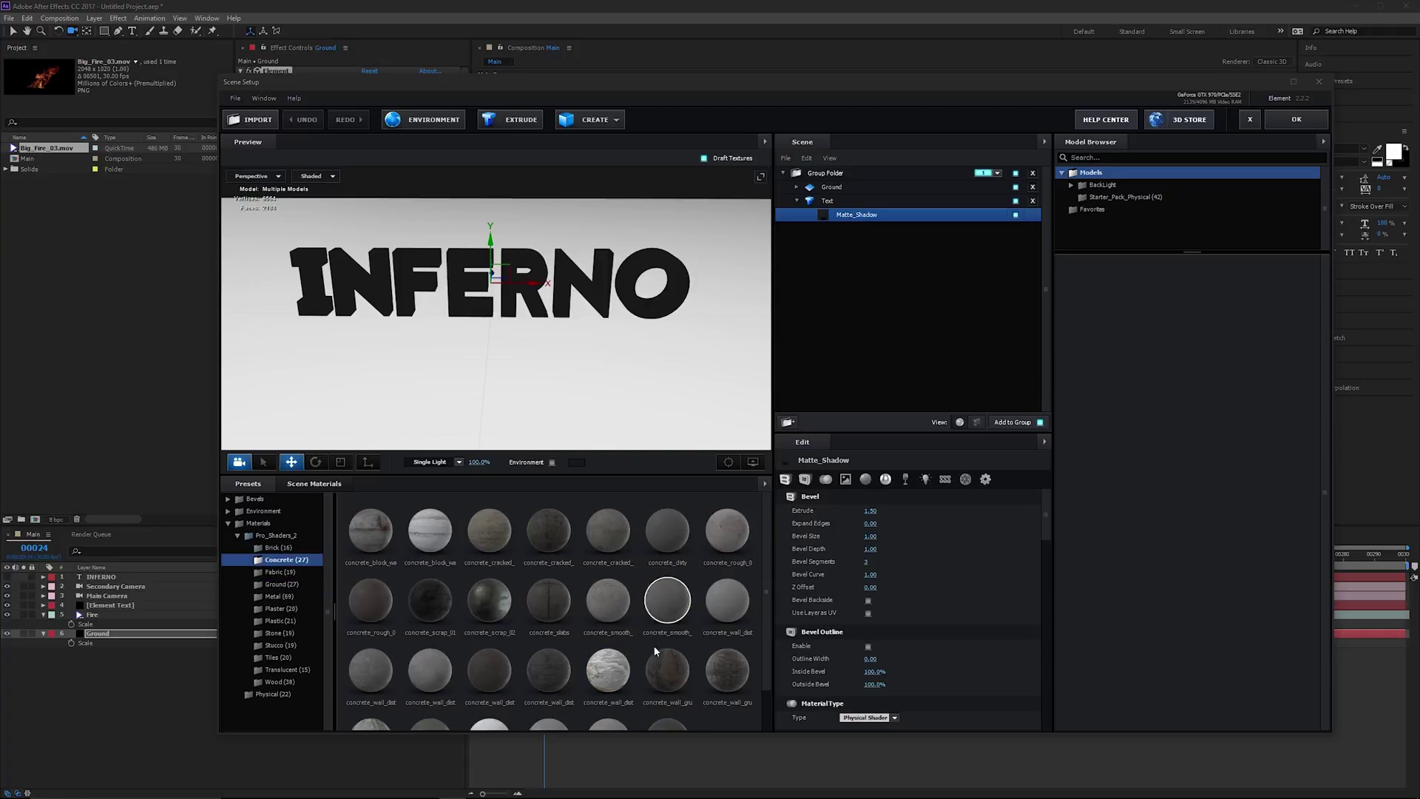
pyautogui.scroll(-2, 654, 653)
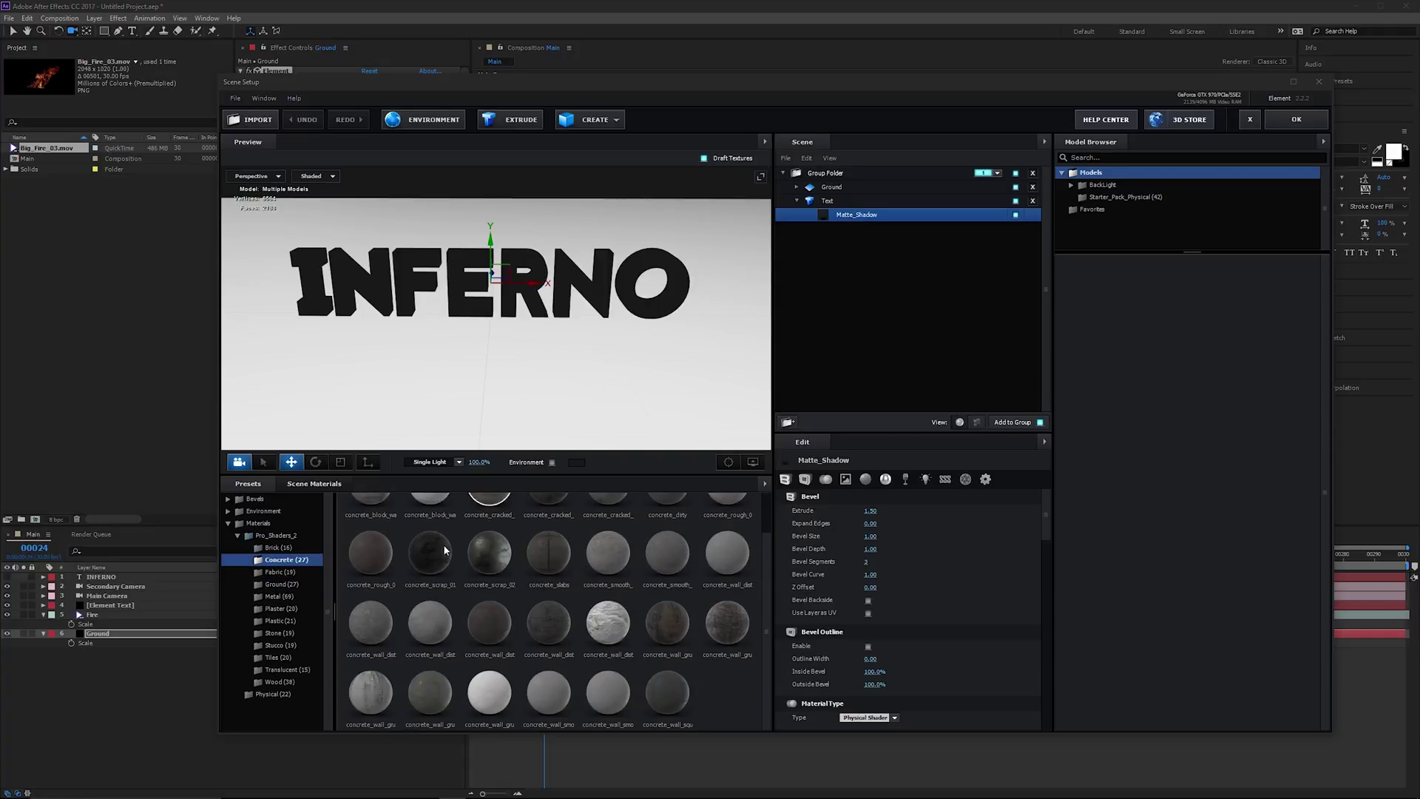
pyautogui.scroll(1, 443, 549)
pyautogui.scroll(5, 967, 585)
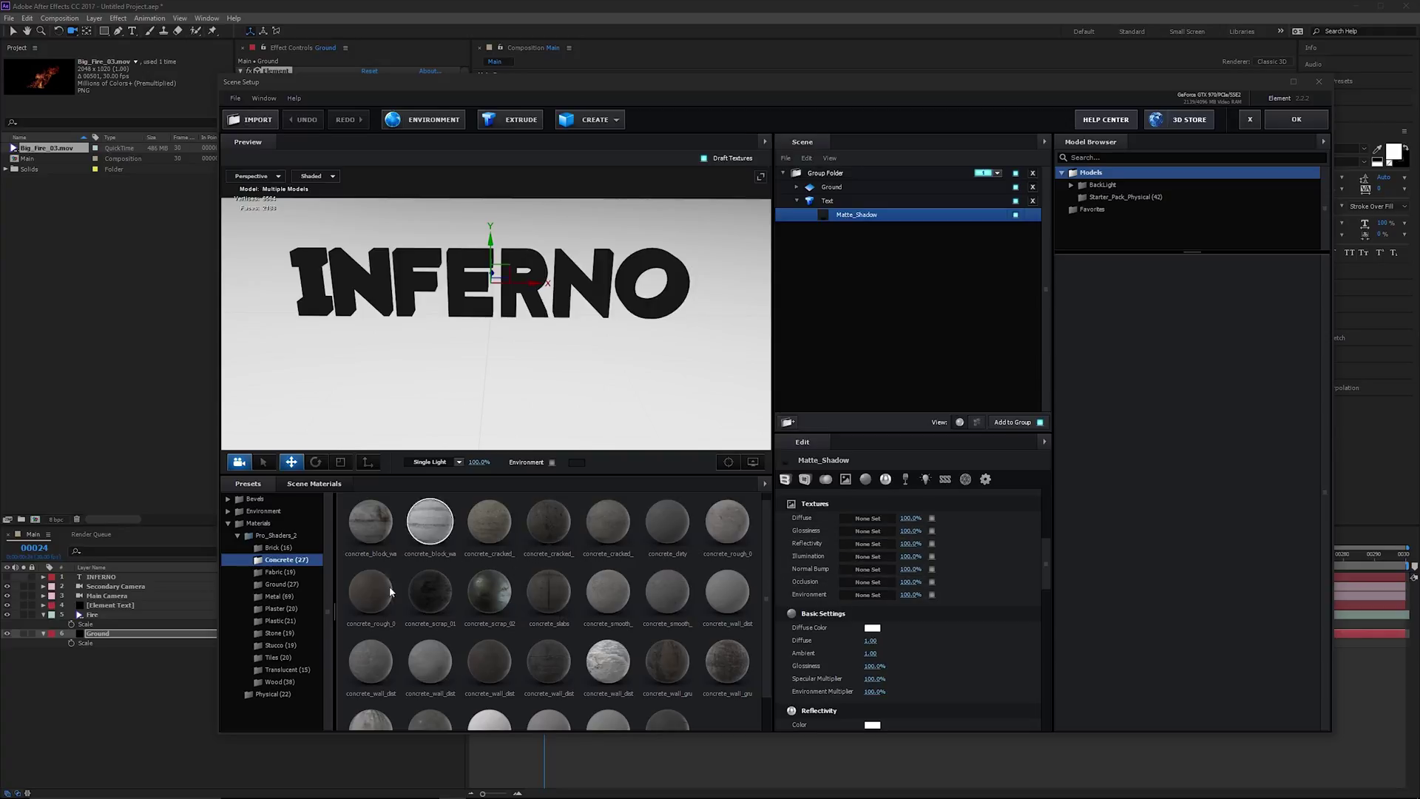
pyautogui.doubleClick(489, 594)
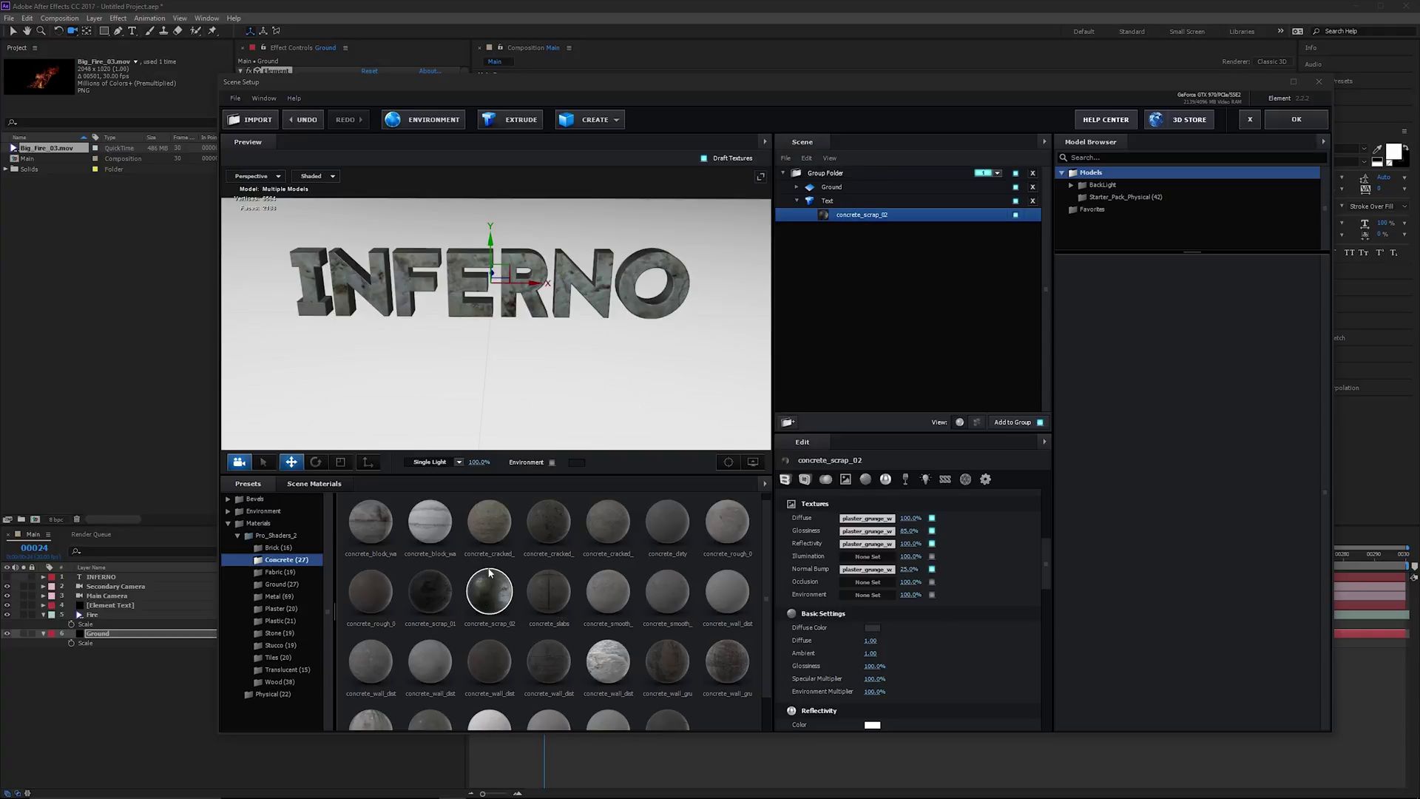
# Give the Ground plane a lighter concrete texture after trying a rocky one.
pyautogui.click(831, 186)
pyautogui.scroll(-2, 548, 632)
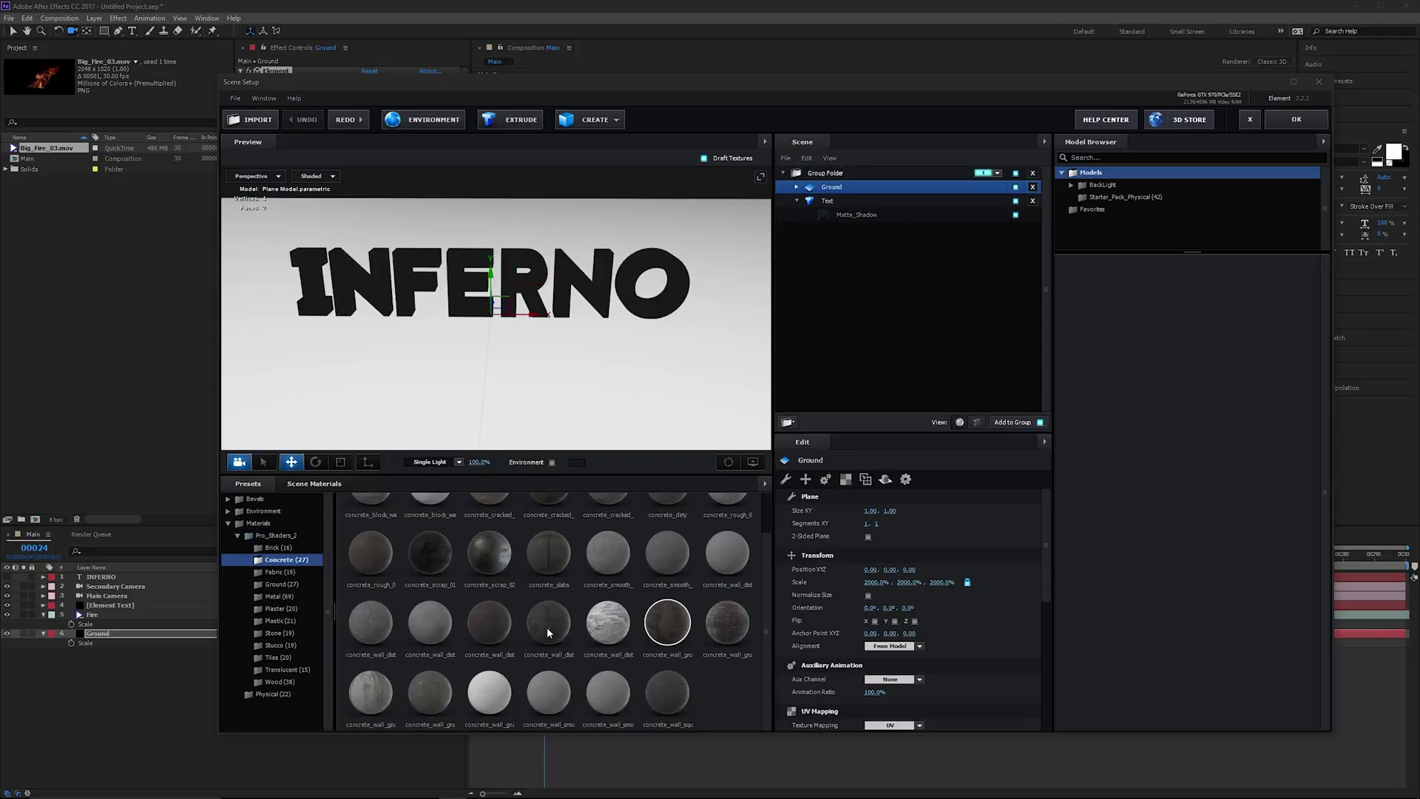
pyautogui.doubleClick(549, 552)
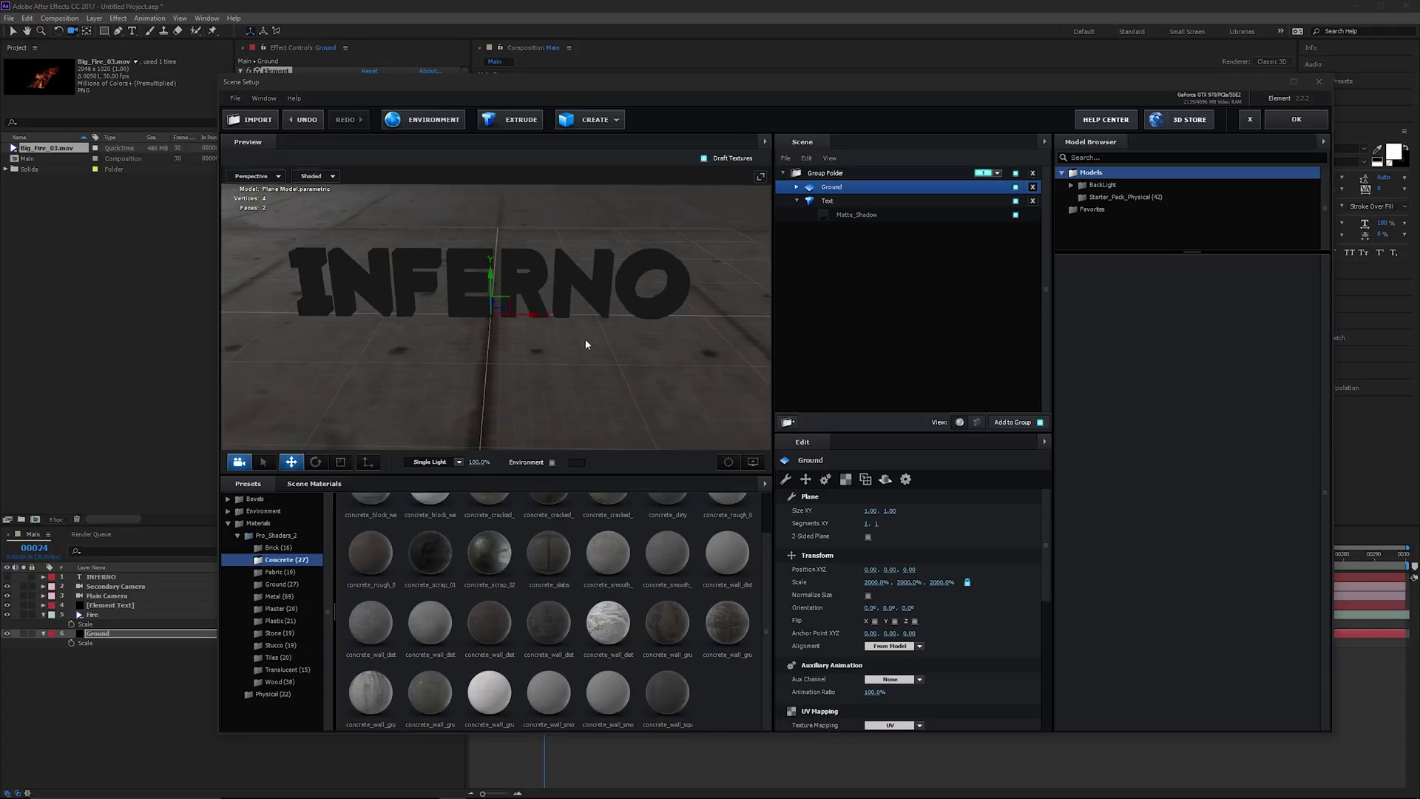
pyautogui.moveTo(576, 358)
pyautogui.mouseDown()
pyautogui.moveTo(588, 310)
pyautogui.moveTo(577, 334)
pyautogui.mouseUp()
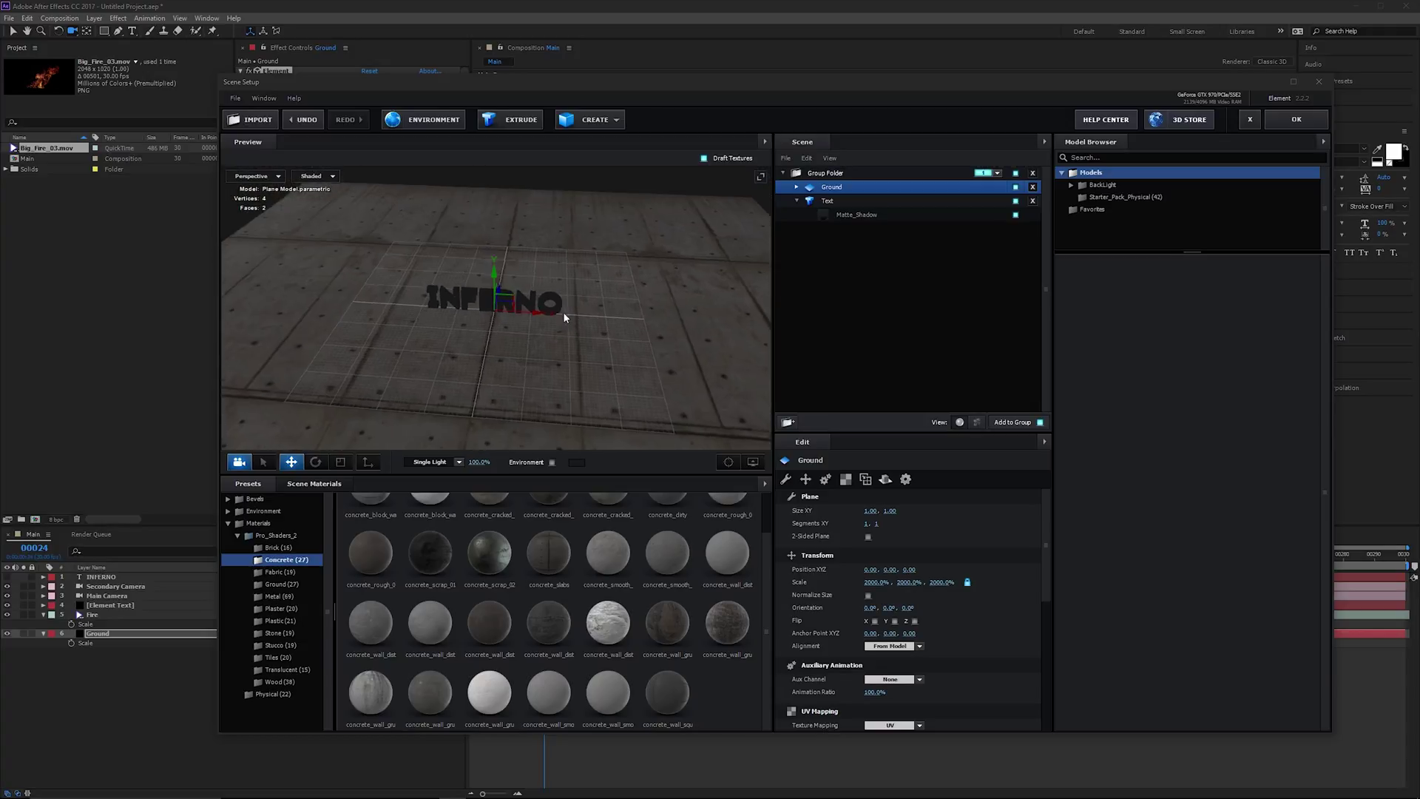
pyautogui.scroll(2, 608, 565)
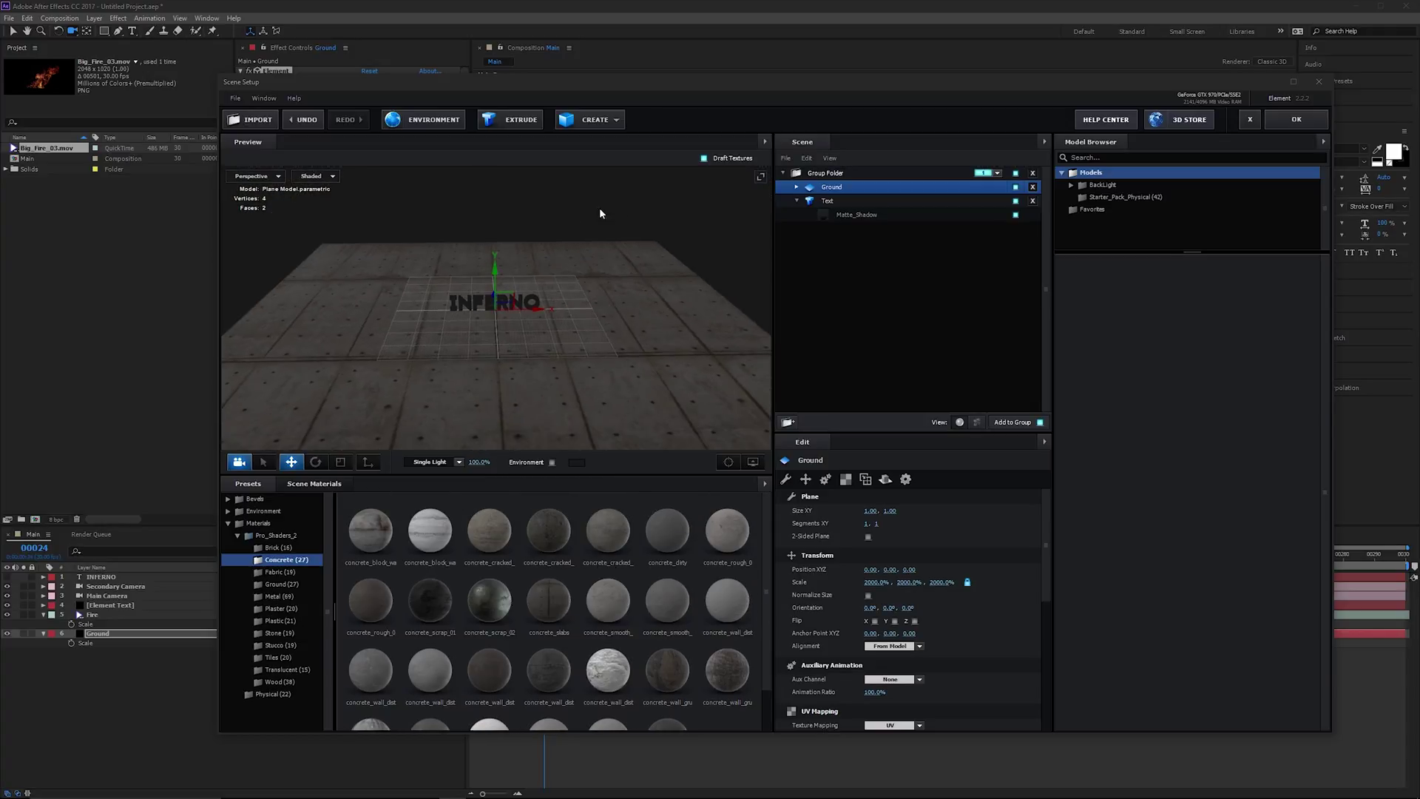
pyautogui.moveTo(606, 366); pyautogui.dragTo(587, 373)
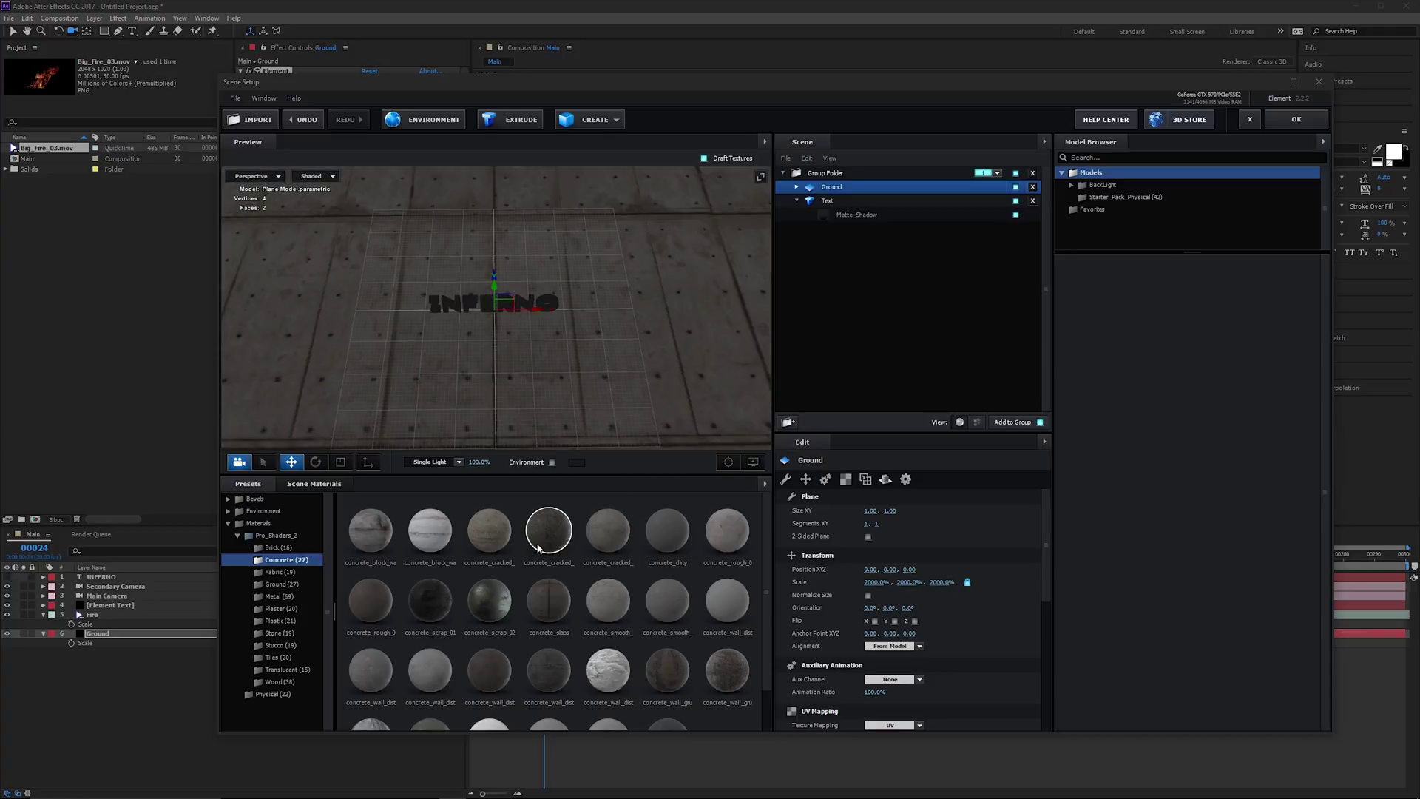
pyautogui.moveTo(541, 543)
pyautogui.mouseDown()
pyautogui.moveTo(589, 334)
pyautogui.moveTo(566, 354)
pyautogui.mouseUp()
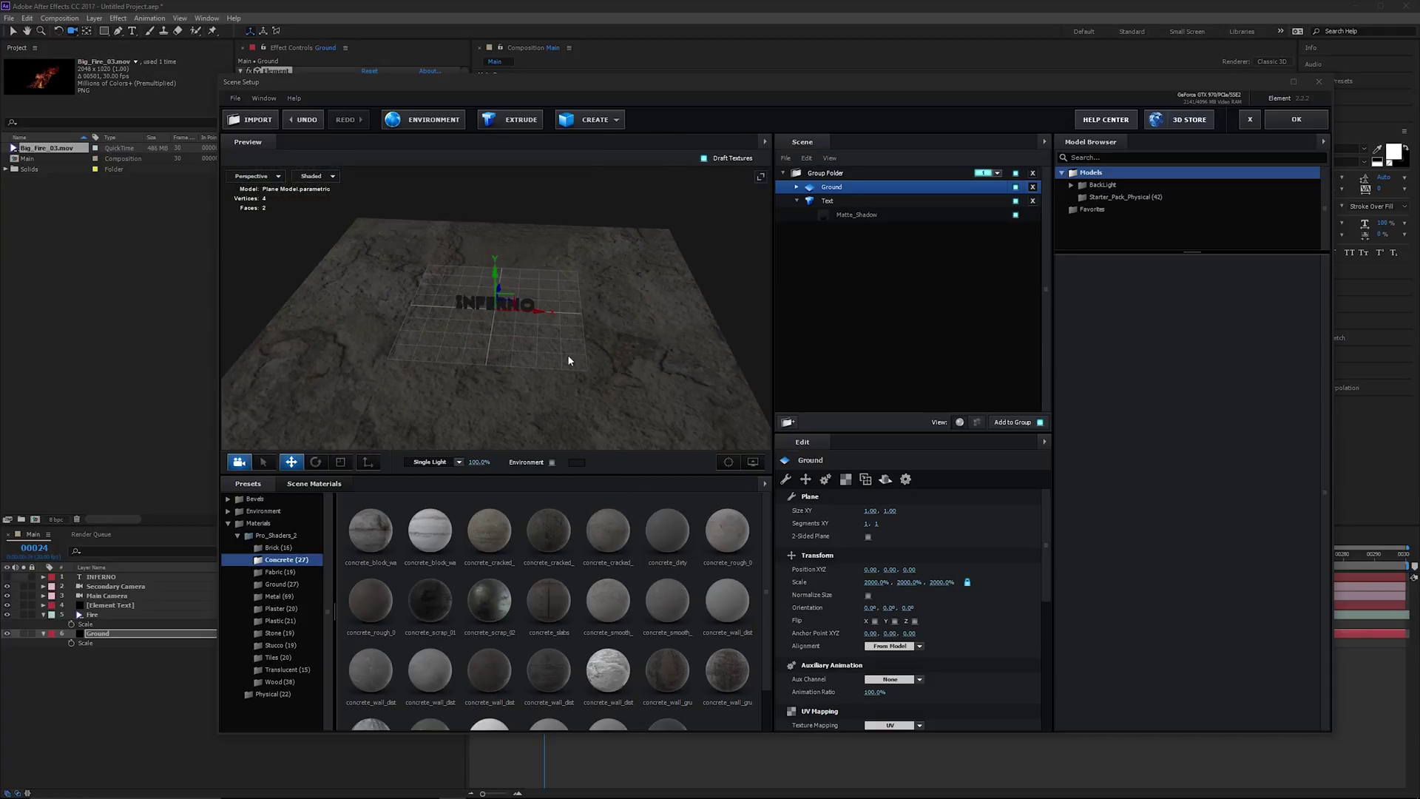
pyautogui.scroll(5, 566, 333)
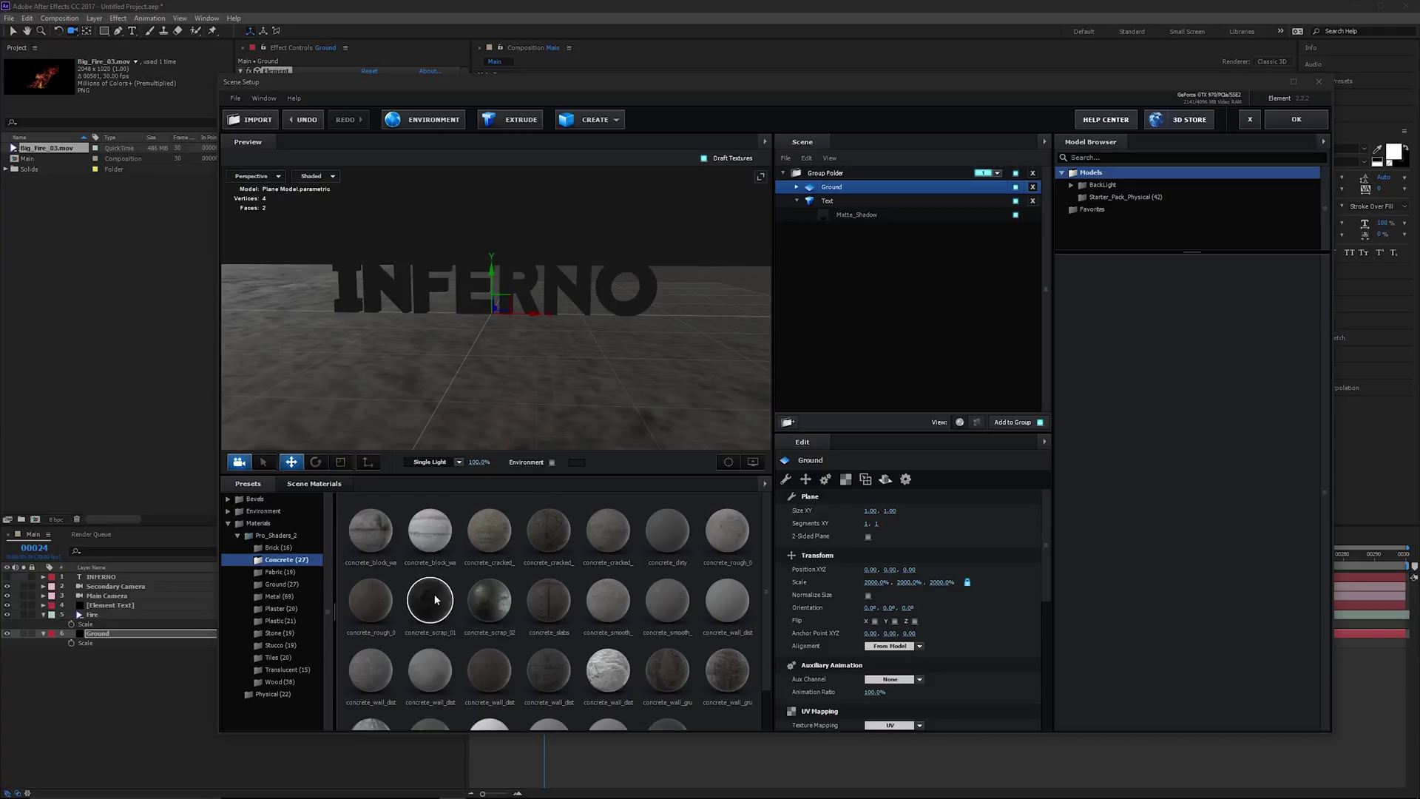
pyautogui.scroll(-1, 663, 629)
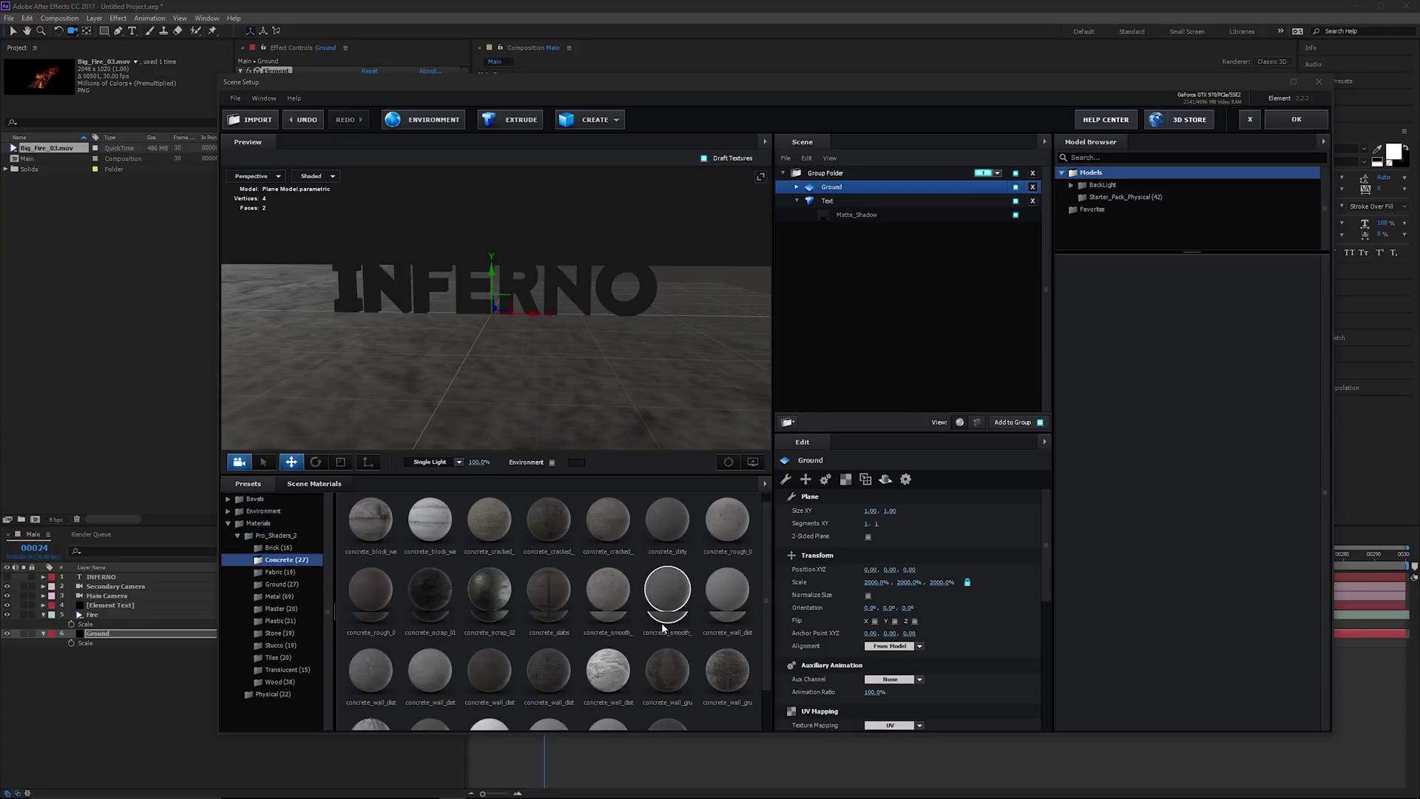
pyautogui.moveTo(549, 606); pyautogui.dragTo(500, 377)
pyautogui.moveTo(614, 334)
pyautogui.mouseDown()
pyautogui.moveTo(607, 379)
pyautogui.moveTo(623, 338)
pyautogui.mouseUp()
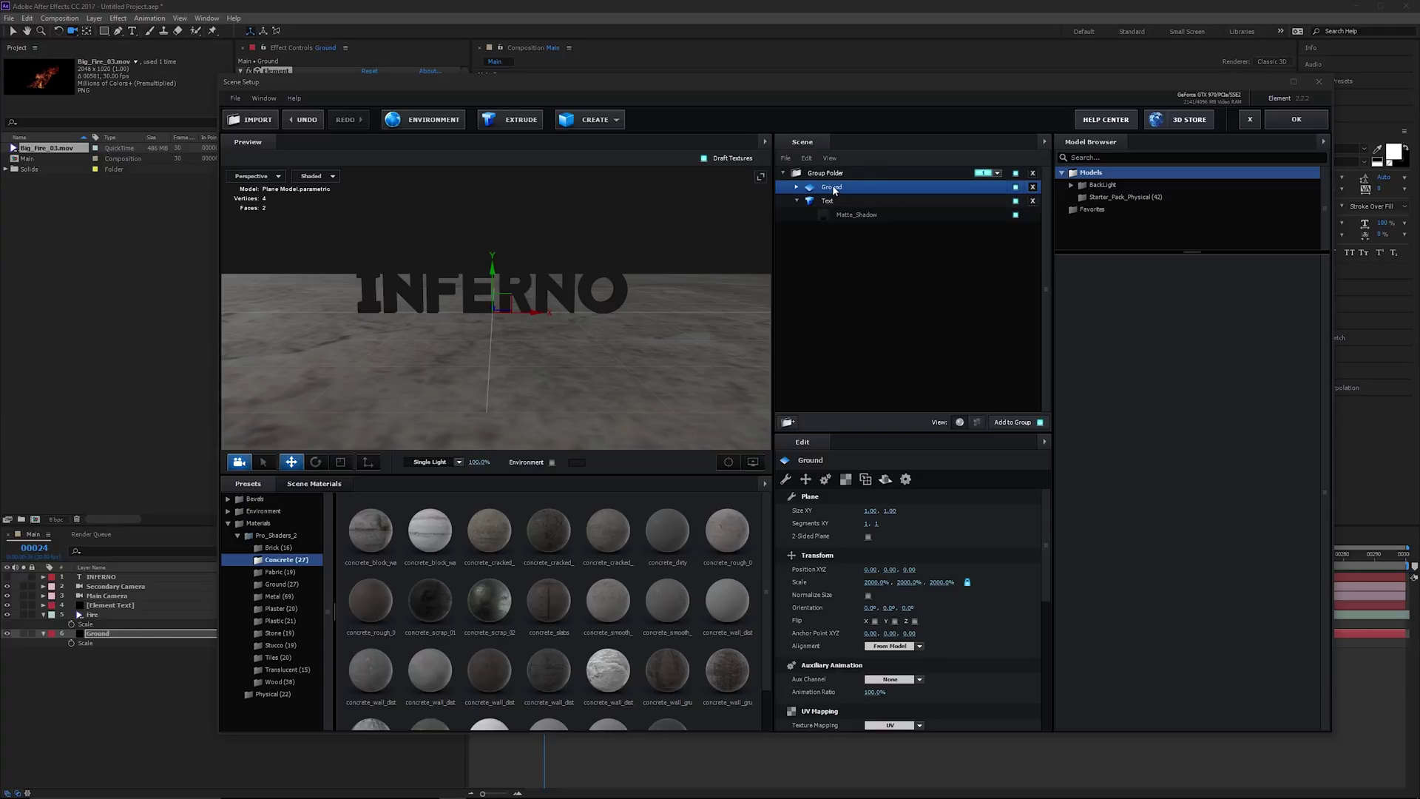
pyautogui.scroll(-1, 943, 561)
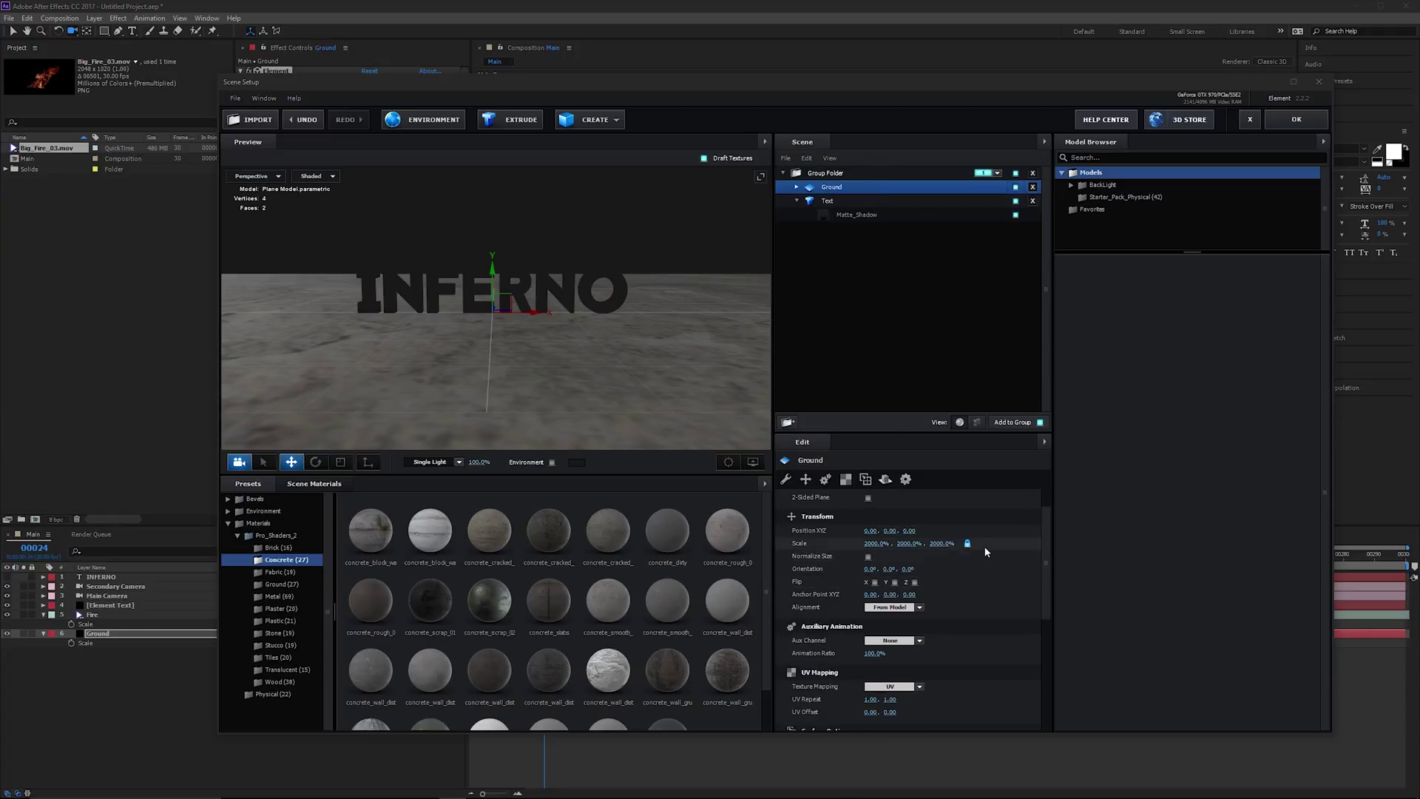
pyautogui.scroll(-2, 940, 546)
pyautogui.scroll(1, 937, 547)
pyautogui.scroll(1, 933, 545)
pyautogui.scroll(-1, 910, 566)
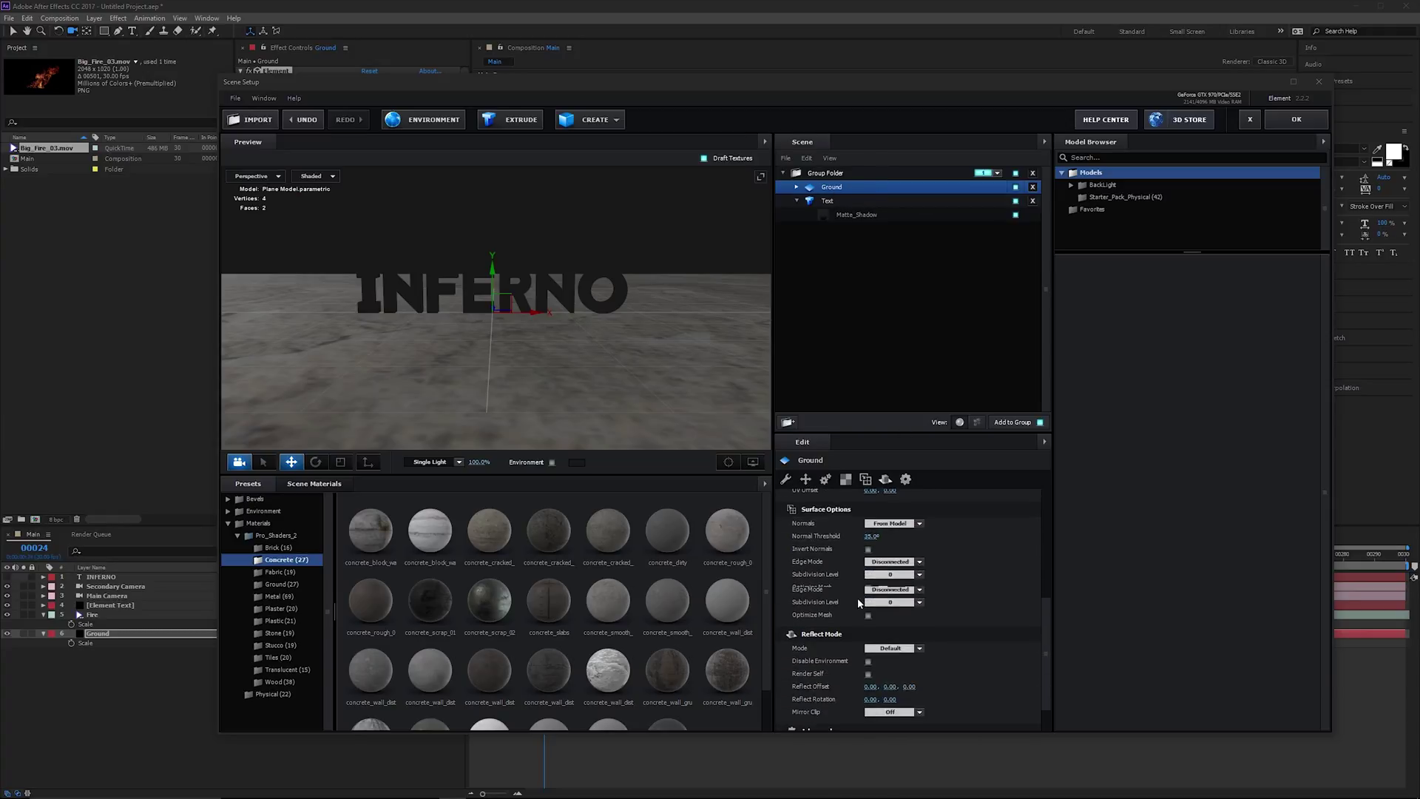
pyautogui.scroll(-1, 885, 601)
pyautogui.scroll(-1, 885, 601)
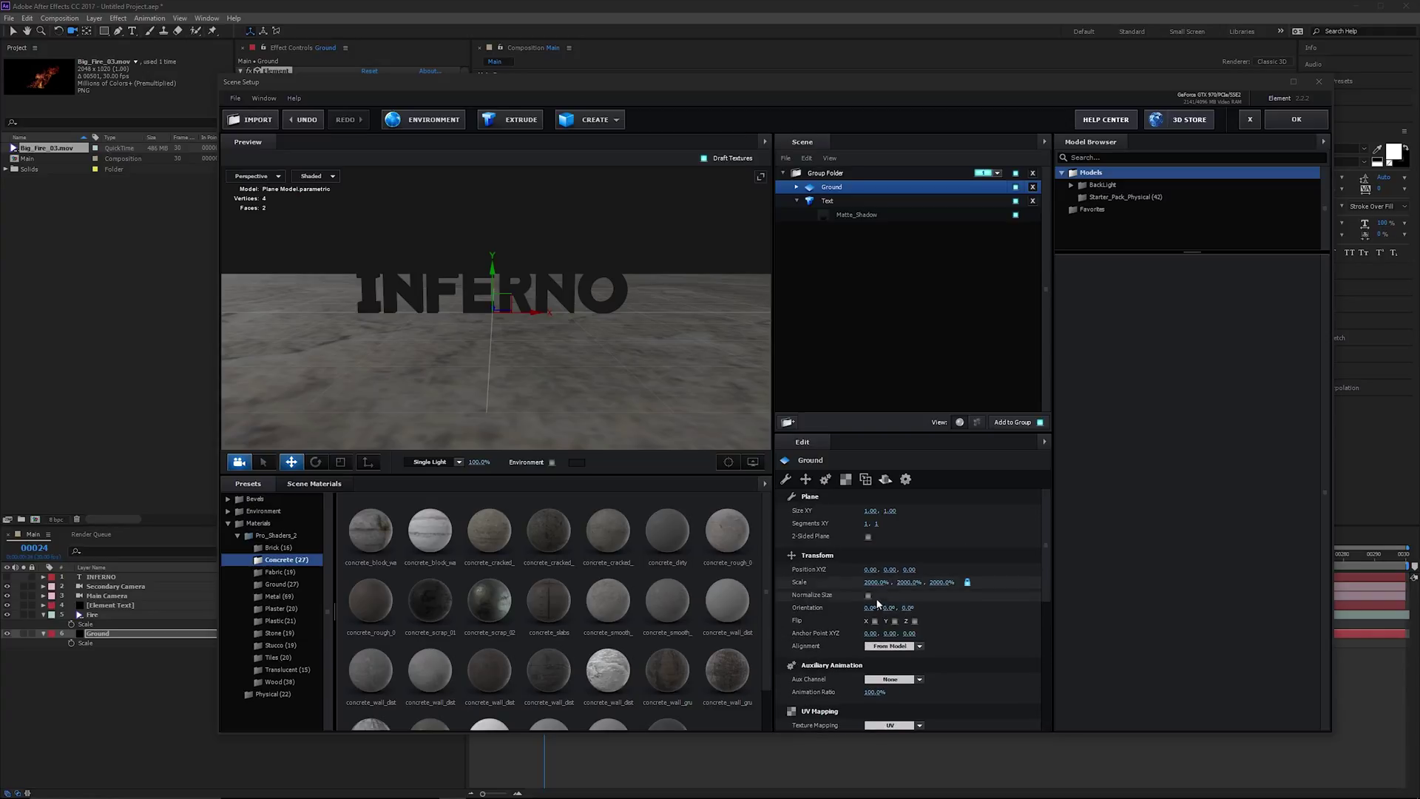
pyautogui.scroll(-2, 877, 594)
pyautogui.scroll(-1, 865, 591)
# Set the Ground model's UV Repeat to 4.00 and view the tiled floor.
pyautogui.click(869, 582)
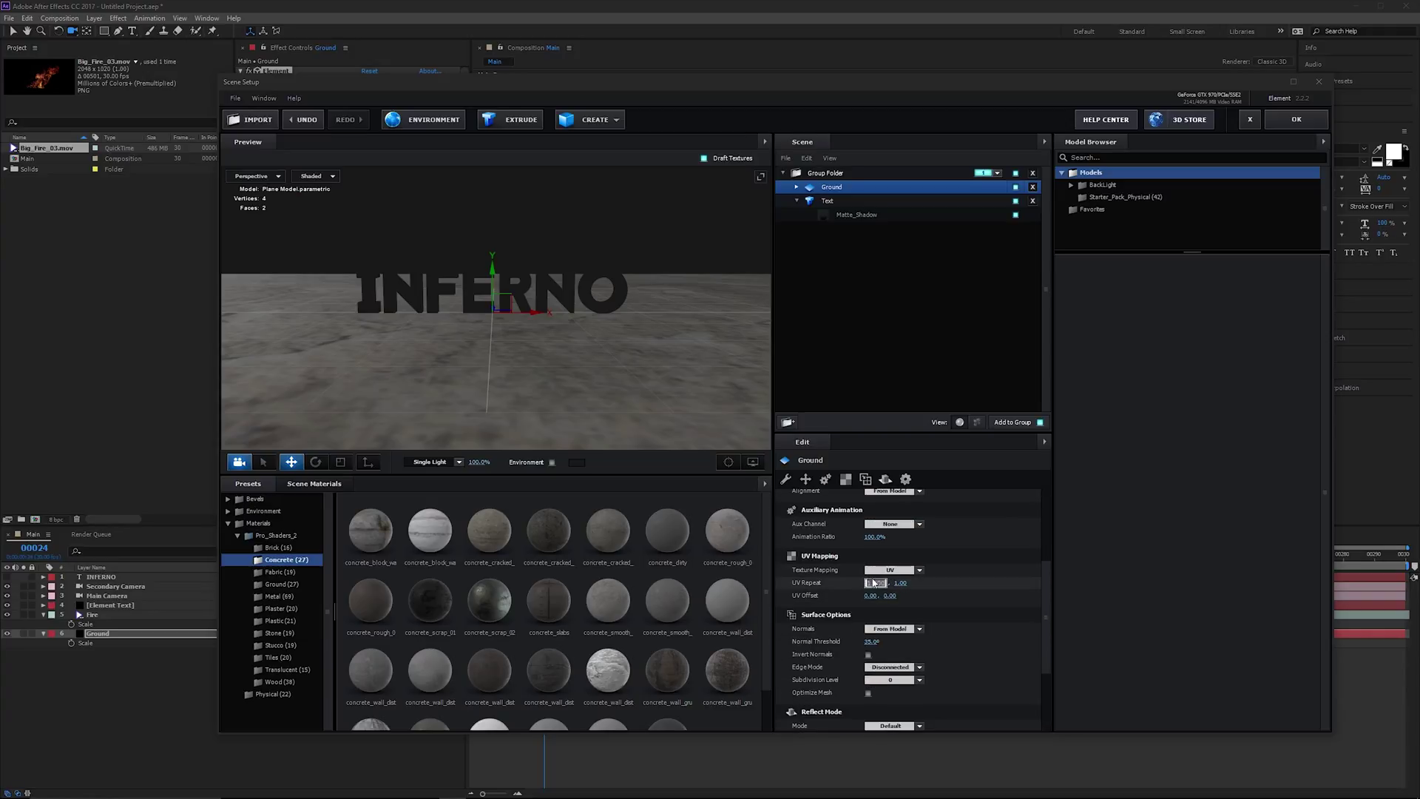
pyautogui.write('4')
pyautogui.press('Tab')
pyautogui.write('4')
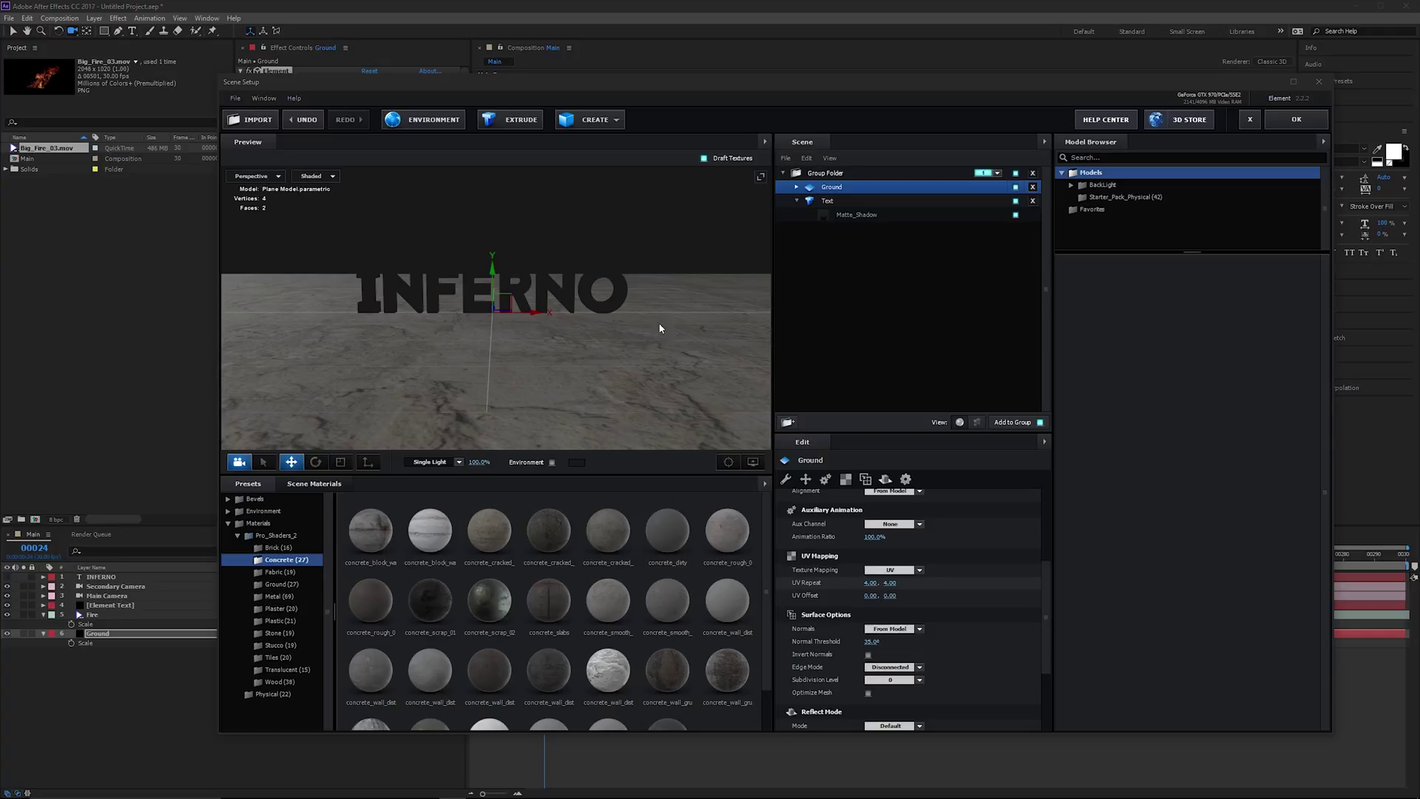
pyautogui.moveTo(659, 327)
pyautogui.mouseDown()
pyautogui.moveTo(561, 367)
pyautogui.moveTo(569, 311)
pyautogui.mouseUp()
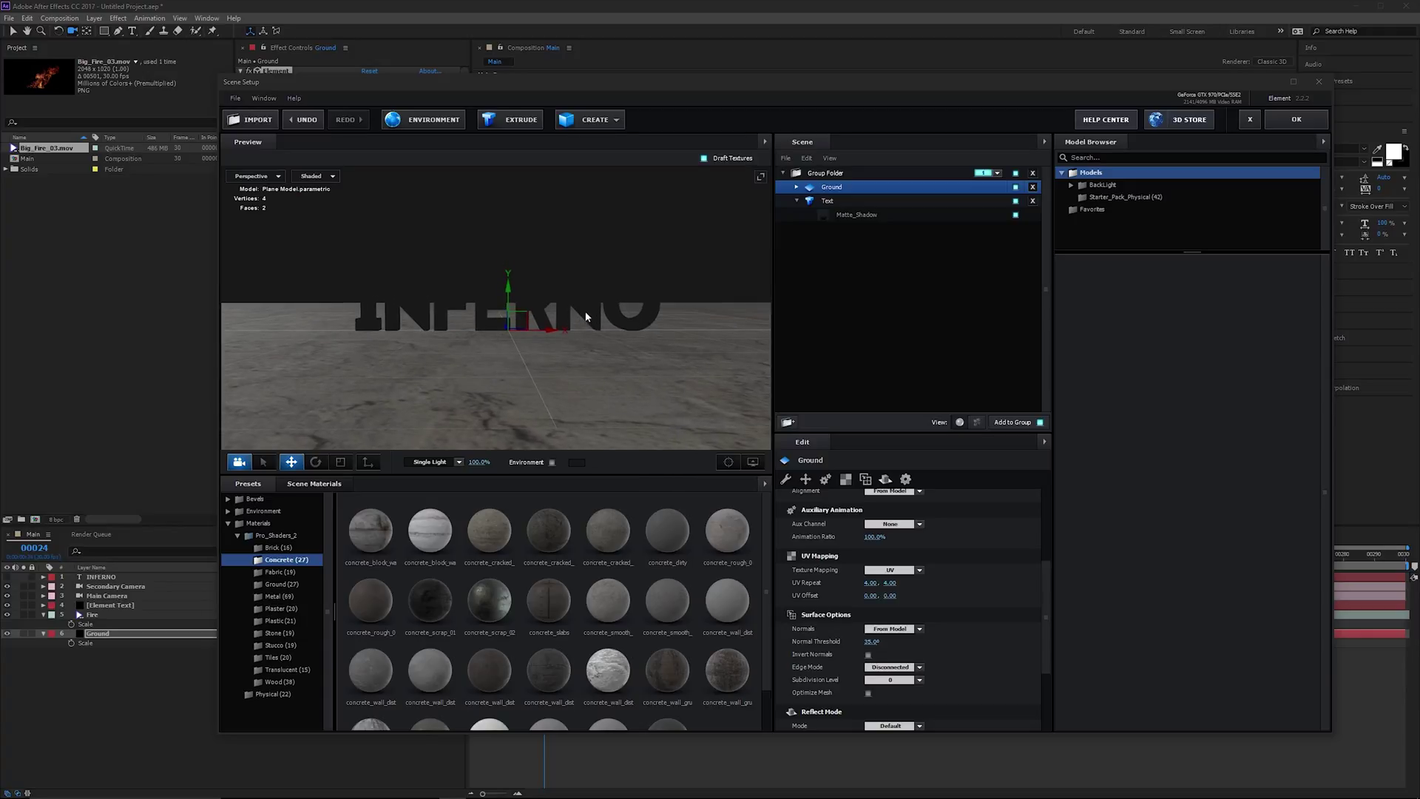
# Select the Text object, reframe the preview on INFERNO, and apply the scene.
pyautogui.click(586, 318)
pyautogui.moveTo(577, 444)
pyautogui.mouseDown()
pyautogui.moveTo(533, 396)
pyautogui.moveTo(536, 364)
pyautogui.mouseUp()
pyautogui.moveTo(432, 388); pyautogui.dragTo(494, 312)
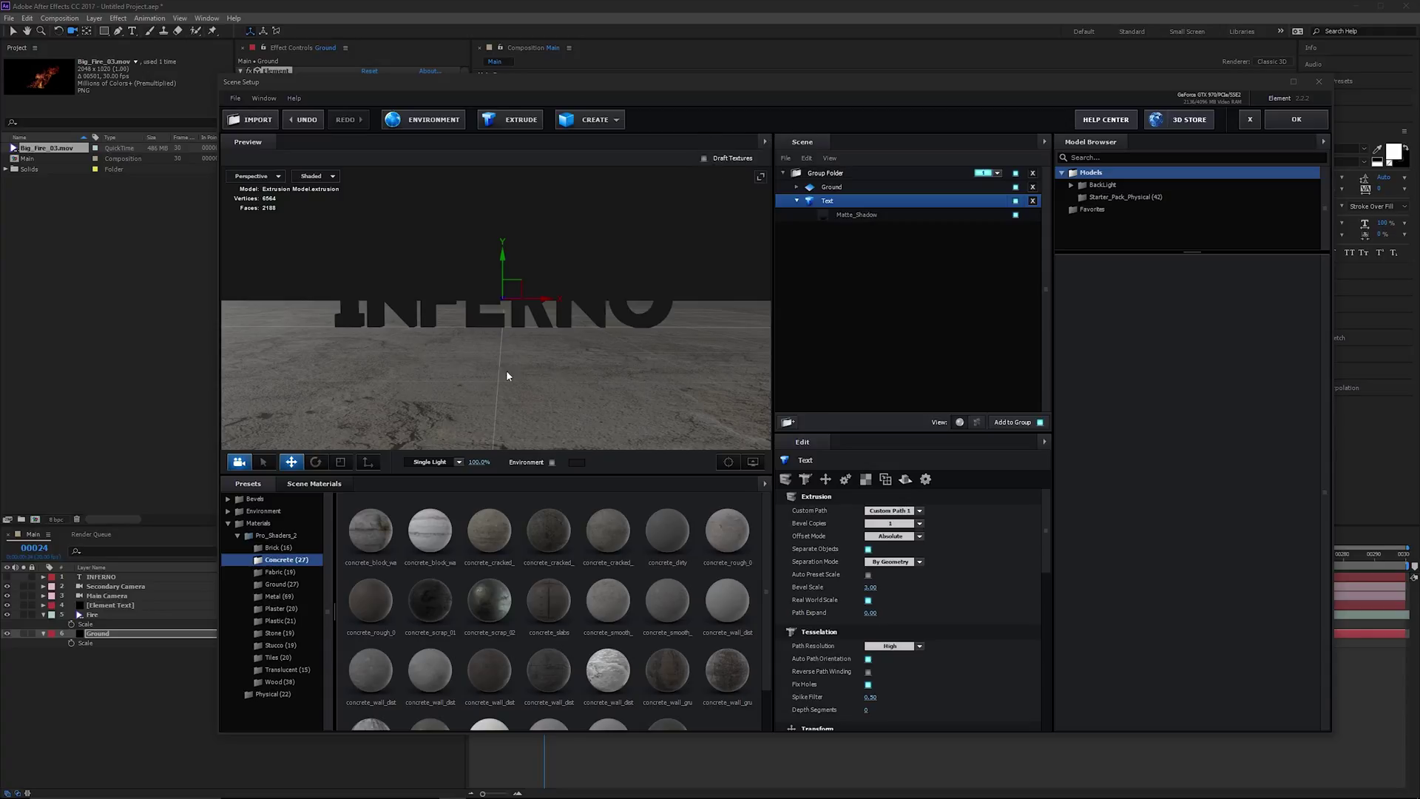
pyautogui.moveTo(546, 326); pyautogui.dragTo(534, 332)
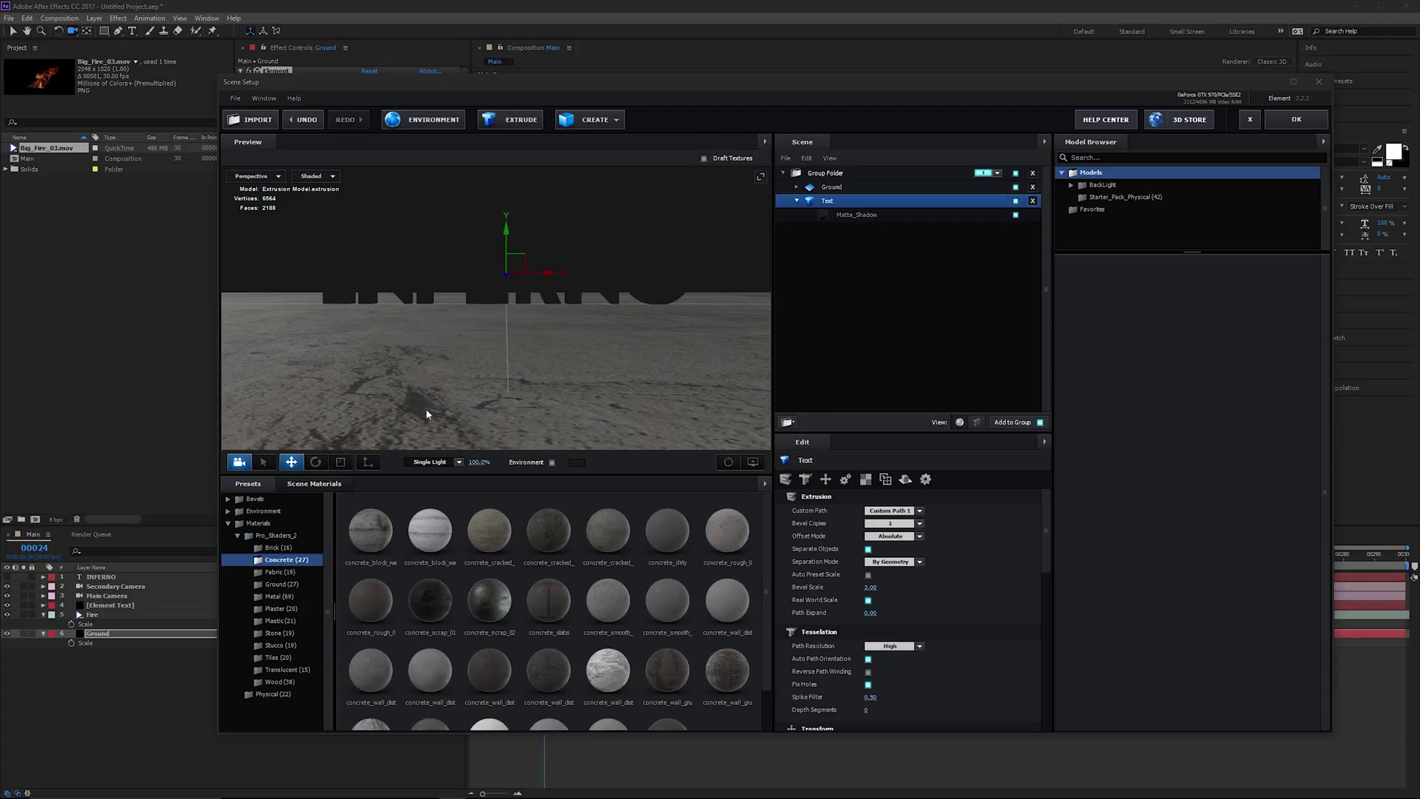
pyautogui.click(1296, 119)
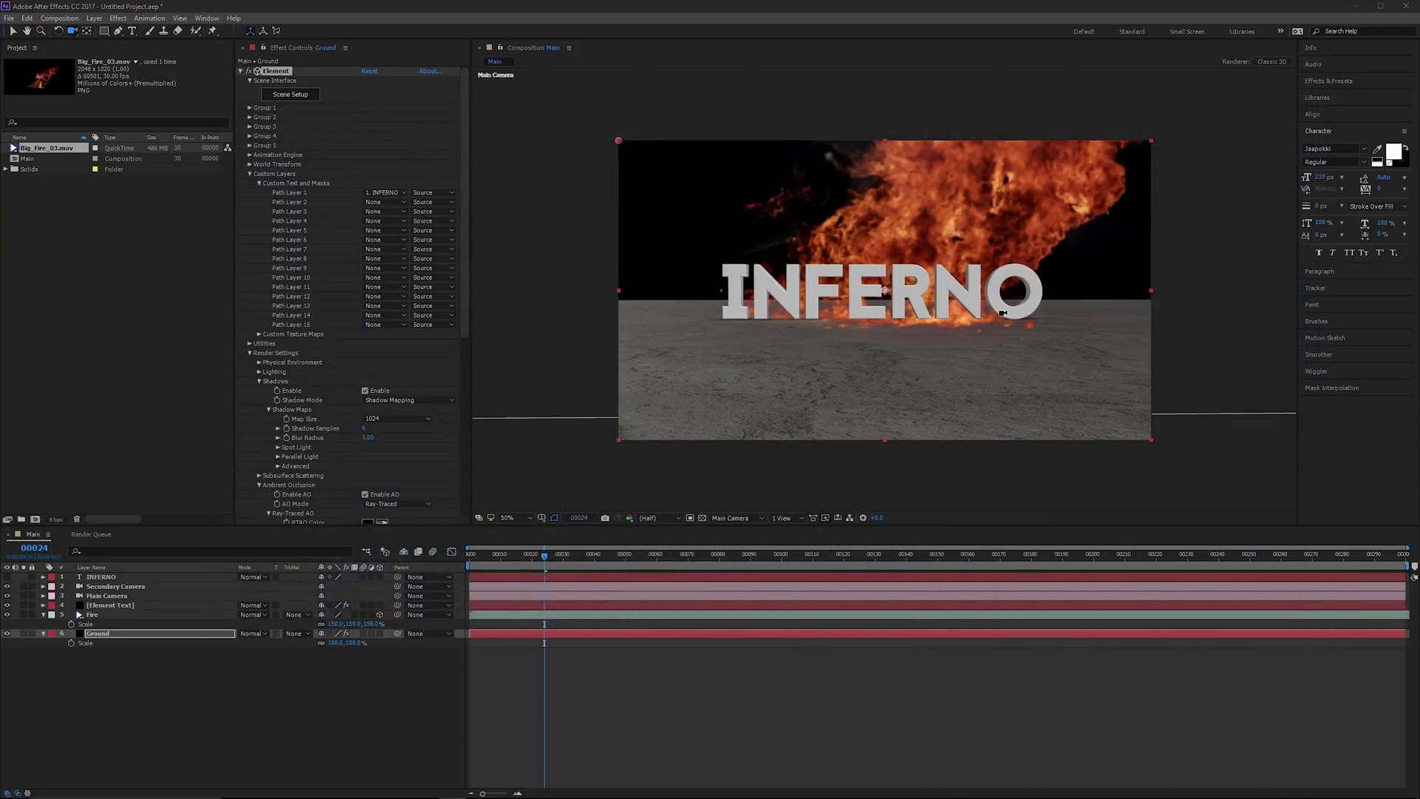
# Apply the weathered metal_flake material from the Metal presets to the INFERNO text model.
pyautogui.click(154, 606)
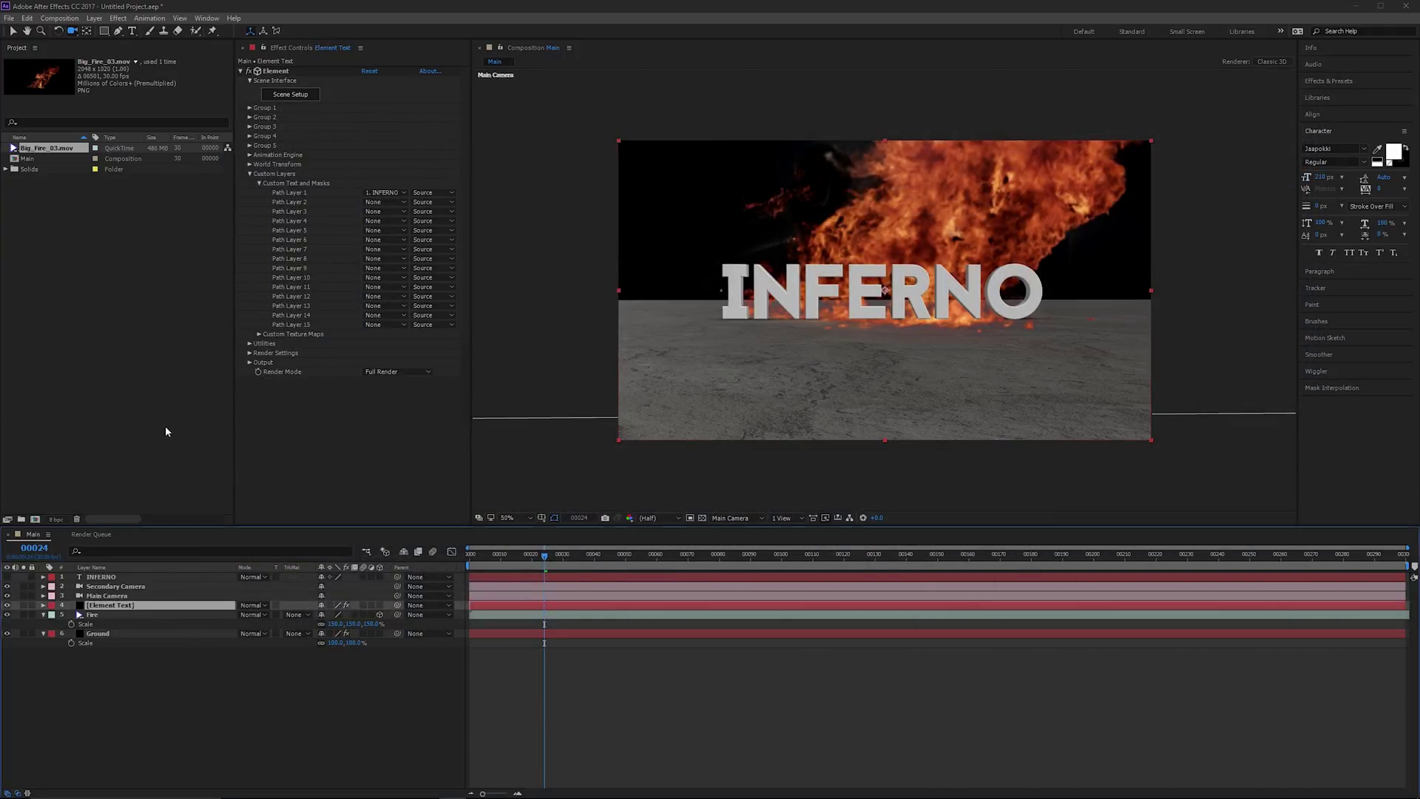
pyautogui.click(293, 95)
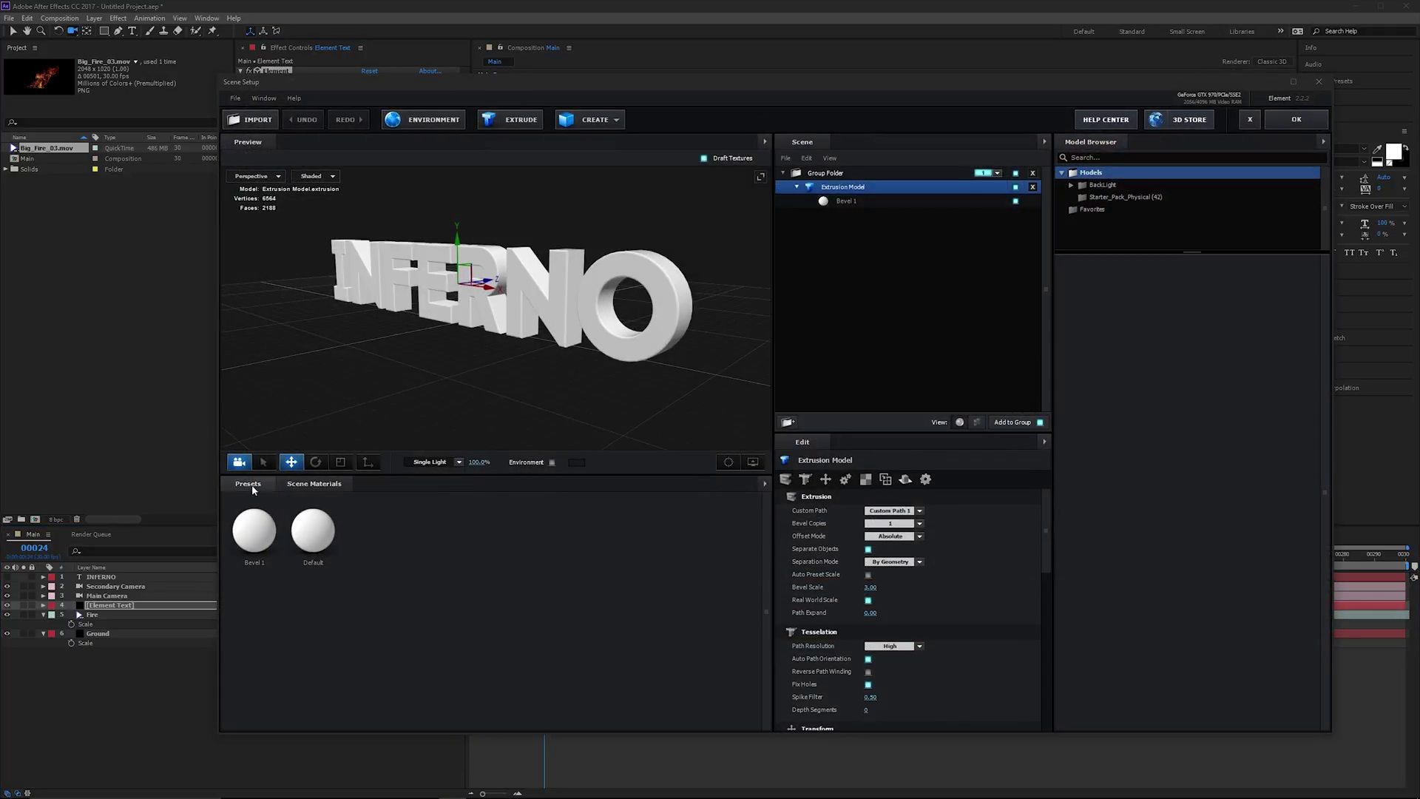
pyautogui.click(252, 485)
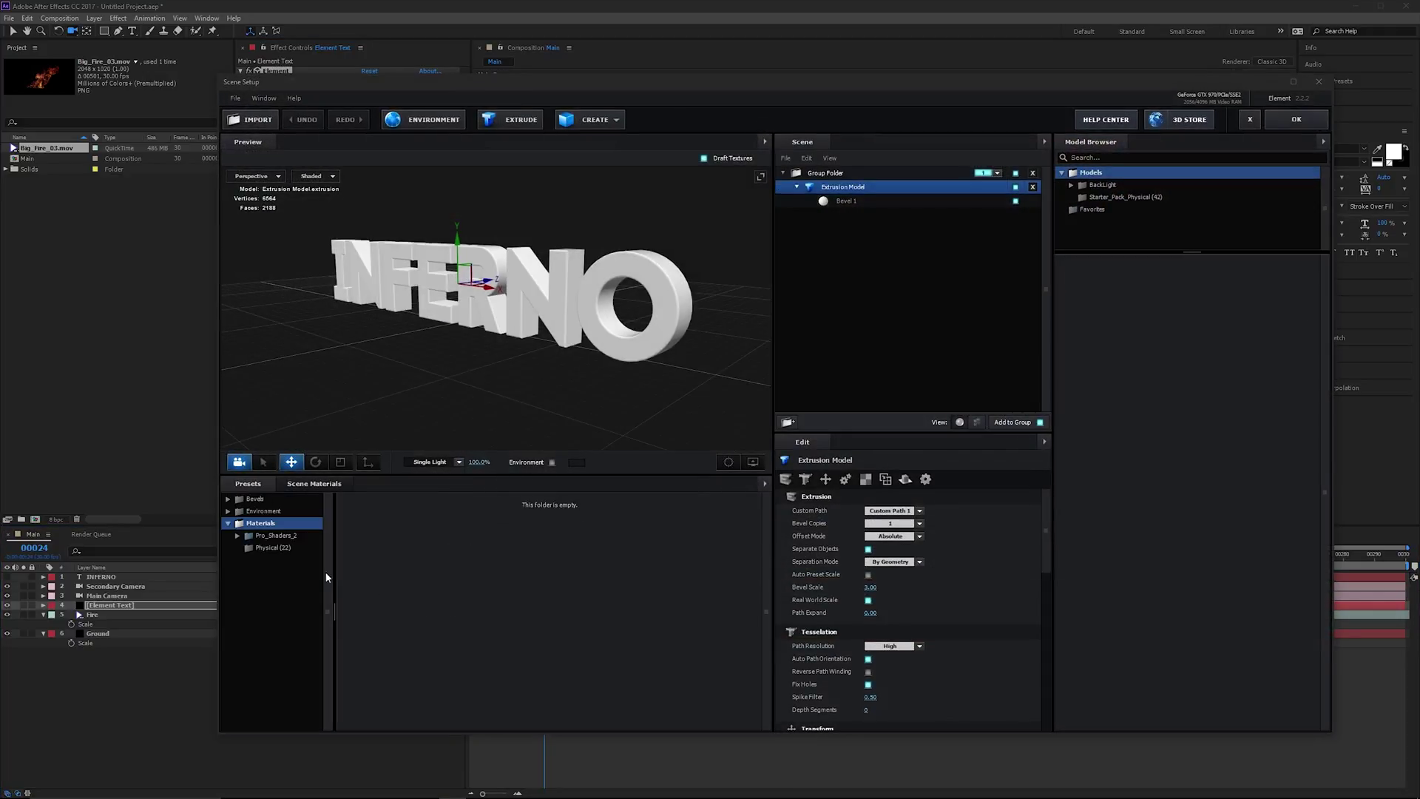
pyautogui.click(275, 550)
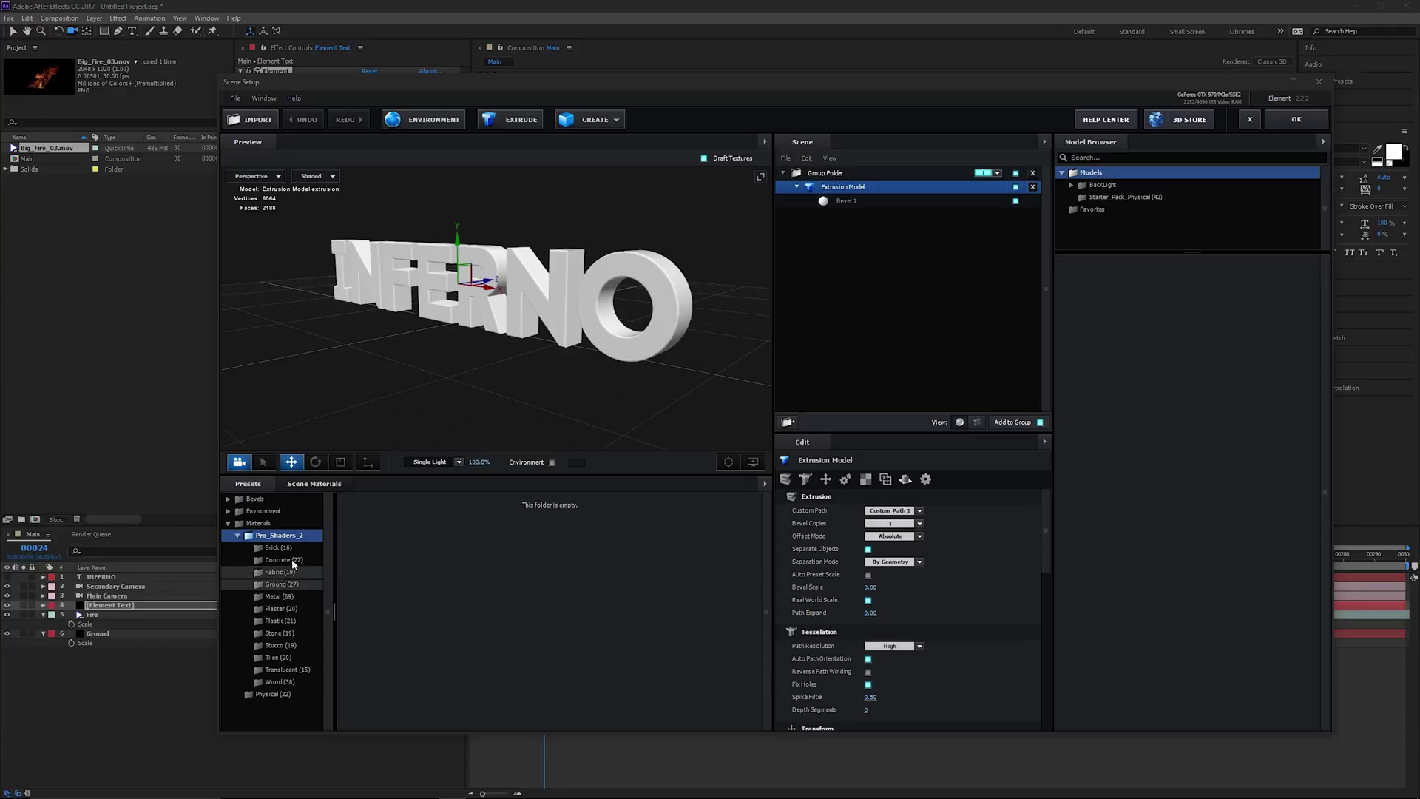
pyautogui.click(282, 559)
pyautogui.click(277, 596)
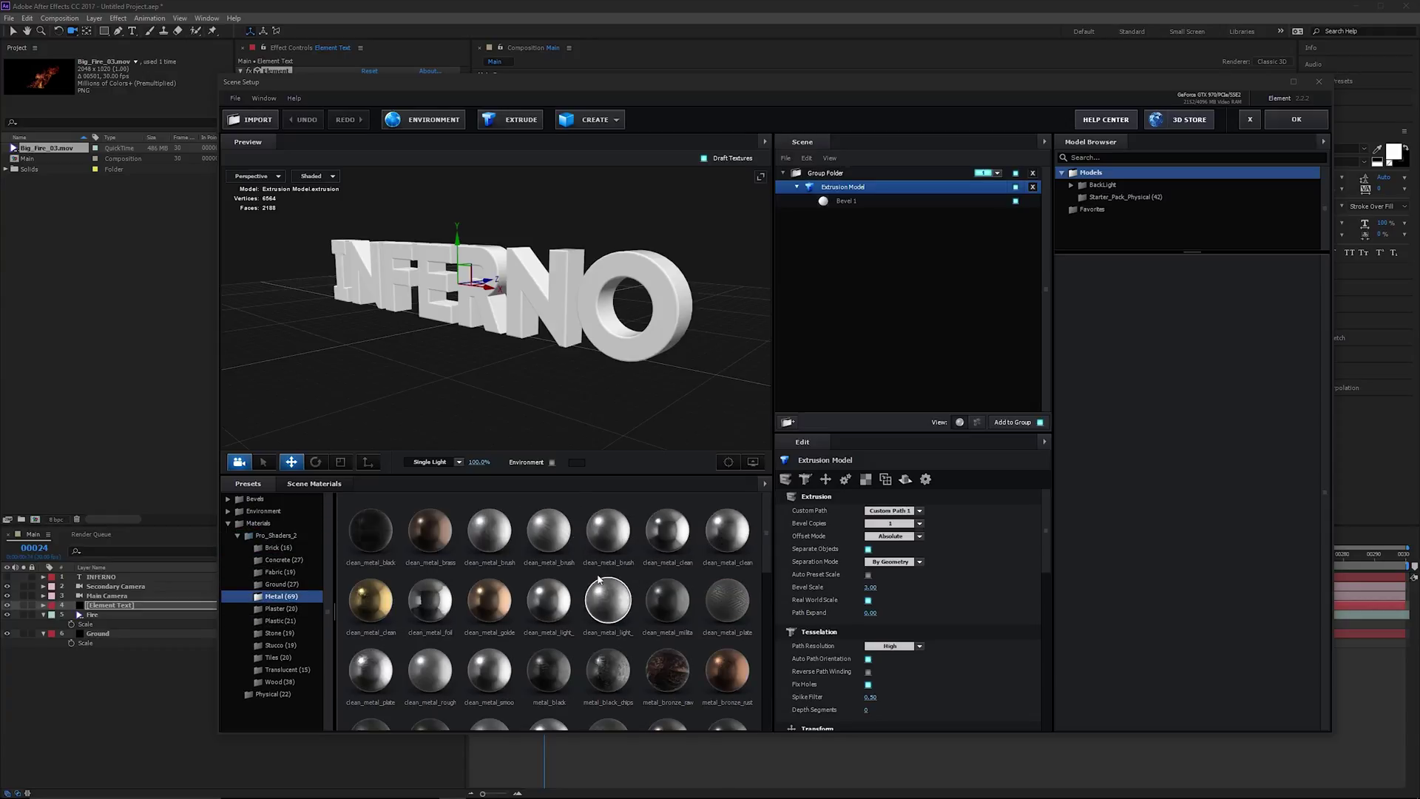
pyautogui.scroll(-1, 599, 604)
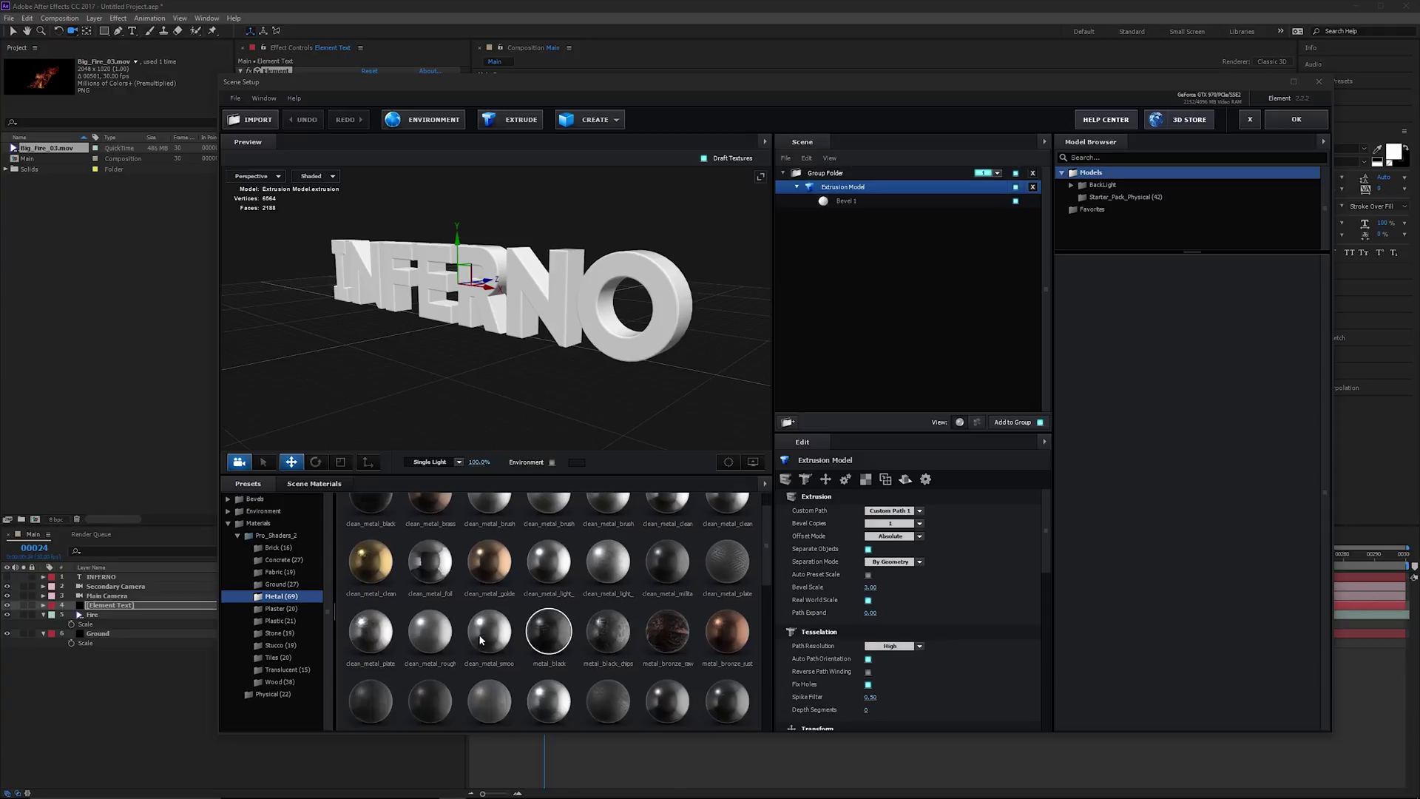
pyautogui.scroll(-1, 569, 685)
pyautogui.scroll(-1, 569, 686)
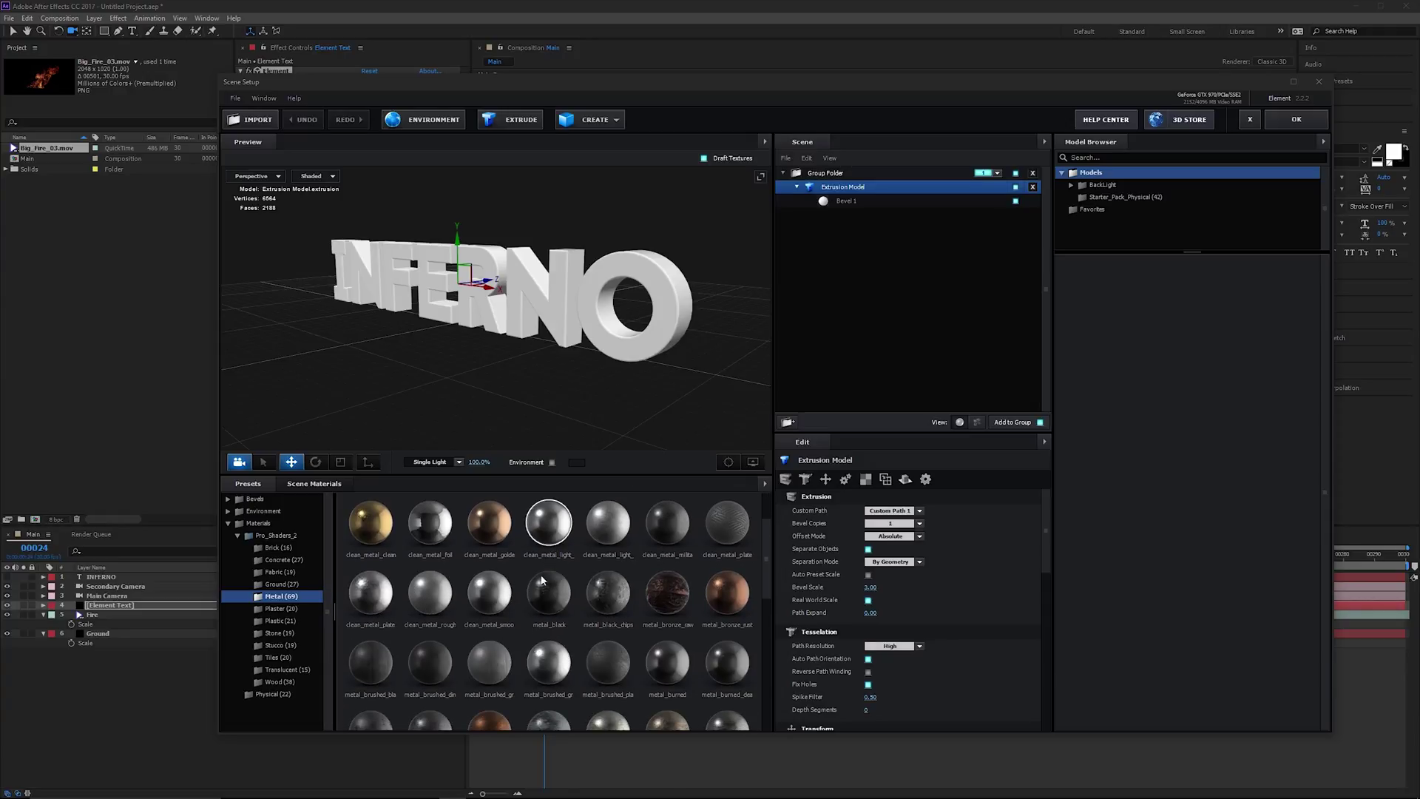
pyautogui.scroll(-2, 542, 582)
pyautogui.scroll(2, 641, 623)
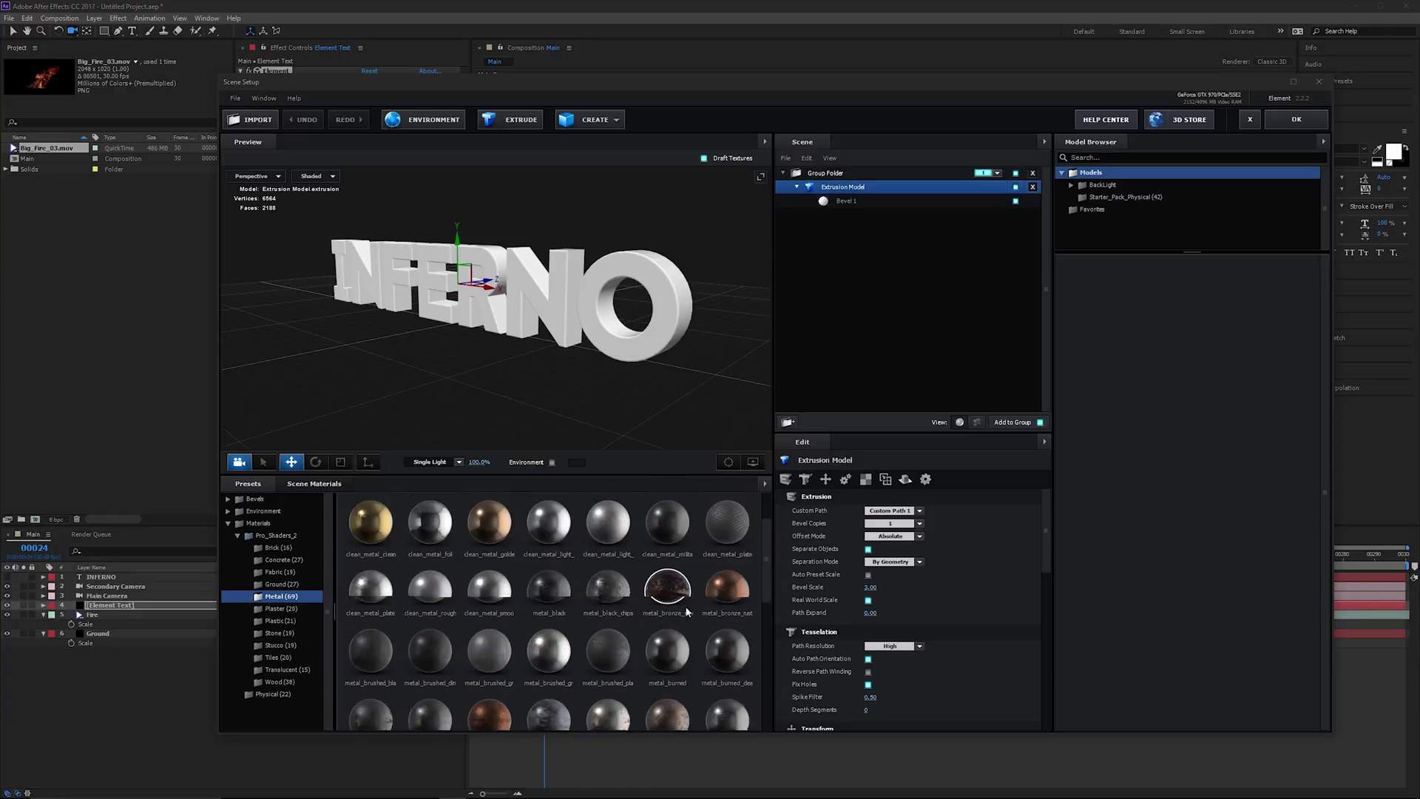
pyautogui.scroll(1, 732, 554)
pyautogui.scroll(-2, 765, 563)
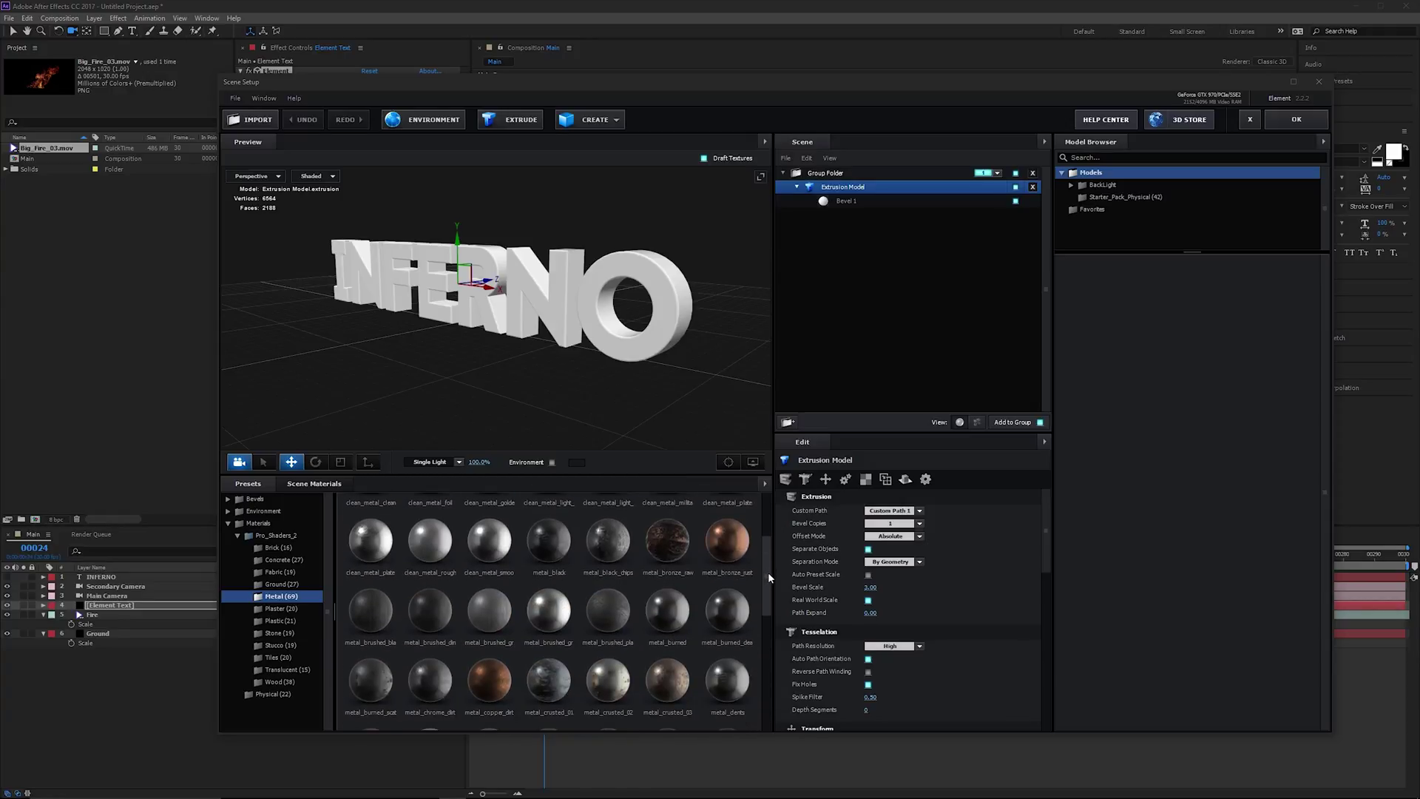
pyautogui.scroll(-2, 768, 571)
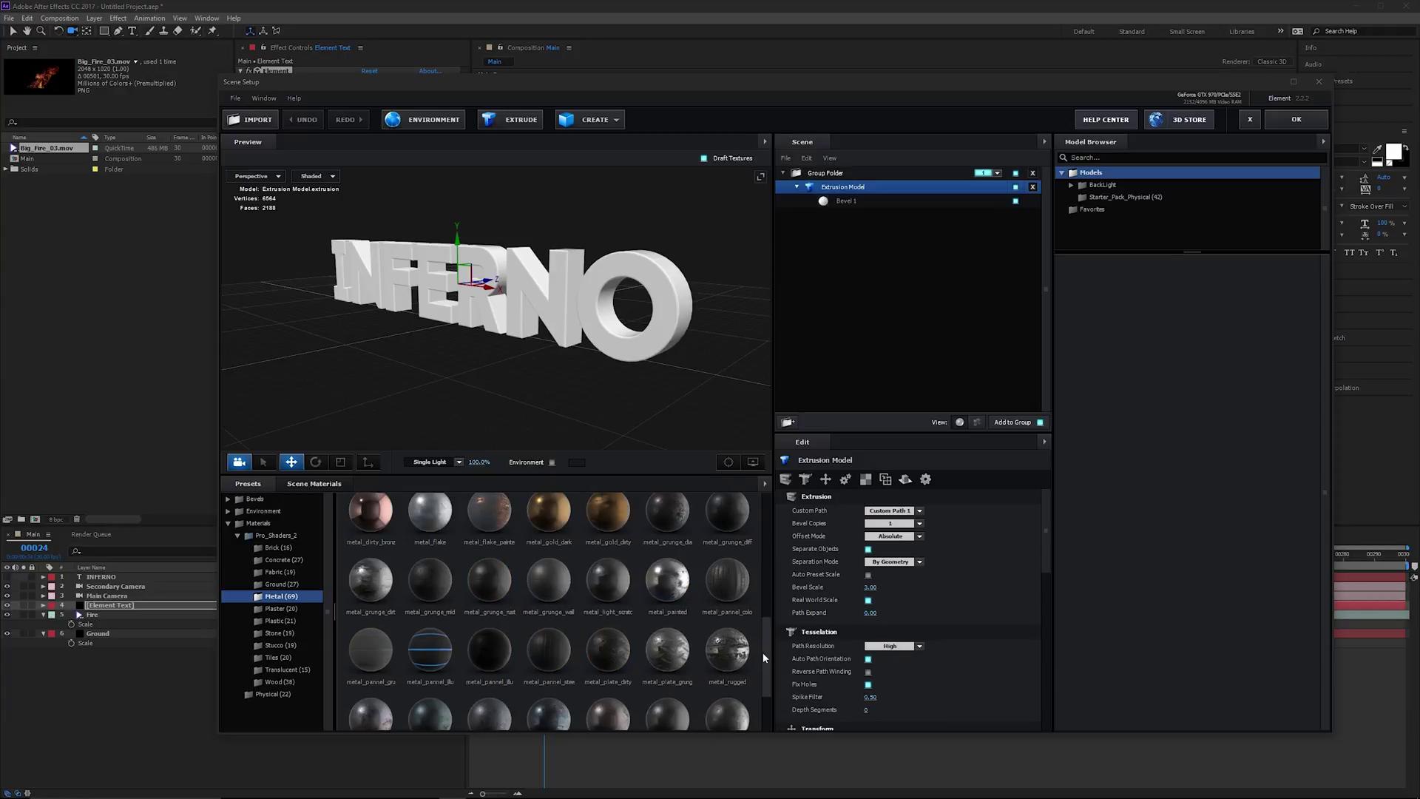
pyautogui.scroll(-2, 666, 576)
pyautogui.doubleClick(491, 565)
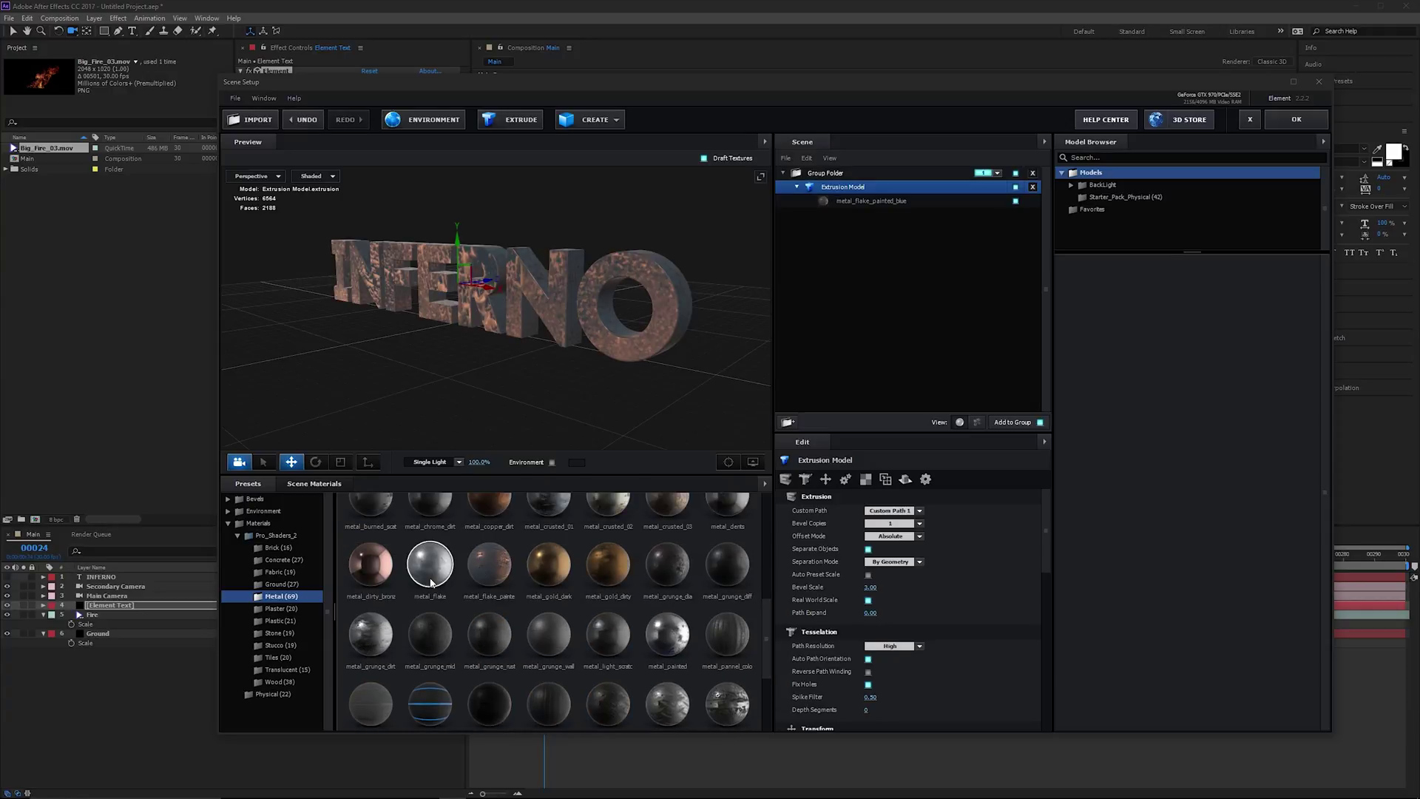
pyautogui.moveTo(433, 311)
pyautogui.mouseDown()
pyautogui.moveTo(580, 384)
pyautogui.moveTo(561, 370)
pyautogui.mouseUp()
pyautogui.click(1303, 121)
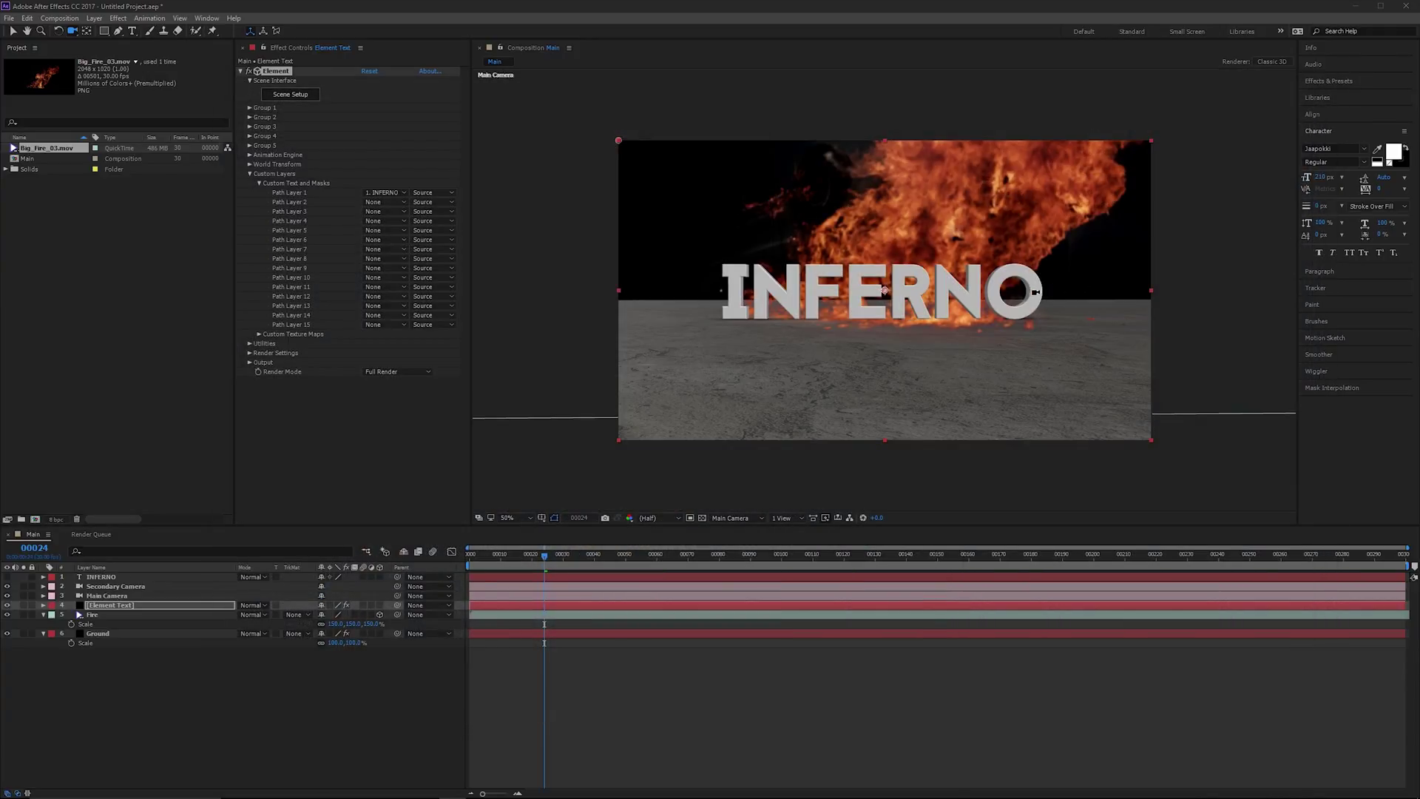
# Create Point Light 1 as an orange point light at 100% intensity.
pyautogui.rightClick(314, 672)
pyautogui.moveTo(372, 679)
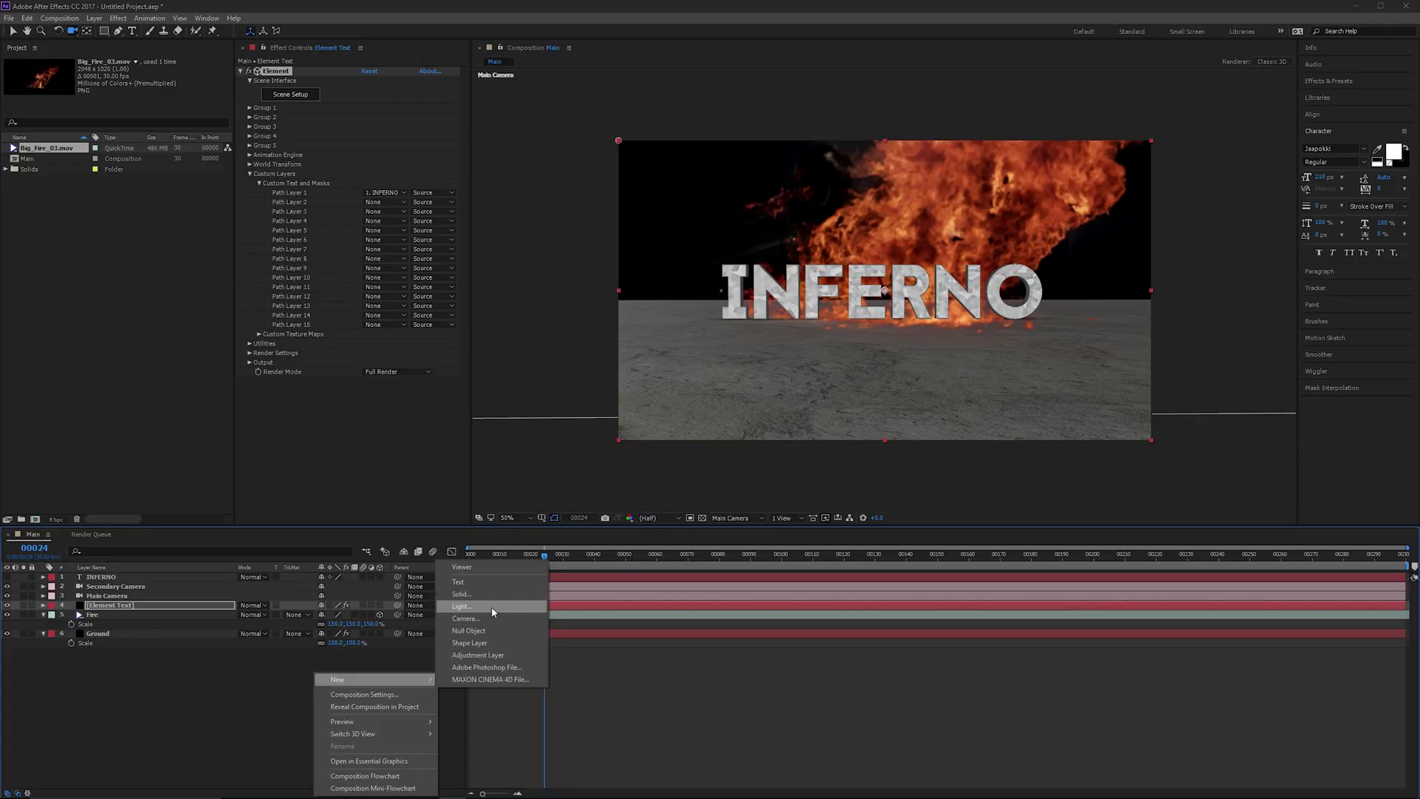
pyautogui.click(464, 606)
pyautogui.click(1130, 180)
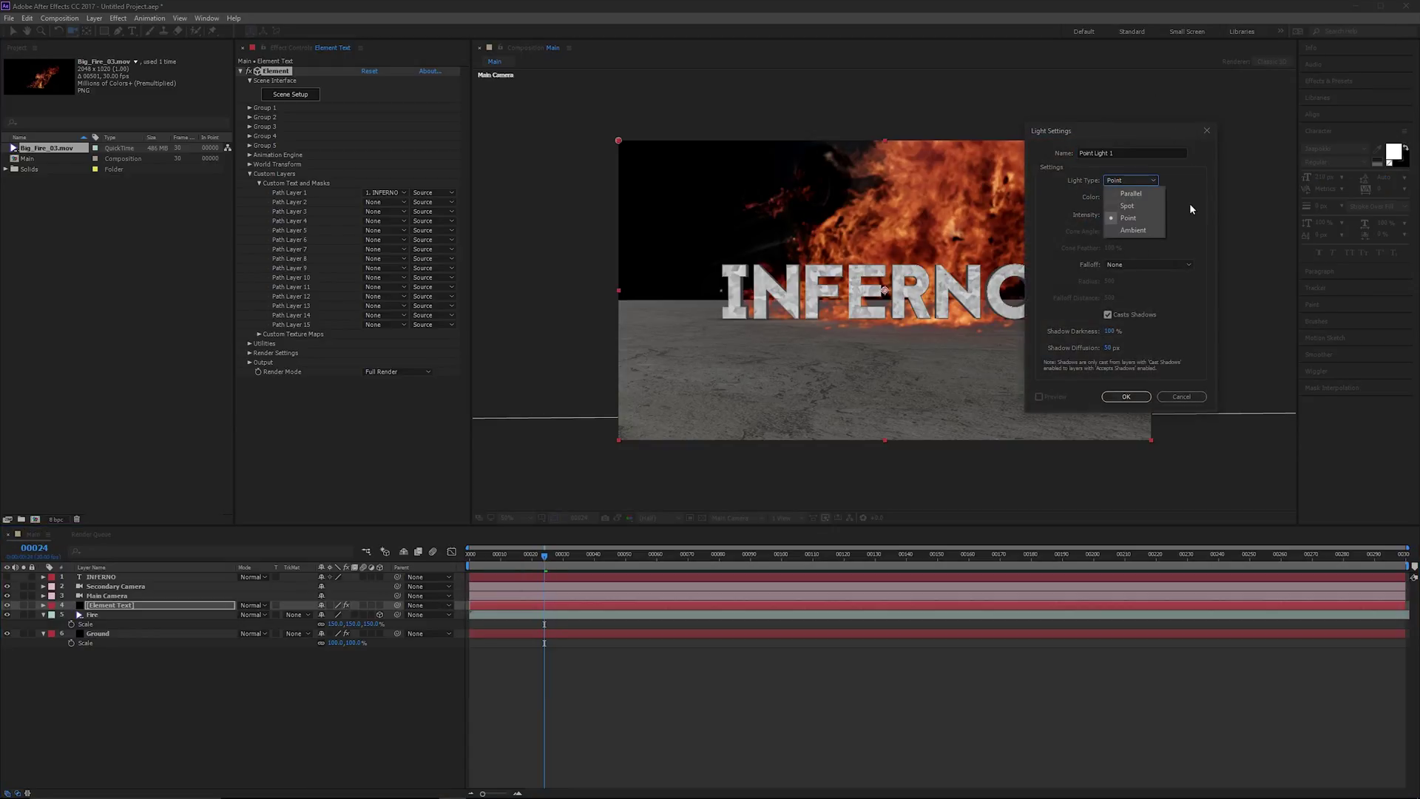
pyautogui.click(1112, 216)
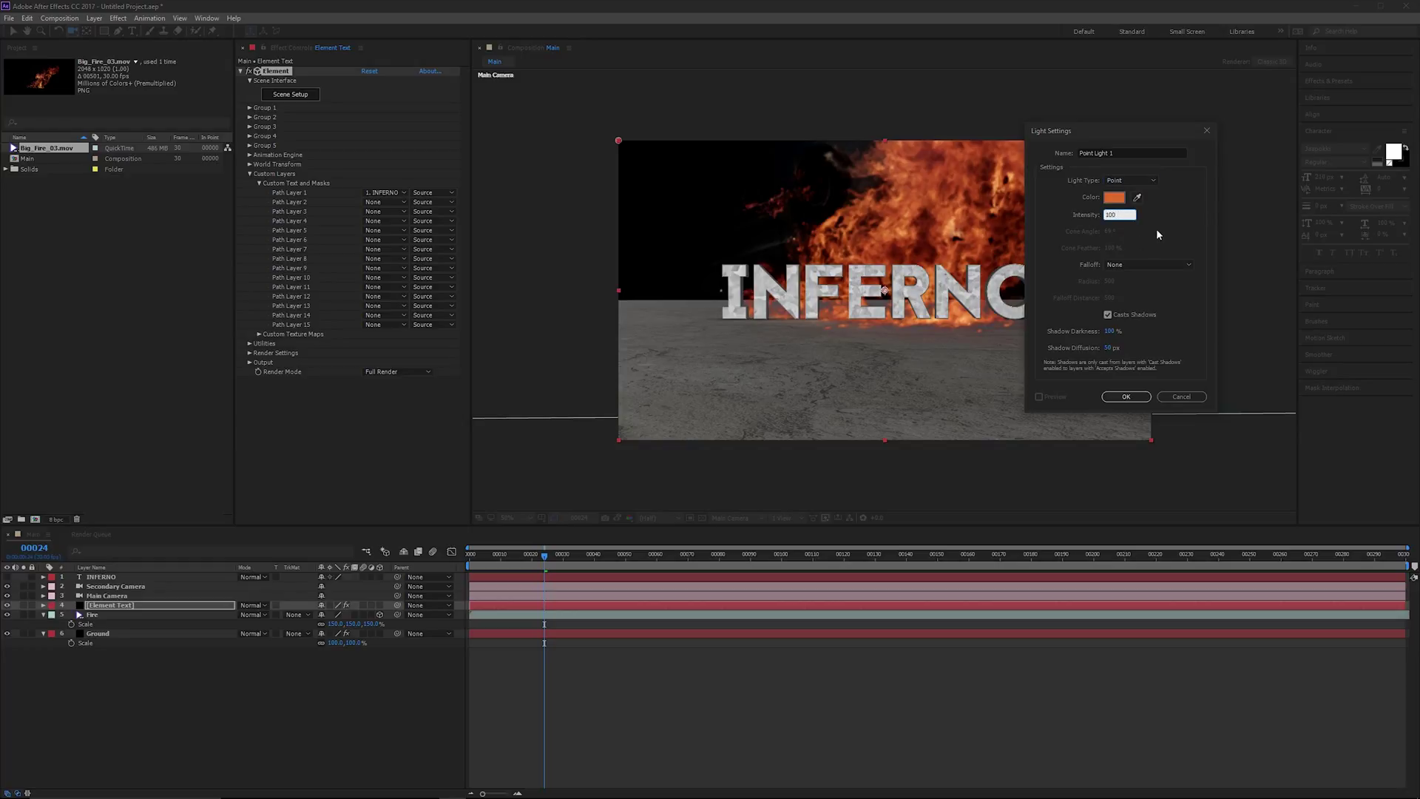
pyautogui.press('Return')
pyautogui.click(1127, 398)
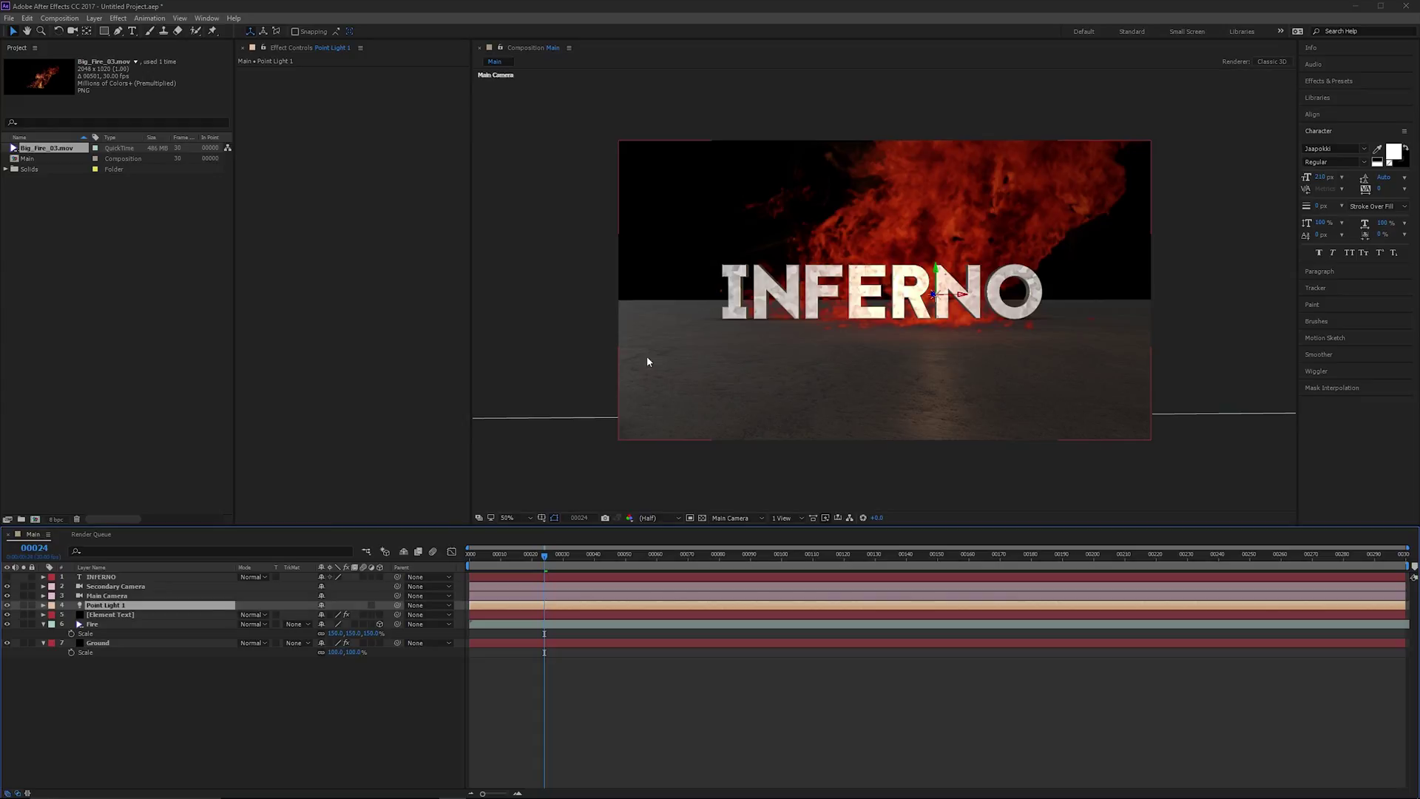
# Set the Fire layer's Accepts Lights and Accepts Shadows to Off, then reselect Point Light 1.
pyautogui.click(119, 624)
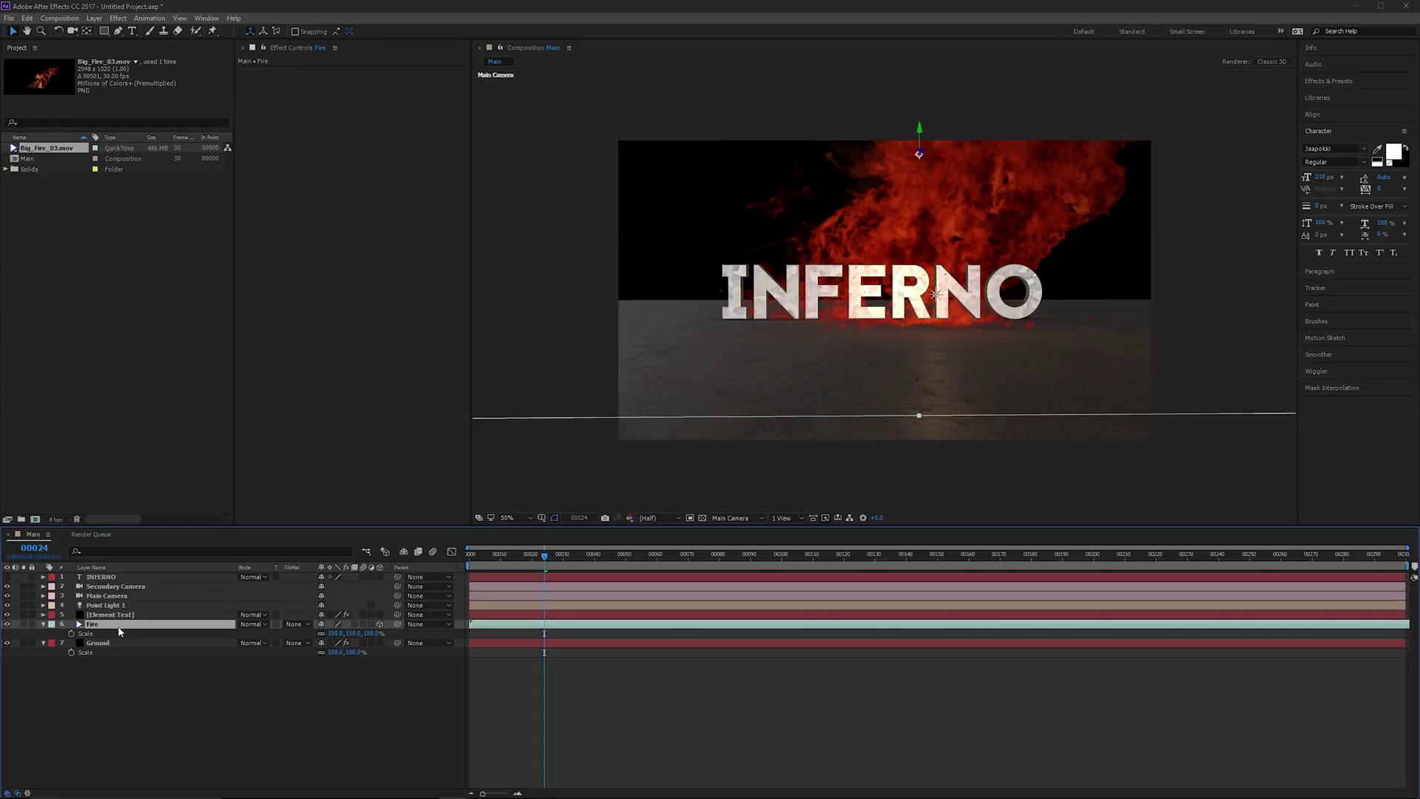
pyautogui.press('a')
pyautogui.press('a')
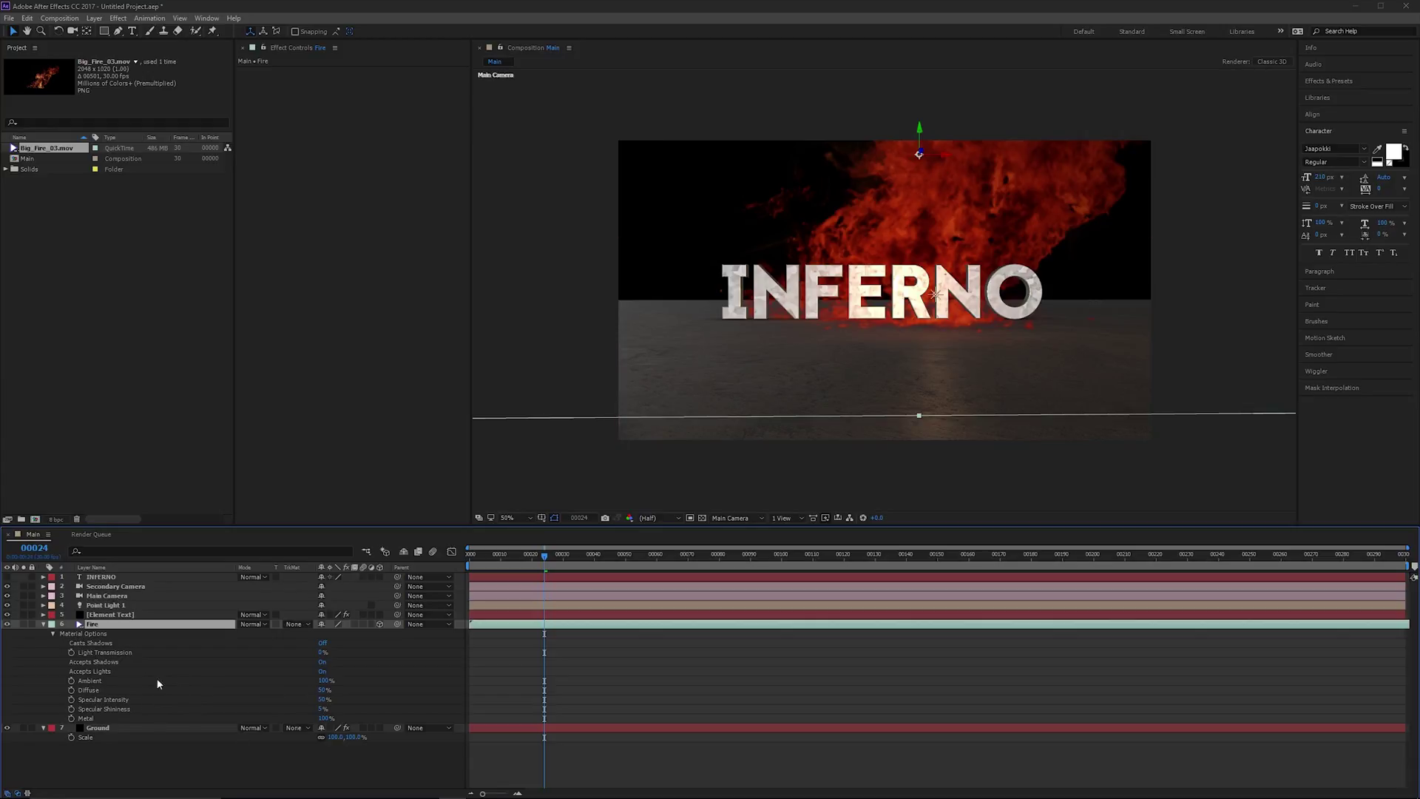
pyautogui.click(320, 671)
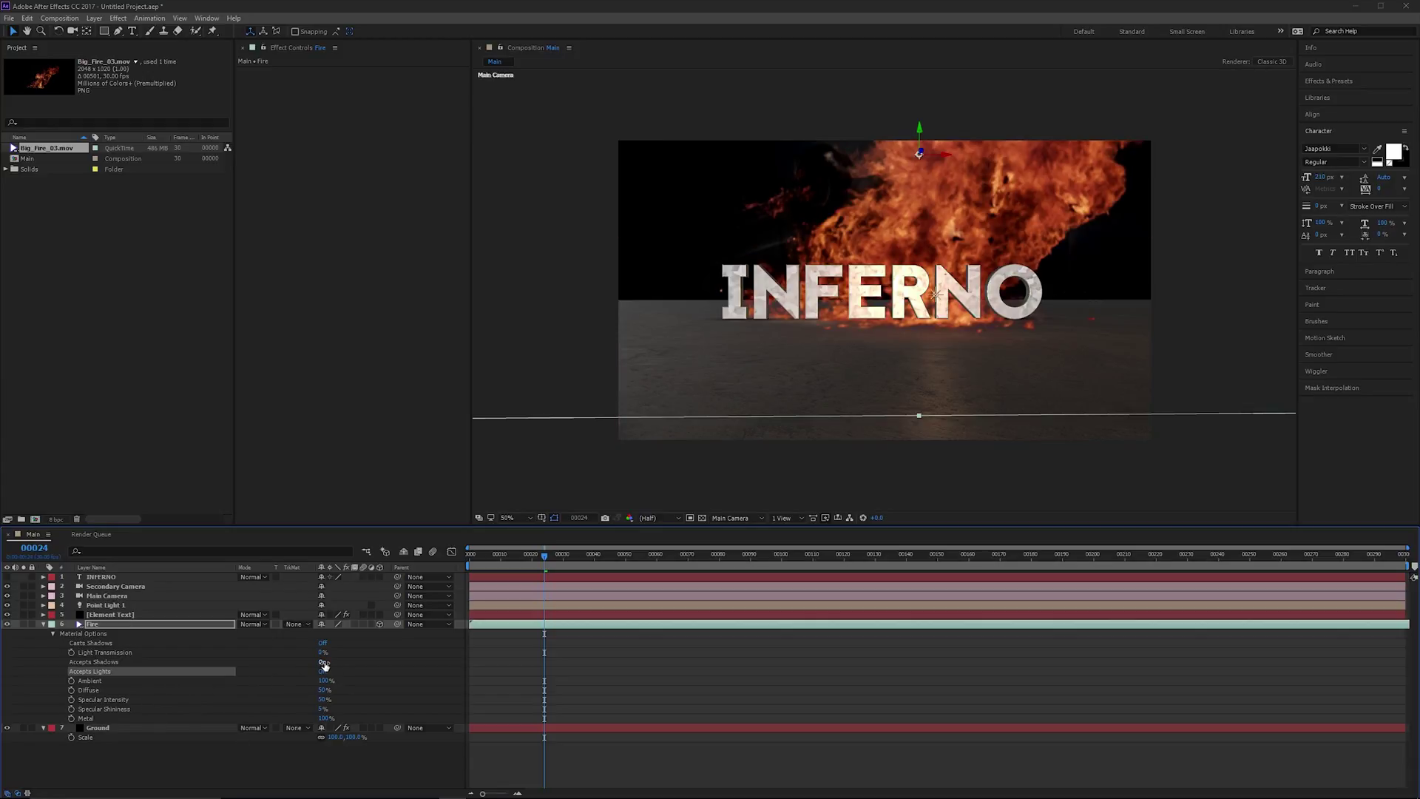
pyautogui.click(322, 662)
pyautogui.click(324, 662)
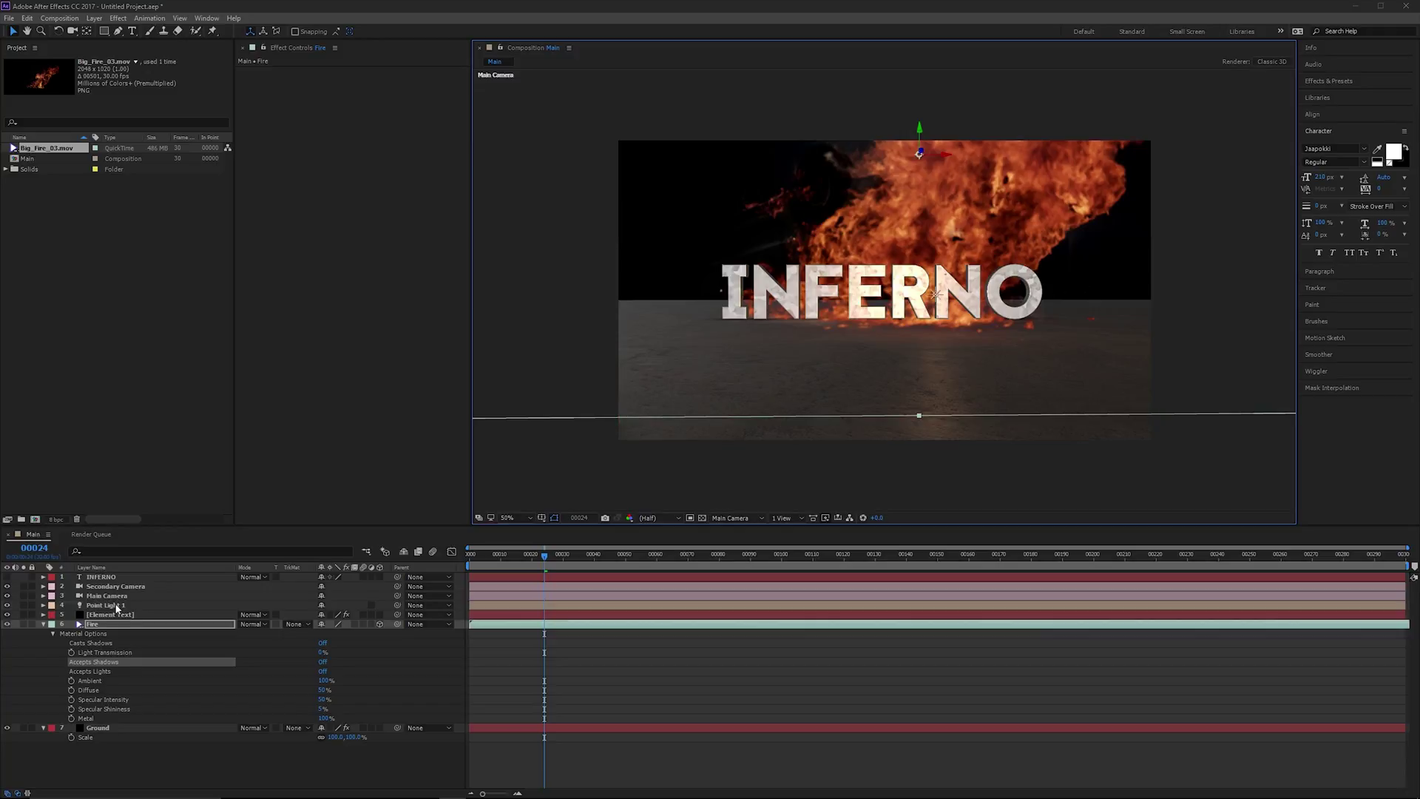
pyautogui.click(105, 605)
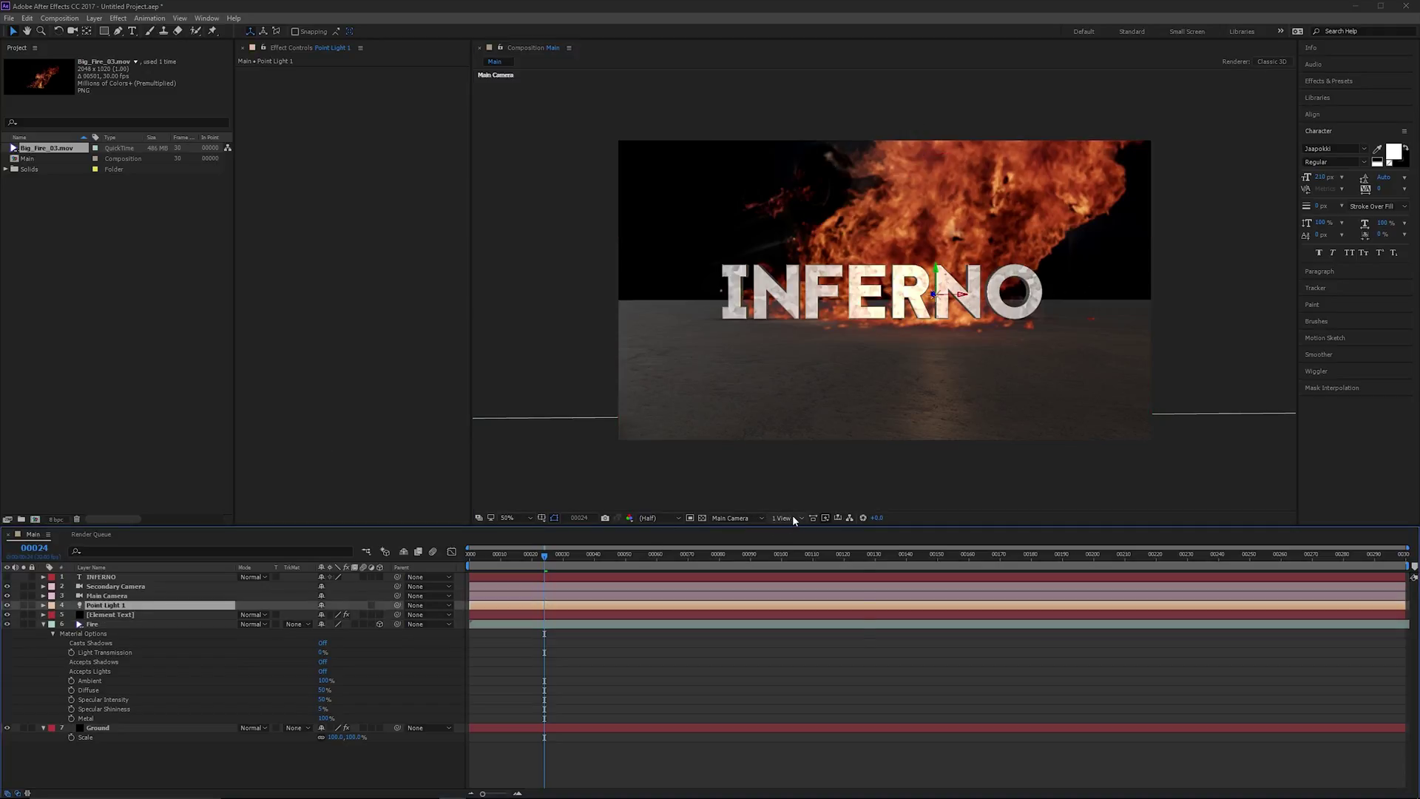
# Switch to 2 Views, with the right view showing an orbited Secondary Camera.
pyautogui.click(783, 518)
pyautogui.click(798, 546)
pyautogui.click(730, 517)
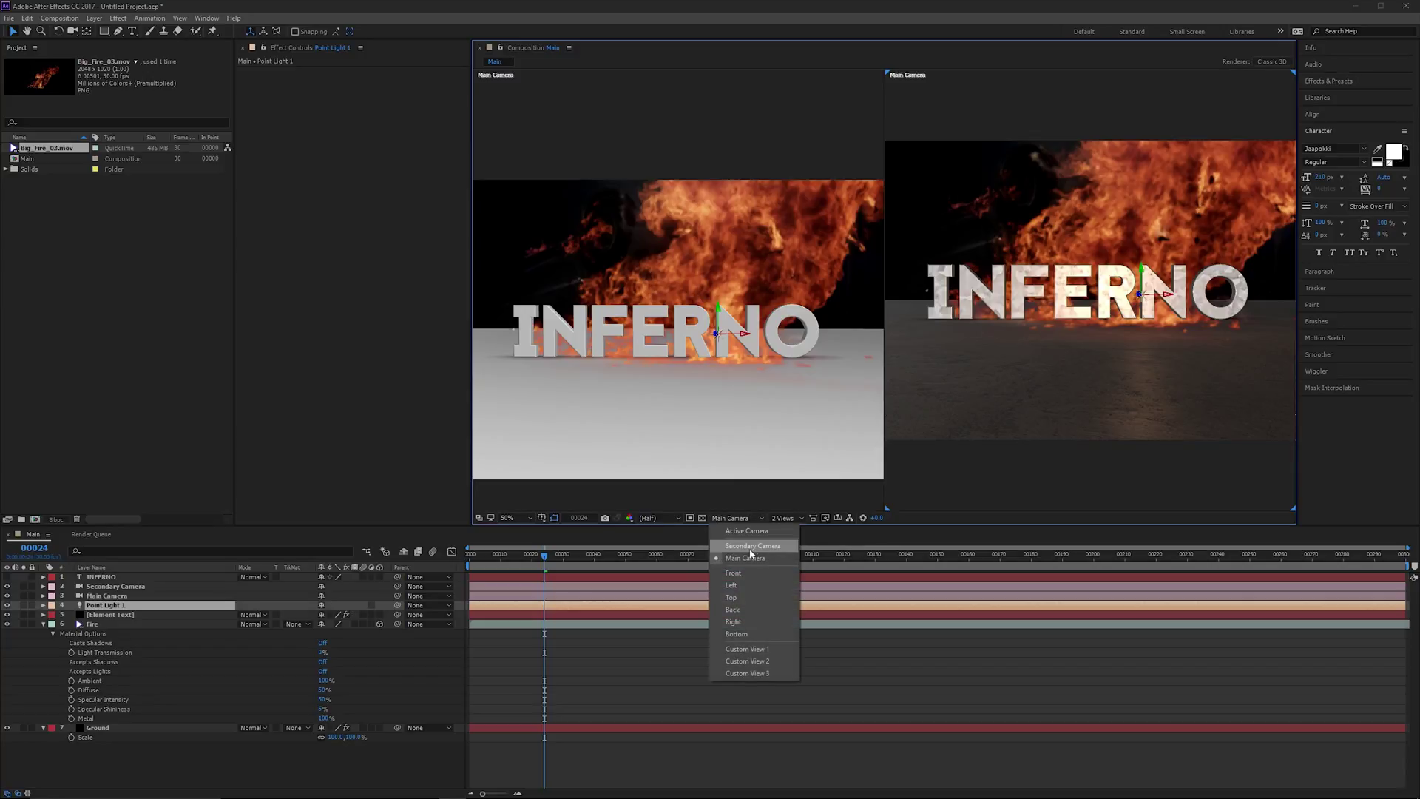
pyautogui.click(752, 546)
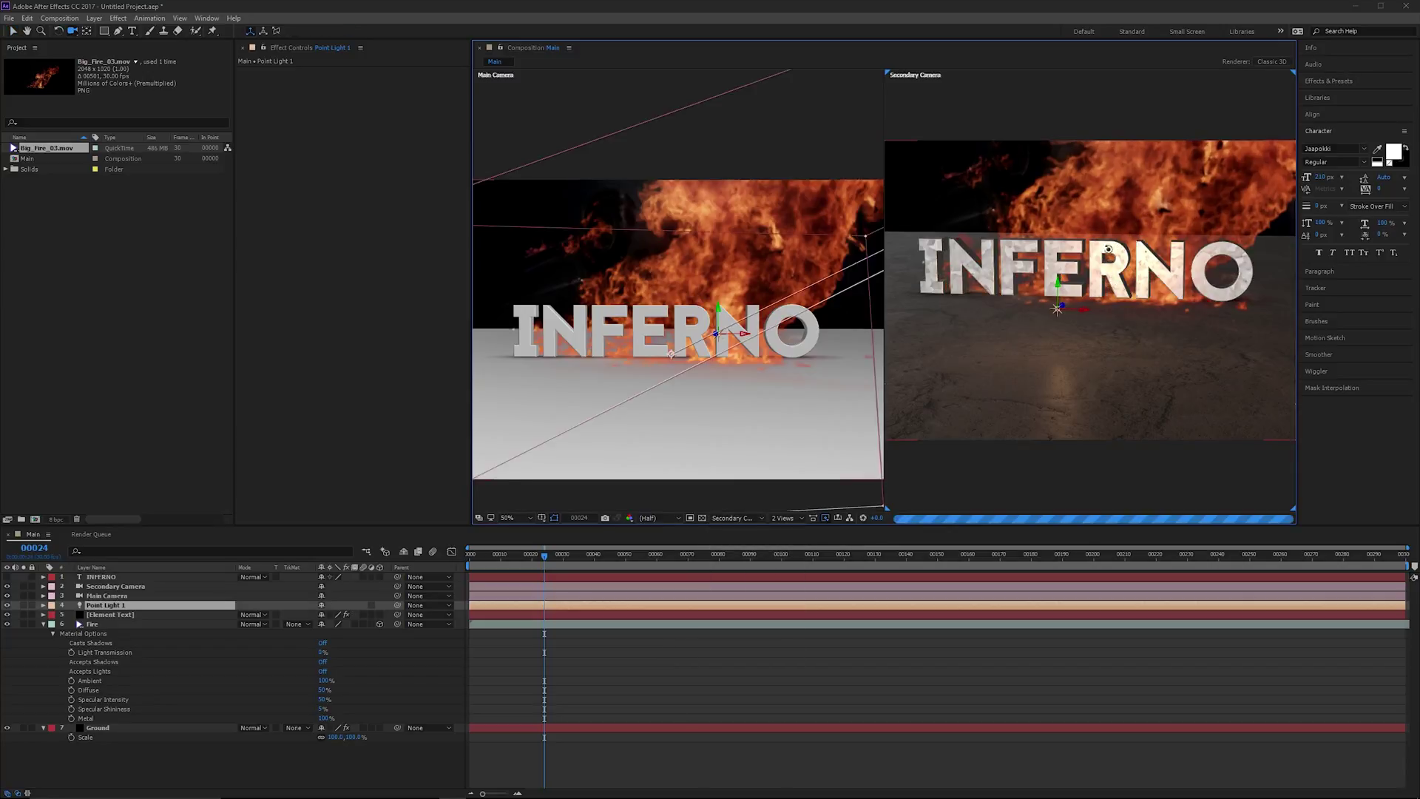
pyautogui.moveTo(1056, 309); pyautogui.dragTo(910, 346)
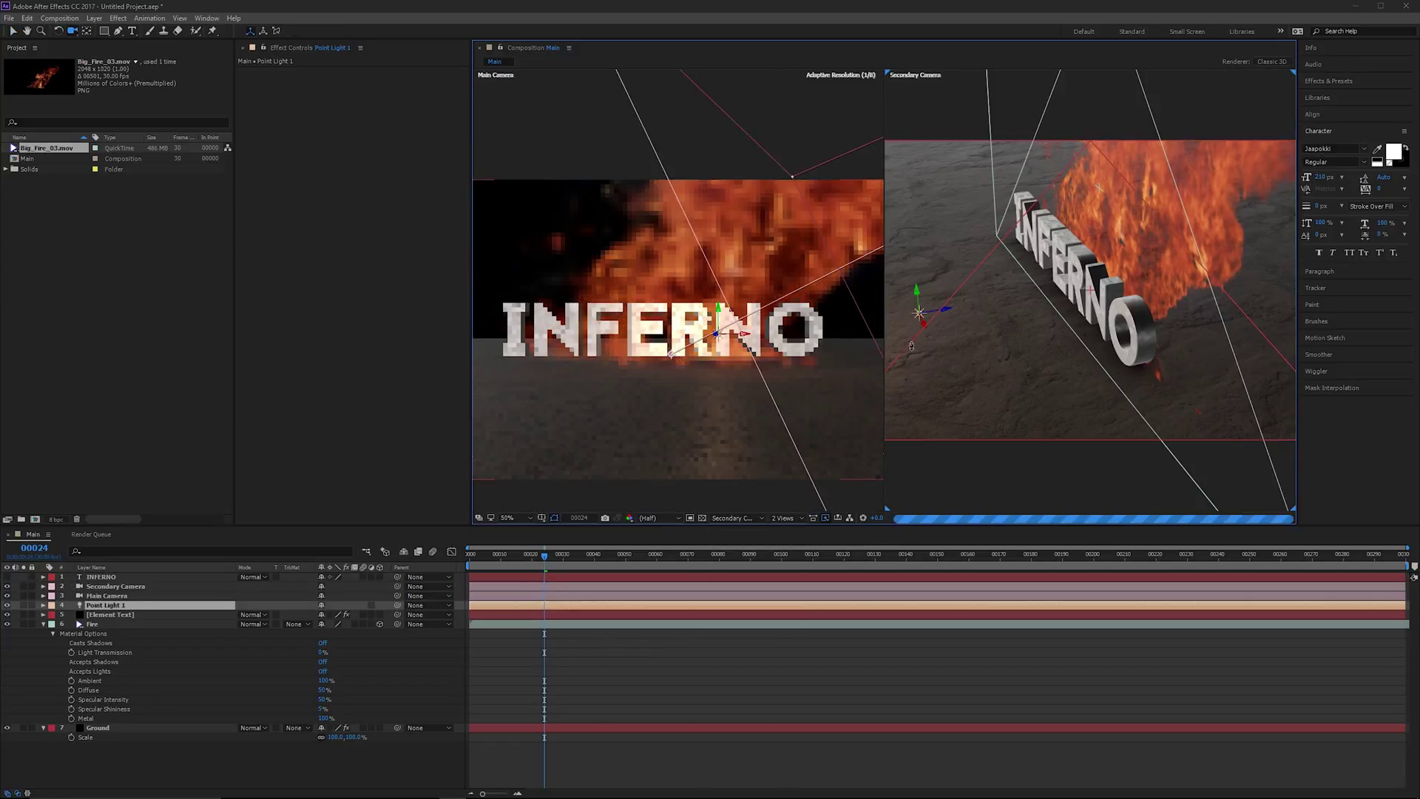
pyautogui.moveTo(975, 311)
pyautogui.mouseDown()
pyautogui.moveTo(1081, 286)
pyautogui.moveTo(1171, 290)
pyautogui.moveTo(1093, 261)
pyautogui.moveTo(1112, 264)
pyautogui.mouseUp()
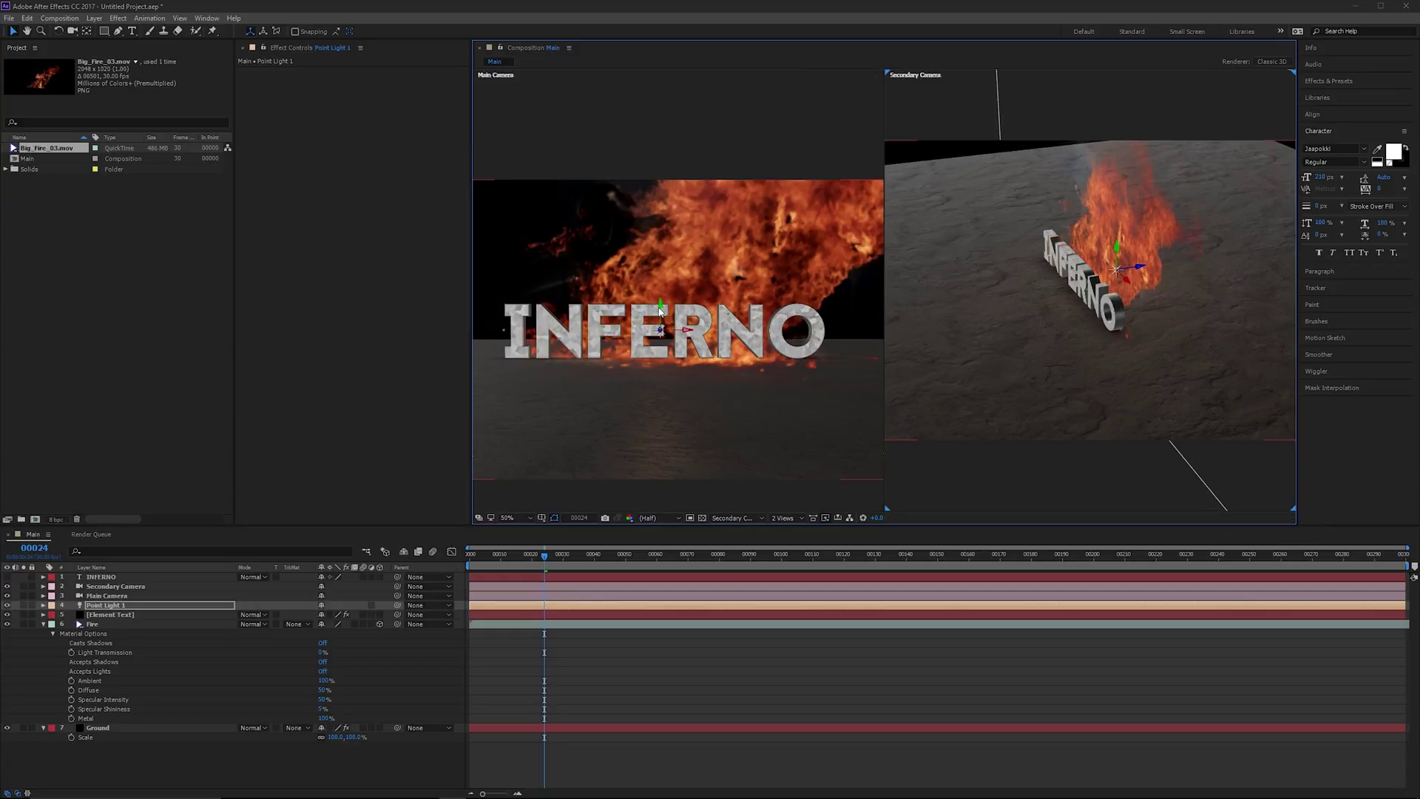
# Raise Point Light 1 up into the fire and nudge the Element Text layer slightly right.
pyautogui.moveTo(659, 313); pyautogui.dragTo(660, 396)
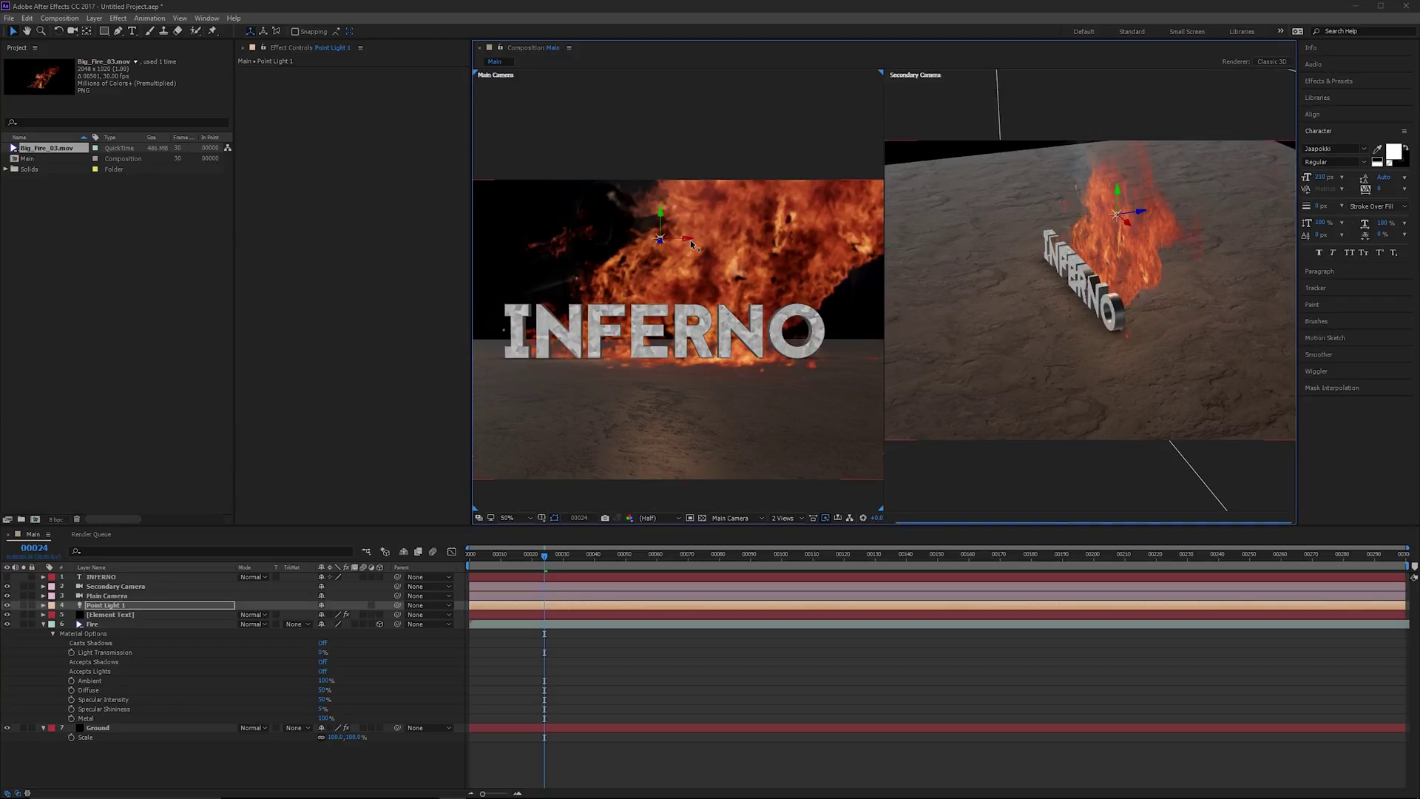
pyautogui.moveTo(662, 236); pyautogui.dragTo(670, 238)
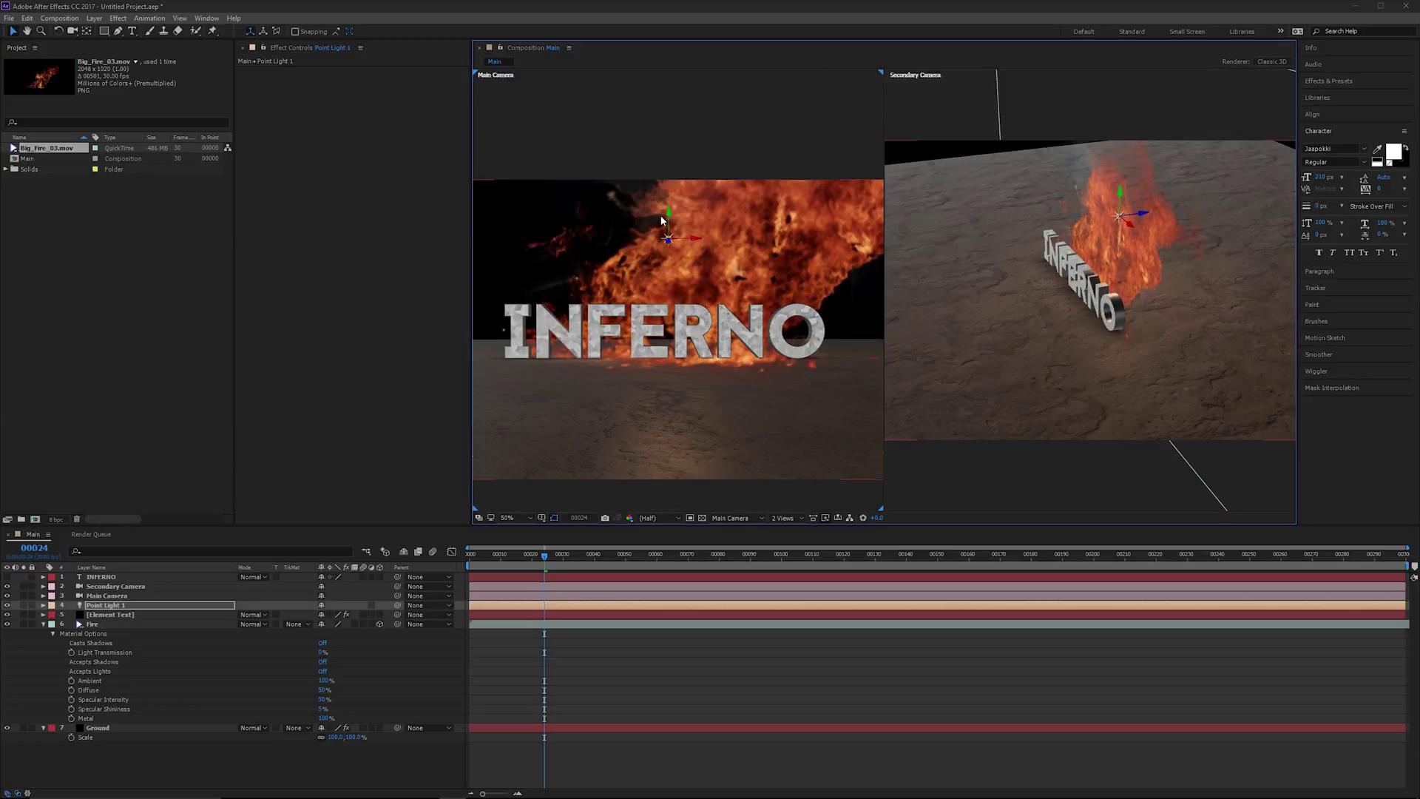
pyautogui.moveTo(670, 218); pyautogui.dragTo(672, 211)
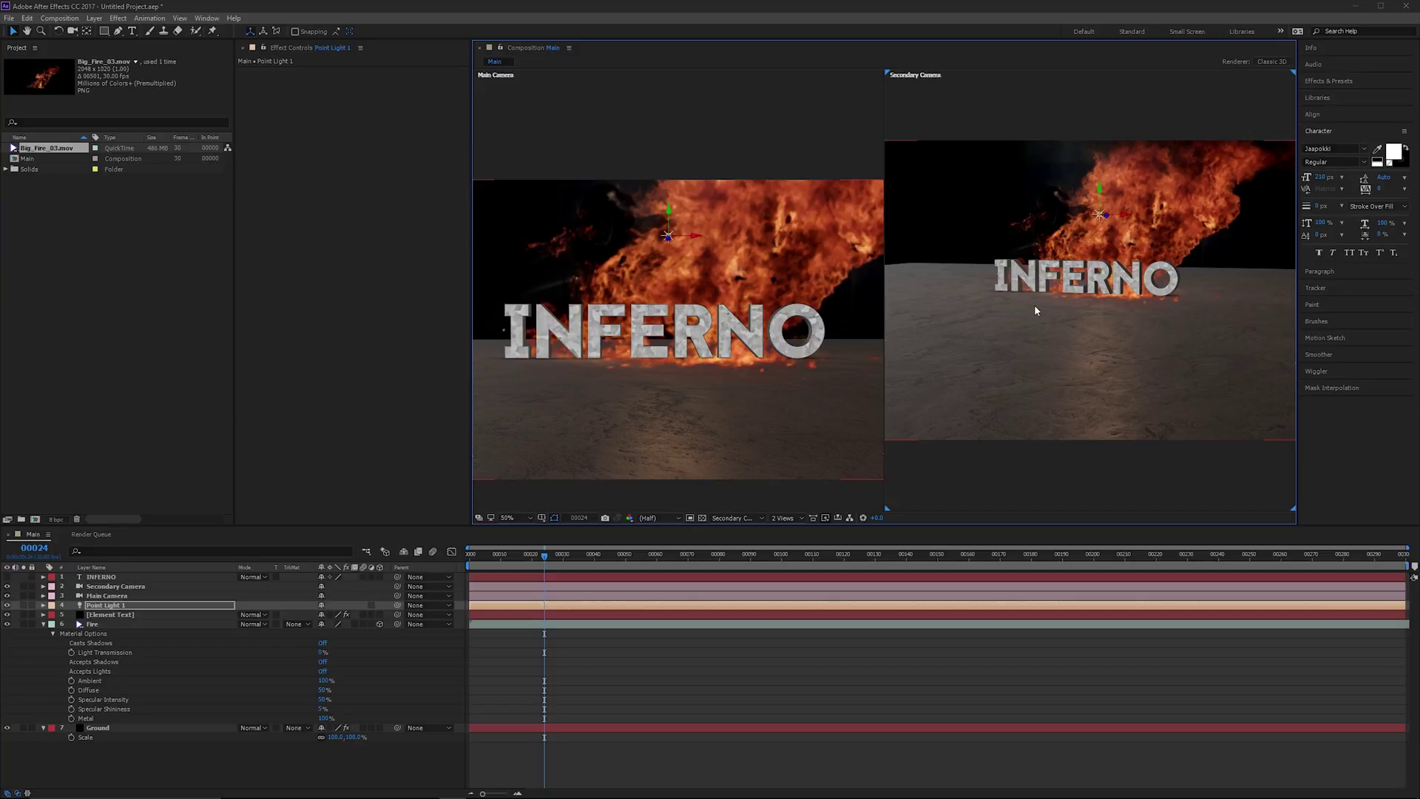
pyautogui.click(1034, 306)
pyautogui.moveTo(1043, 314); pyautogui.dragTo(1047, 298)
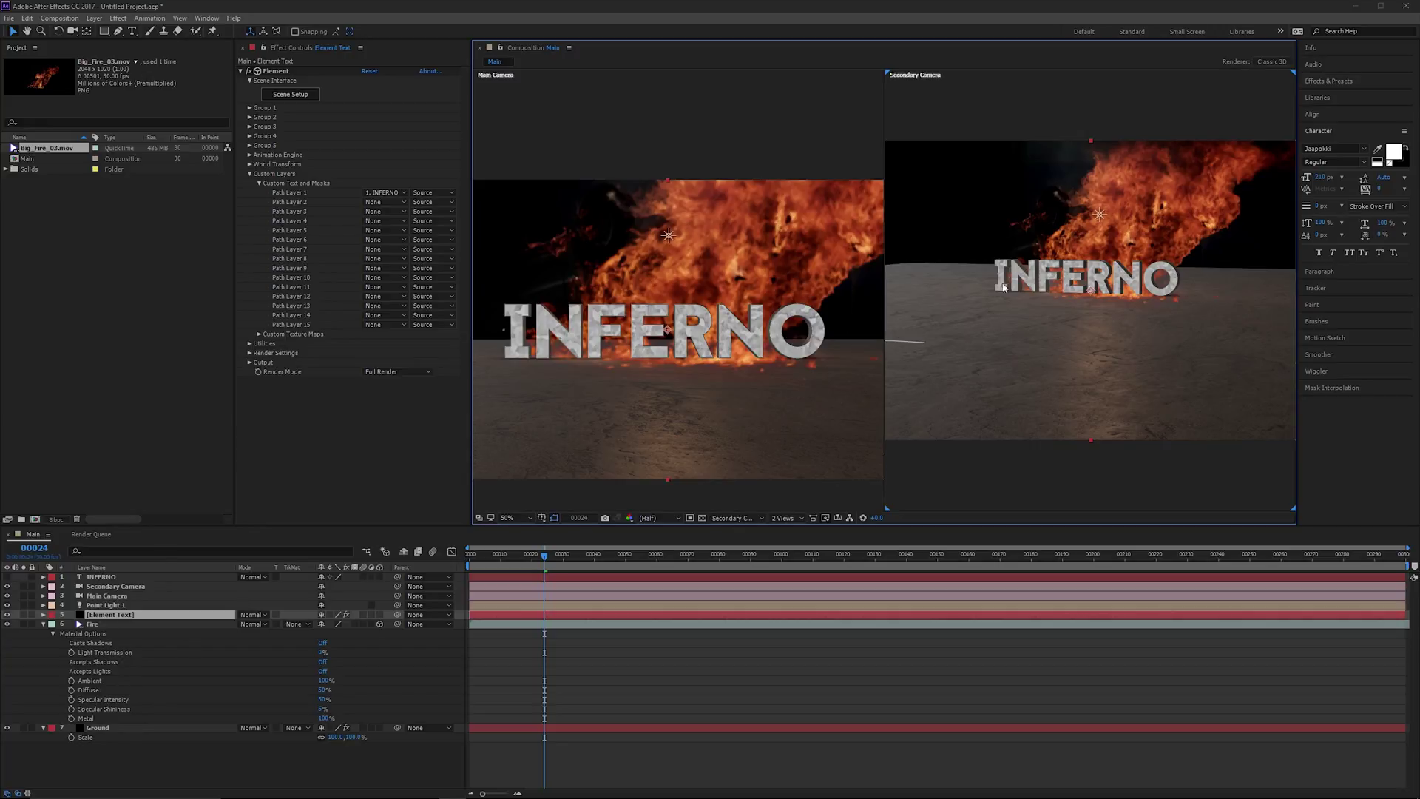
# Show a single Main Camera view at Fit magnification and Full resolution.
pyautogui.click(748, 519)
pyautogui.click(751, 532)
pyautogui.click(783, 518)
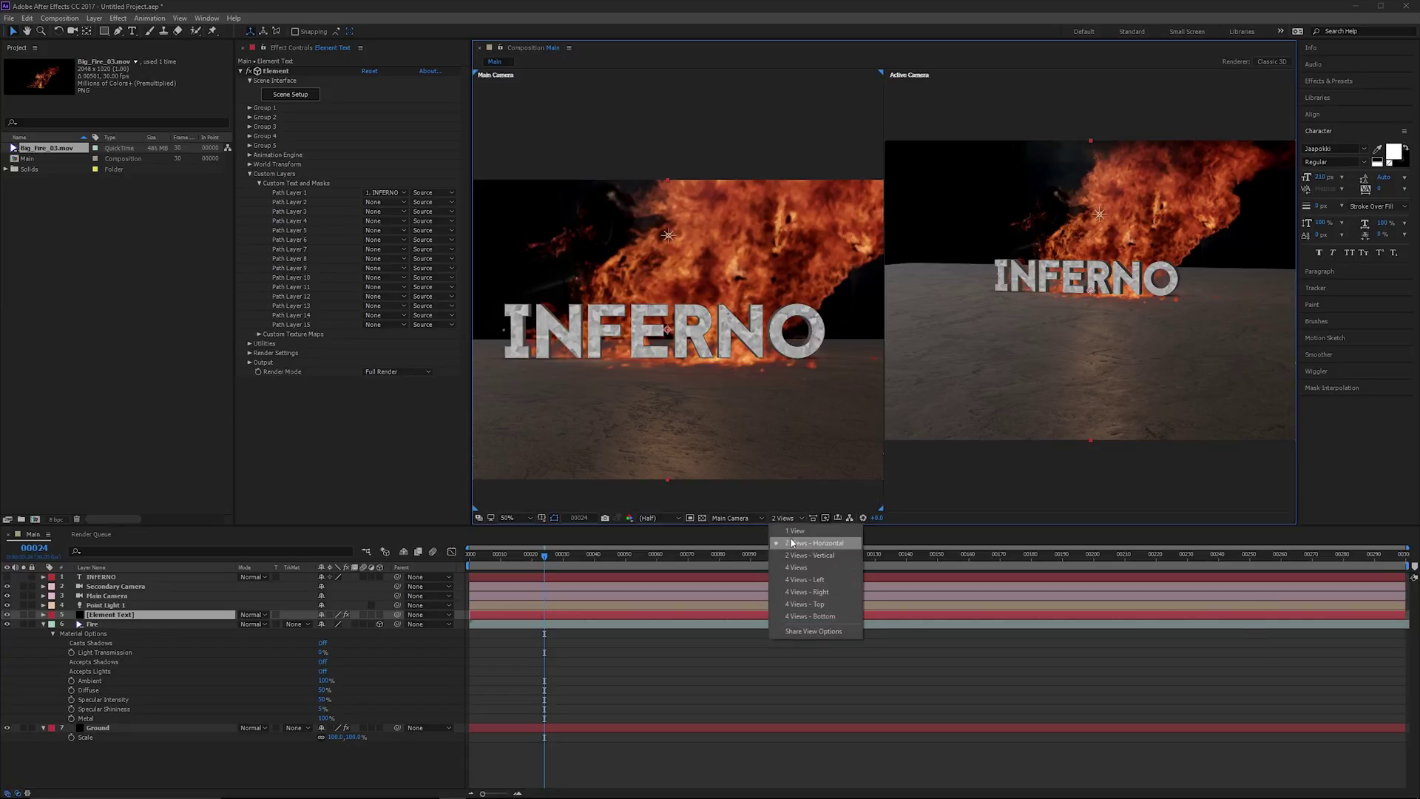
pyautogui.click(794, 542)
pyautogui.click(725, 517)
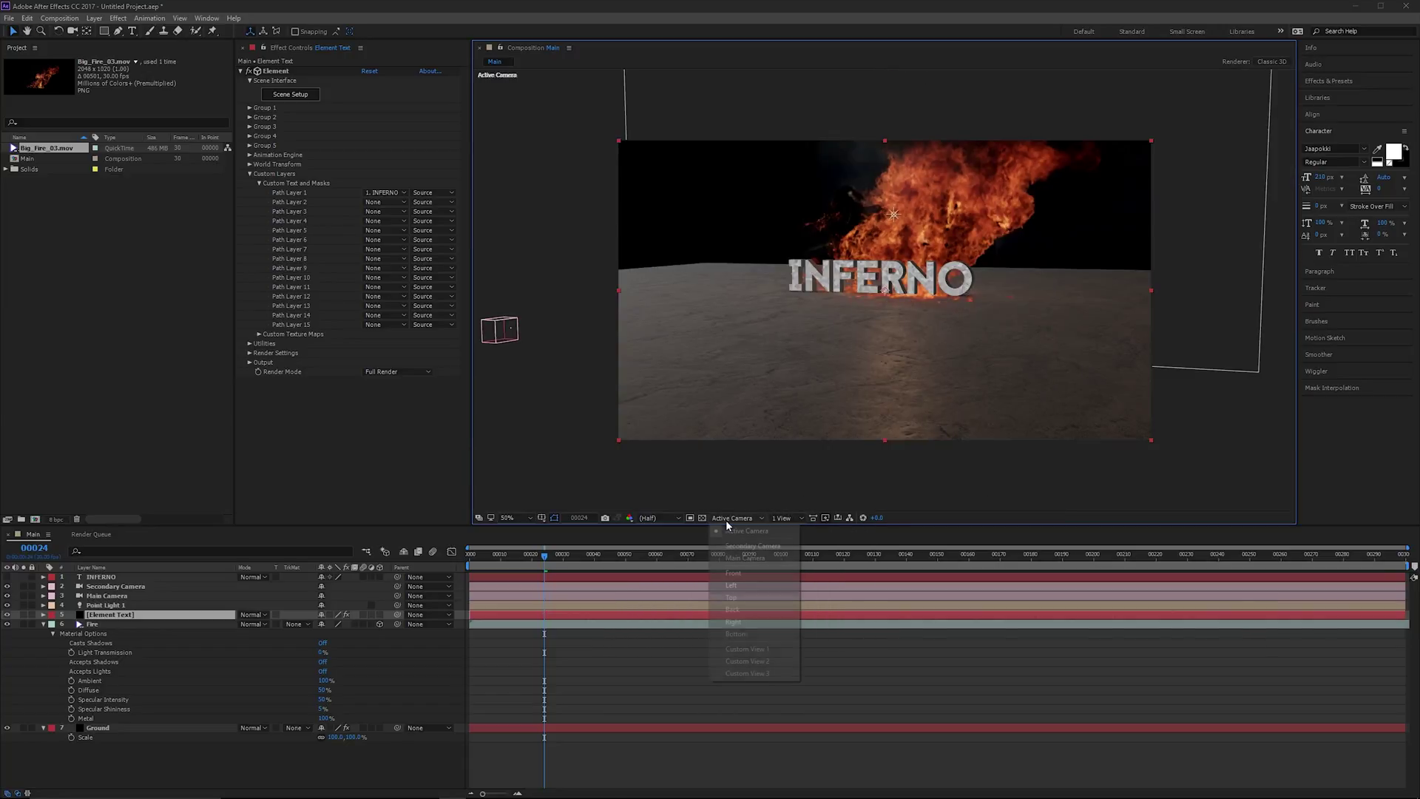
pyautogui.click(744, 560)
pyautogui.click(575, 517)
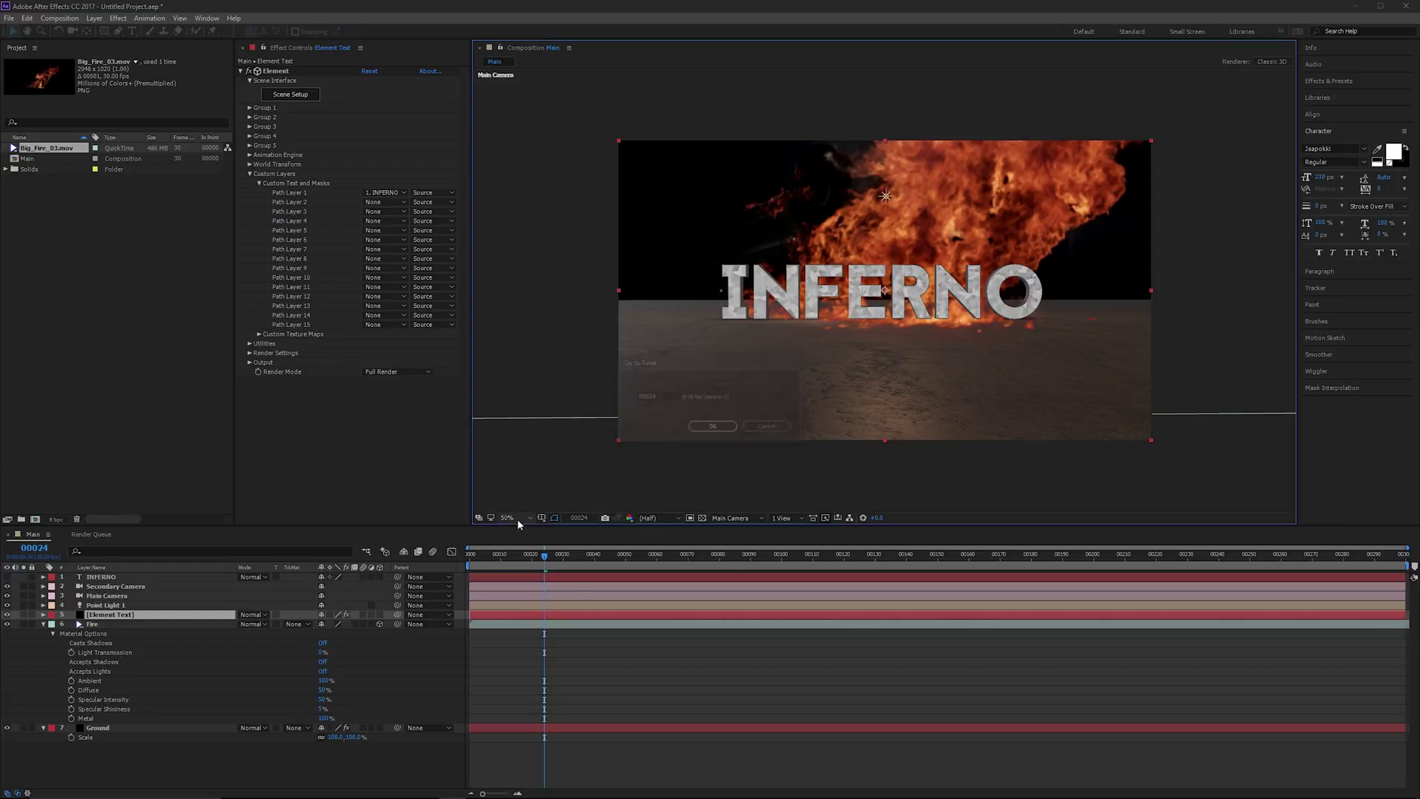
pyautogui.click(517, 518)
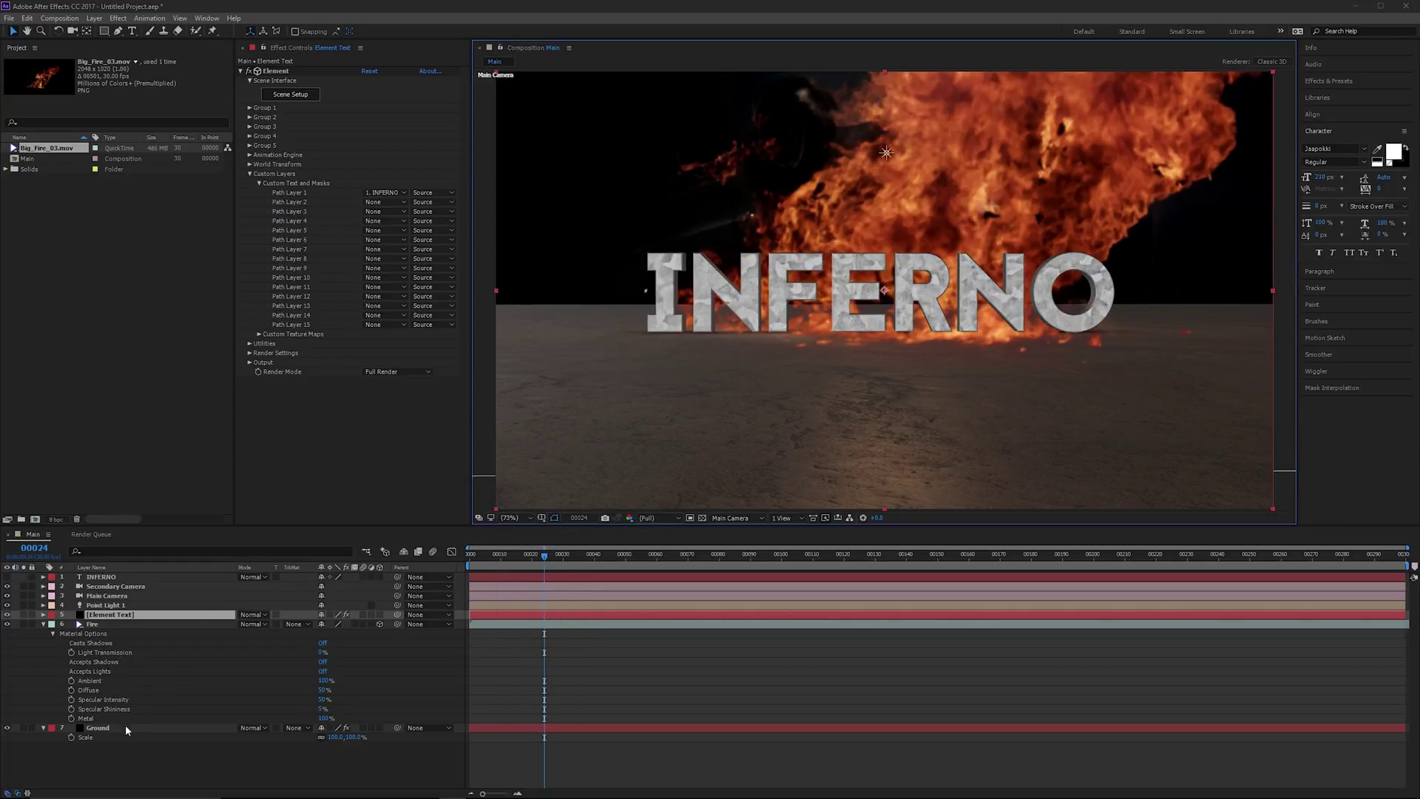
# Enable fog at 100% opacity in the Ground layer's Element render settings.
pyautogui.click(101, 729)
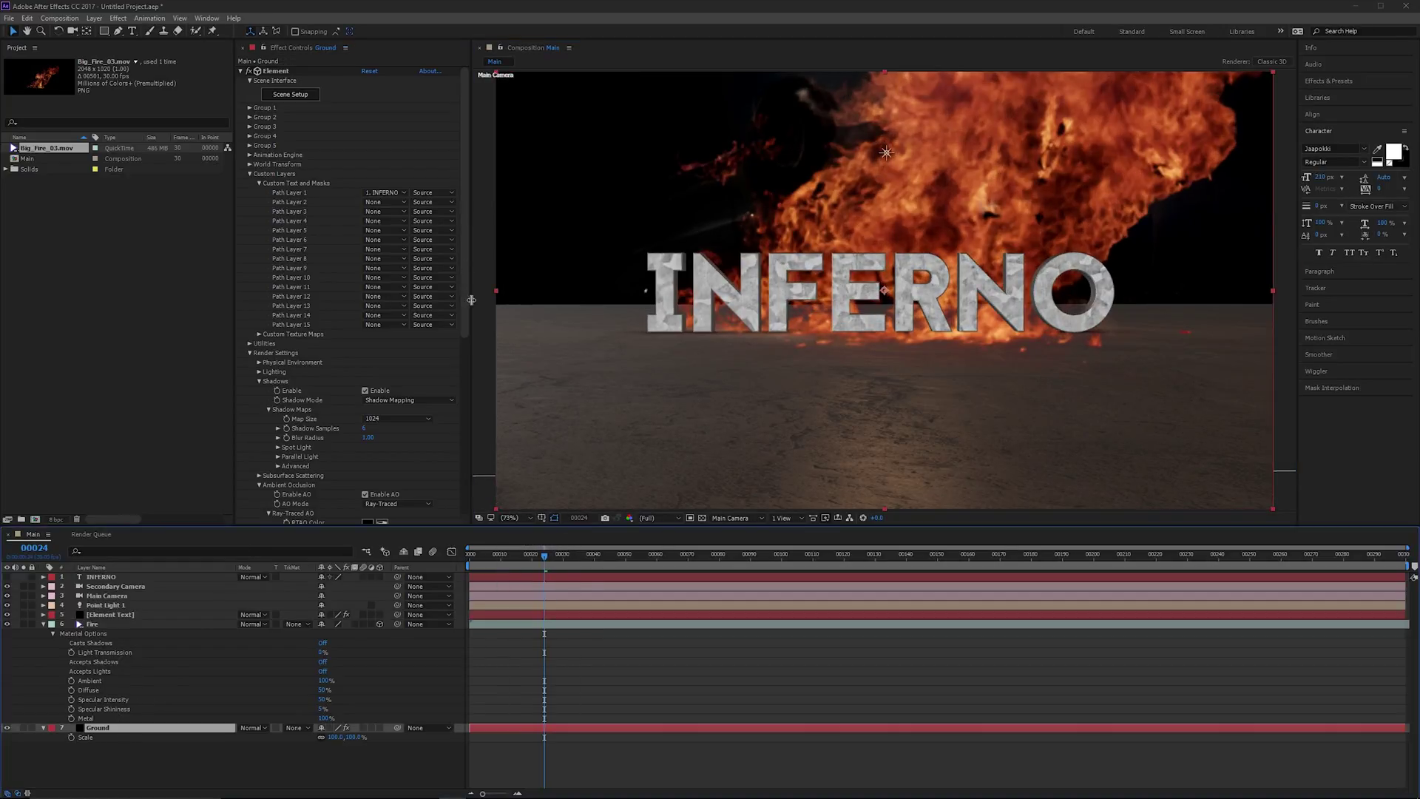
pyautogui.moveTo(467, 304); pyautogui.dragTo(463, 497)
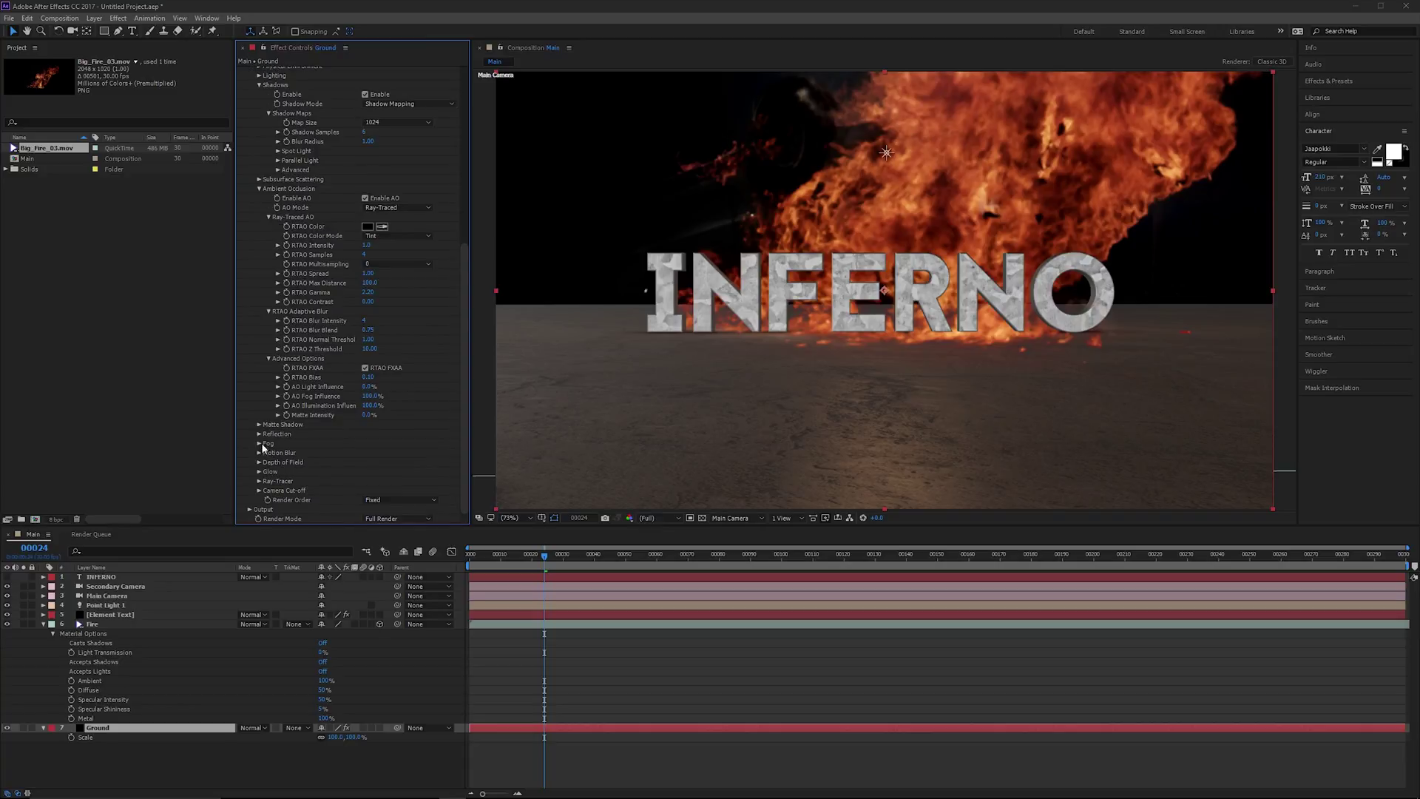
pyautogui.click(260, 442)
pyautogui.click(365, 453)
pyautogui.scroll(-2, 373, 443)
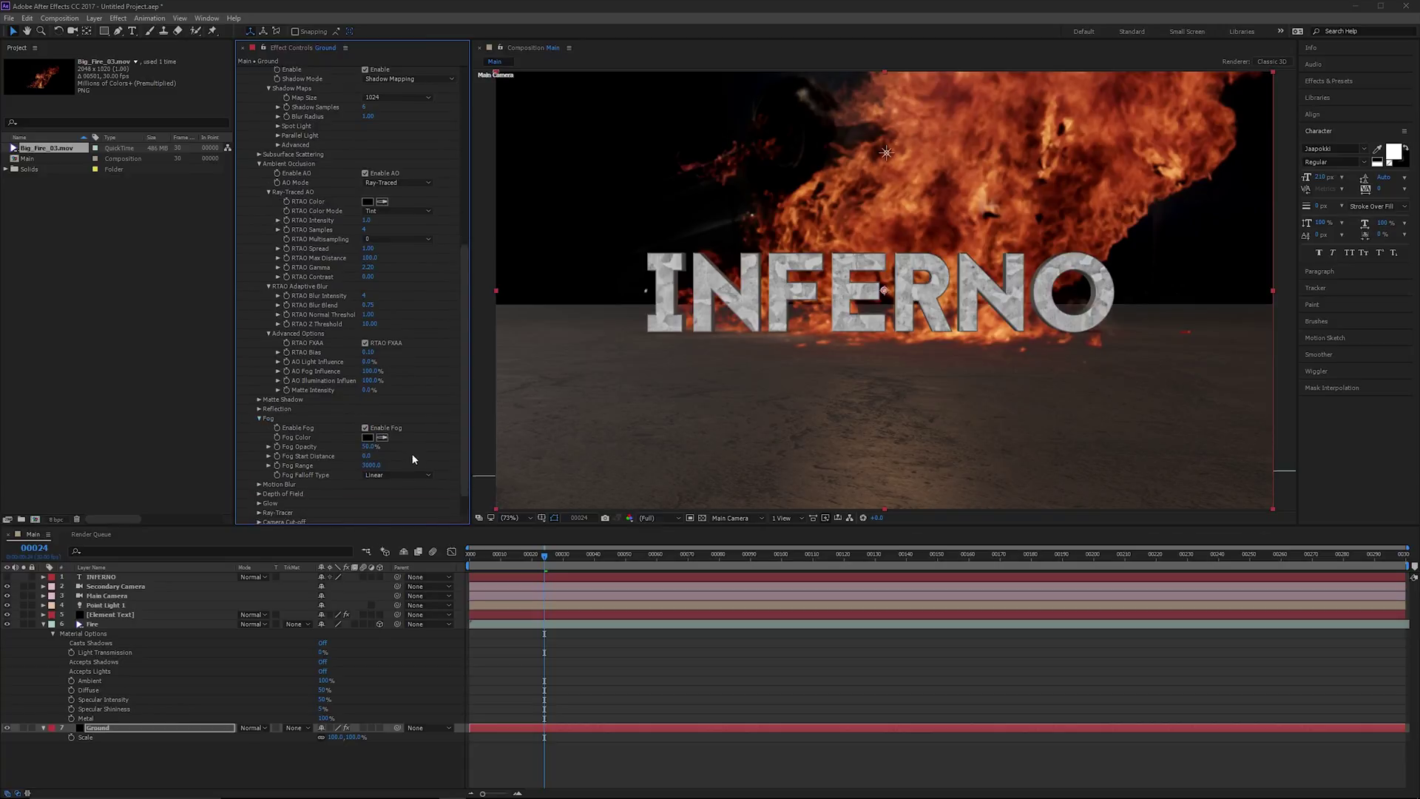
pyautogui.click(370, 421)
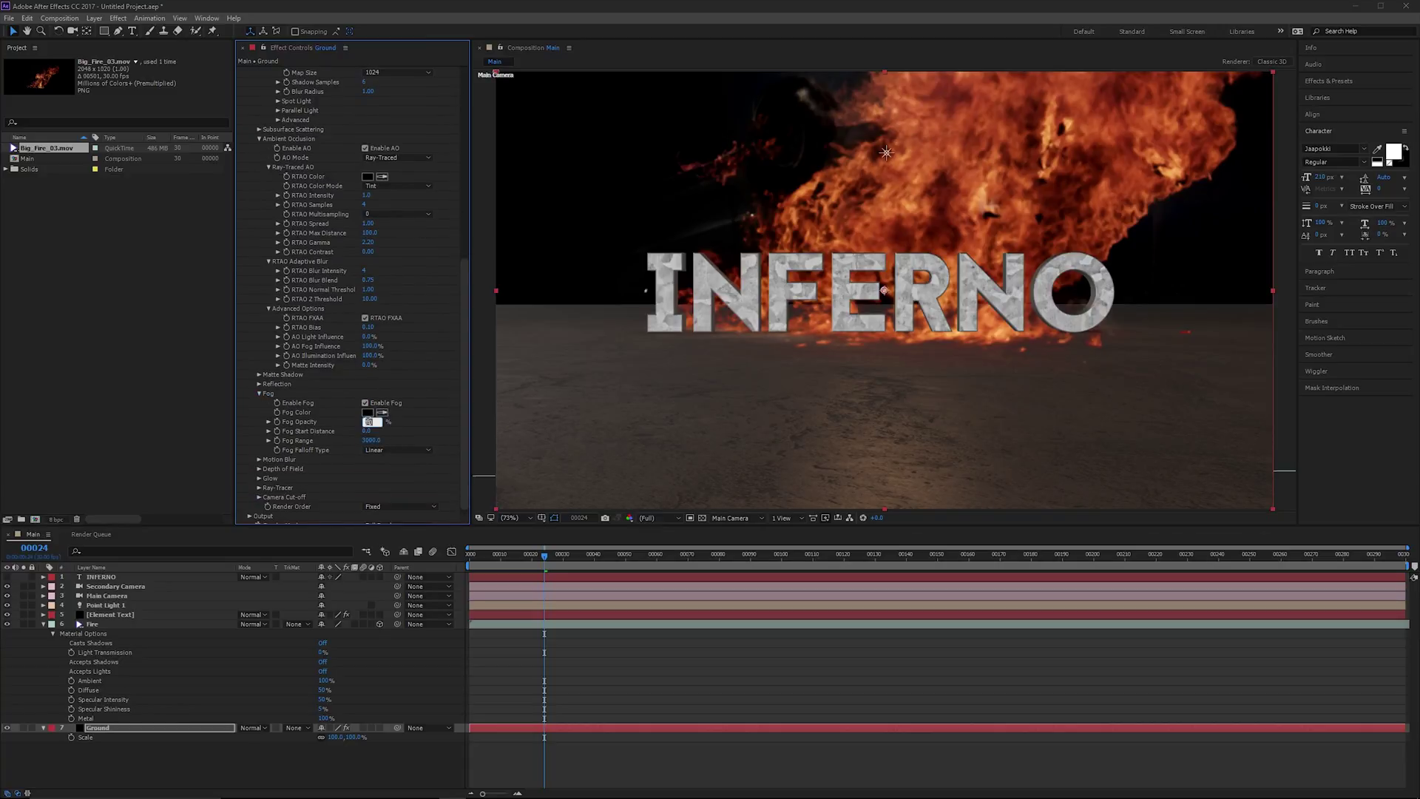
pyautogui.press('Return')
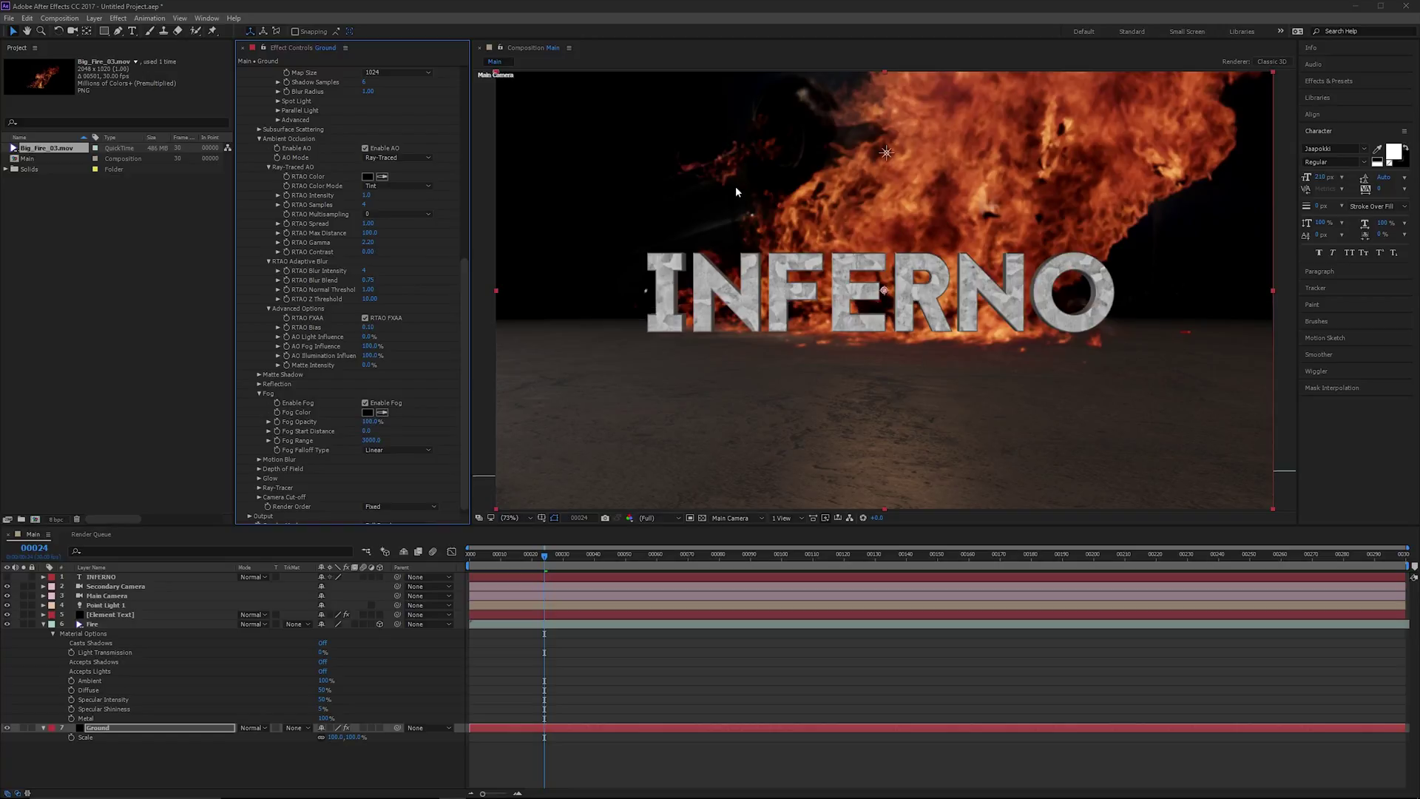
# Solo the Ground layer to inspect the fog, then unsolo it.
pyautogui.click(23, 728)
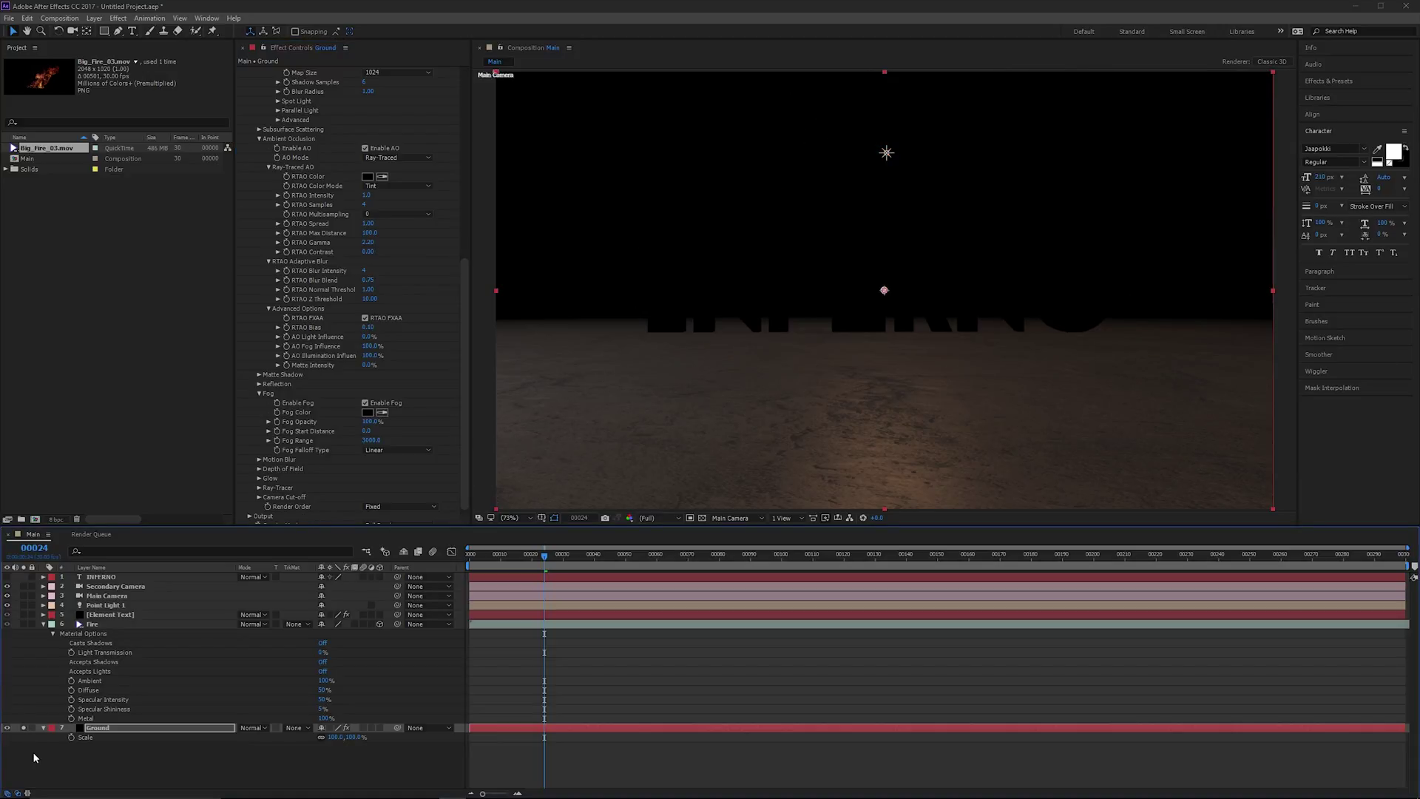
pyautogui.click(29, 732)
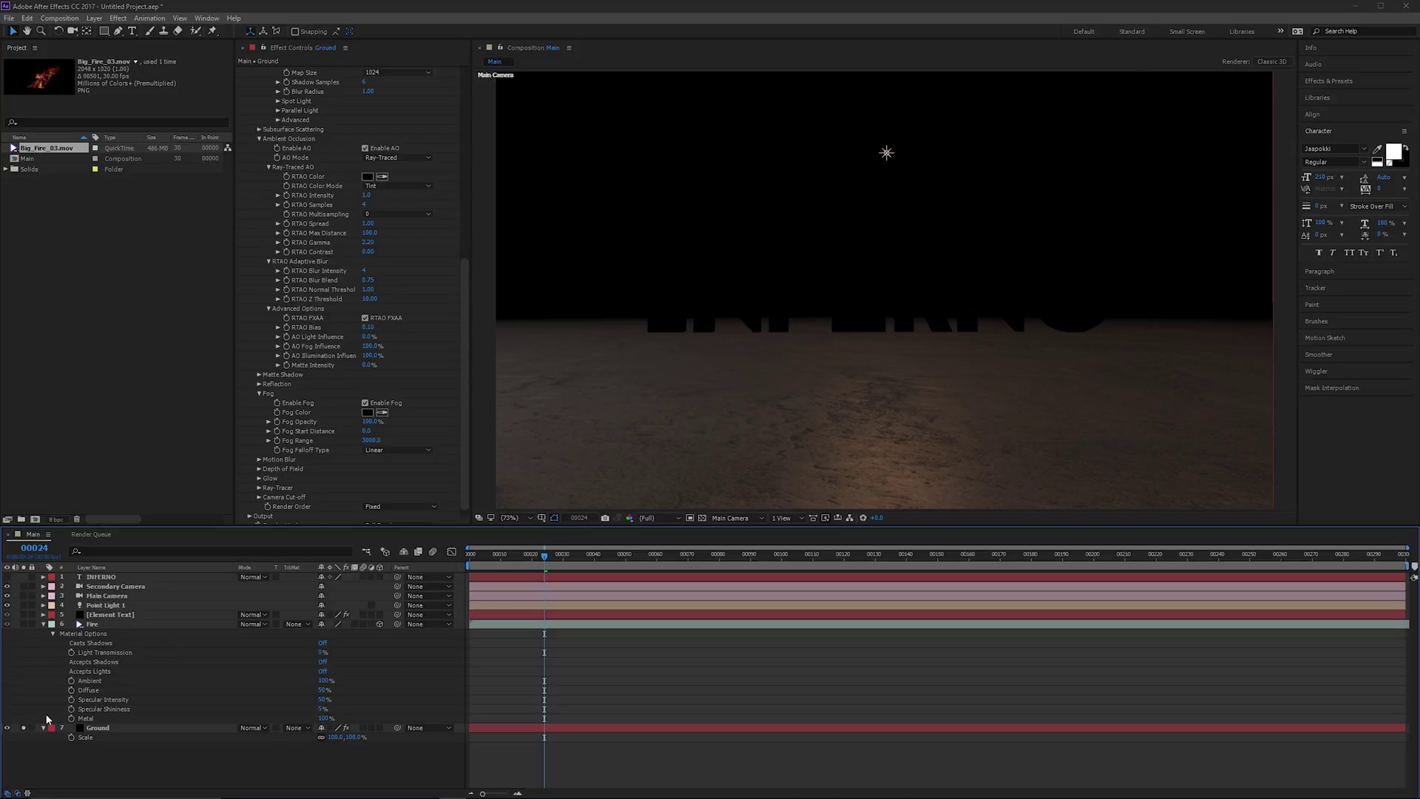
pyautogui.click(25, 728)
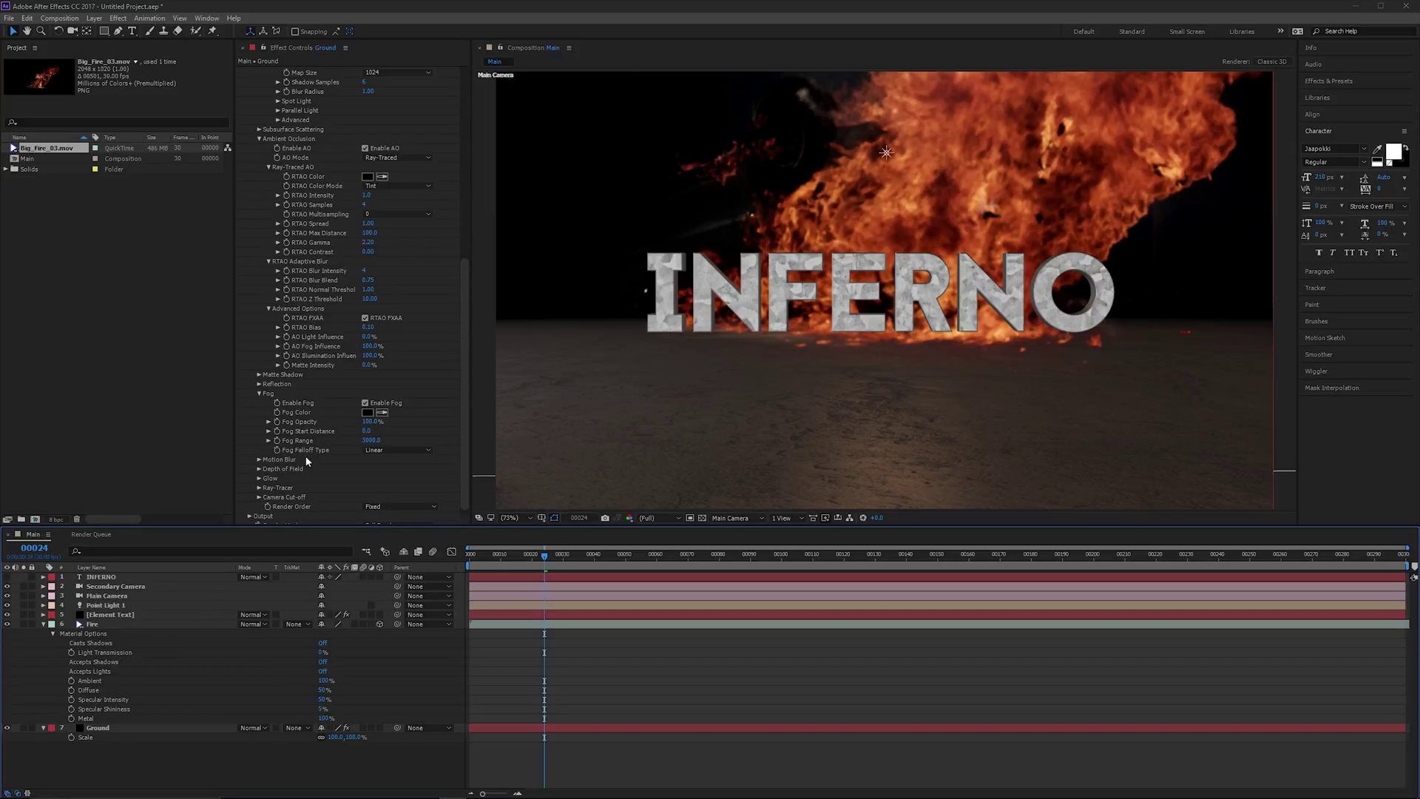
pyautogui.scroll(5, 306, 456)
pyautogui.scroll(5, 304, 456)
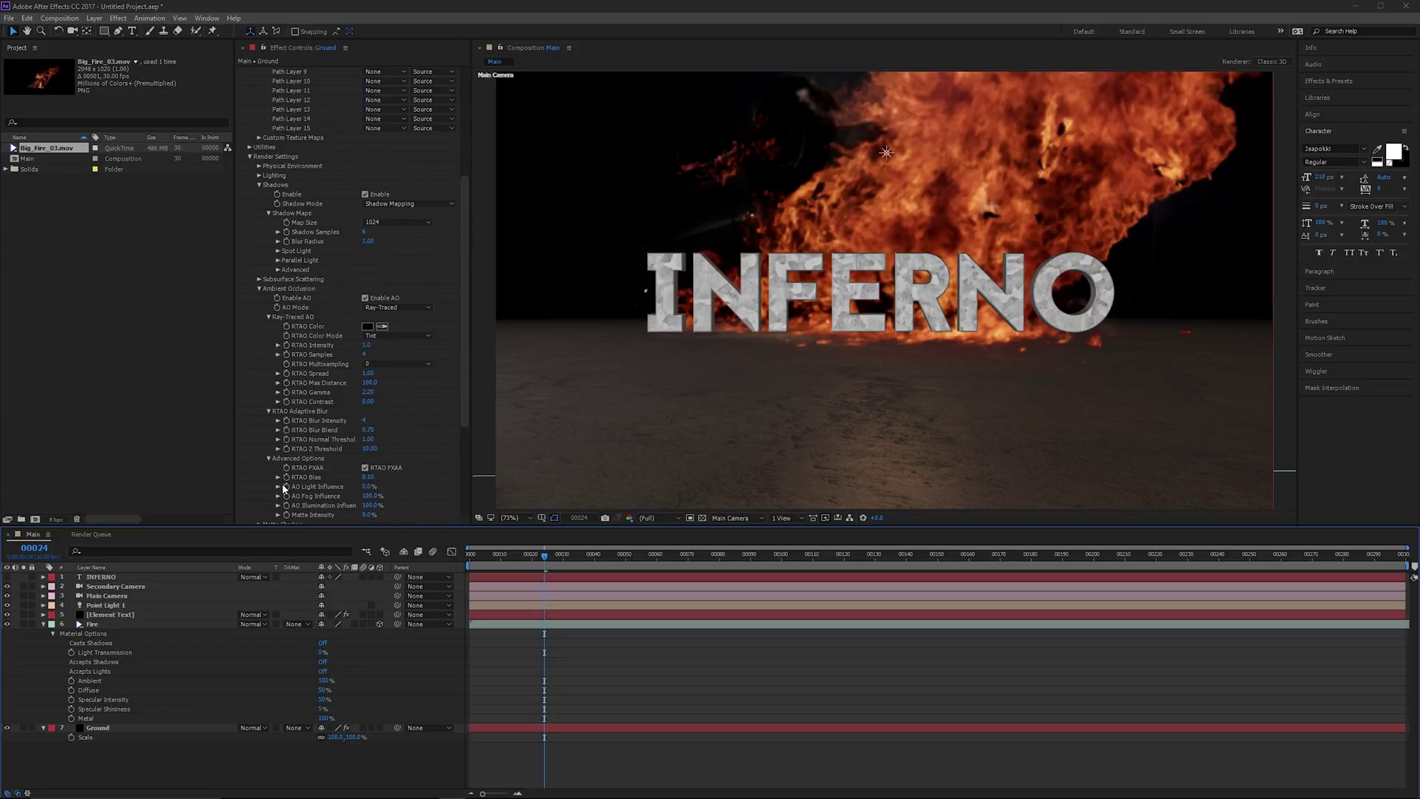
# Set Element Text's Physical Environment Lighting Influence to 100.
pyautogui.click(139, 613)
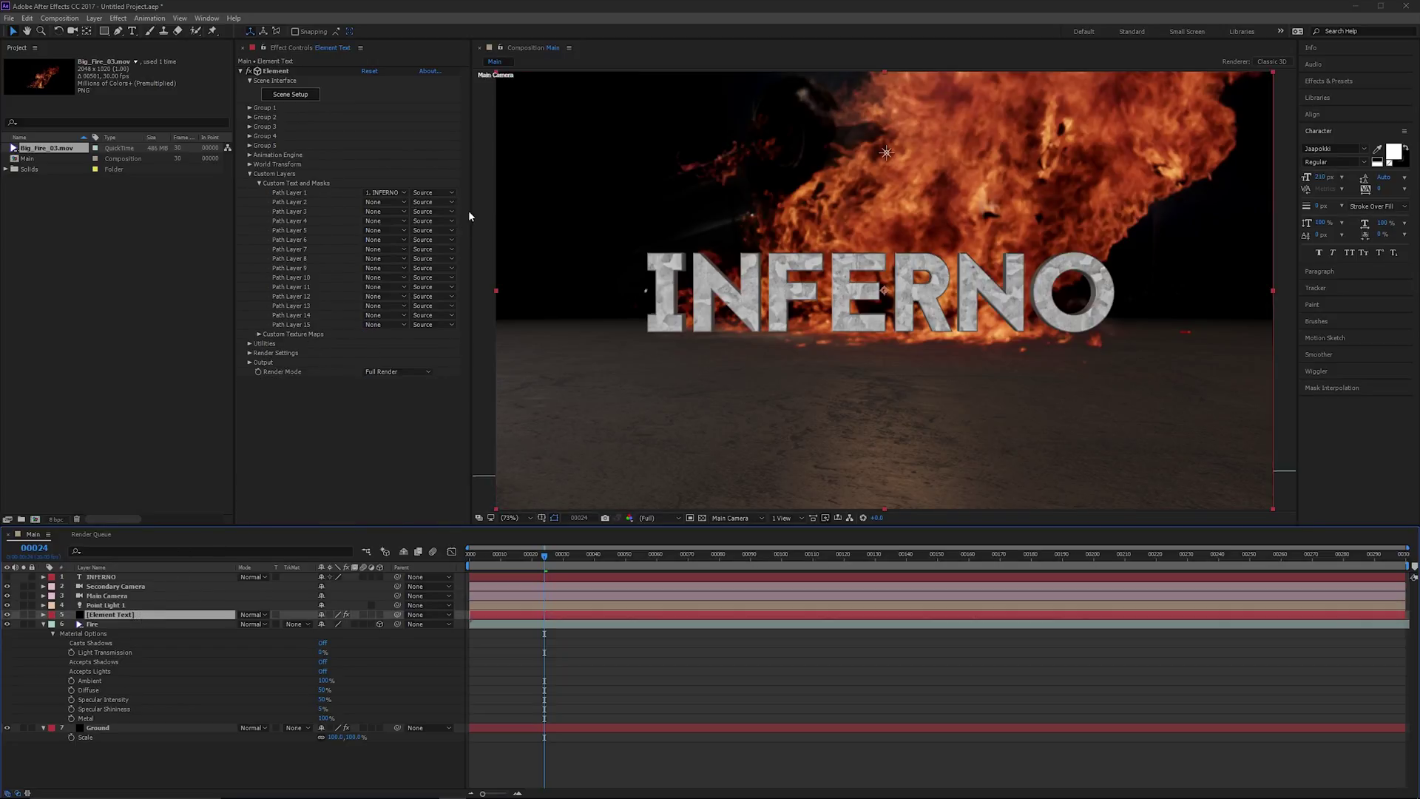
pyautogui.click(249, 354)
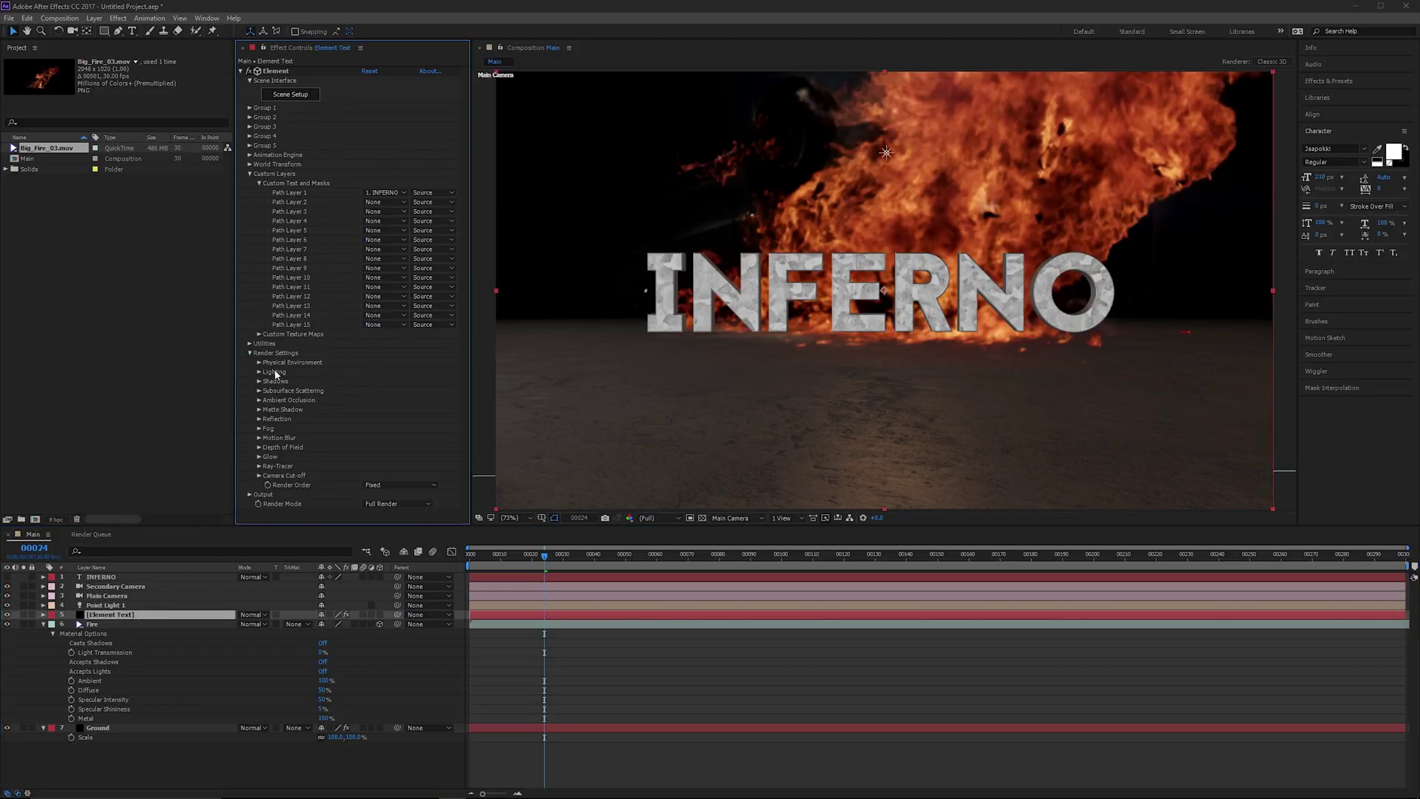
pyautogui.click(259, 363)
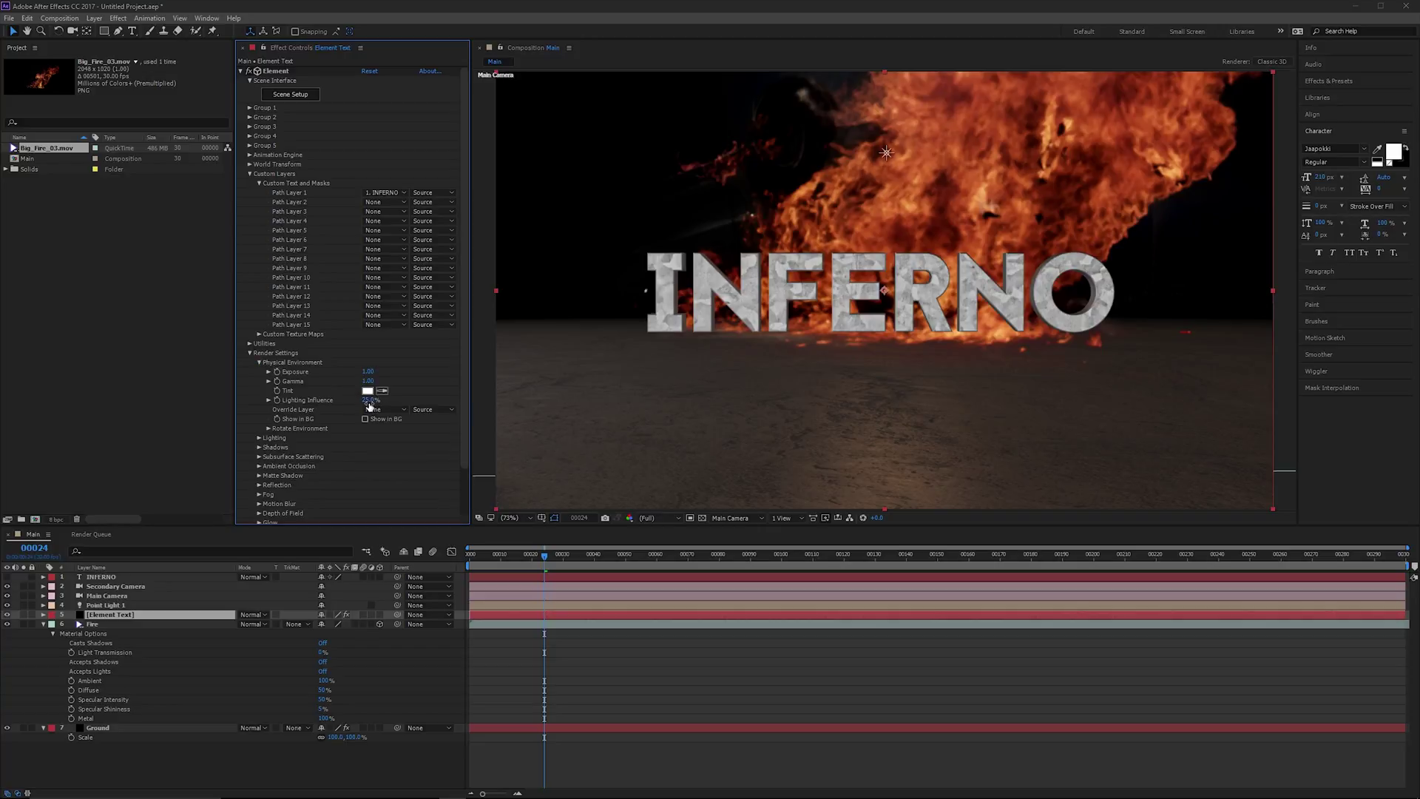
pyautogui.click(373, 399)
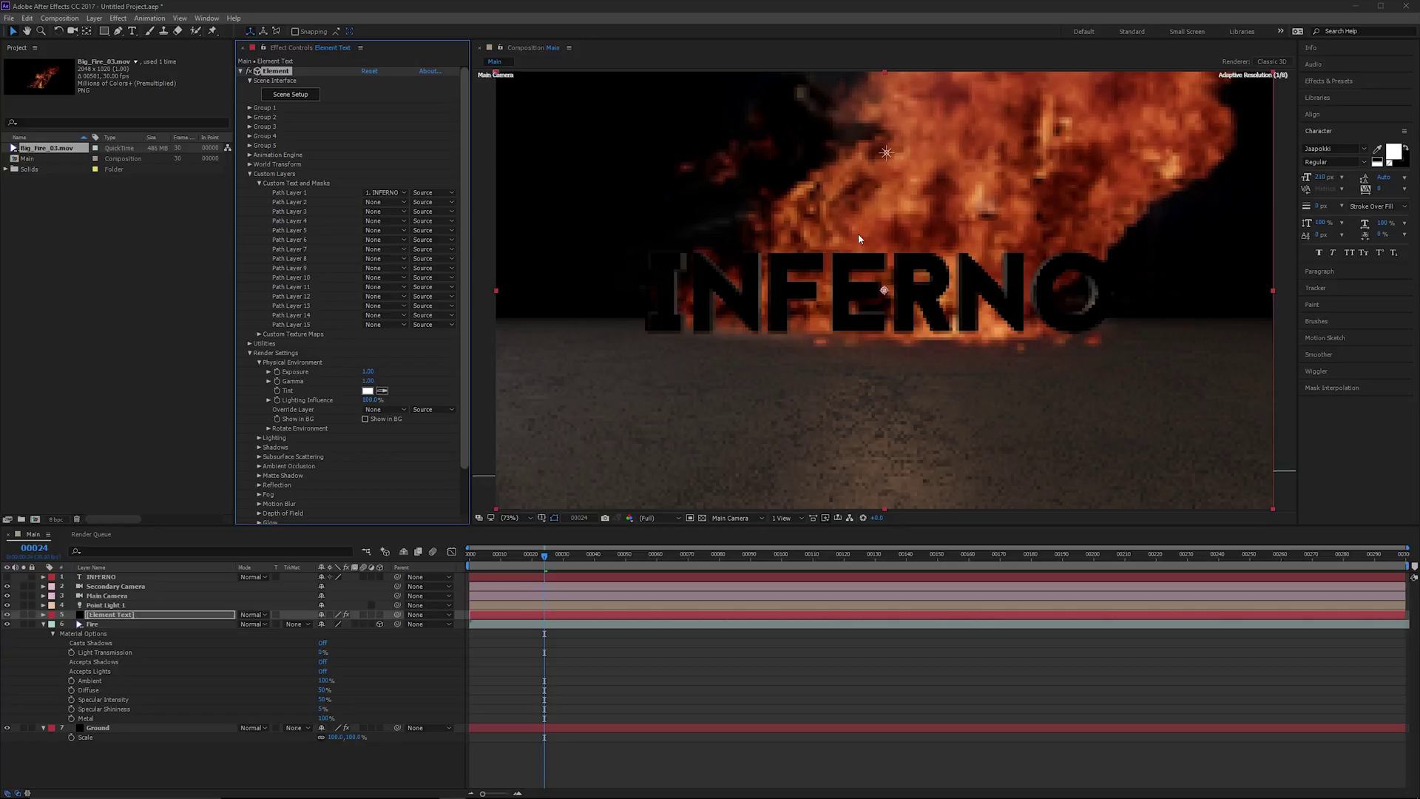
pyautogui.press('Return')
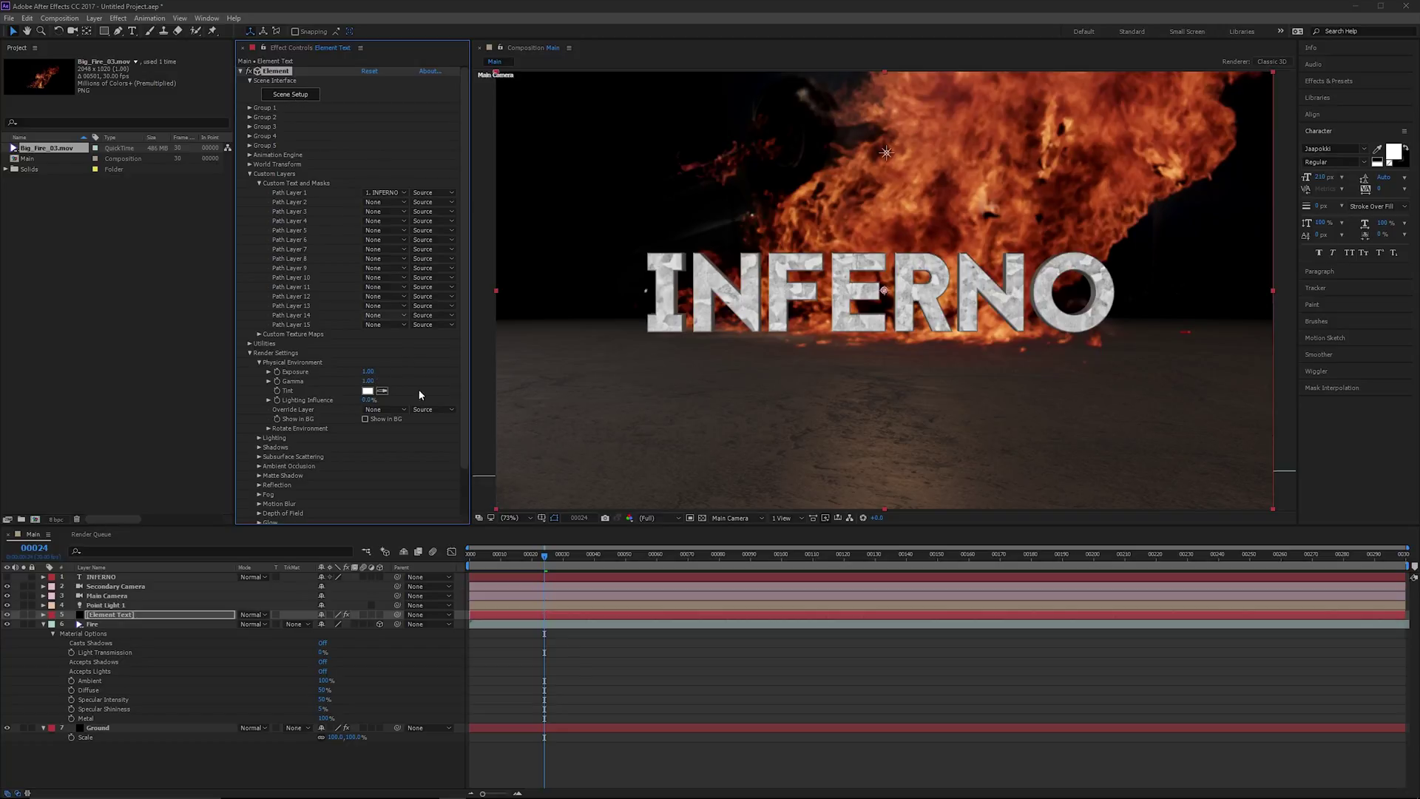
pyautogui.click(371, 399)
pyautogui.write('100')
pyautogui.press('Return')
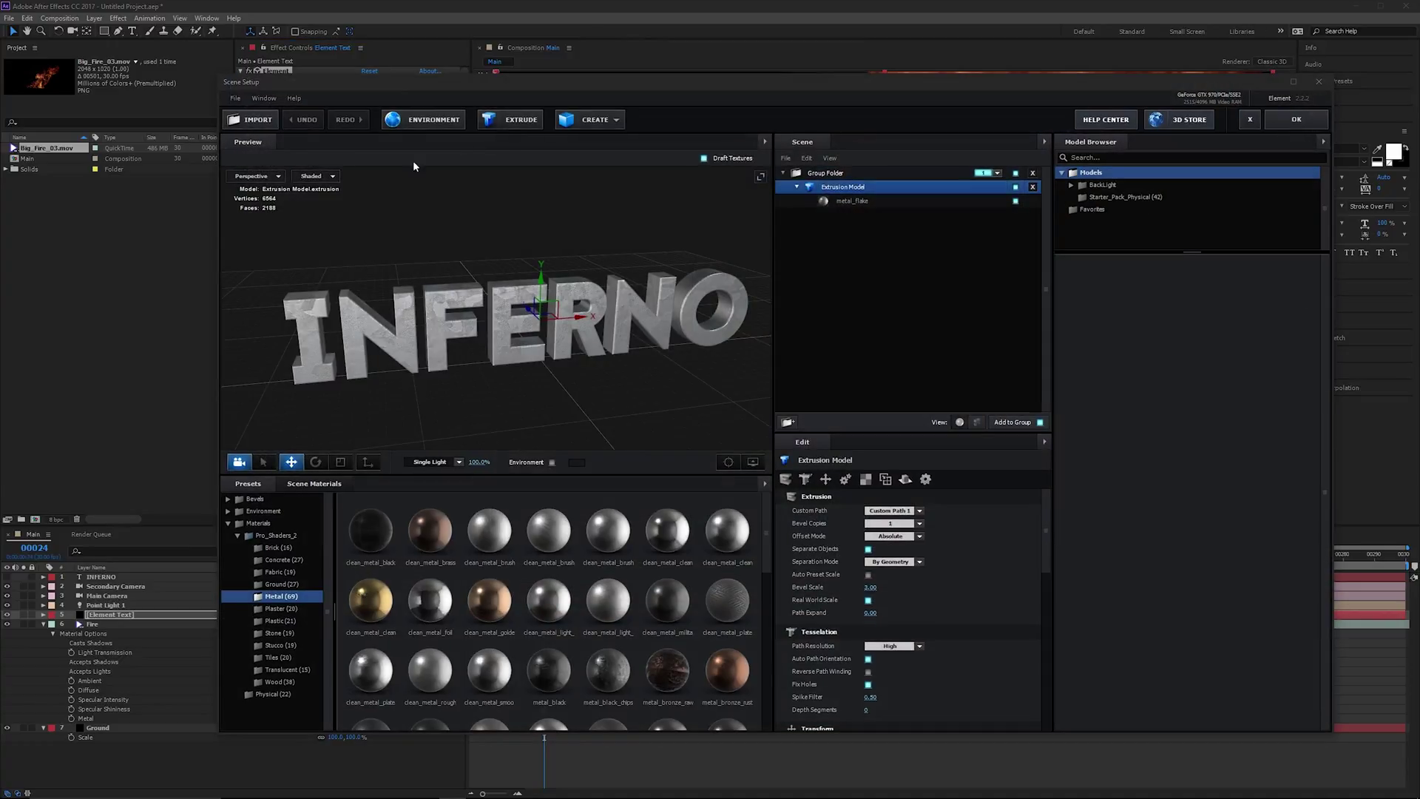
# Apply the Studio_warm environment from the V1_Environment presets to the INFERNO text.
pyautogui.click(264, 510)
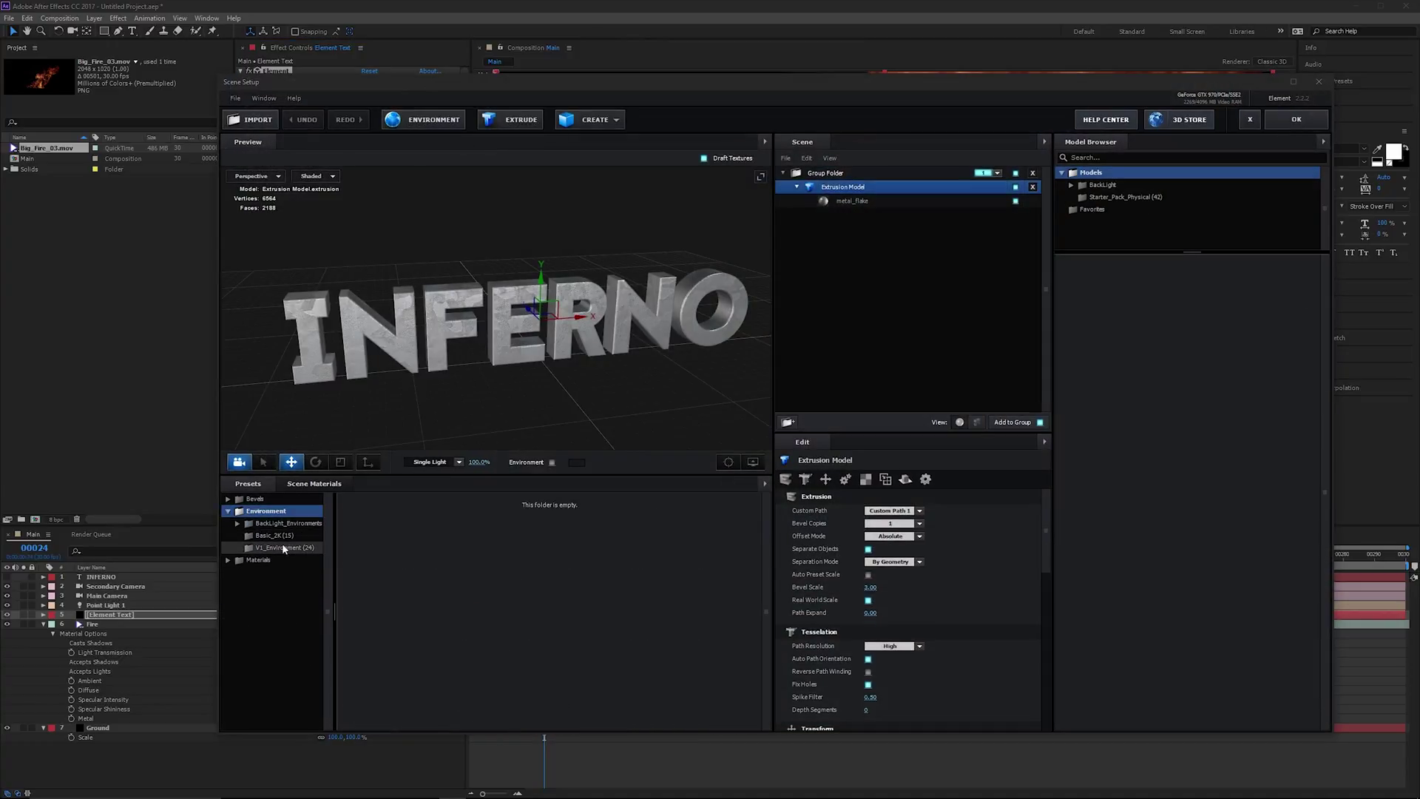
pyautogui.click(278, 536)
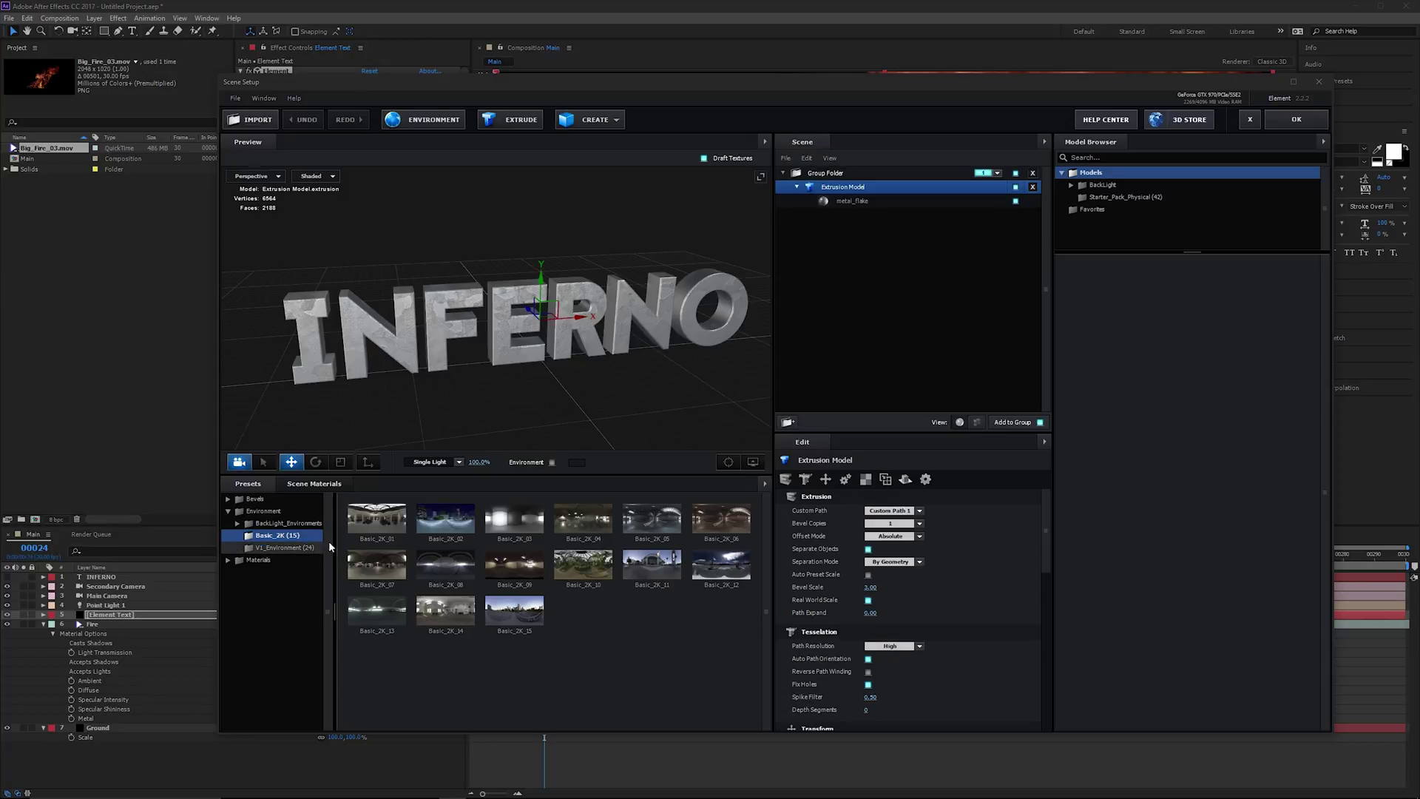
pyautogui.click(286, 547)
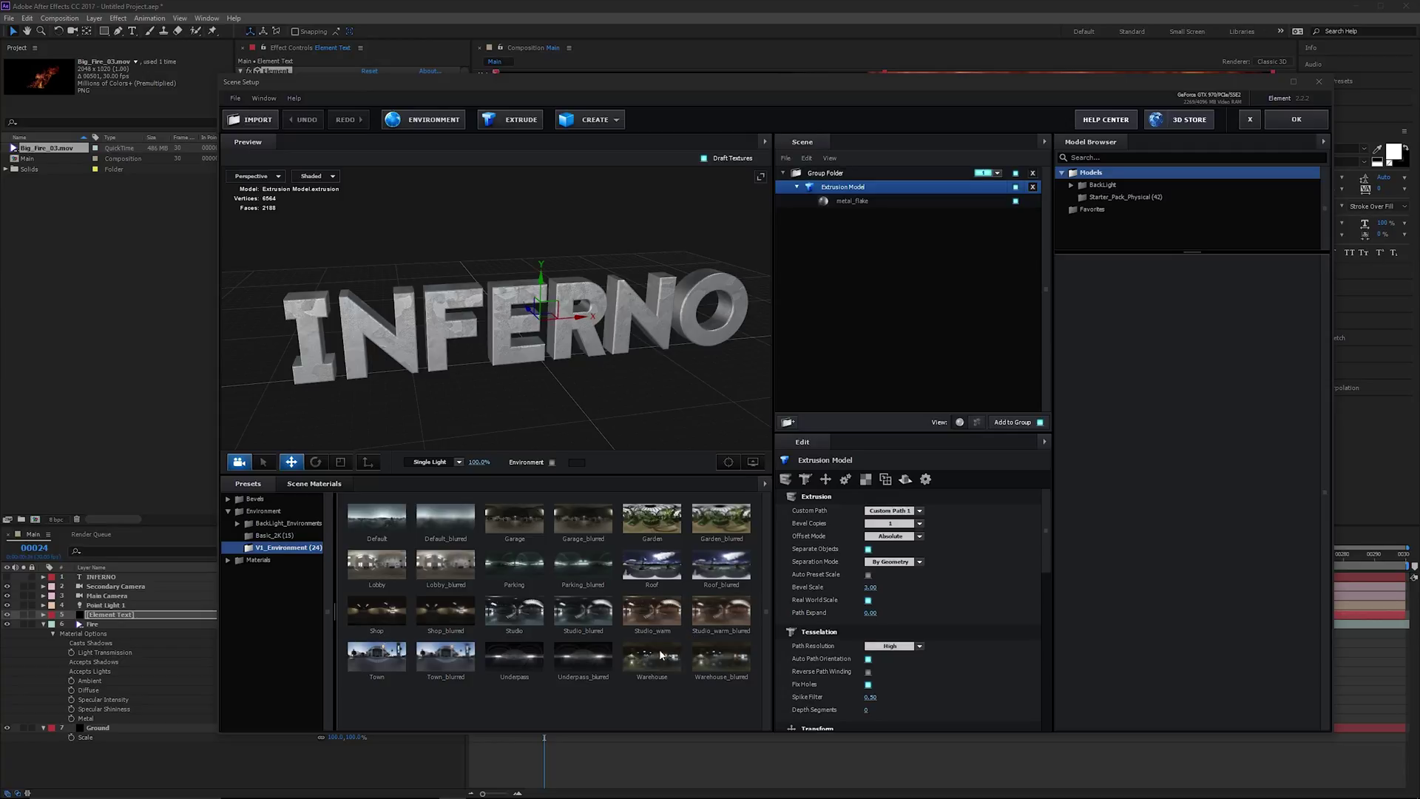
pyautogui.doubleClick(639, 616)
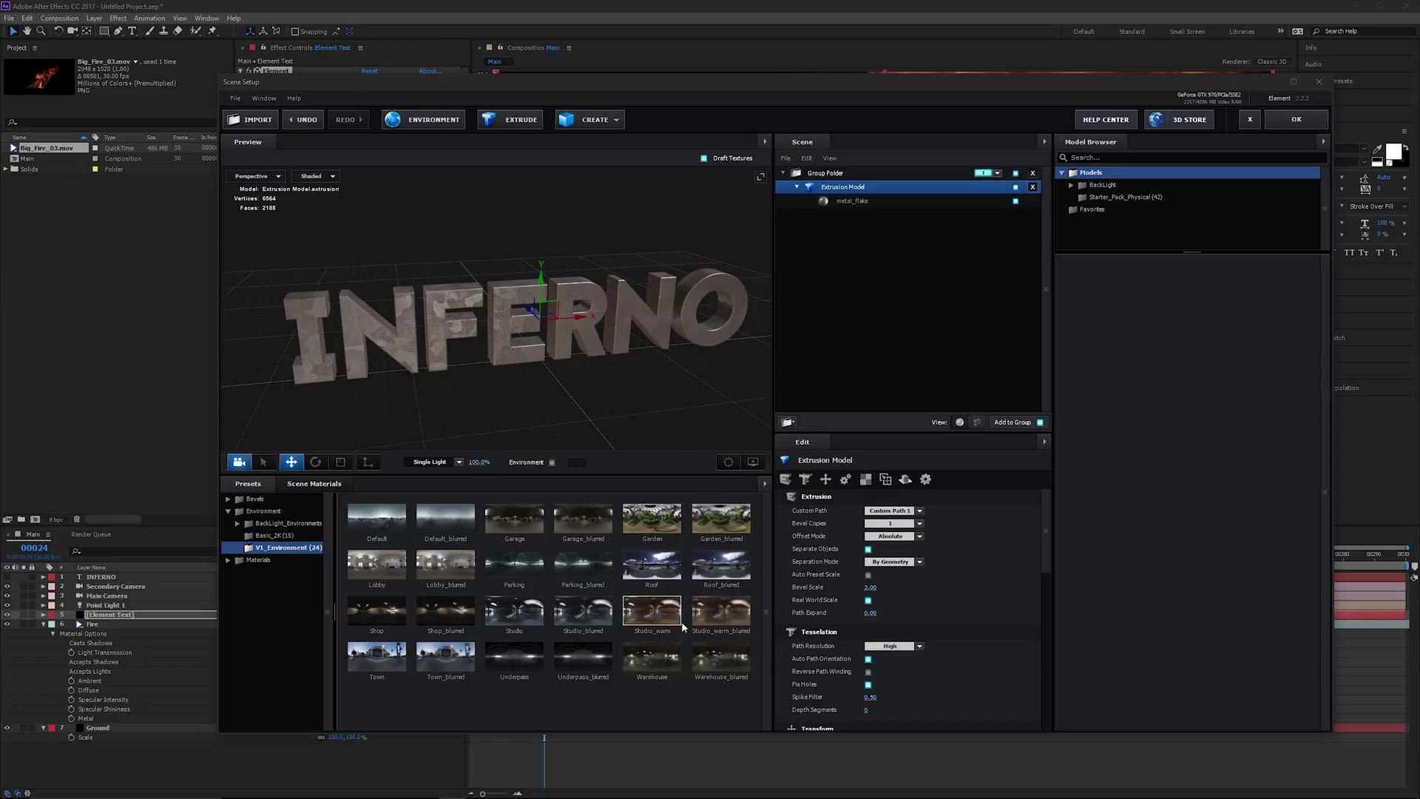
pyautogui.moveTo(650, 400); pyautogui.dragTo(611, 389)
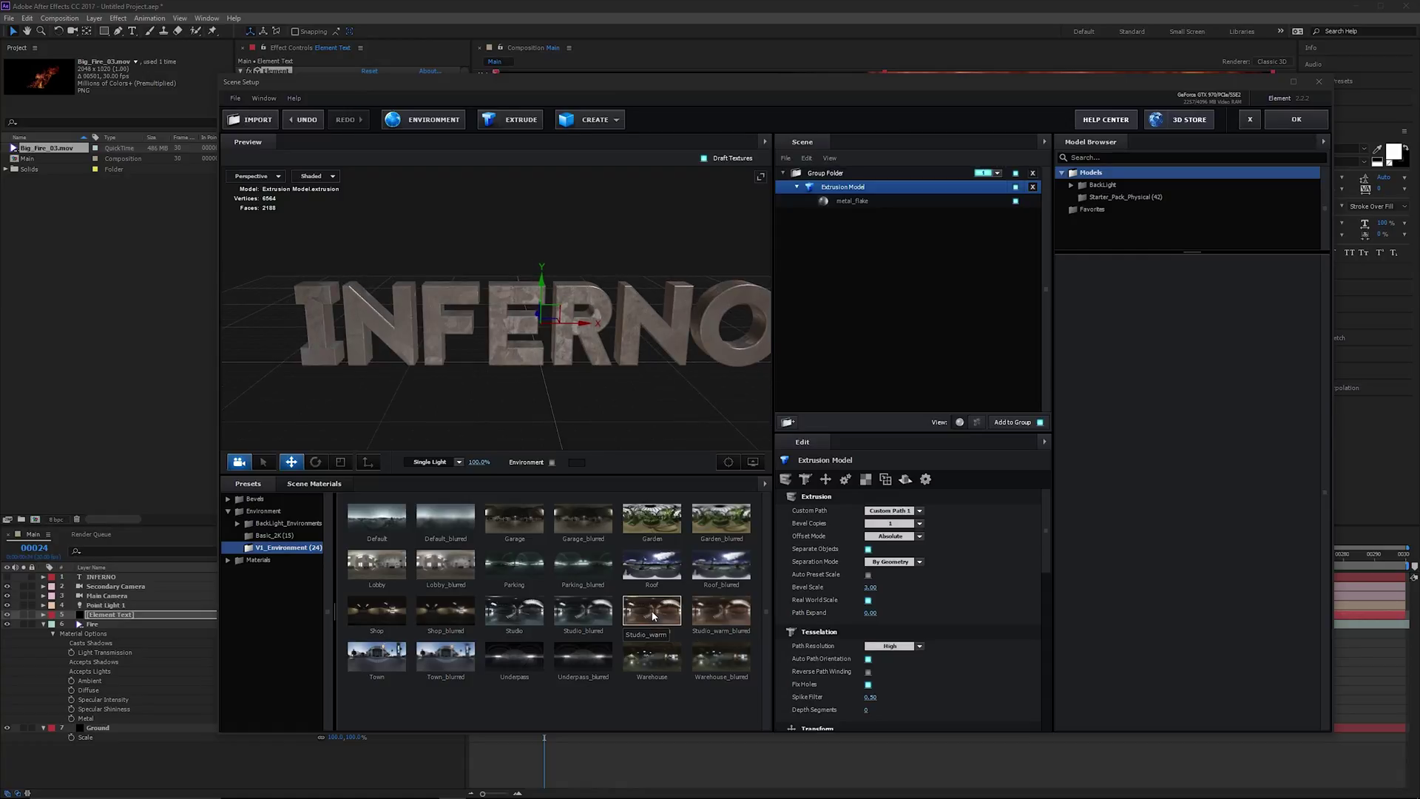
pyautogui.moveTo(599, 333)
pyautogui.mouseDown()
pyautogui.moveTo(636, 343)
pyautogui.moveTo(621, 367)
pyautogui.mouseUp()
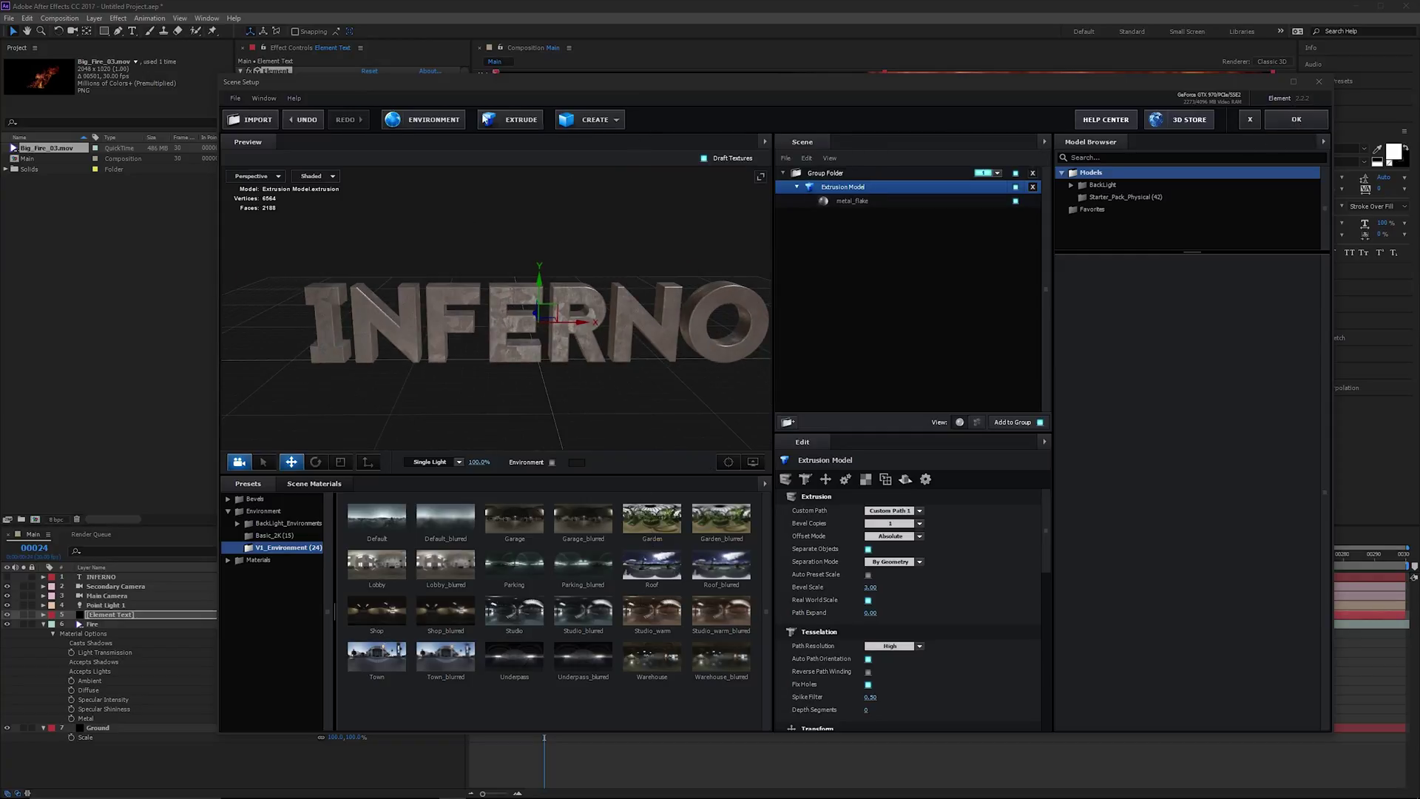
# Confirm the environment map settings, exit Scene Setup, and open Ground's Scene Setup.
pyautogui.click(425, 119)
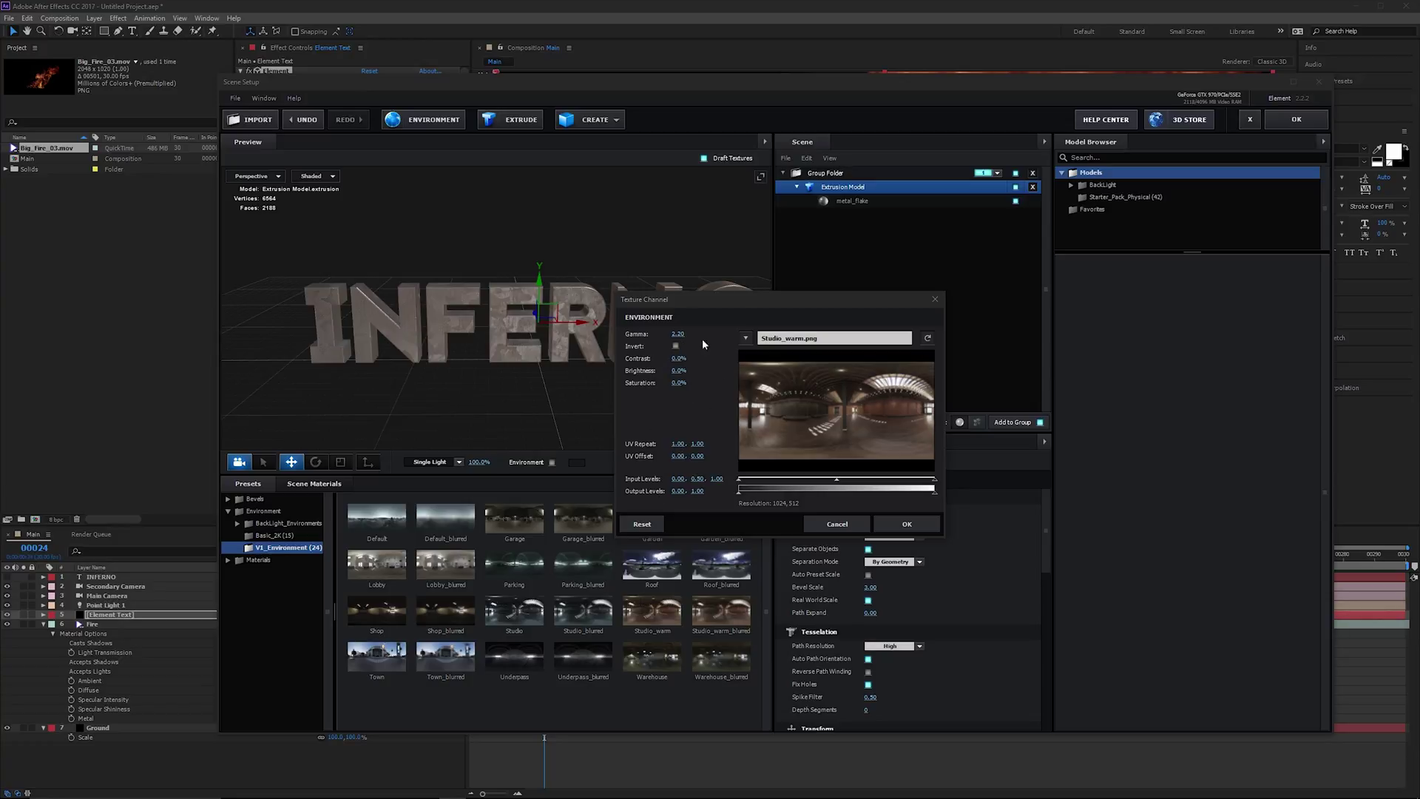
pyautogui.click(912, 522)
pyautogui.click(1295, 119)
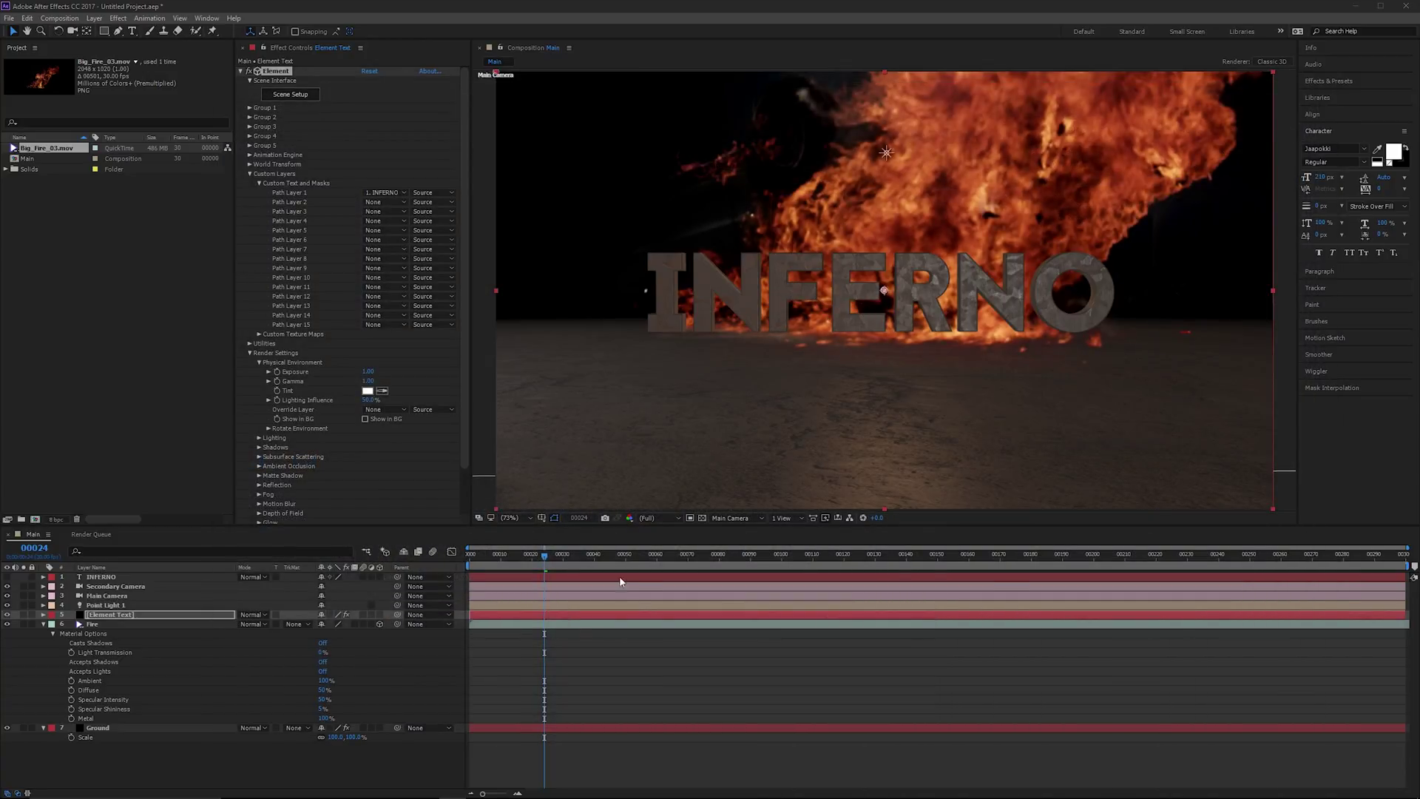
pyautogui.click(157, 728)
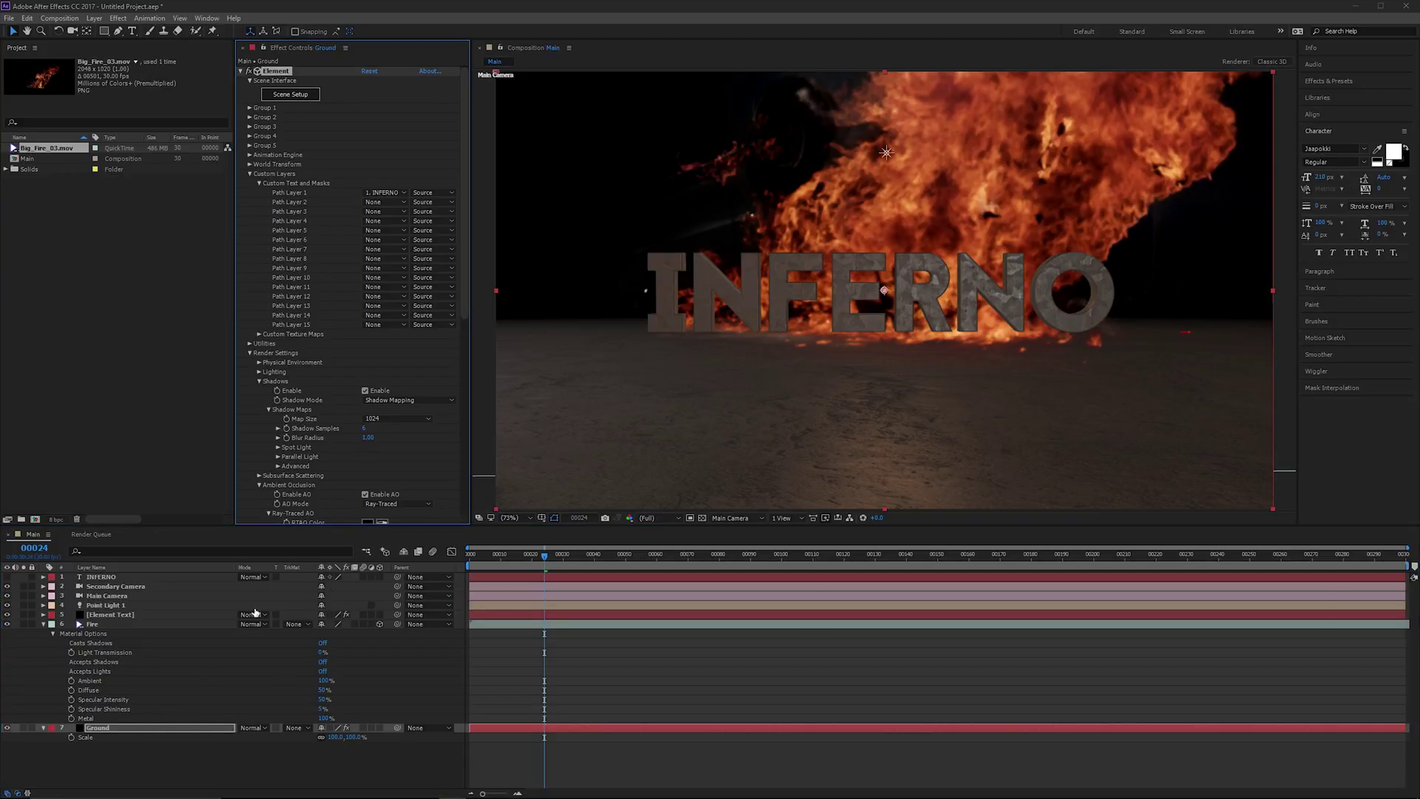
pyautogui.click(290, 94)
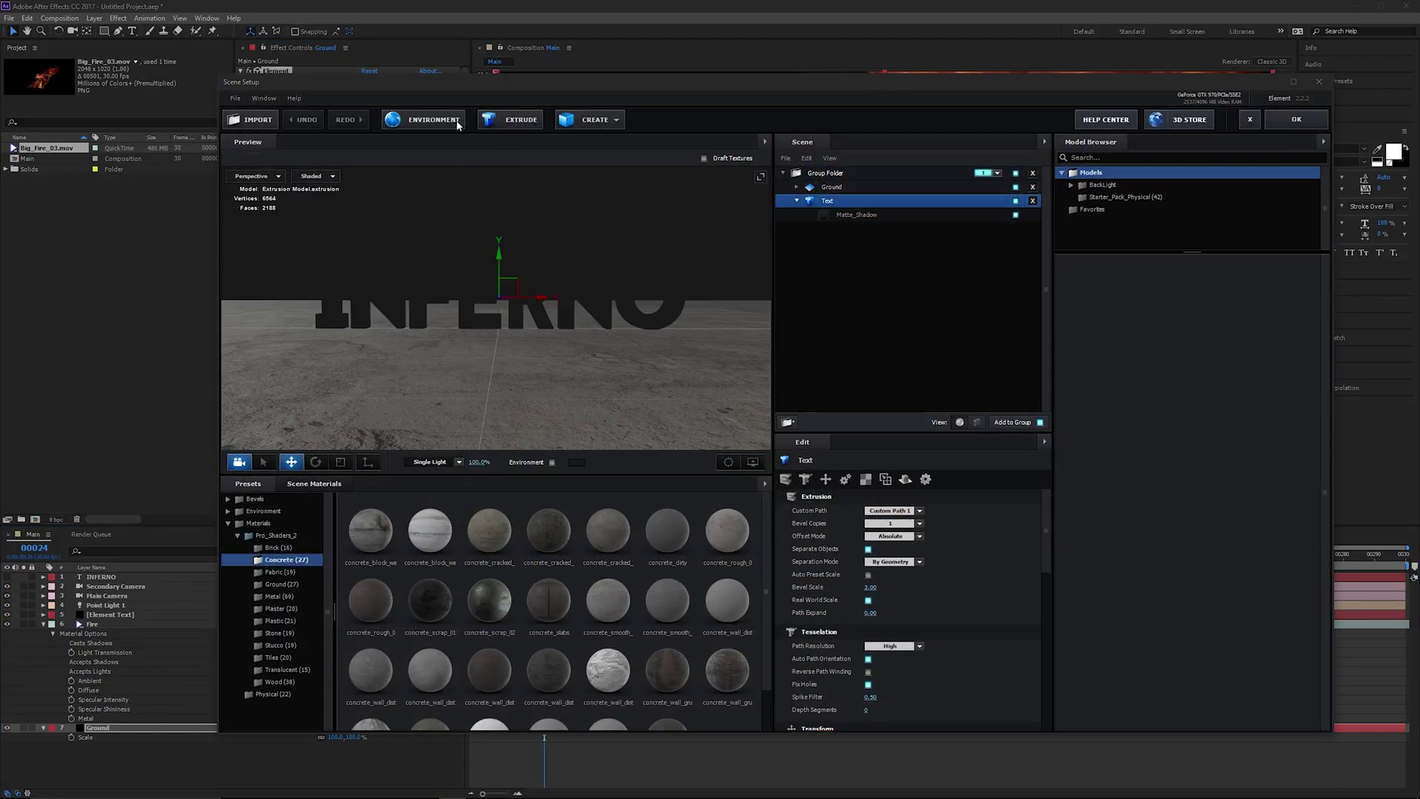
# Review the ground scene's environment map and V1_Environment presets, then exit Scene Setup.
pyautogui.click(424, 119)
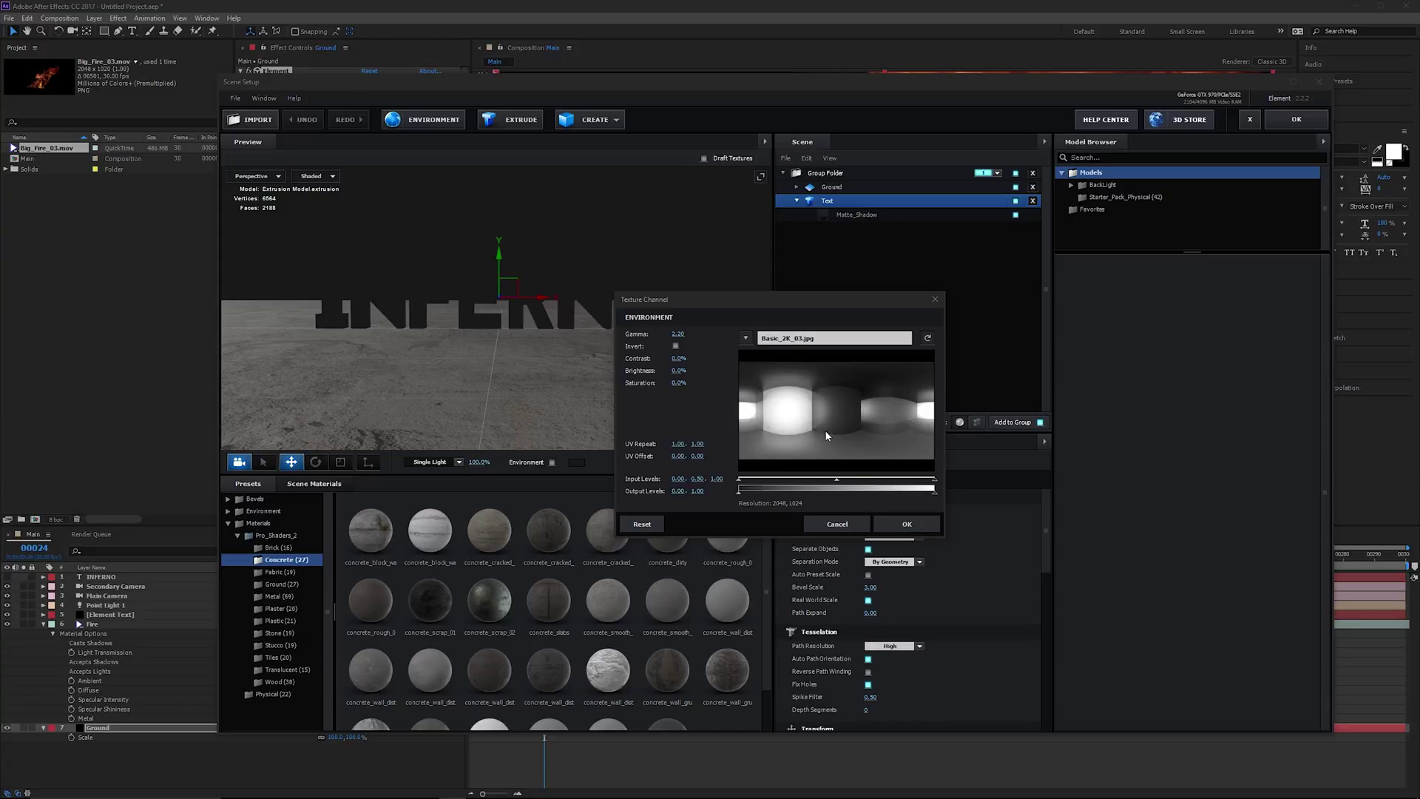
pyautogui.click(840, 526)
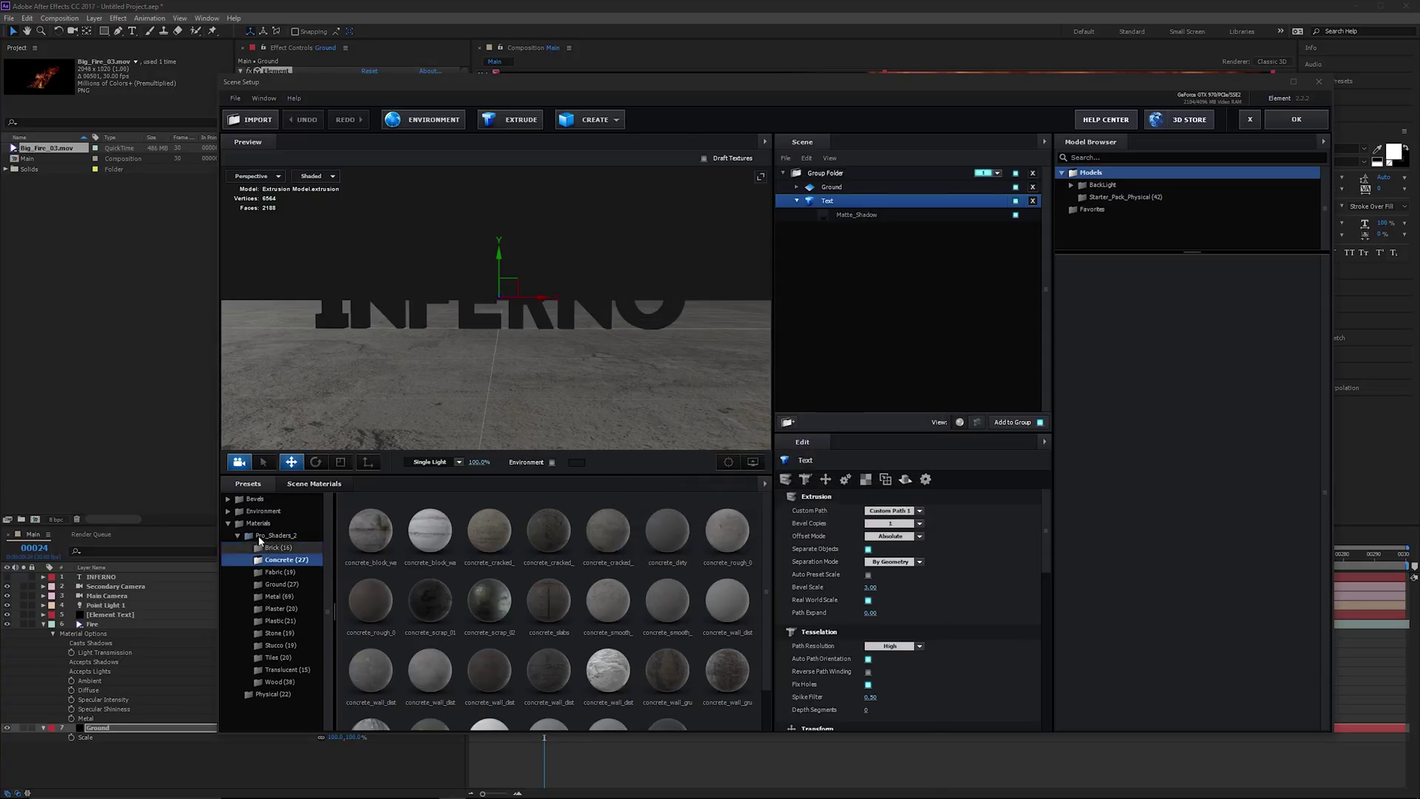
pyautogui.click(263, 510)
pyautogui.click(287, 547)
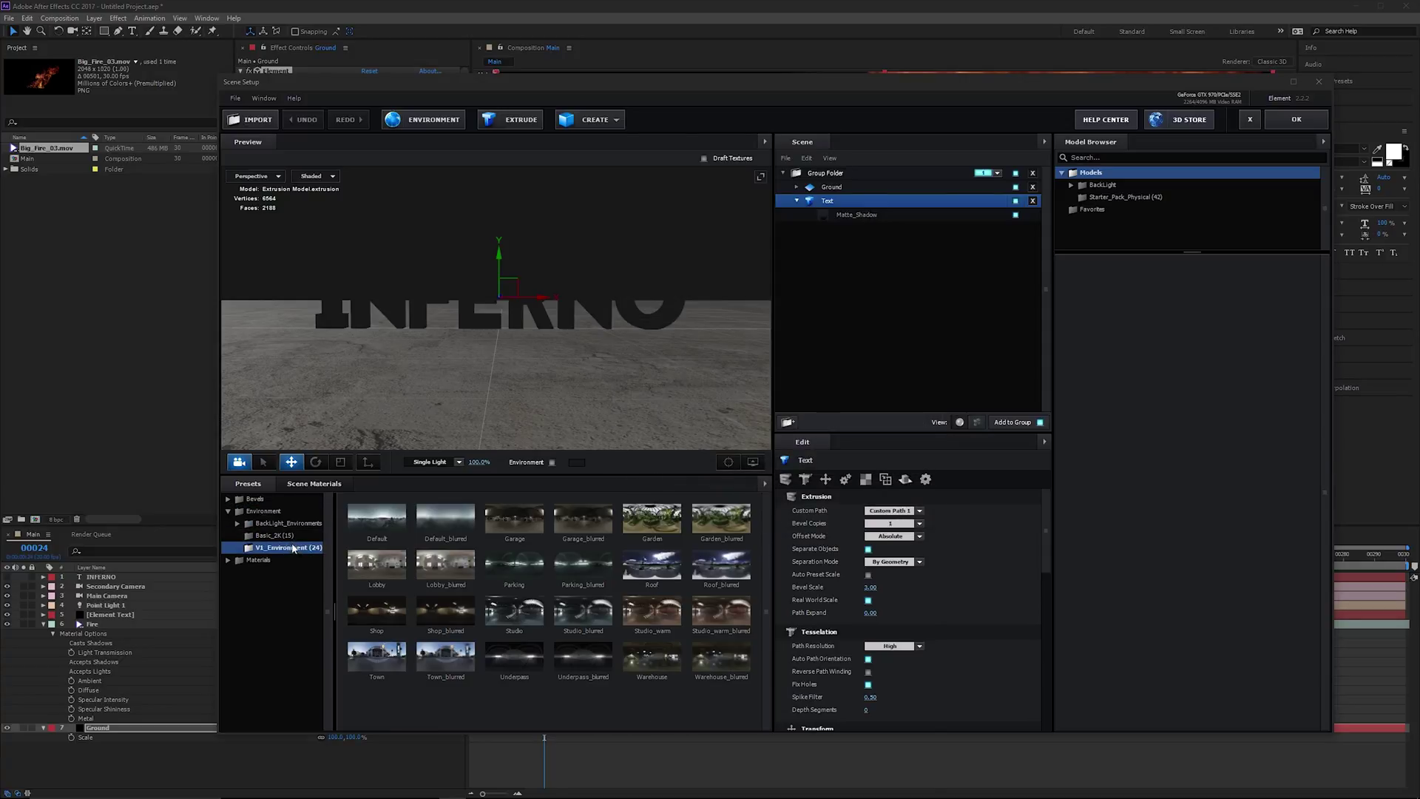
pyautogui.click(1296, 119)
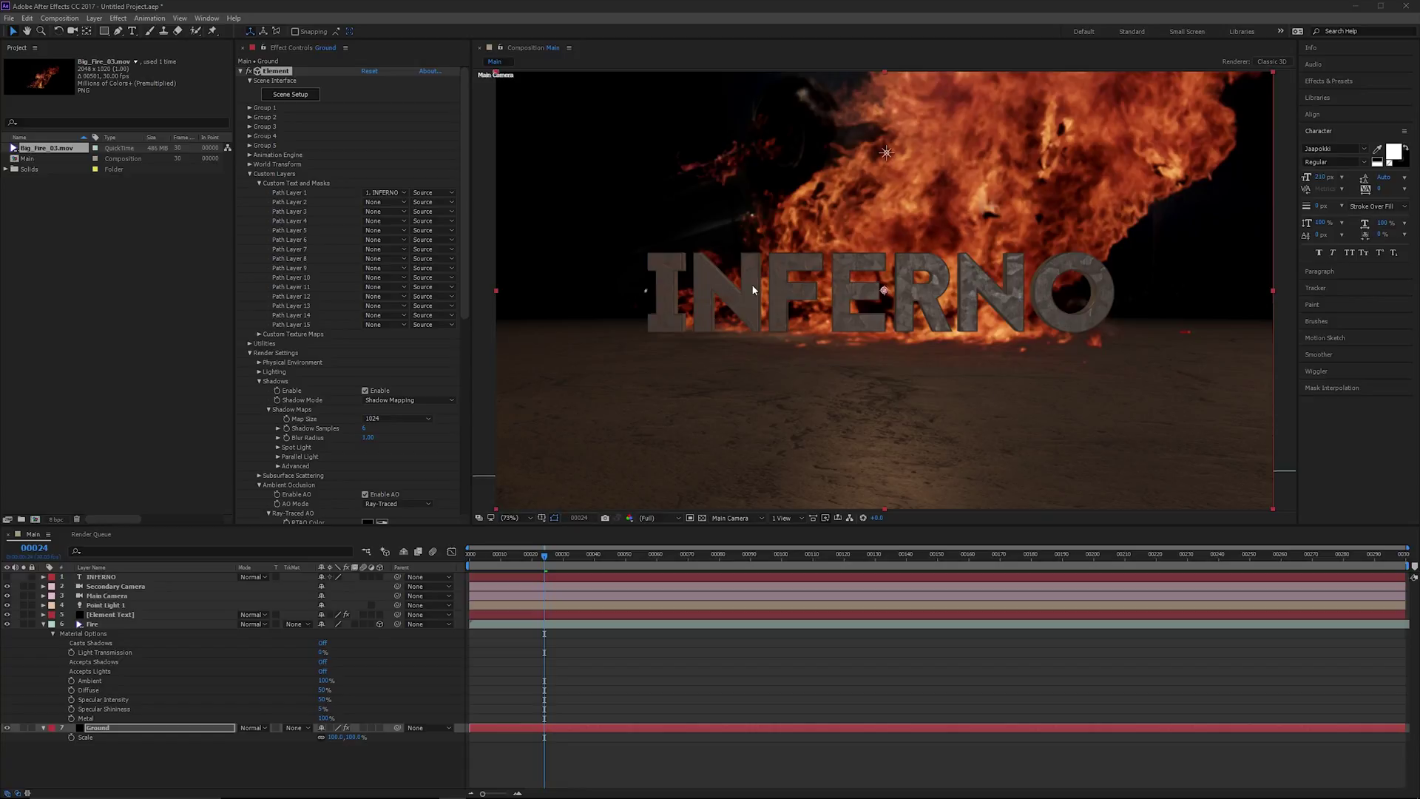
pyautogui.scroll(1, 741, 285)
pyautogui.scroll(1, 777, 299)
pyautogui.scroll(1, 820, 310)
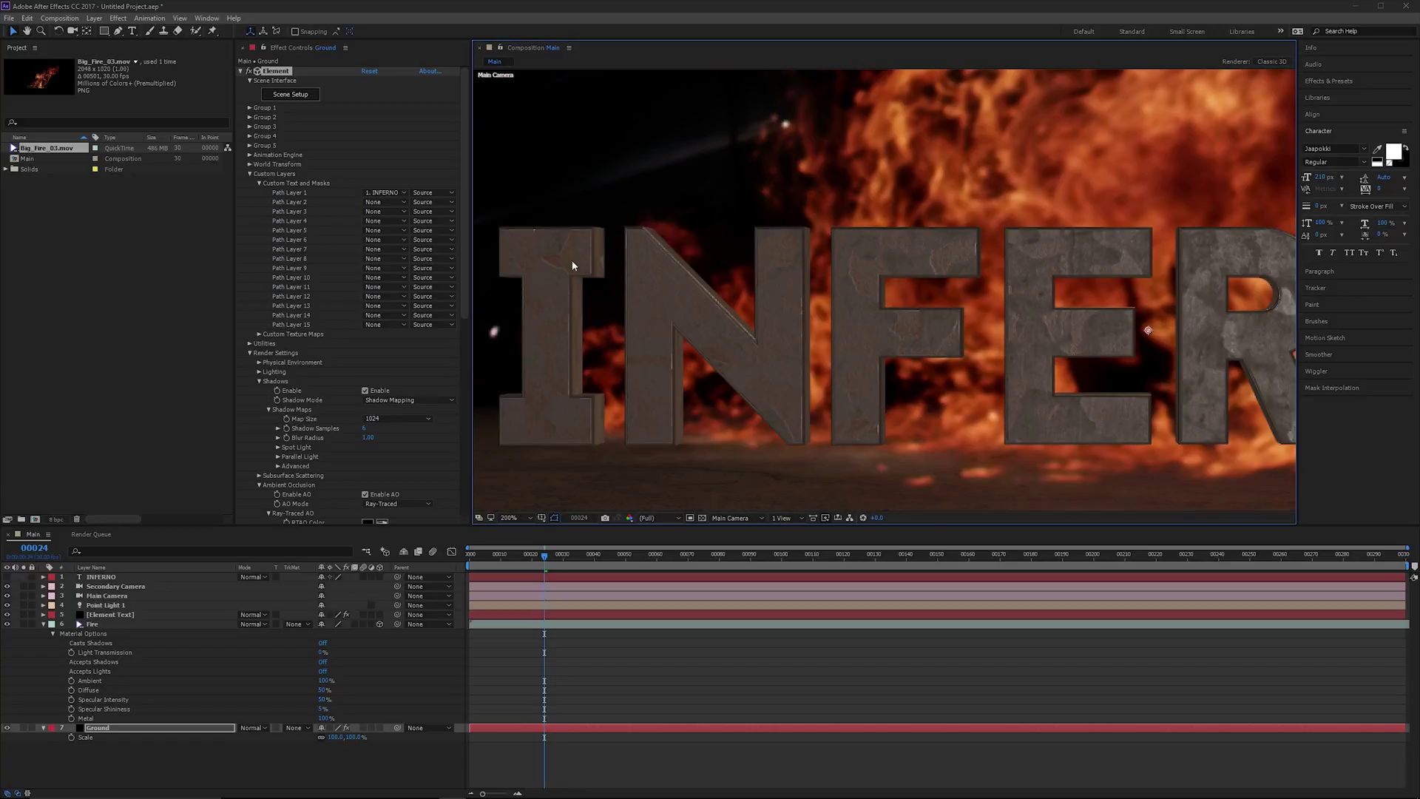
pyautogui.hscroll(3, 815, 276)
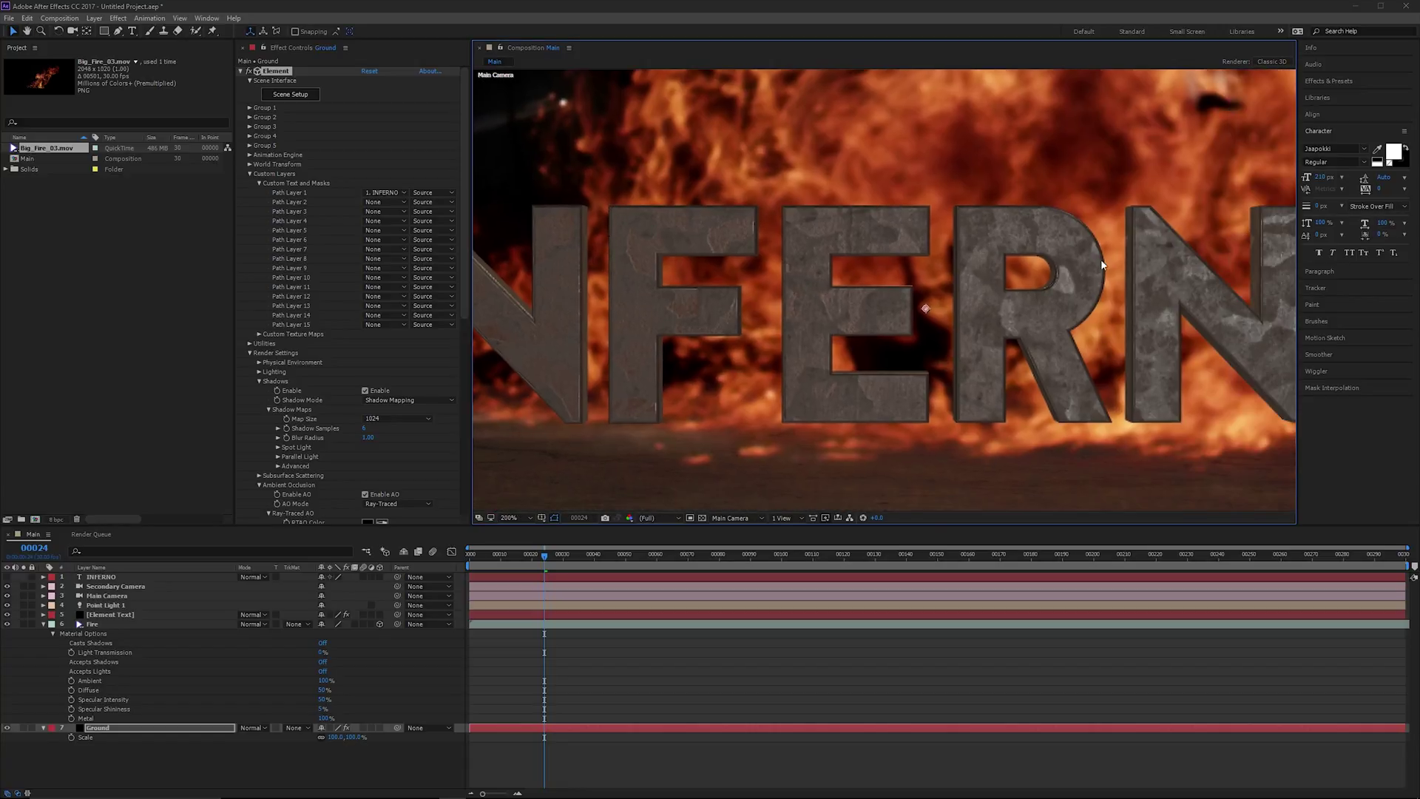
pyautogui.hscroll(3, 999, 289)
pyautogui.scroll(-3, 933, 308)
pyautogui.scroll(-2, 860, 332)
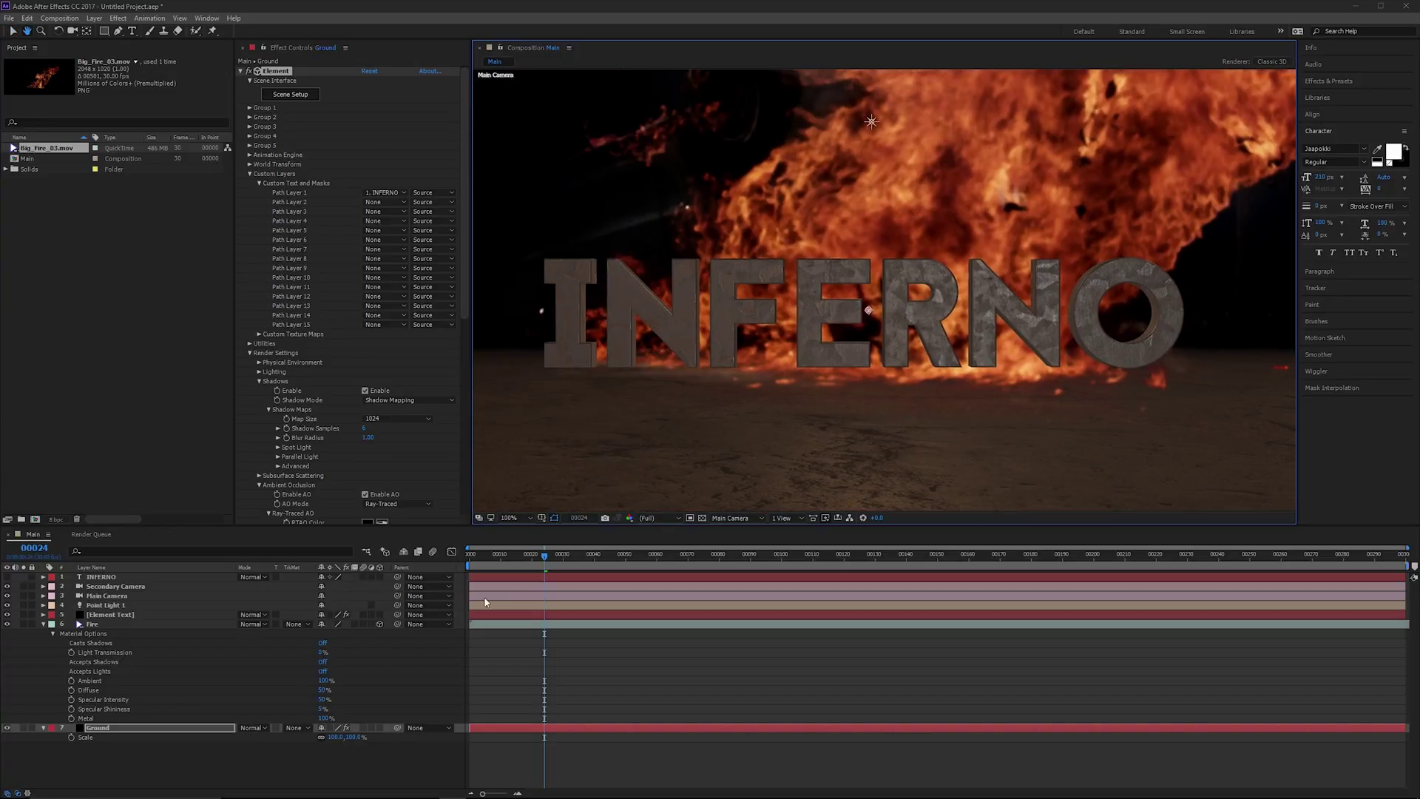
# Duplicate Element Text, hide Fire, rename the copy 'Text Inner Edge Matte', and open its Scene Setup.
pyautogui.click(134, 614)
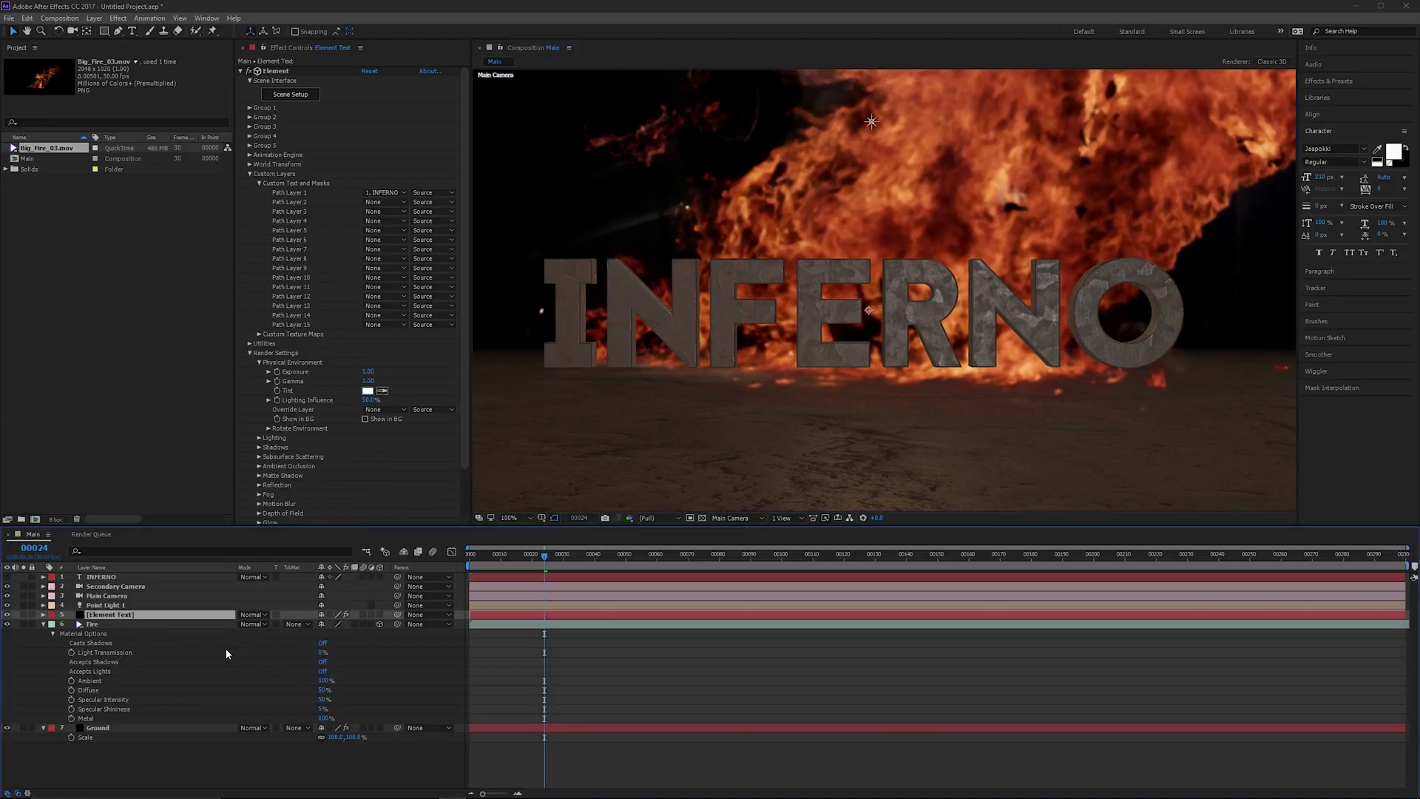
pyautogui.hotkey('ctrl', 'd')
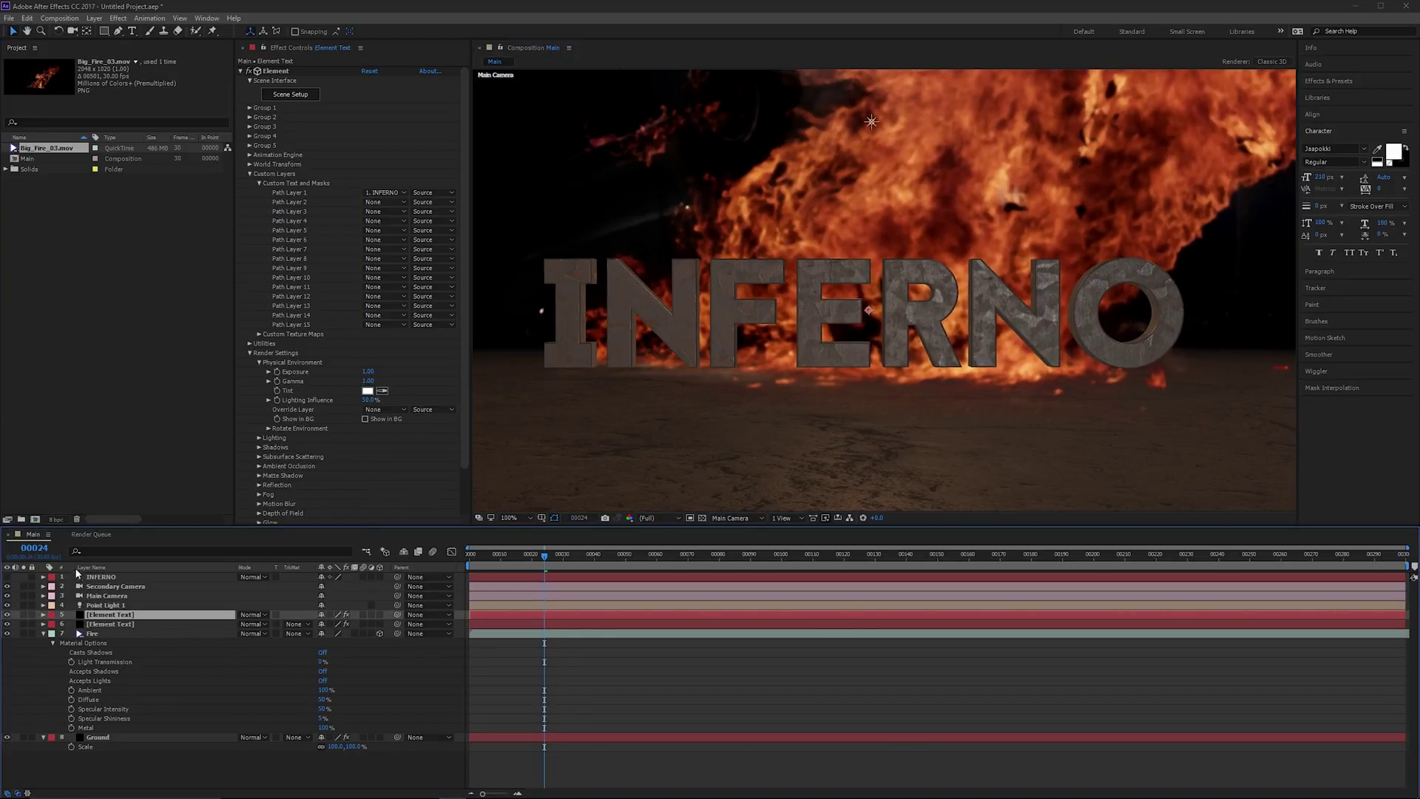
pyautogui.click(24, 616)
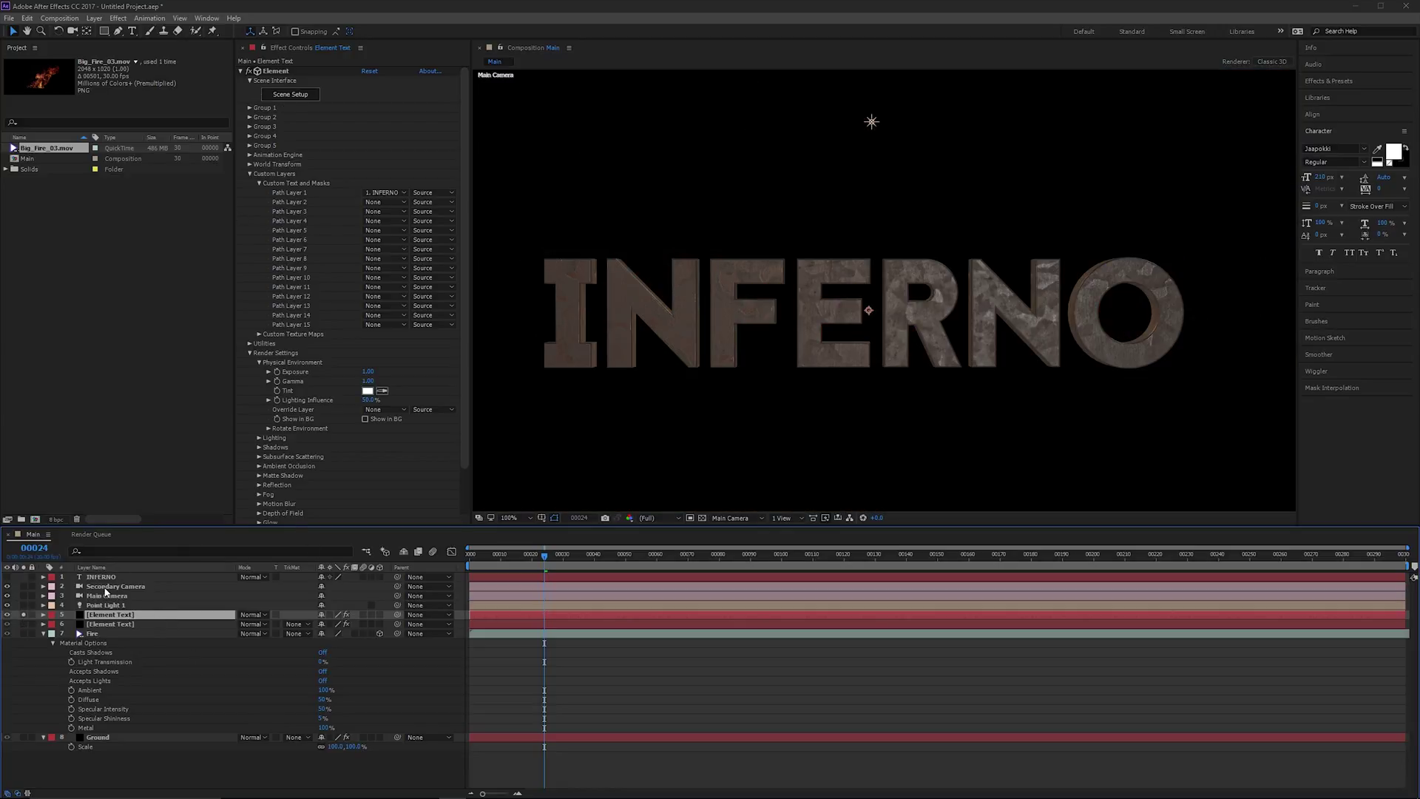
pyautogui.press('Return')
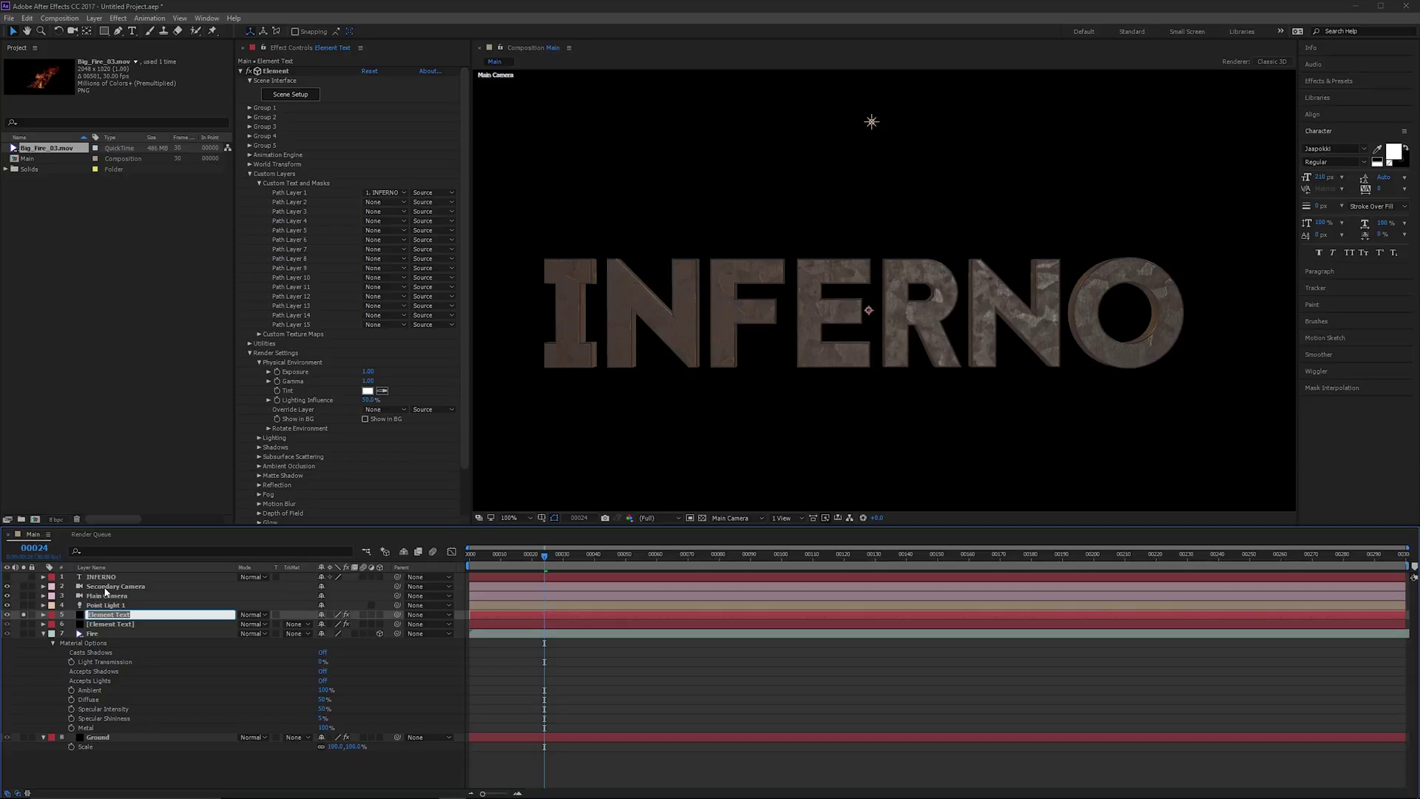
pyautogui.press('BackSpace')
pyautogui.write('ner Edge Matt')
pyautogui.write('e')
pyautogui.press('Return')
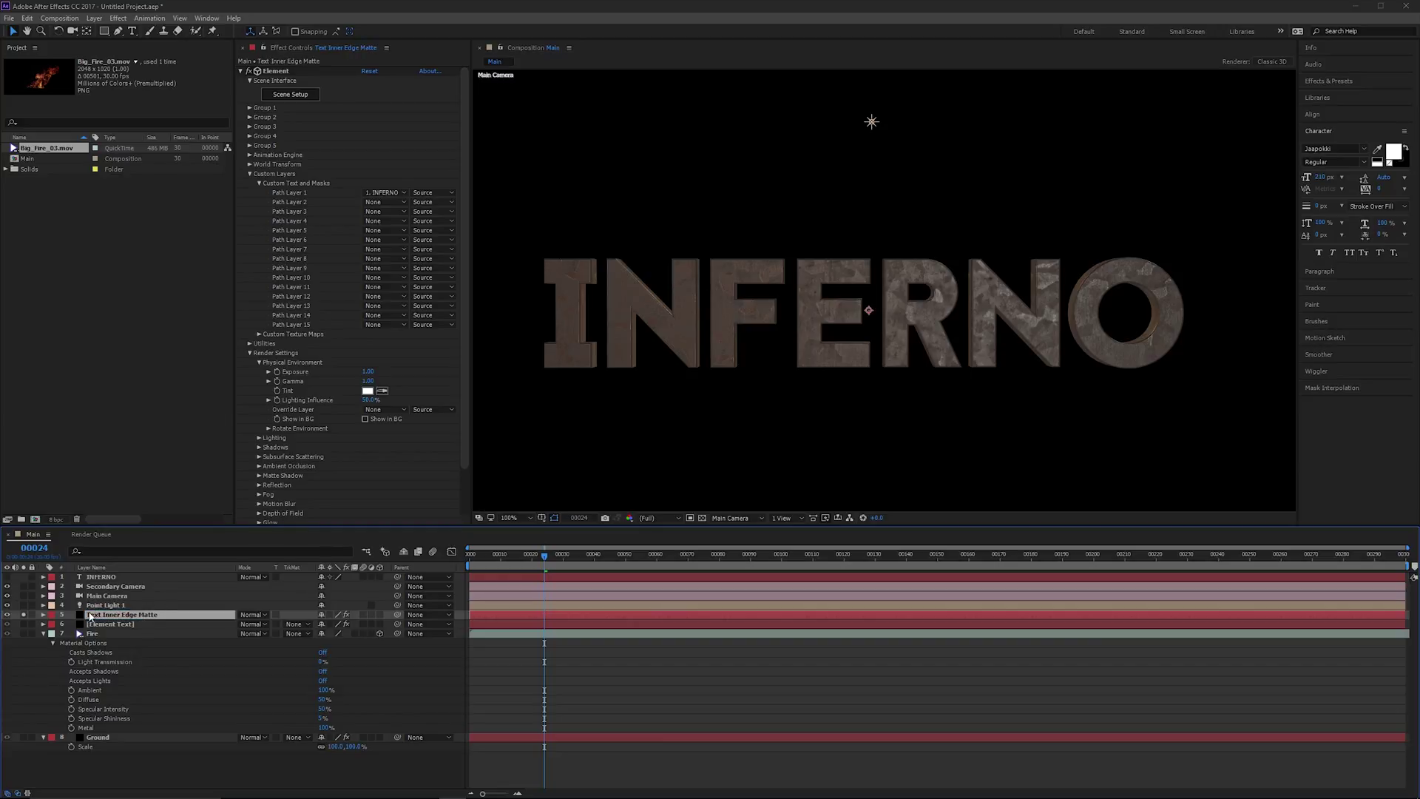
pyautogui.click(290, 93)
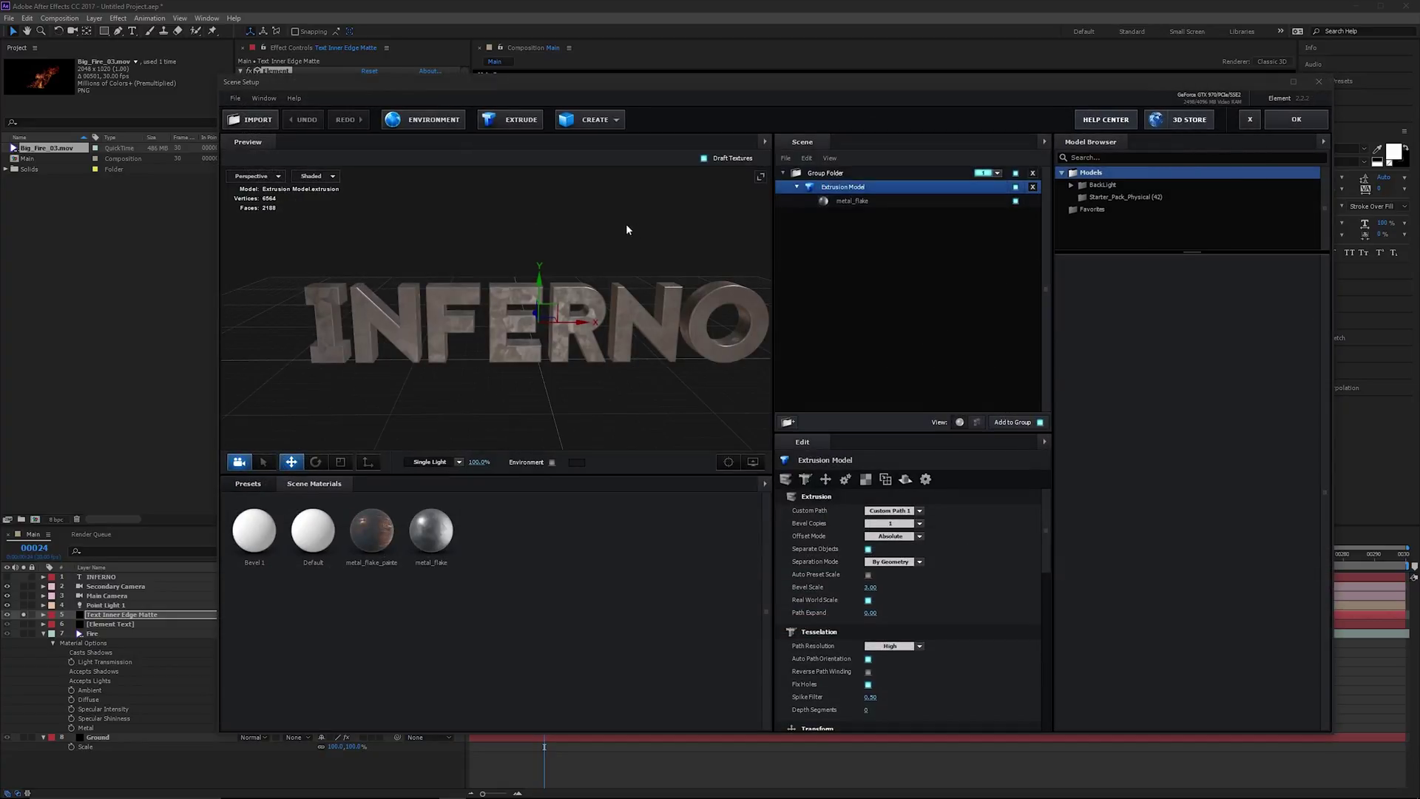
# Set the INFERNO text's Bevel Copies to 2.
pyautogui.moveTo(626, 222); pyautogui.dragTo(917, 201)
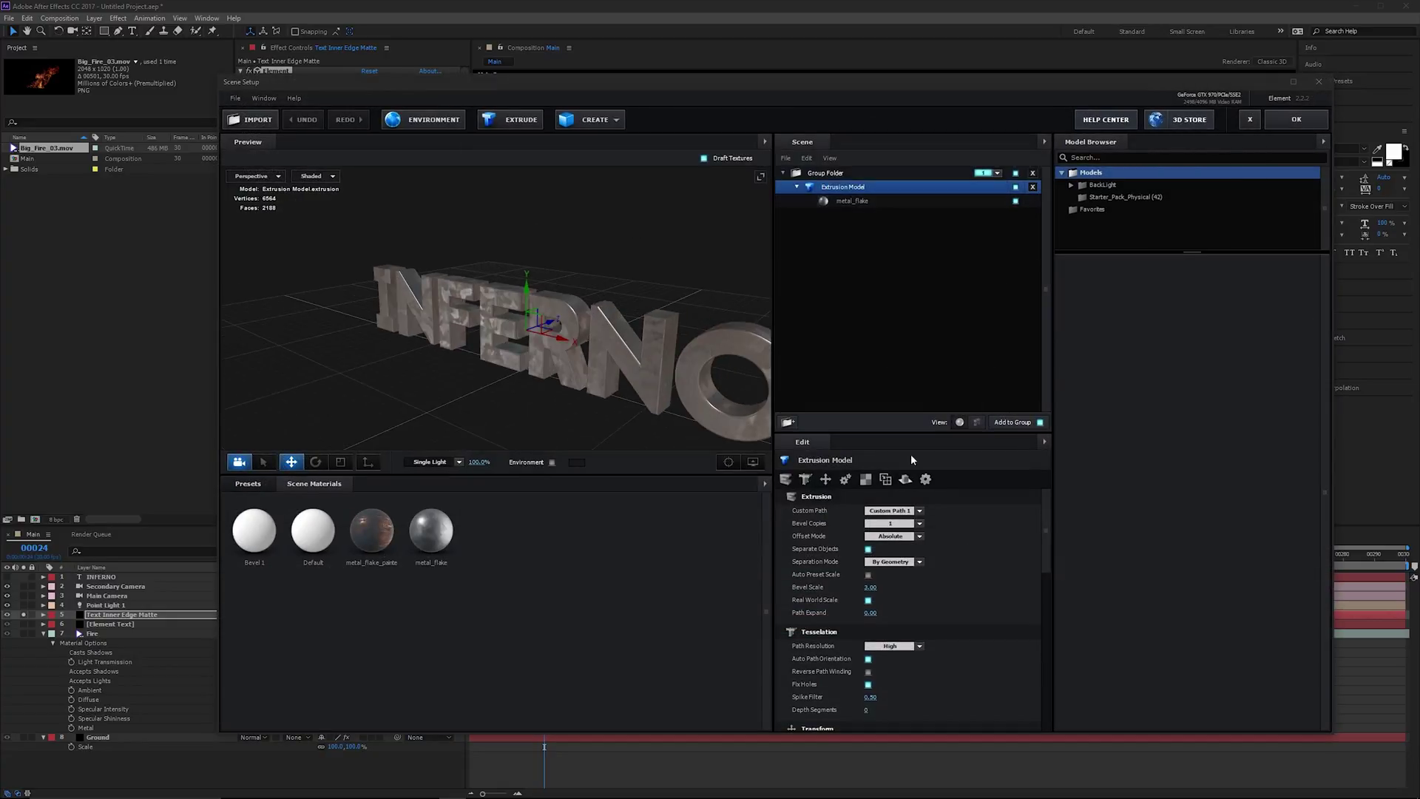
pyautogui.click(919, 523)
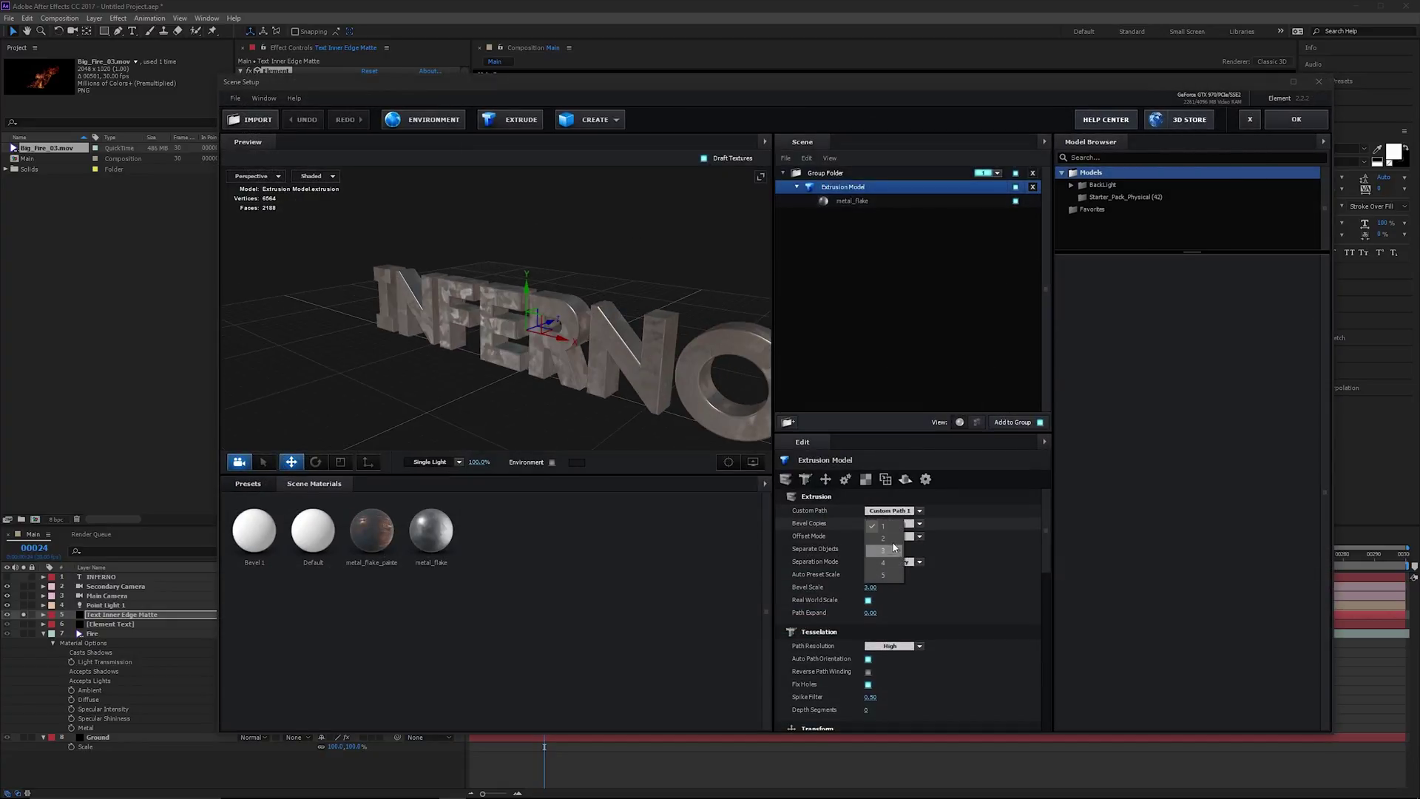
pyautogui.click(892, 535)
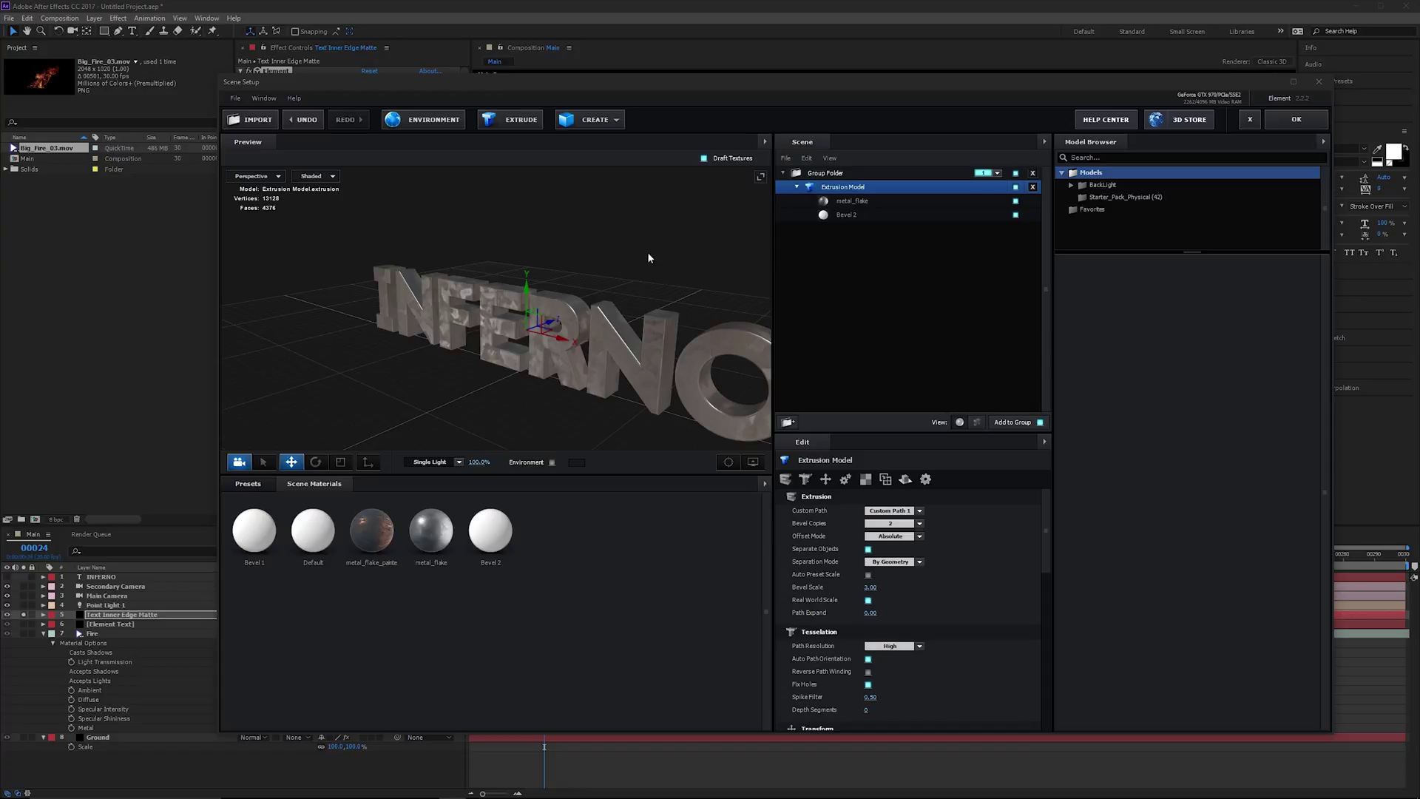
pyautogui.moveTo(649, 258)
pyautogui.mouseDown()
pyautogui.moveTo(640, 267)
pyautogui.moveTo(567, 231)
pyautogui.moveTo(681, 260)
pyautogui.moveTo(599, 239)
pyautogui.mouseUp()
pyautogui.click(918, 523)
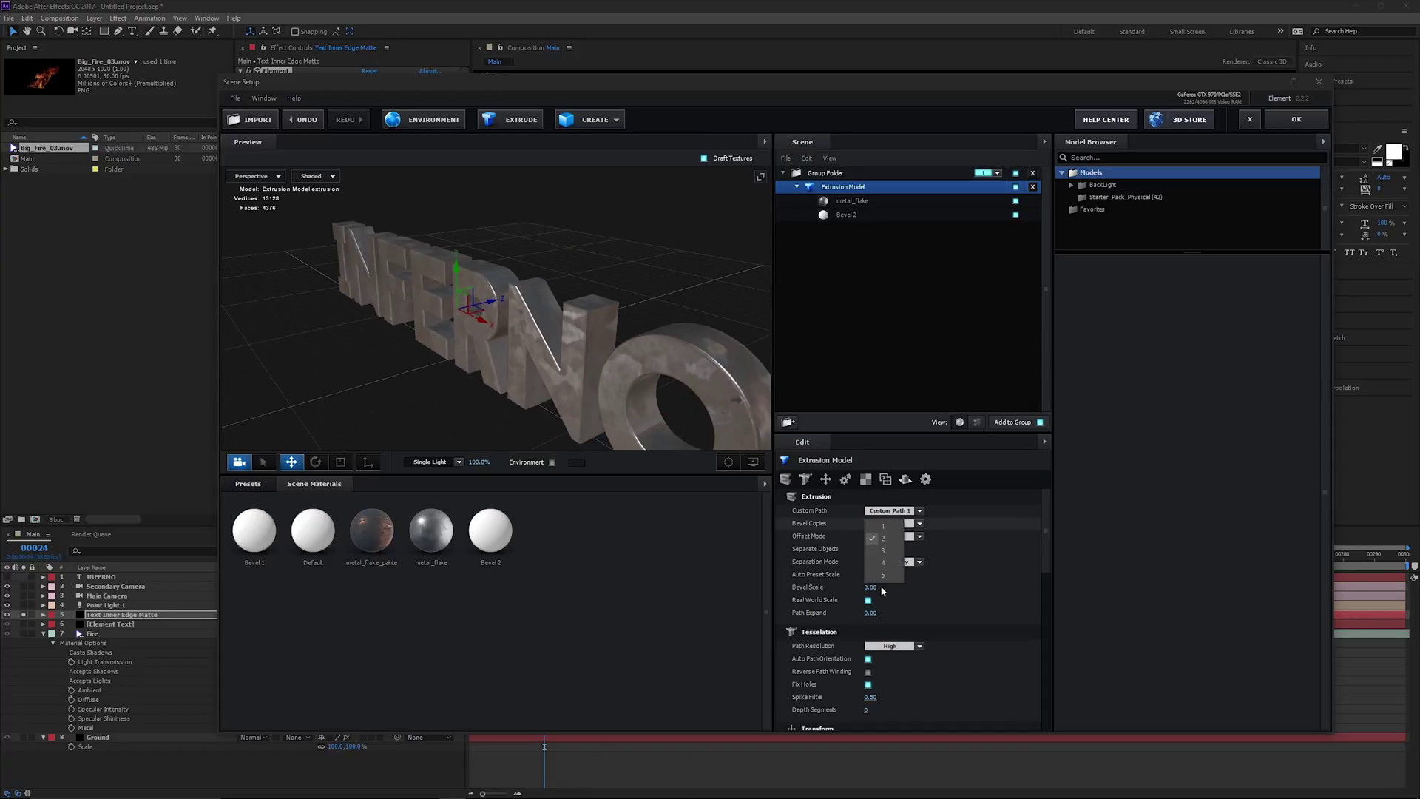
pyautogui.click(882, 578)
pyautogui.moveTo(568, 292); pyautogui.dragTo(599, 277)
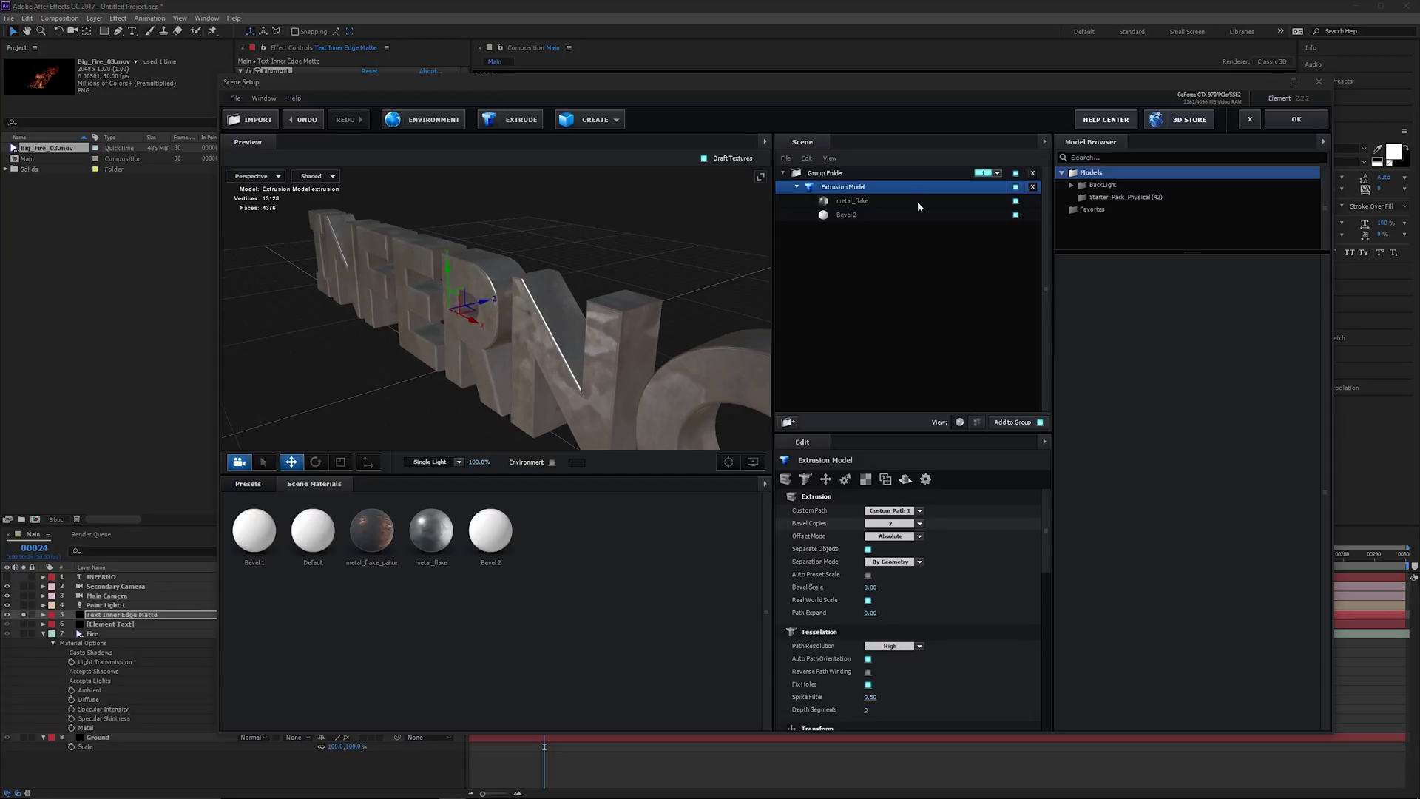
# Give Bevel 2 Expand Edges 0.24, Z Offset -0.03 and Extrude 1.51.
pyautogui.click(854, 214)
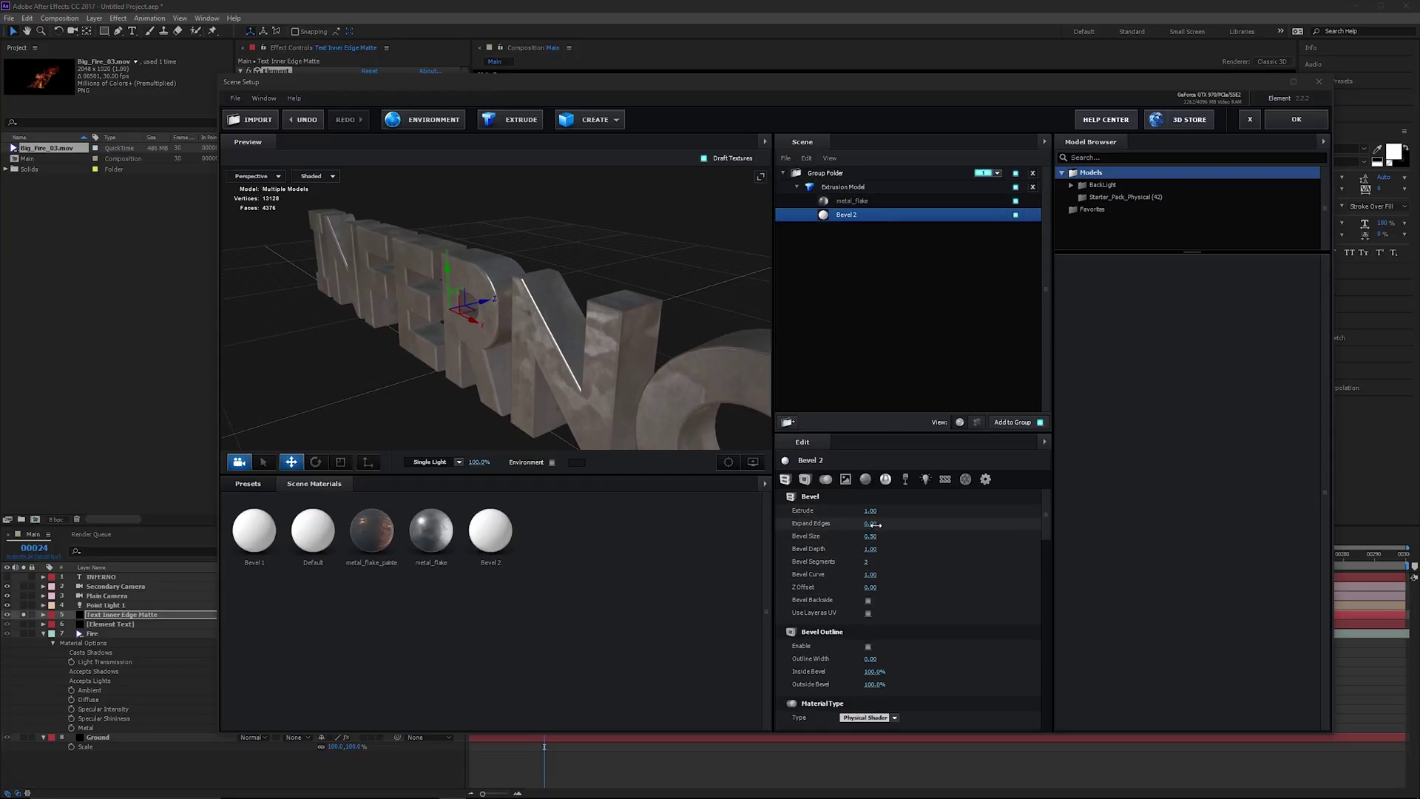
pyautogui.moveTo(898, 524); pyautogui.dragTo(902, 524)
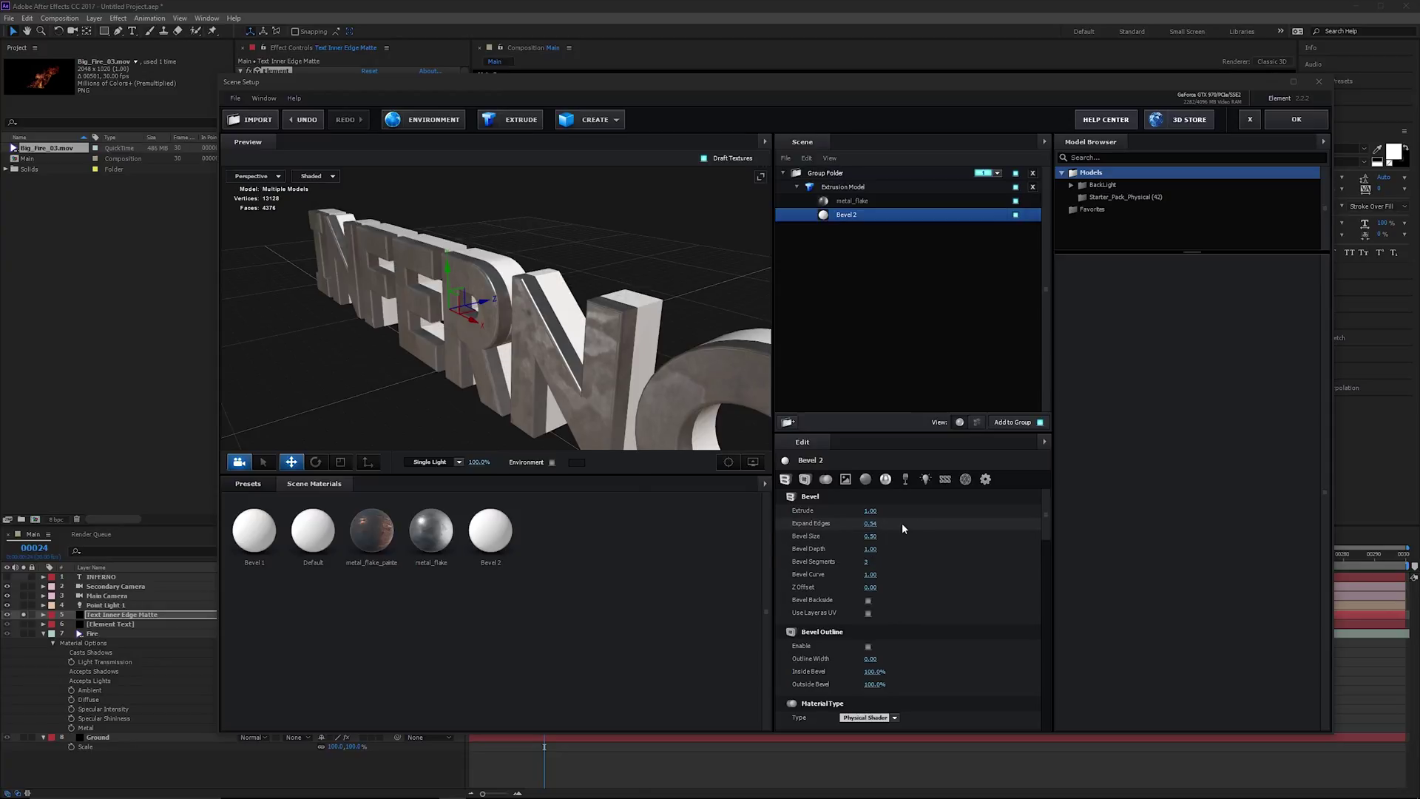
pyautogui.moveTo(869, 586)
pyautogui.mouseDown()
pyautogui.moveTo(846, 586)
pyautogui.moveTo(882, 584)
pyautogui.mouseUp()
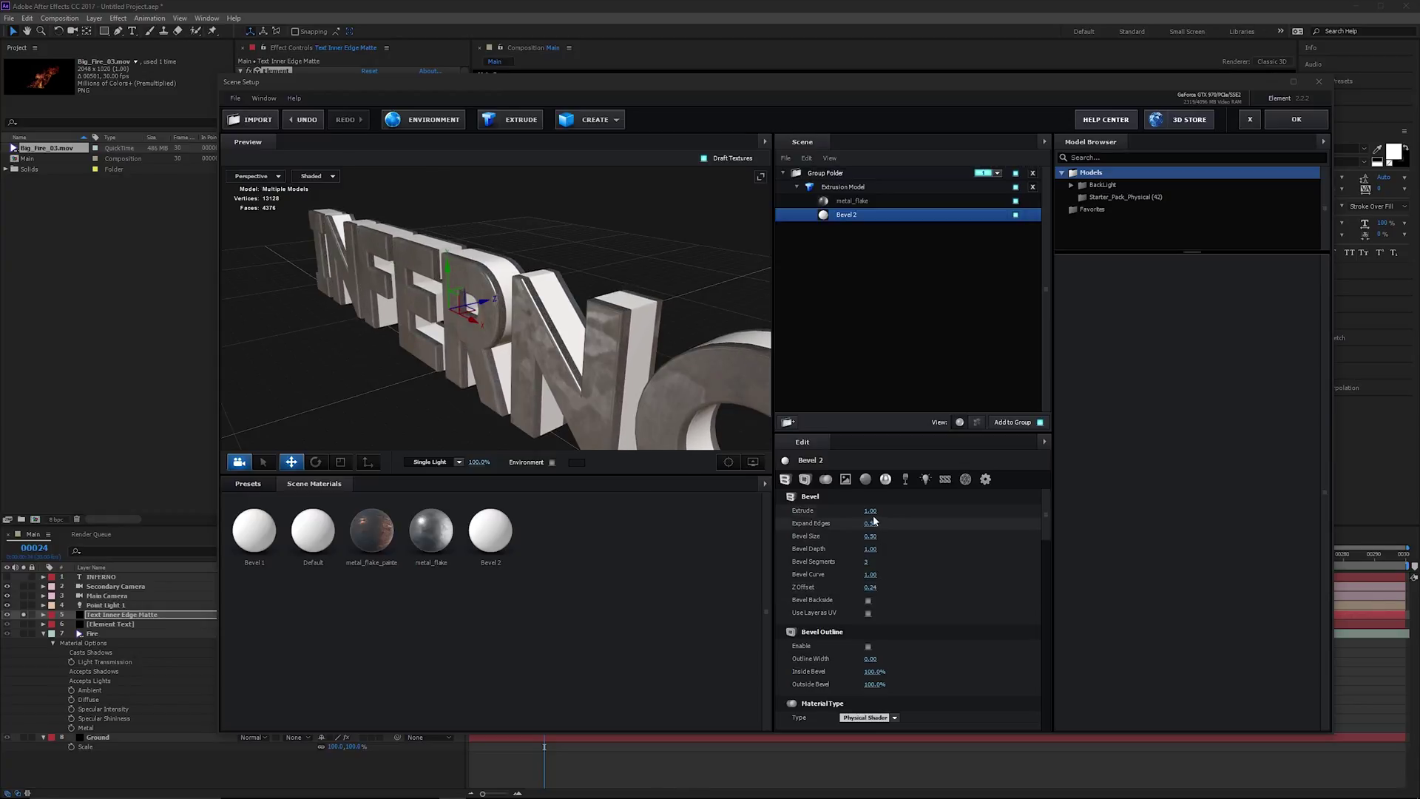
pyautogui.moveTo(873, 511); pyautogui.dragTo(888, 511)
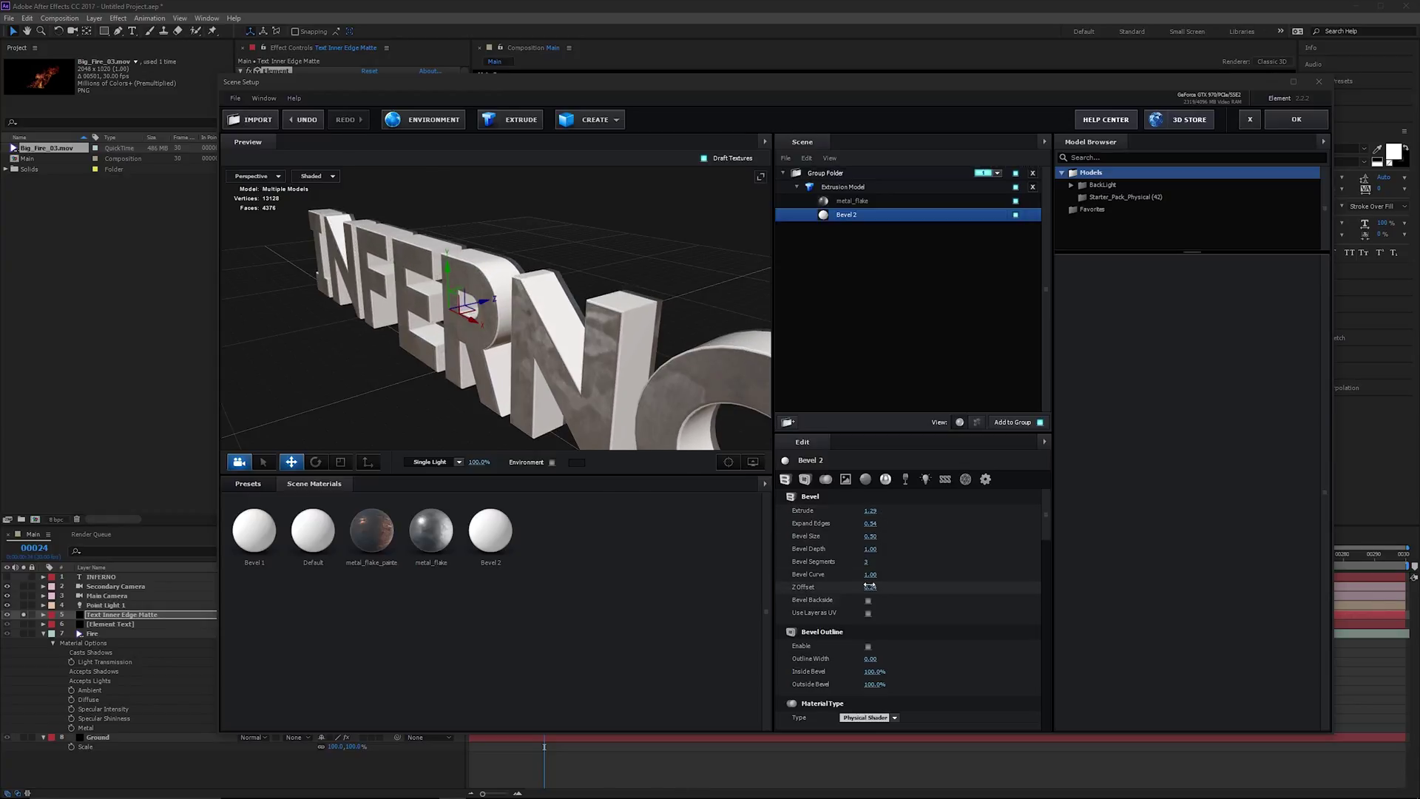
pyautogui.moveTo(873, 586); pyautogui.dragTo(857, 586)
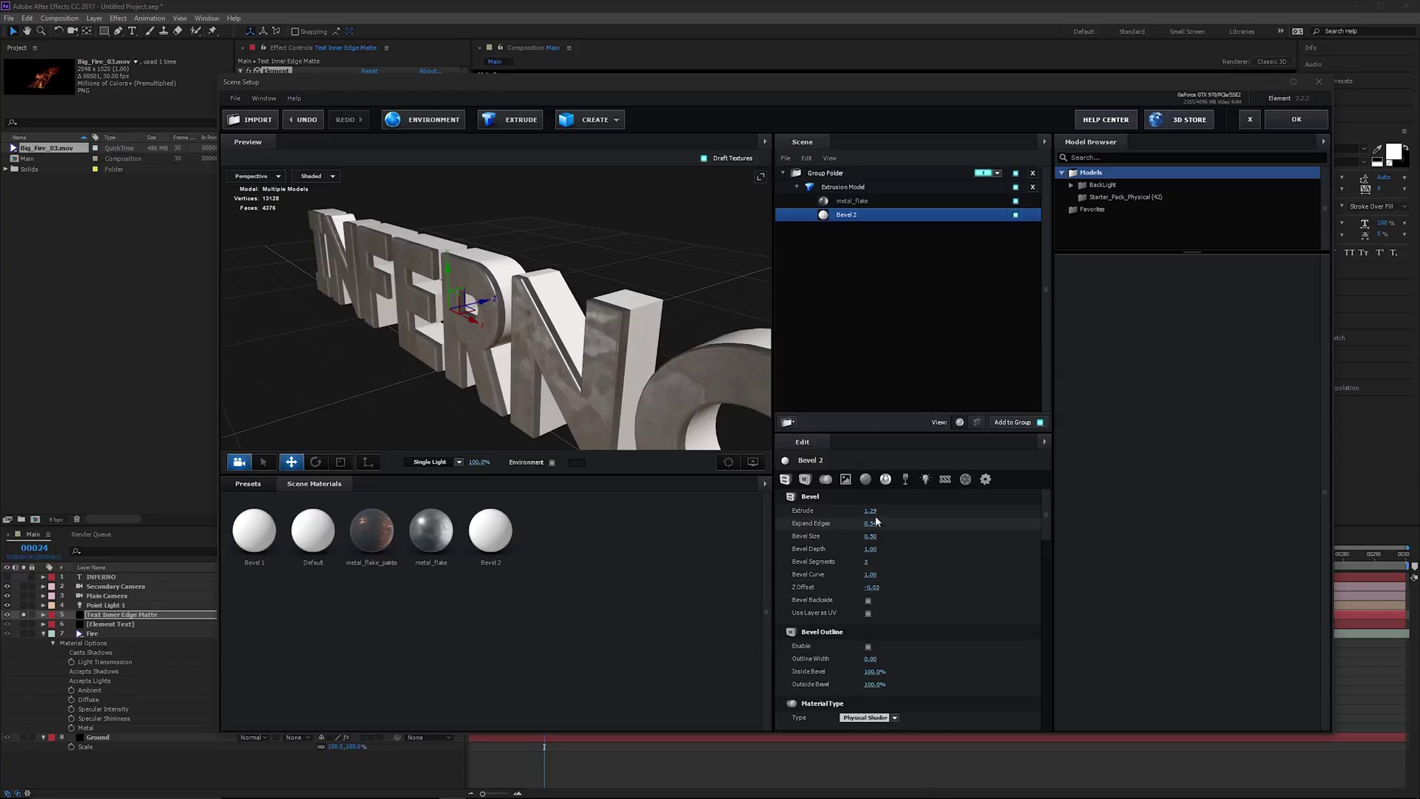
pyautogui.moveTo(871, 512); pyautogui.dragTo(899, 519)
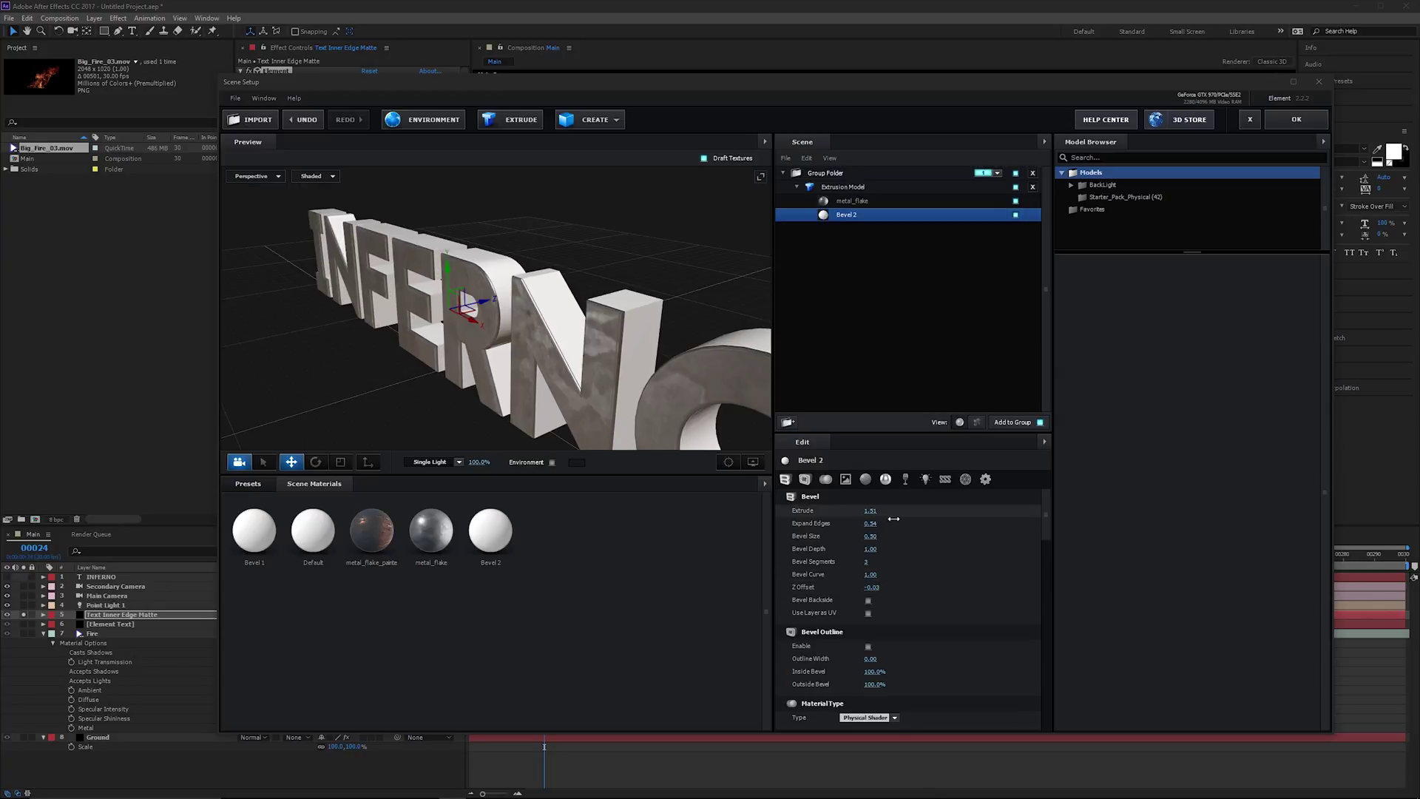
pyautogui.moveTo(532, 322)
pyautogui.mouseDown()
pyautogui.moveTo(646, 327)
pyautogui.moveTo(527, 277)
pyautogui.moveTo(633, 239)
pyautogui.mouseUp()
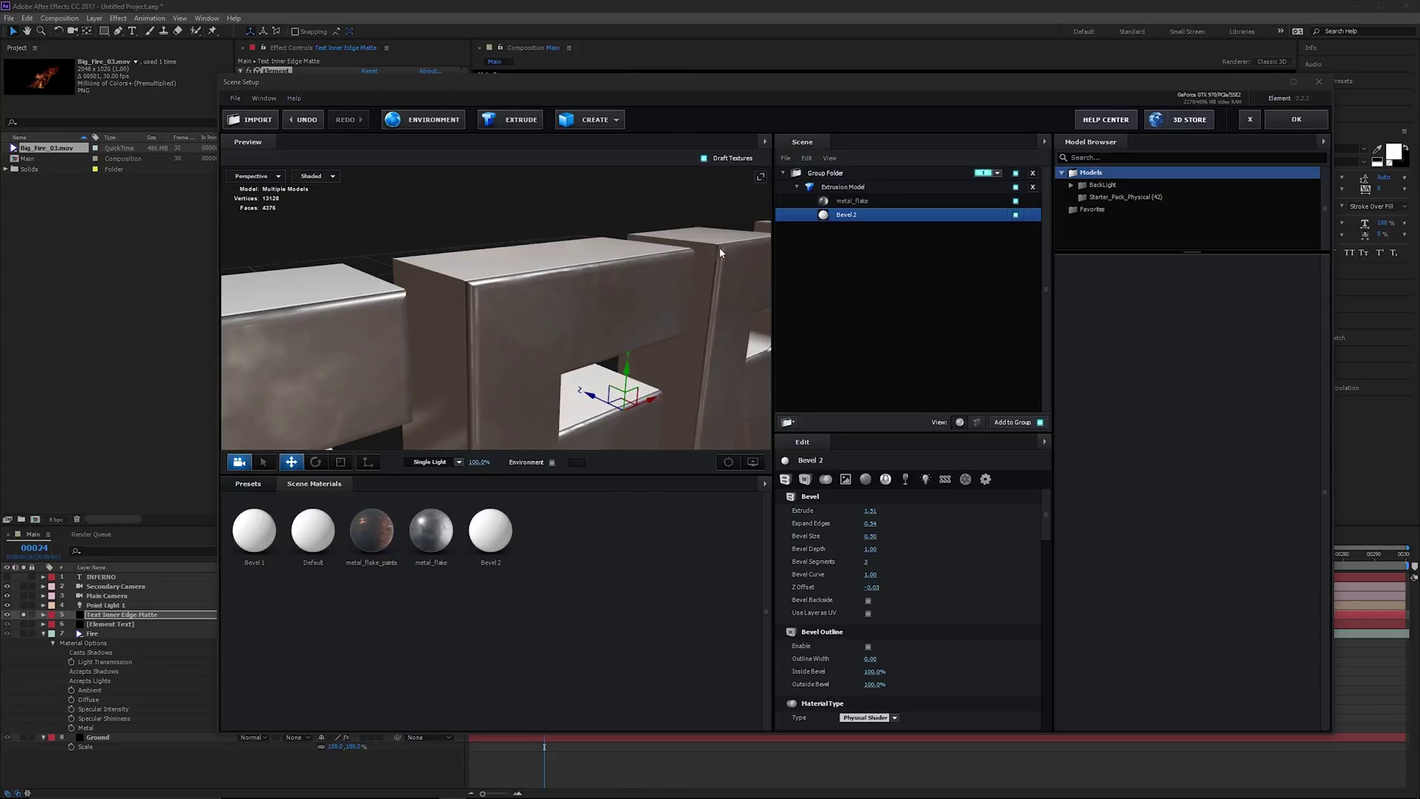
pyautogui.moveTo(719, 246)
pyautogui.mouseDown()
pyautogui.moveTo(665, 232)
pyautogui.moveTo(701, 230)
pyautogui.moveTo(614, 295)
pyautogui.moveTo(526, 299)
pyautogui.moveTo(529, 270)
pyautogui.moveTo(475, 297)
pyautogui.moveTo(450, 280)
pyautogui.moveTo(724, 279)
pyautogui.moveTo(584, 268)
pyautogui.moveTo(470, 297)
pyautogui.moveTo(489, 291)
pyautogui.moveTo(500, 257)
pyautogui.moveTo(314, 348)
pyautogui.moveTo(586, 347)
pyautogui.moveTo(576, 254)
pyautogui.moveTo(531, 325)
pyautogui.moveTo(559, 379)
pyautogui.moveTo(559, 260)
pyautogui.moveTo(550, 286)
pyautogui.moveTo(585, 342)
pyautogui.mouseUp()
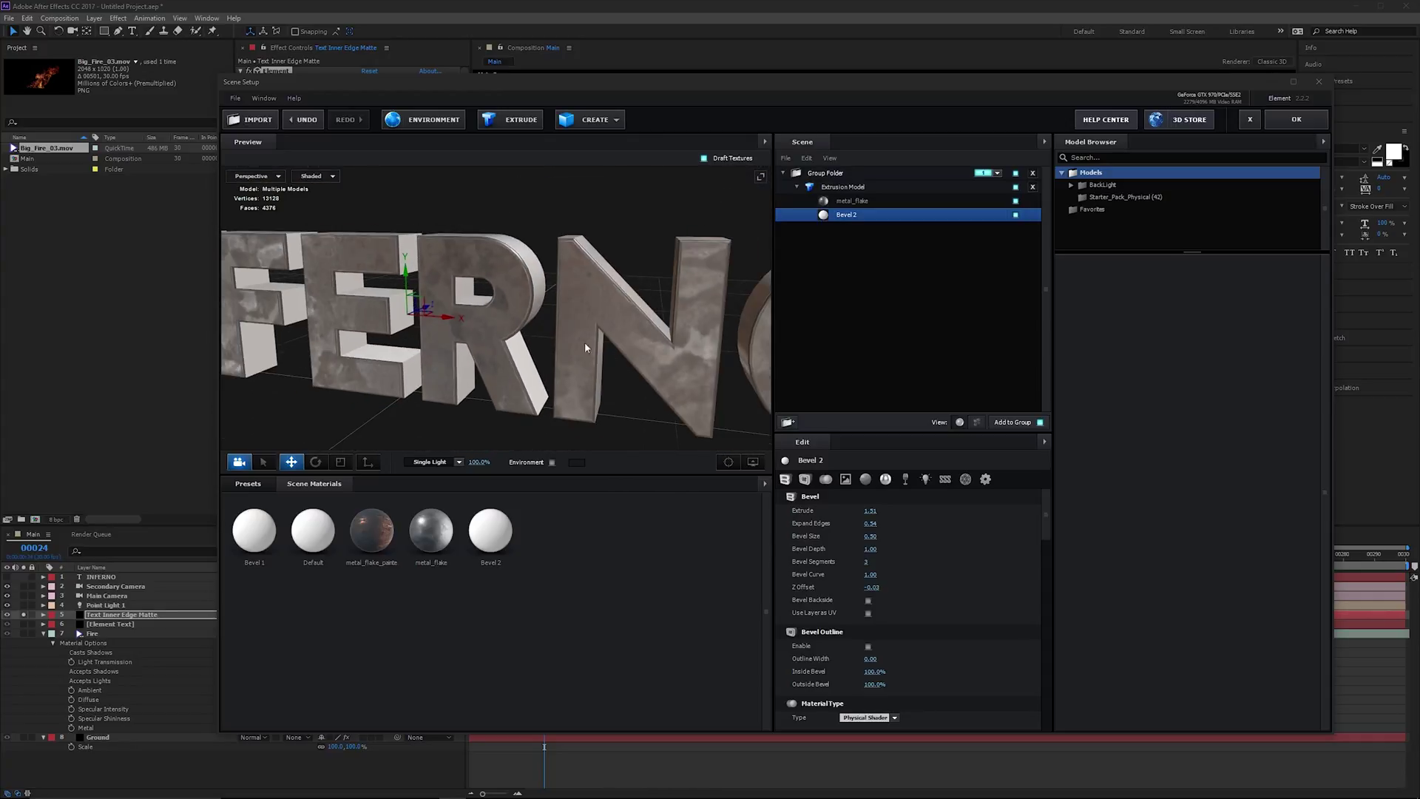
pyautogui.scroll(-4, 891, 508)
pyautogui.scroll(-3, 965, 578)
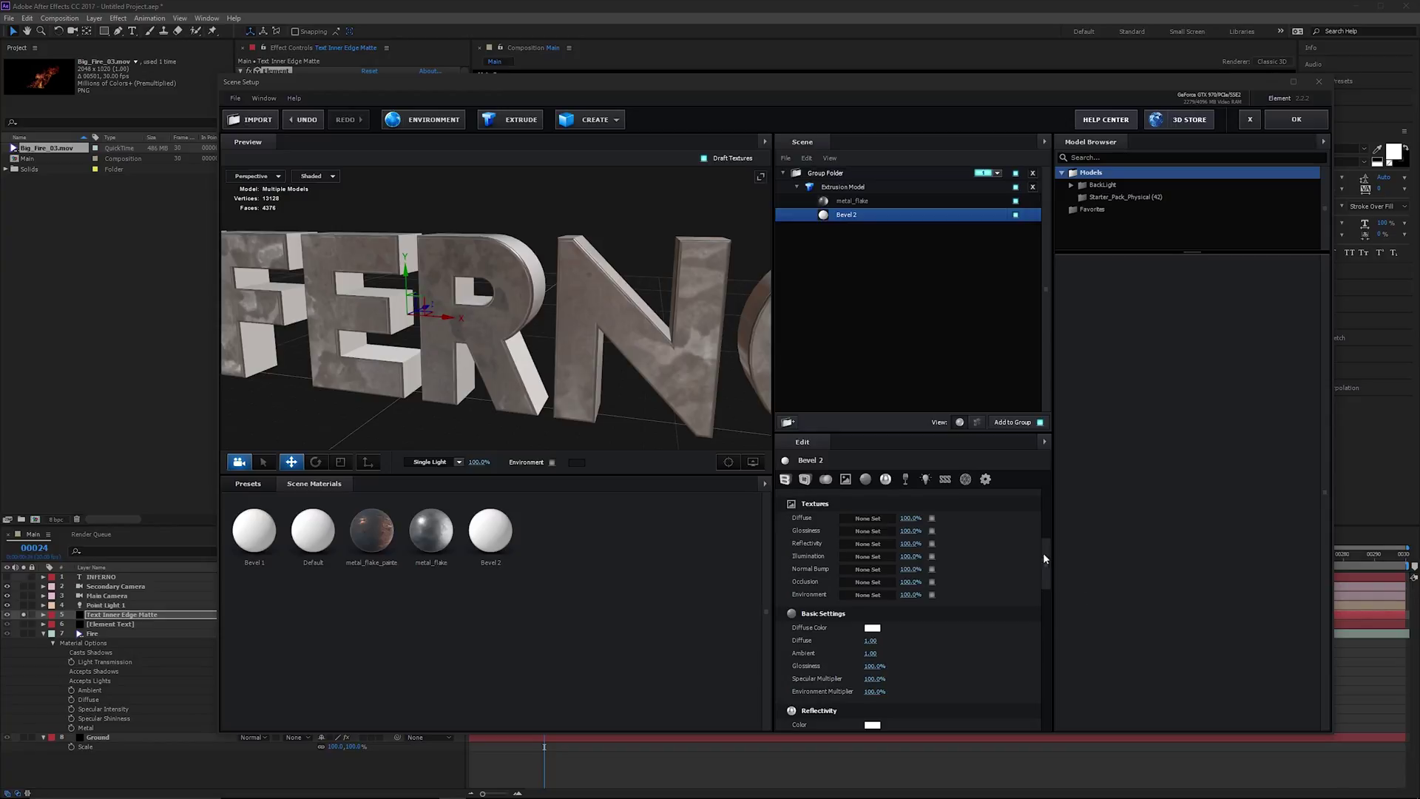
pyautogui.moveTo(1050, 590); pyautogui.dragTo(1046, 629)
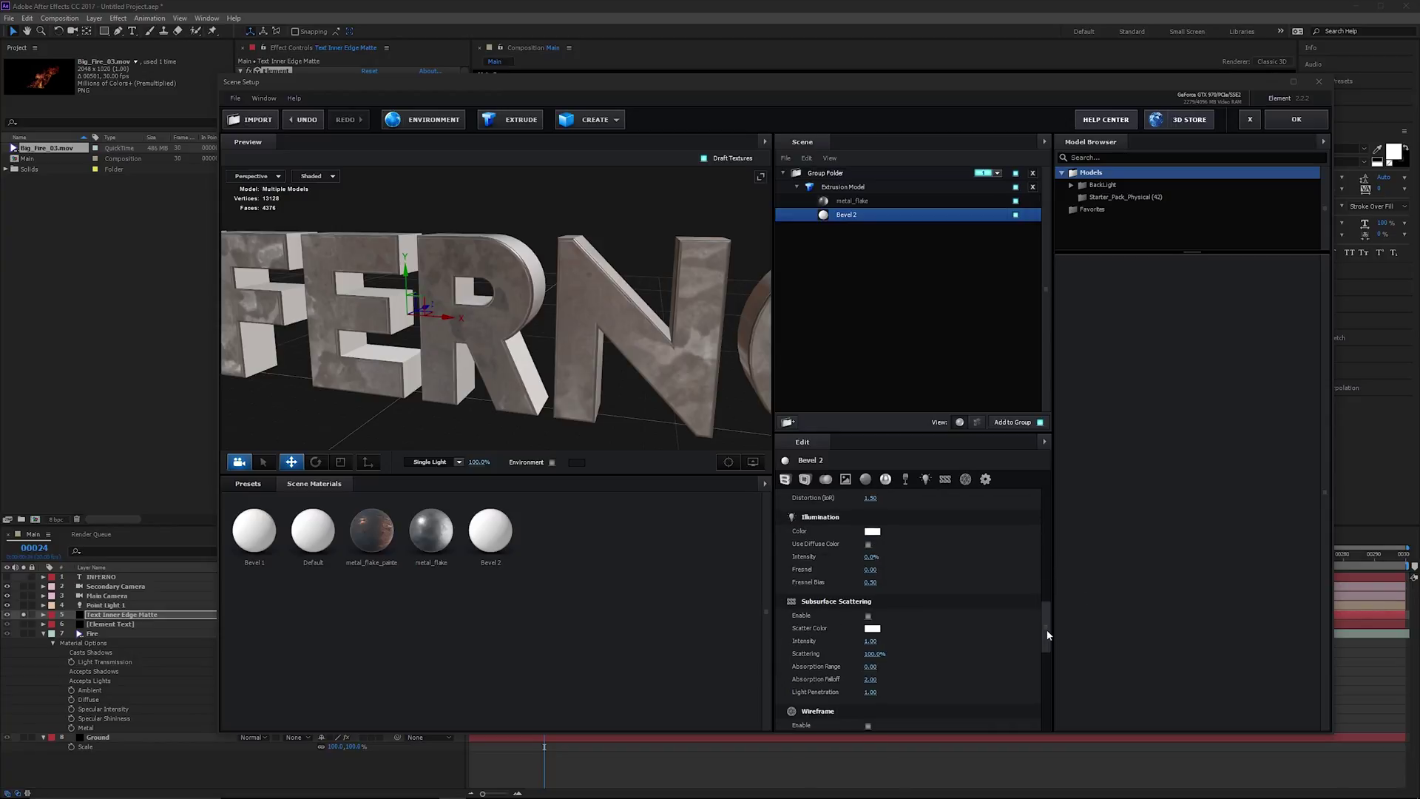
# Adjust the illumination intensity and select the metal_flake material.
pyautogui.click(873, 558)
pyautogui.write('10')
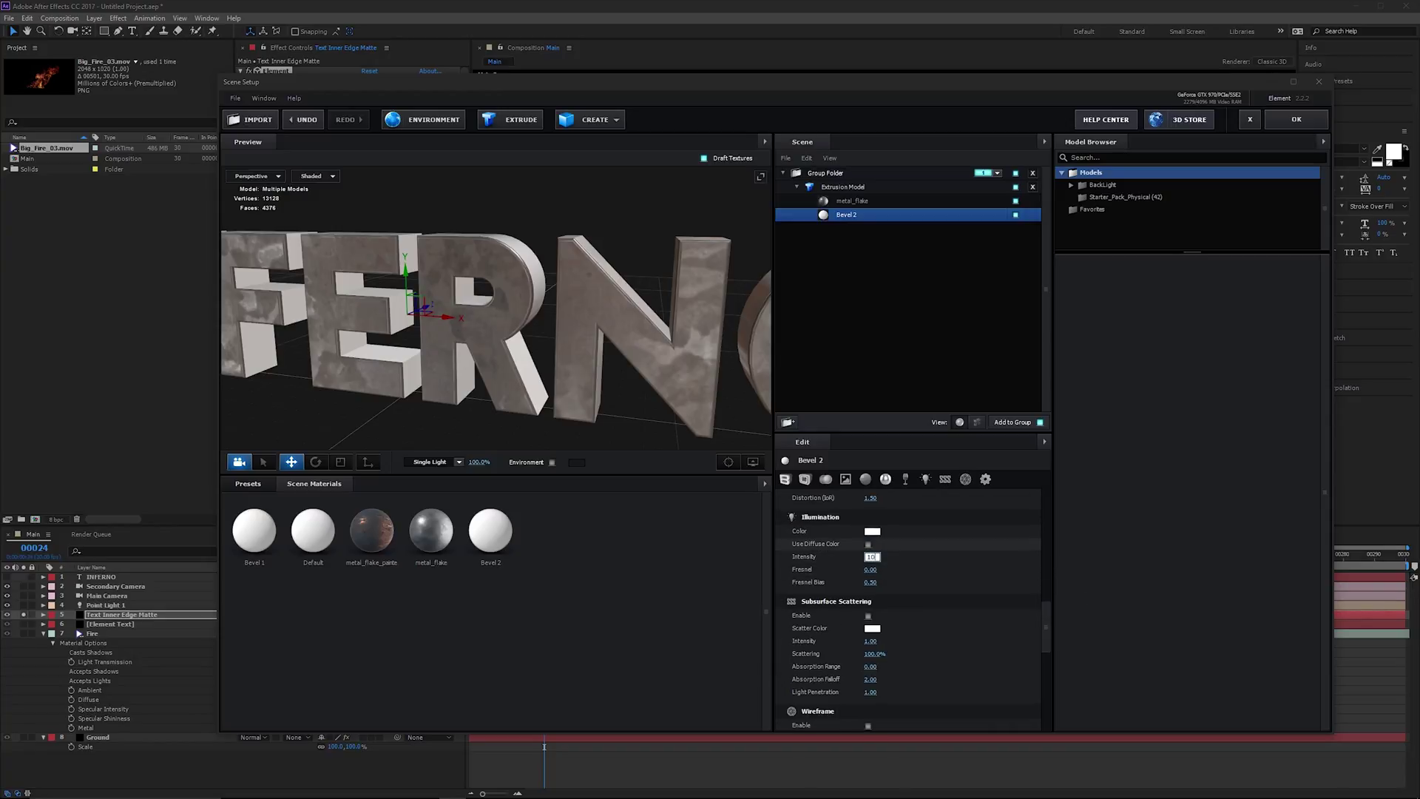
pyautogui.press('Return')
pyautogui.moveTo(471, 319)
pyautogui.mouseDown()
pyautogui.moveTo(419, 376)
pyautogui.moveTo(770, 236)
pyautogui.mouseUp()
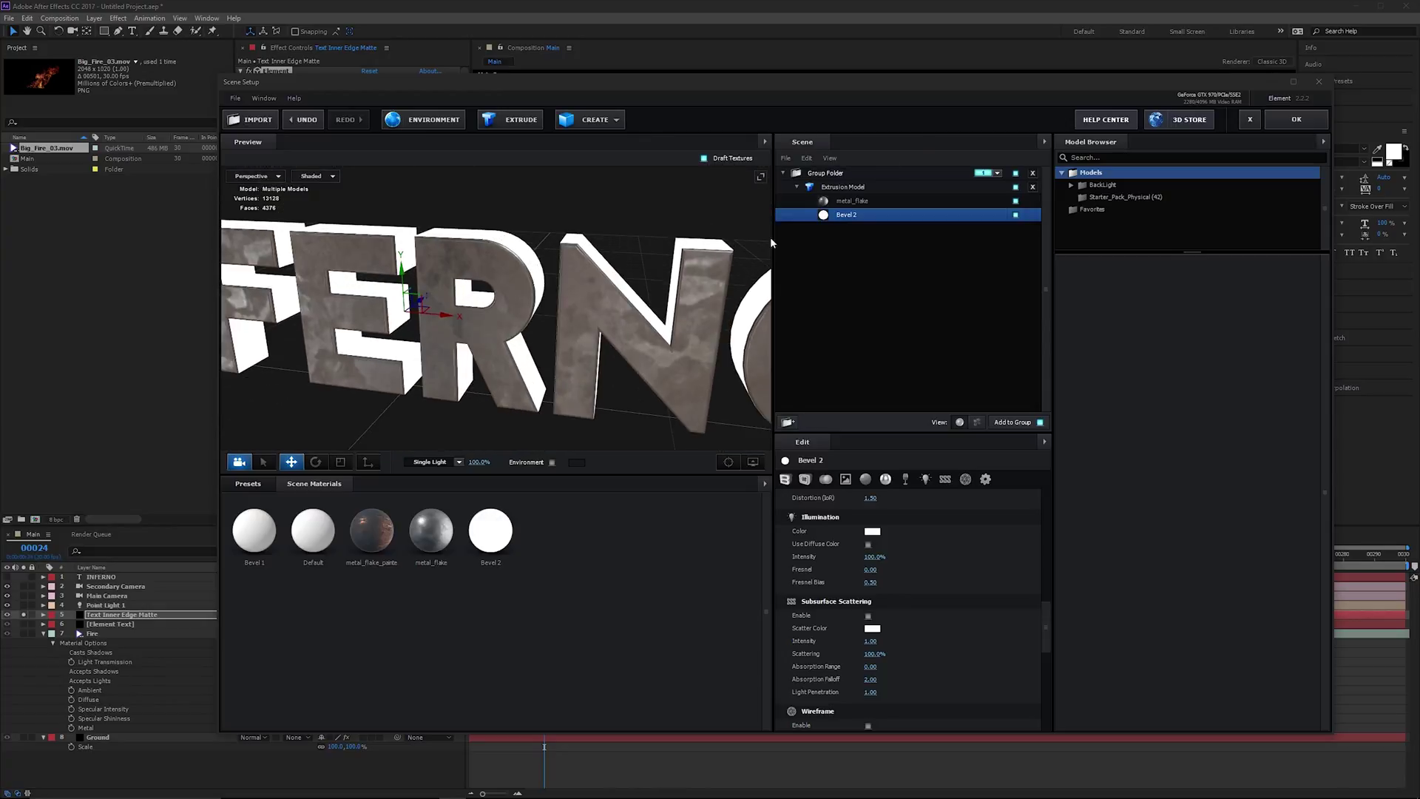
pyautogui.click(843, 201)
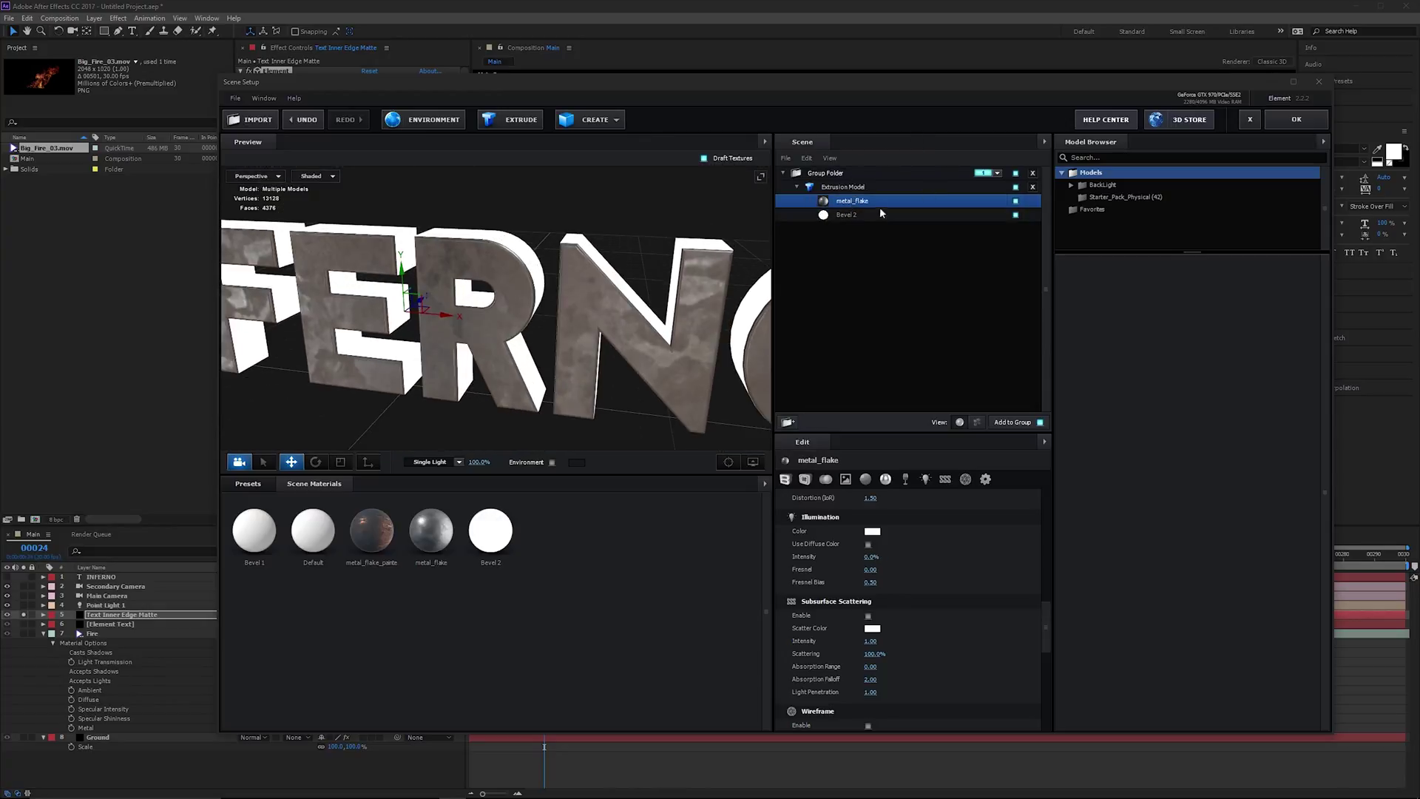
pyautogui.moveTo(656, 289); pyautogui.dragTo(691, 205)
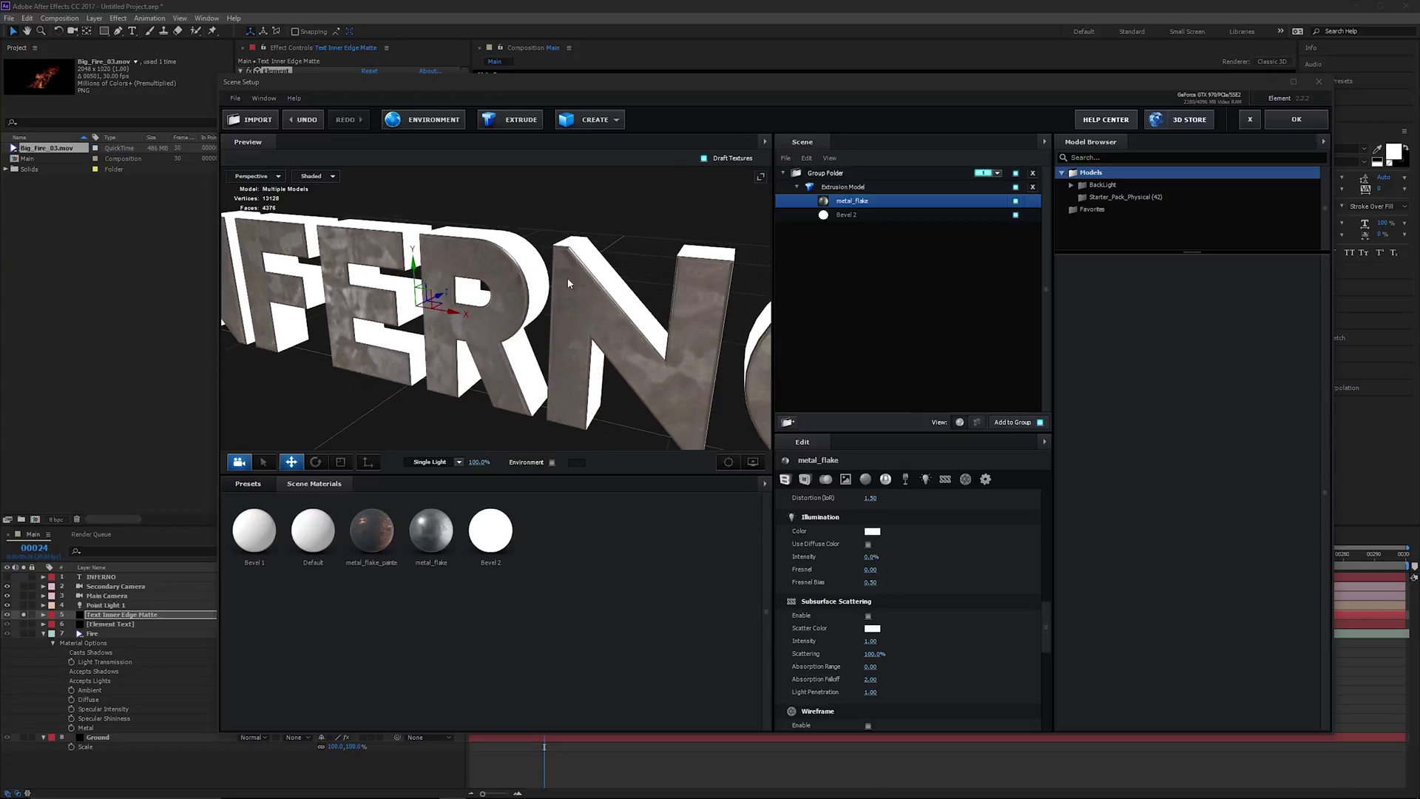
# Replace metal_flake with the Physical Matte_Shadow preset and close Scene Setup.
pyautogui.click(247, 484)
pyautogui.click(271, 548)
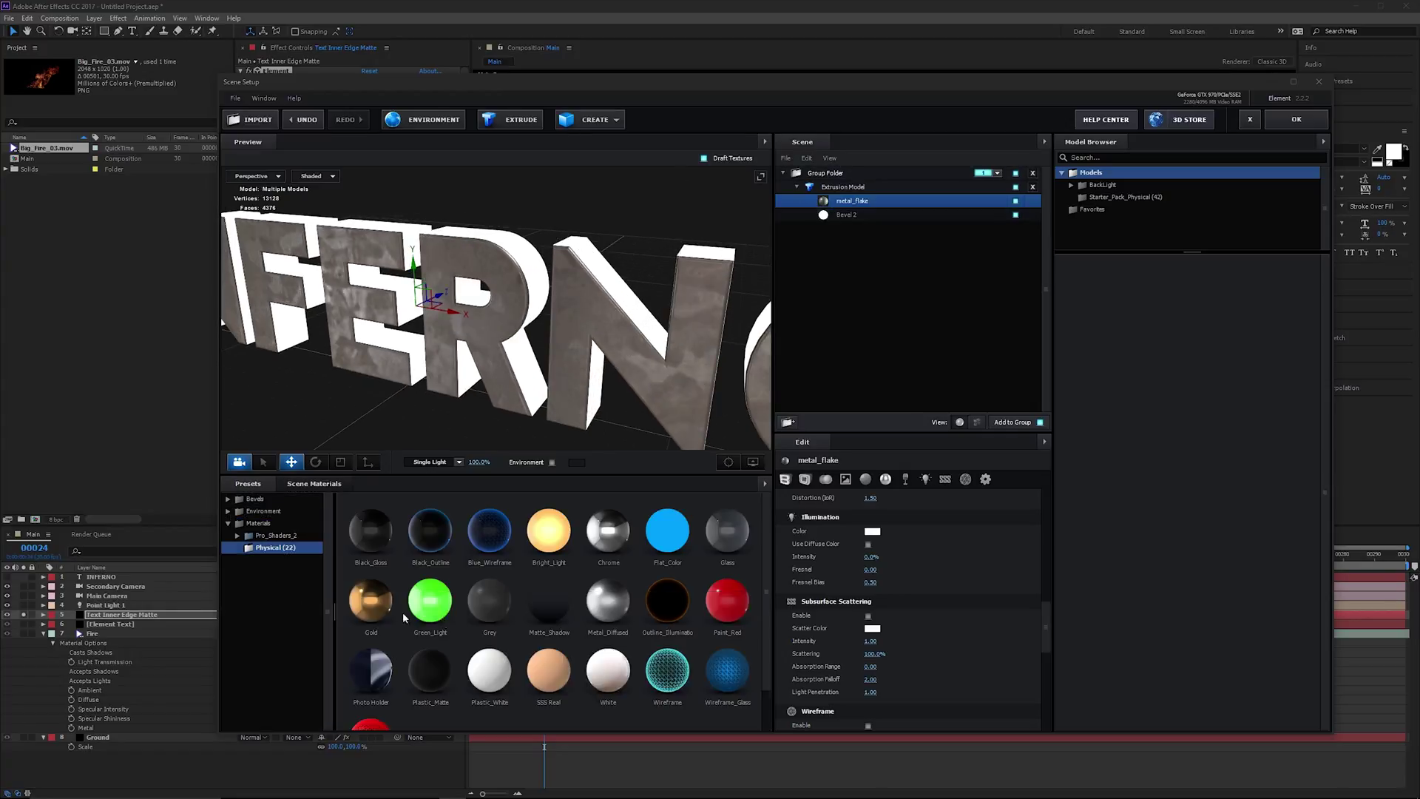
pyautogui.doubleClick(548, 601)
pyautogui.moveTo(621, 333)
pyautogui.mouseDown()
pyautogui.moveTo(557, 264)
pyautogui.moveTo(499, 332)
pyautogui.moveTo(554, 288)
pyautogui.moveTo(576, 322)
pyautogui.mouseUp()
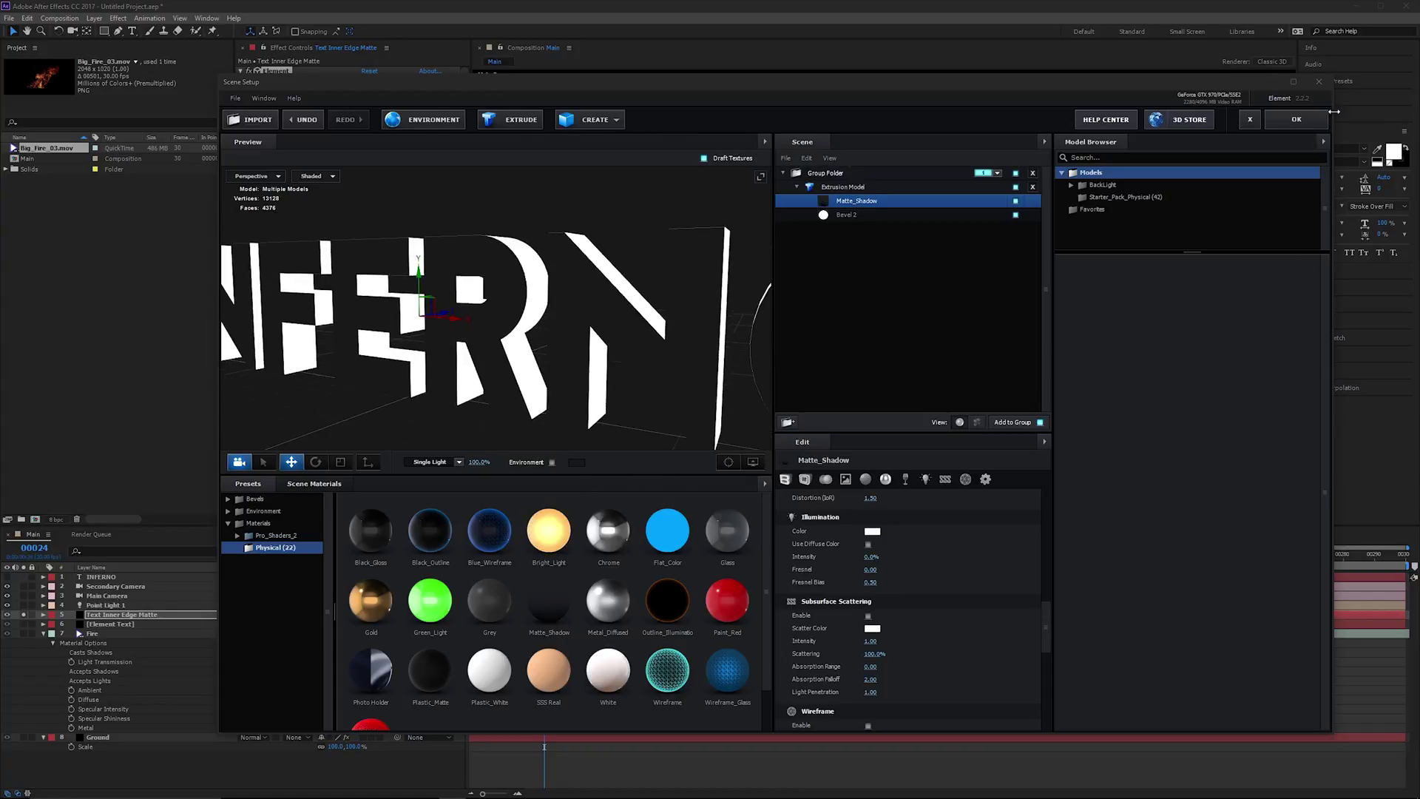
pyautogui.click(1296, 120)
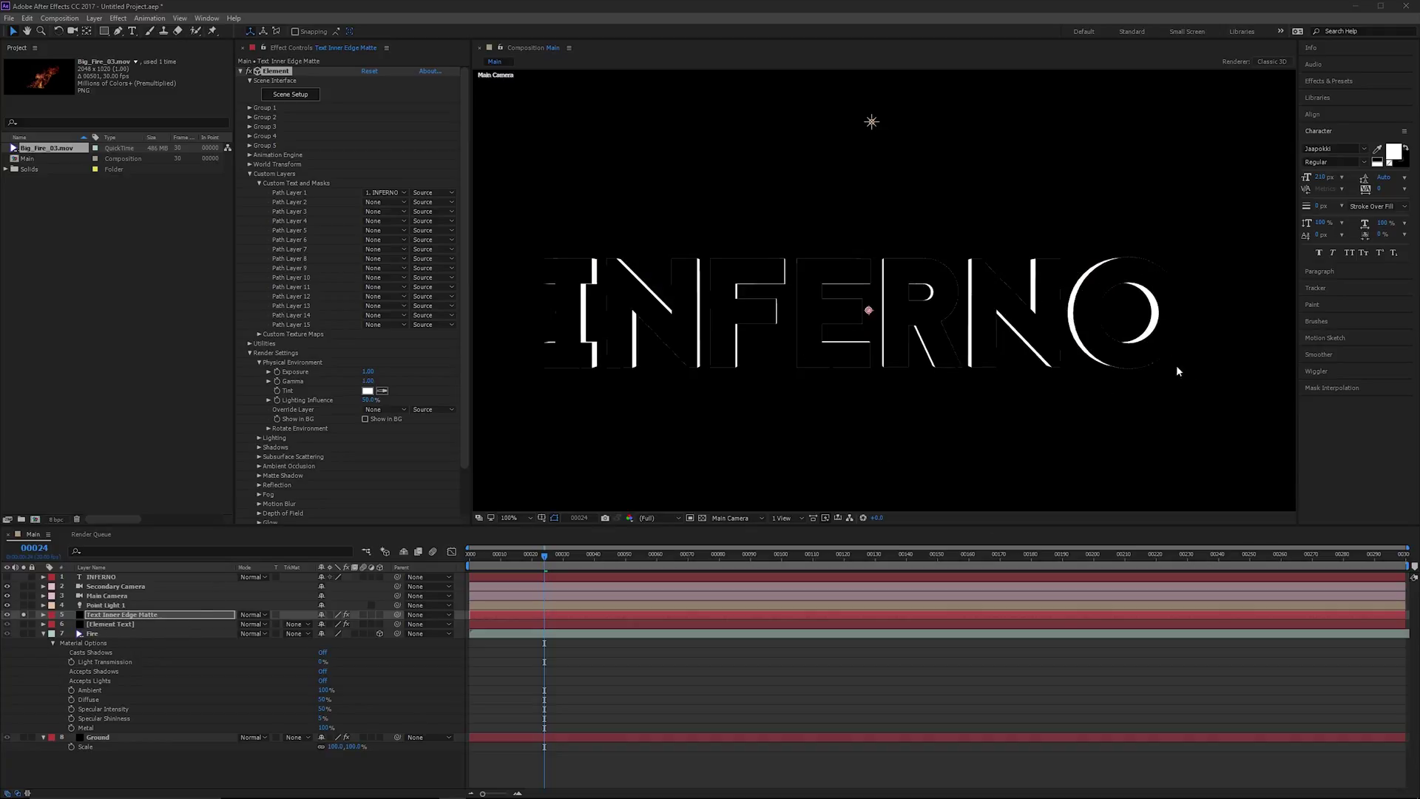
# Check Text Inner Edge Matte in solo, then duplicate the Fire layer.
pyautogui.click(25, 613)
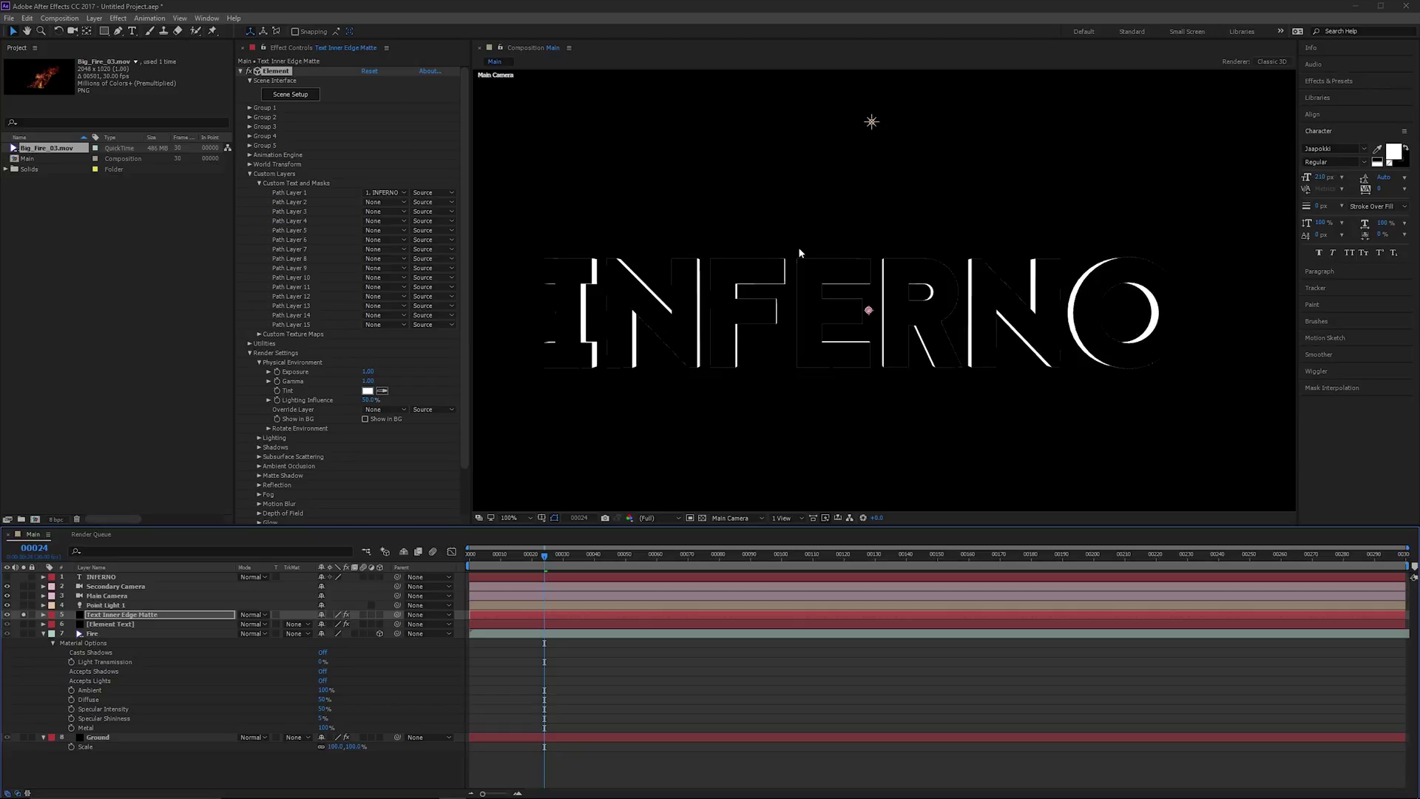
pyautogui.click(24, 613)
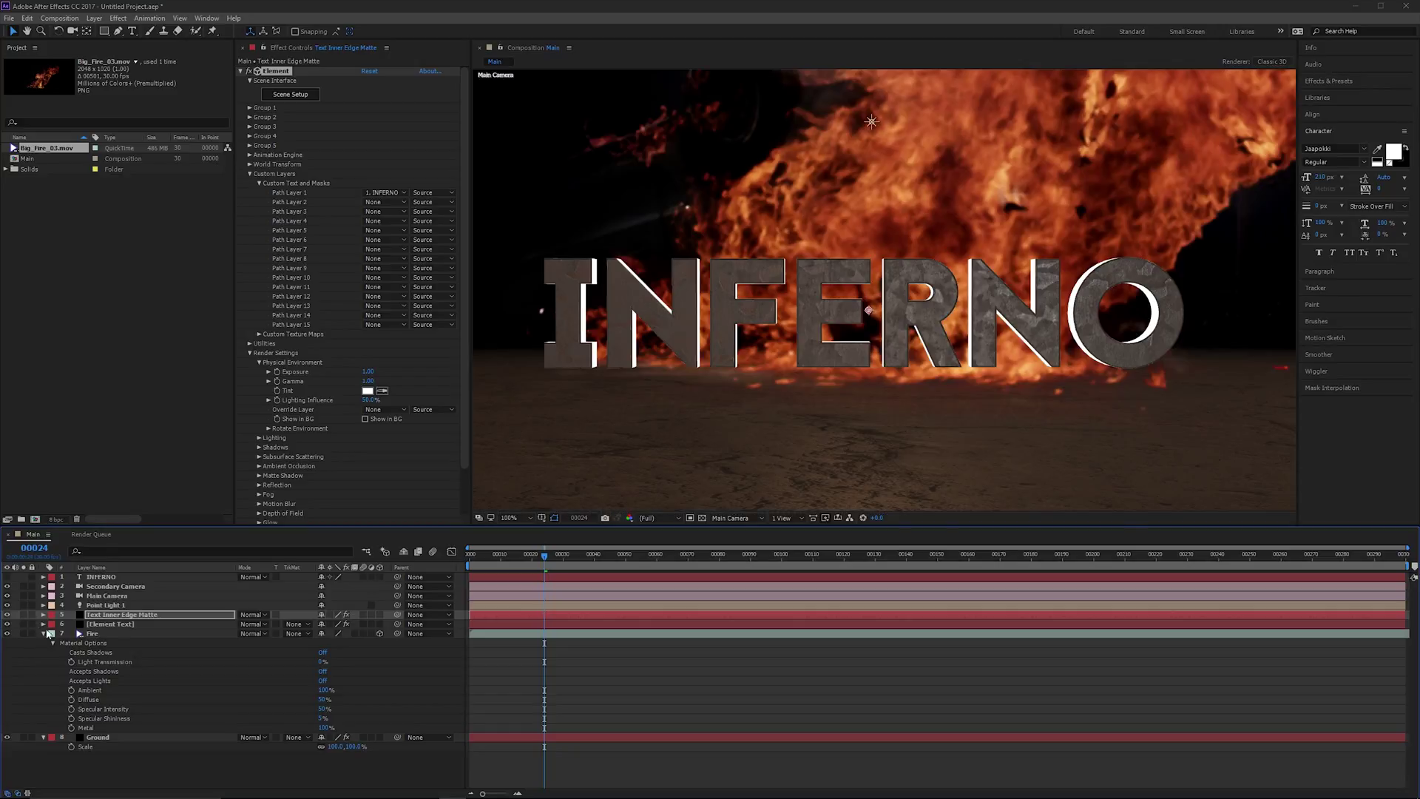
pyautogui.click(119, 634)
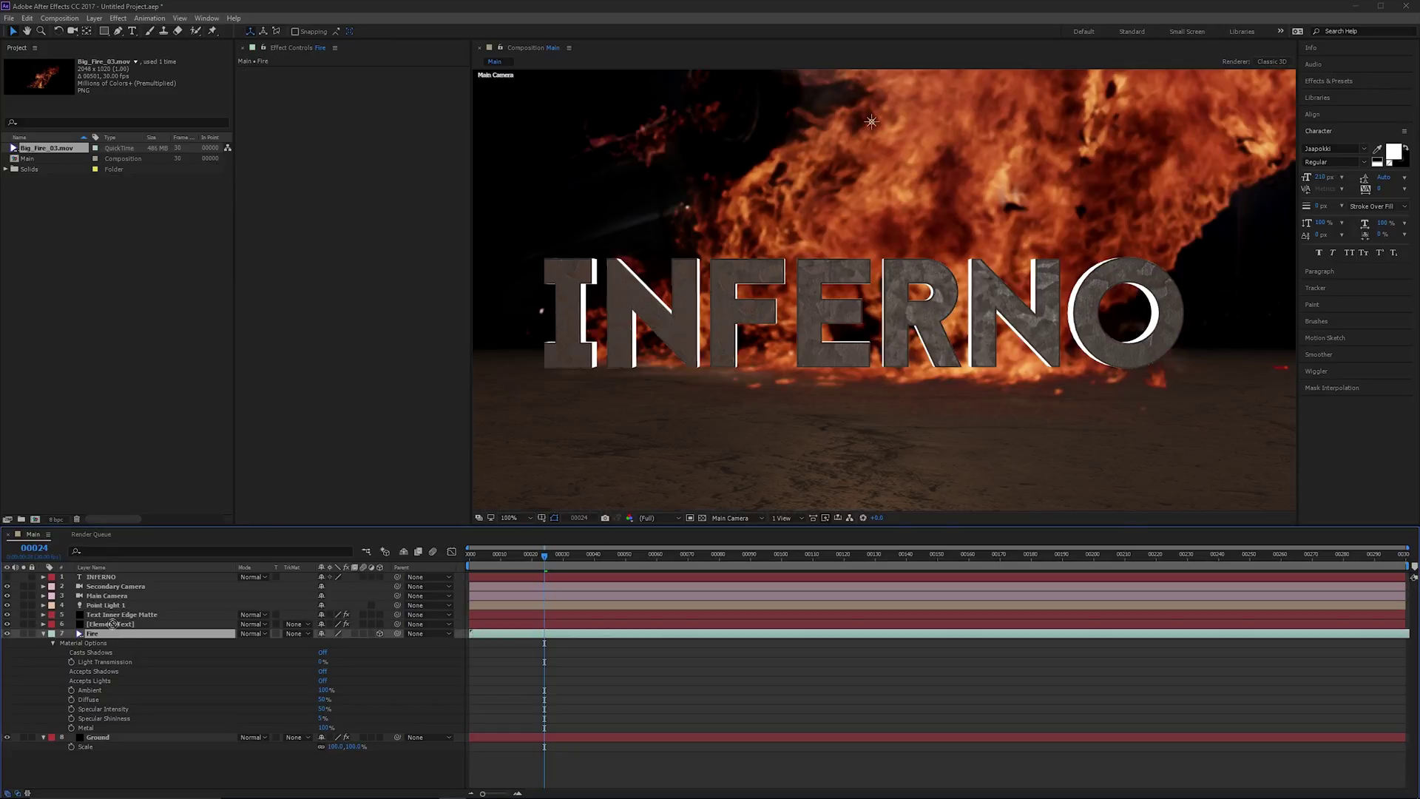
pyautogui.hotkey('ctrl', 'd')
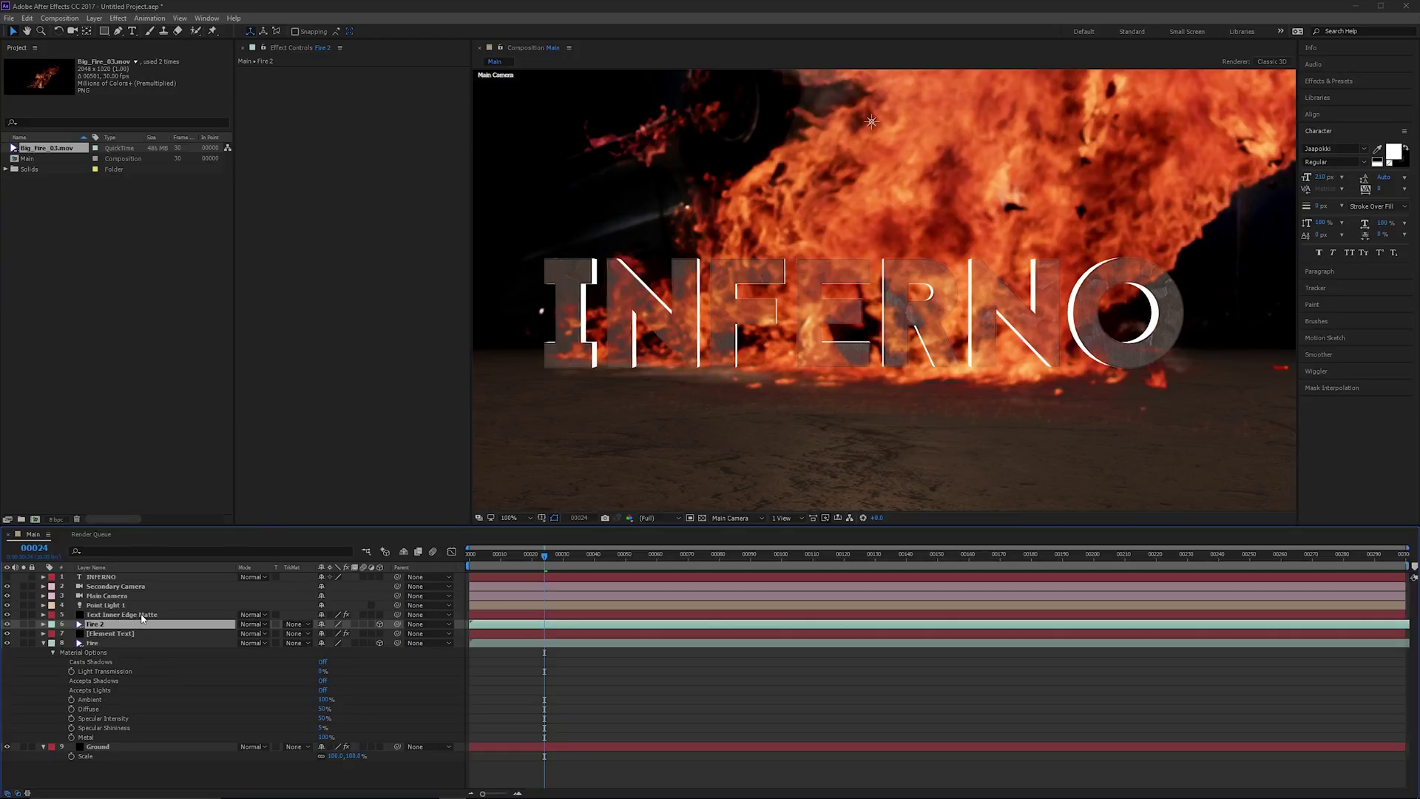
# Set Fire 2's track matte to Luma Matte and solo Fire 2.
pyautogui.click(144, 615)
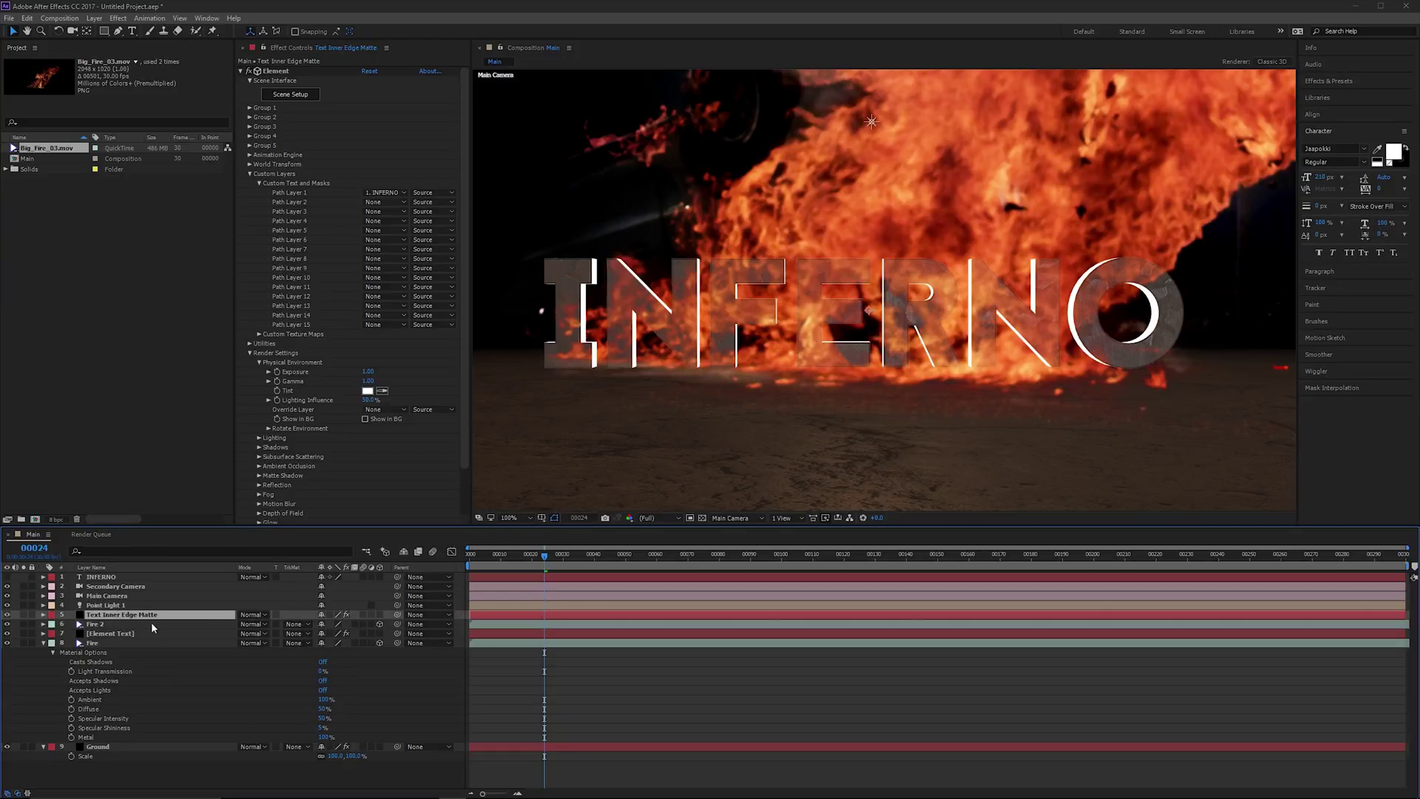
pyautogui.click(295, 623)
pyautogui.click(333, 672)
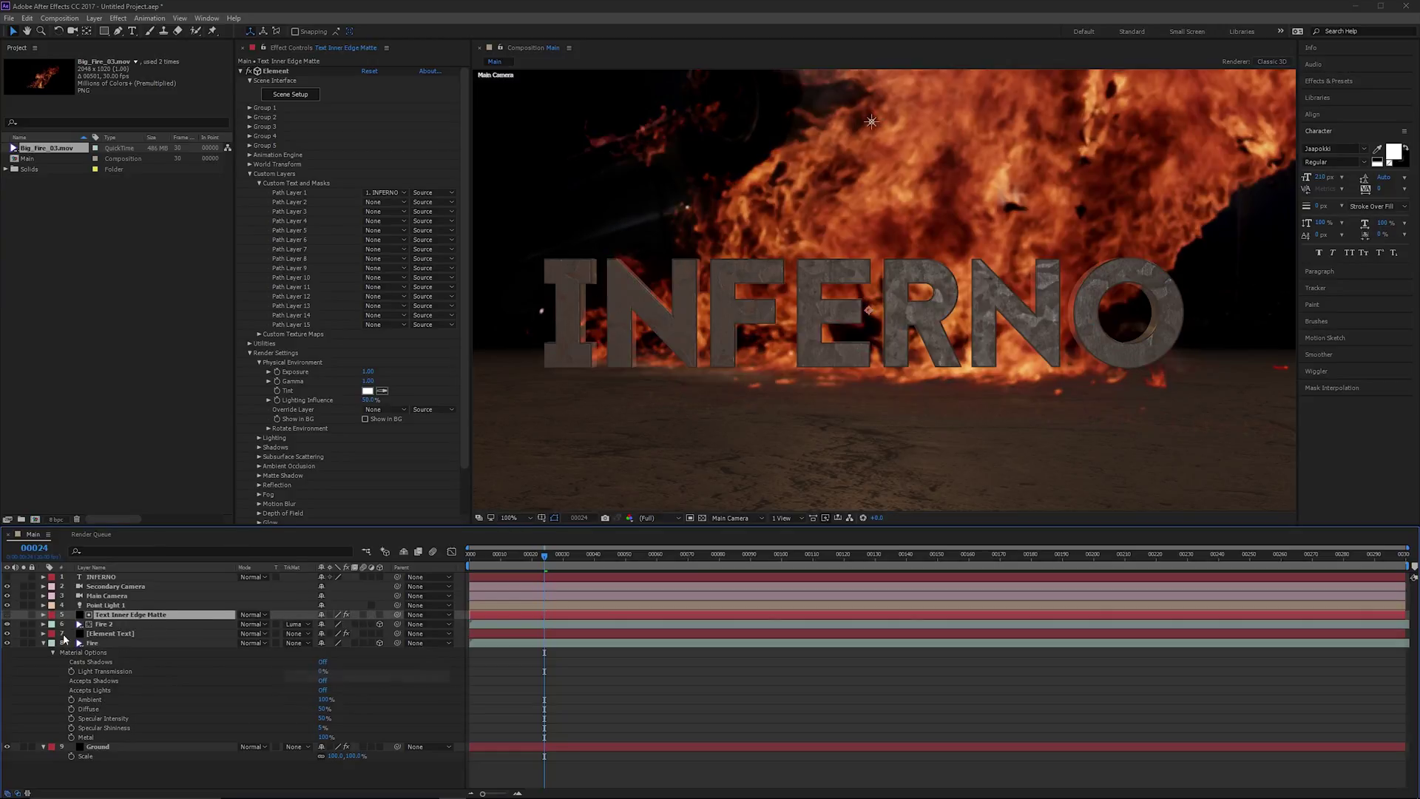
pyautogui.click(26, 624)
pyautogui.write('fast')
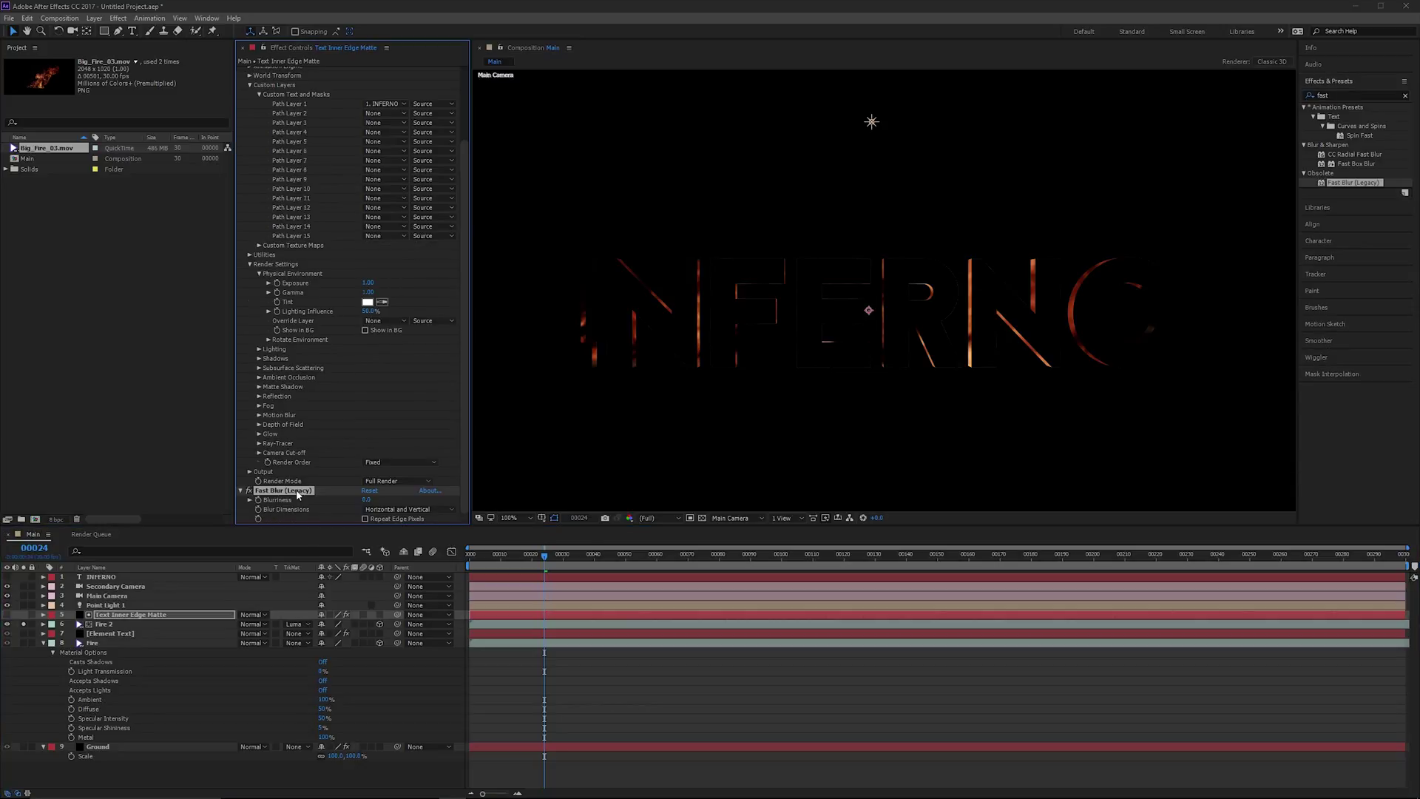
# Apply Fast Blur (Legacy) with Blurriness 20 to Fire 2 and reveal its Scale.
pyautogui.click(105, 624)
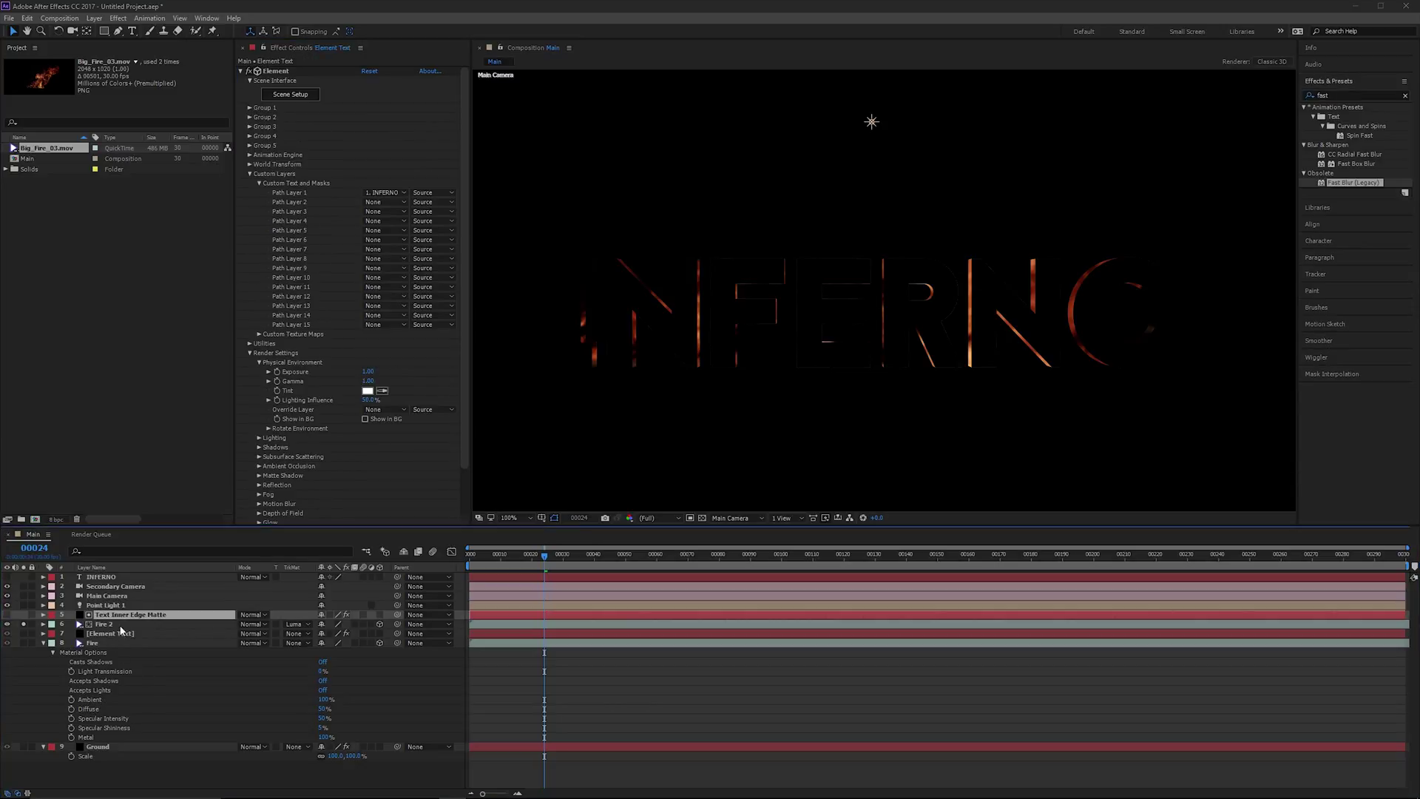
pyautogui.doubleClick(1353, 183)
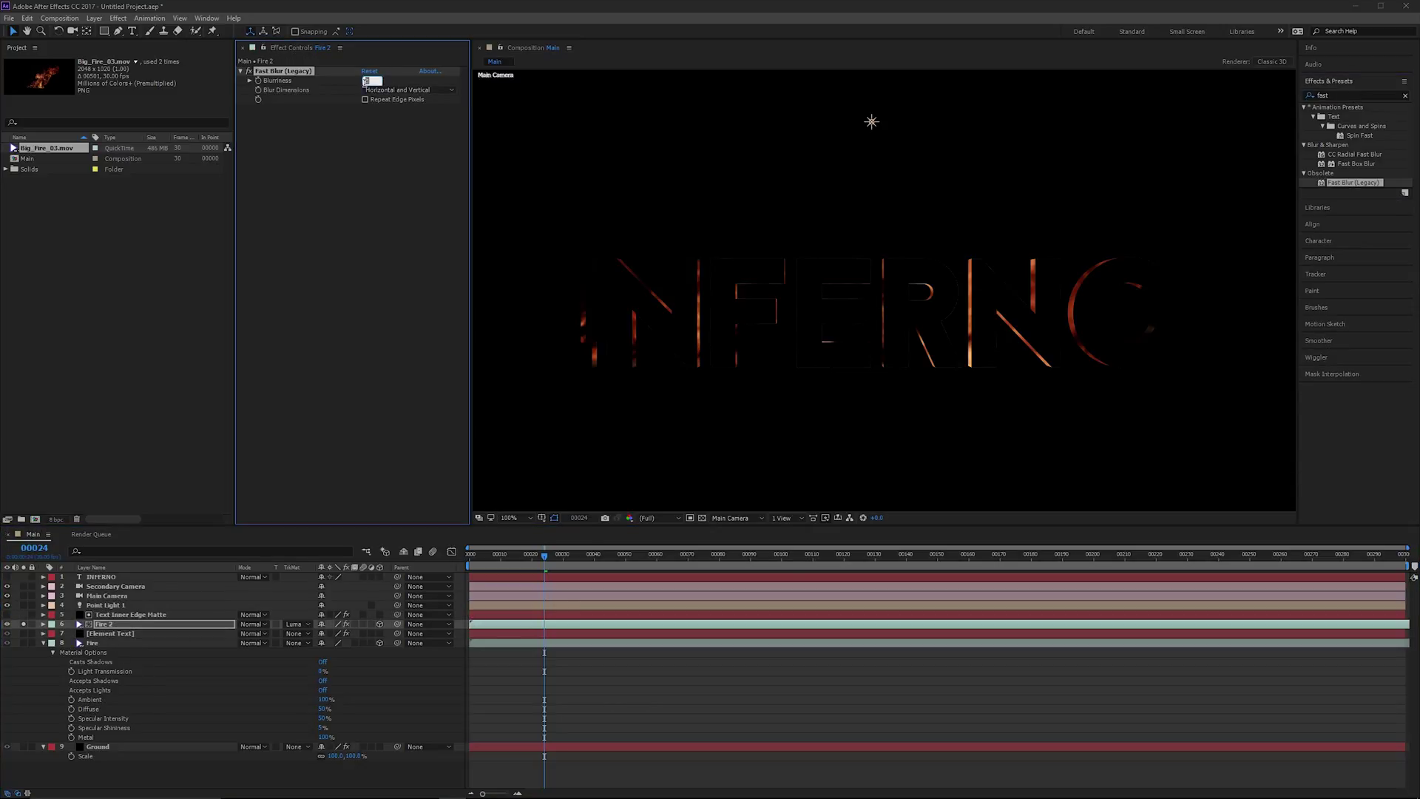
pyautogui.write('20')
pyautogui.press('Return')
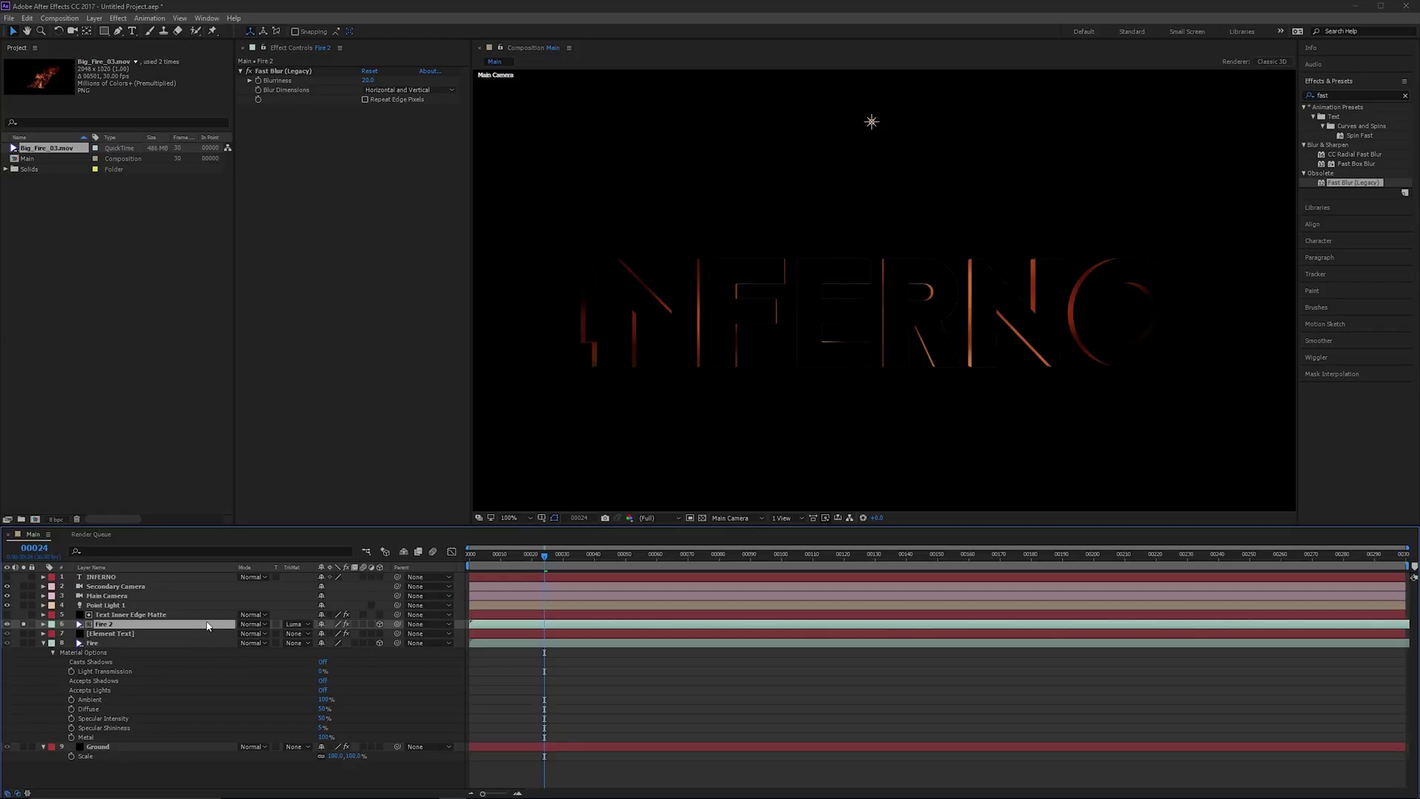
pyautogui.press('s')
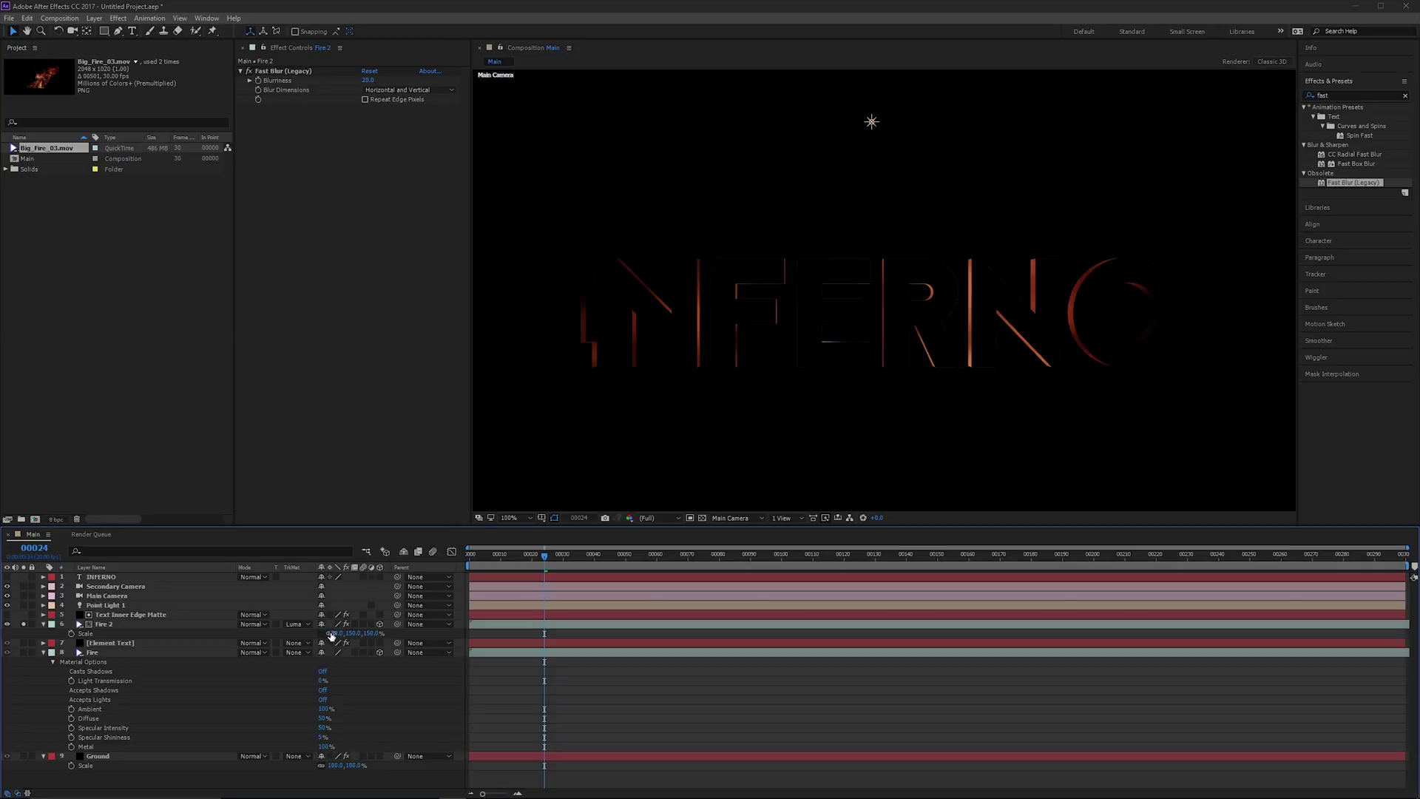
# Enlarge Fire 2 and check it unmatted in solo view.
pyautogui.moveTo(333, 633); pyautogui.dragTo(312, 633)
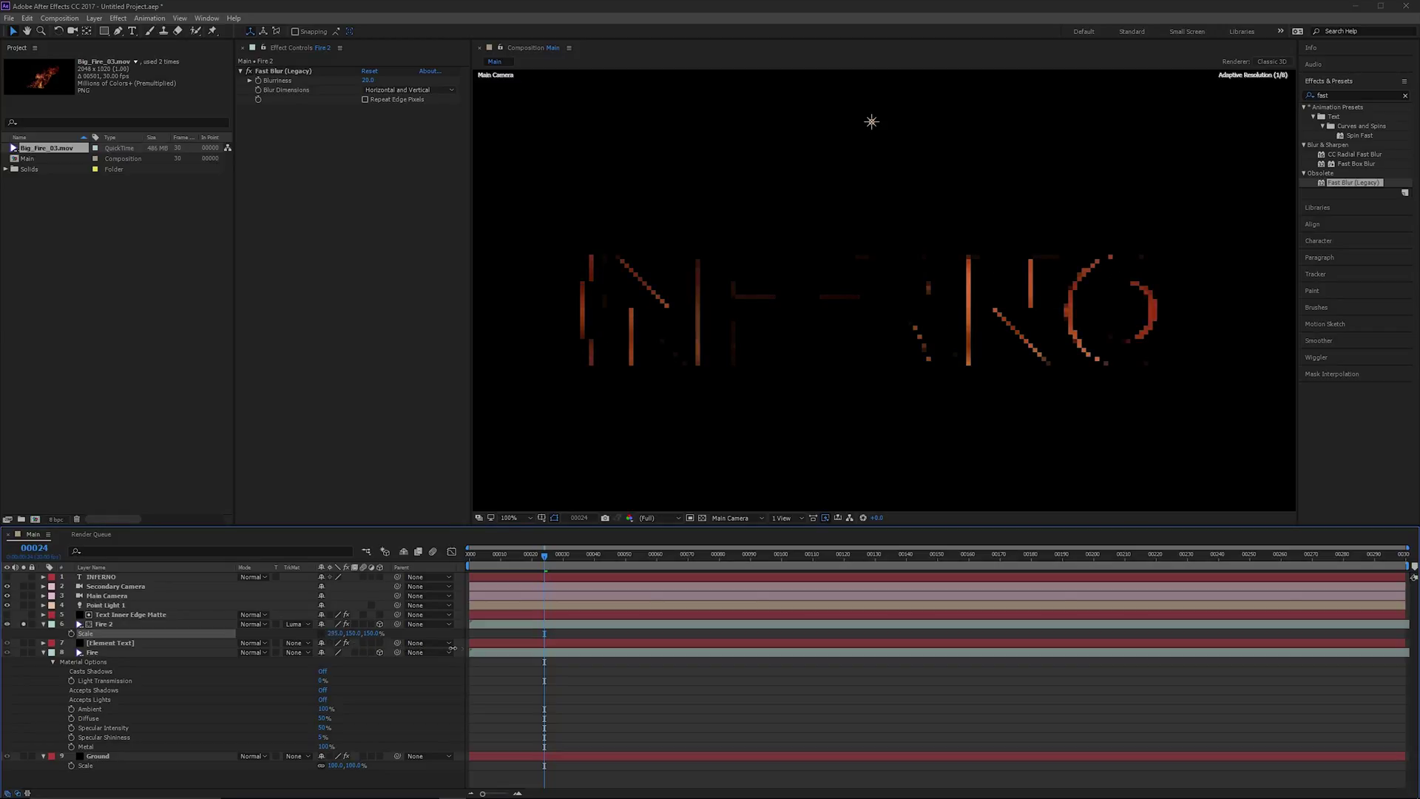
pyautogui.click(105, 624)
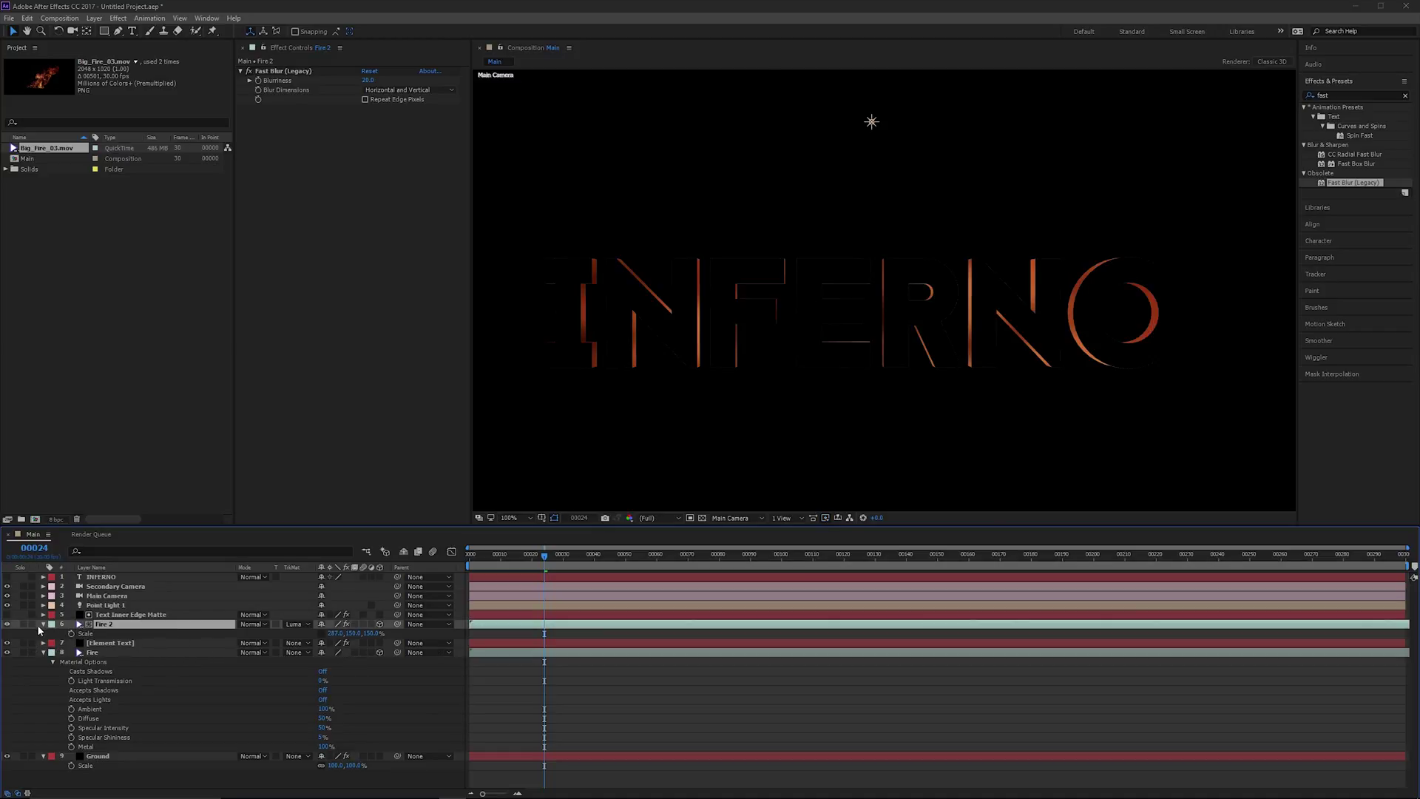
pyautogui.click(293, 623)
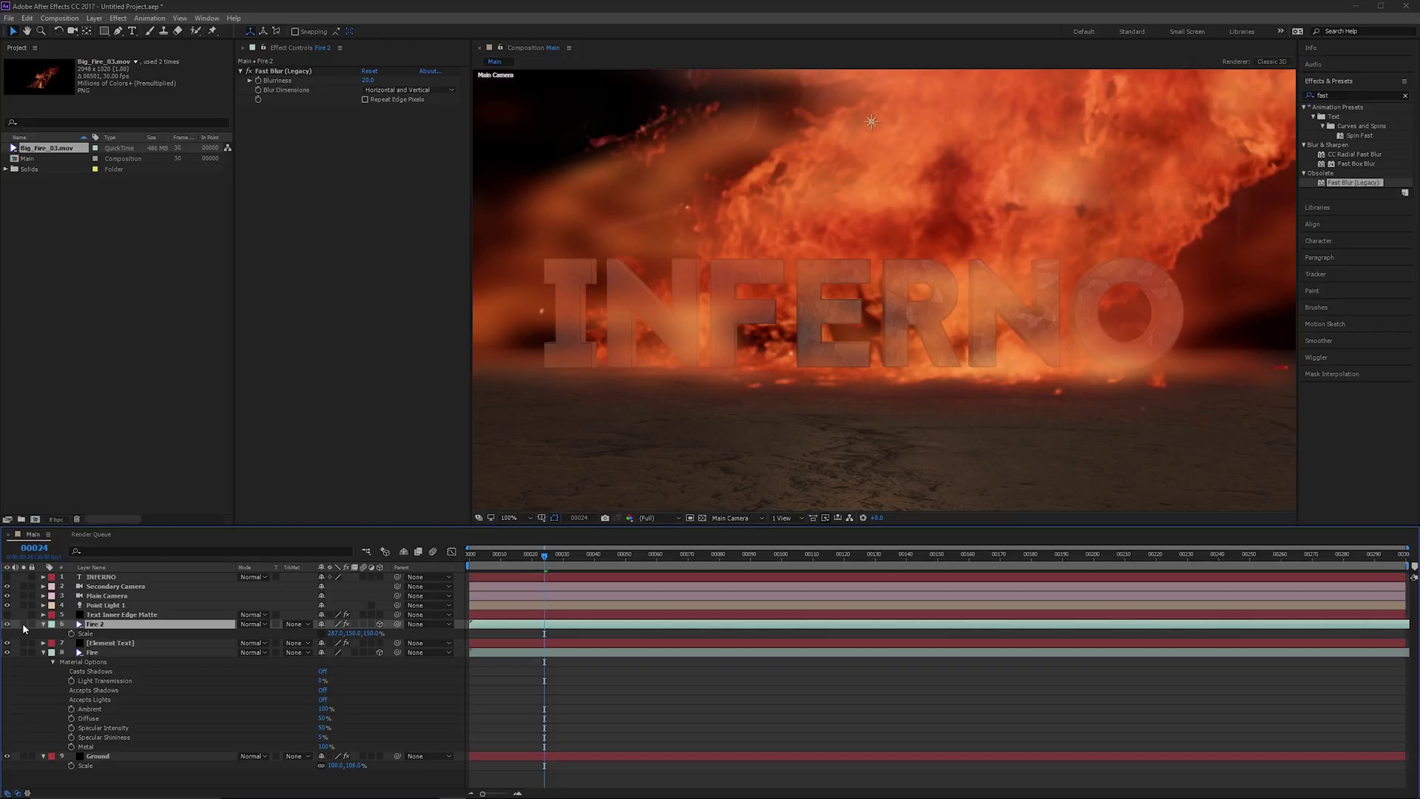
pyautogui.click(24, 626)
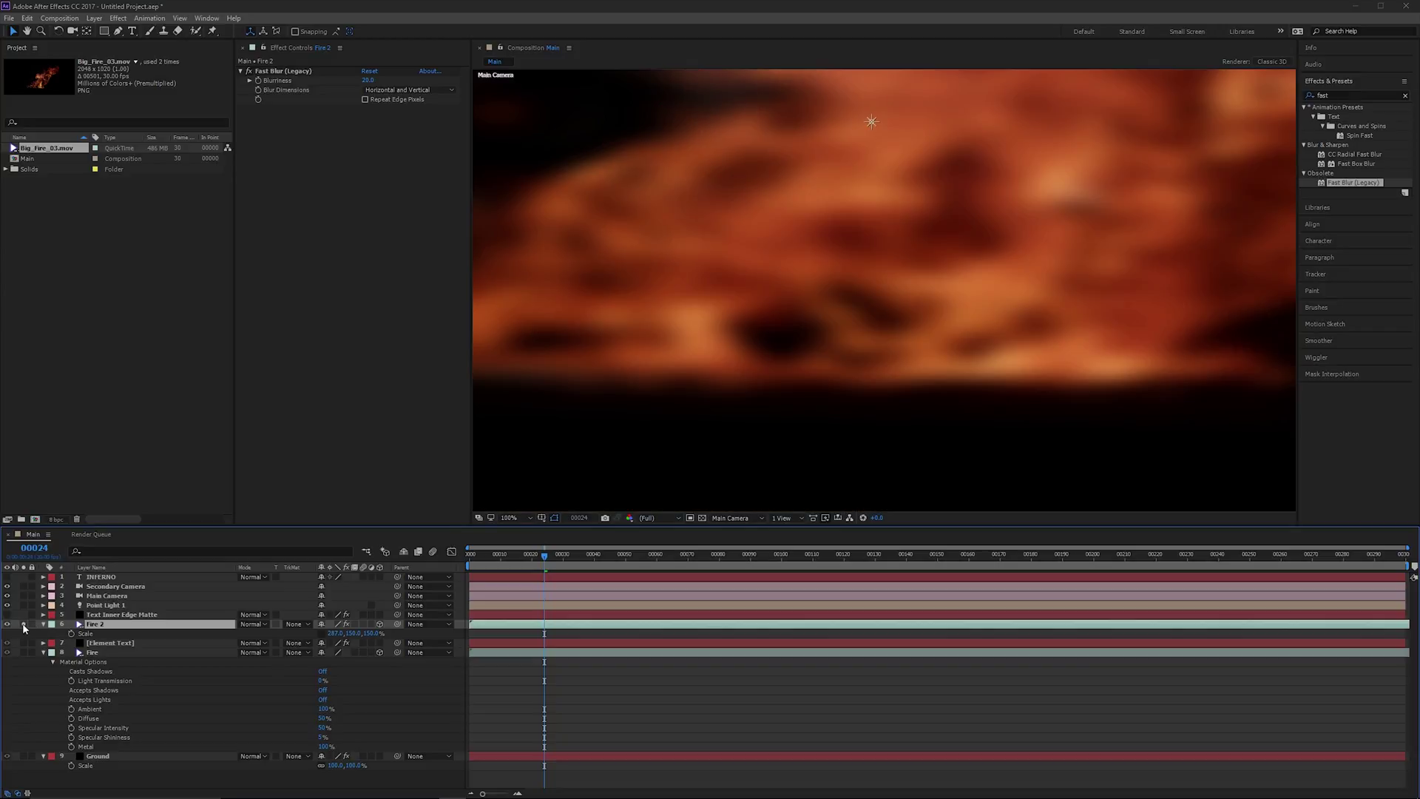
pyautogui.click(23, 624)
# Restore Fire 2's Luma Matte and preview the composition.
pyautogui.click(295, 624)
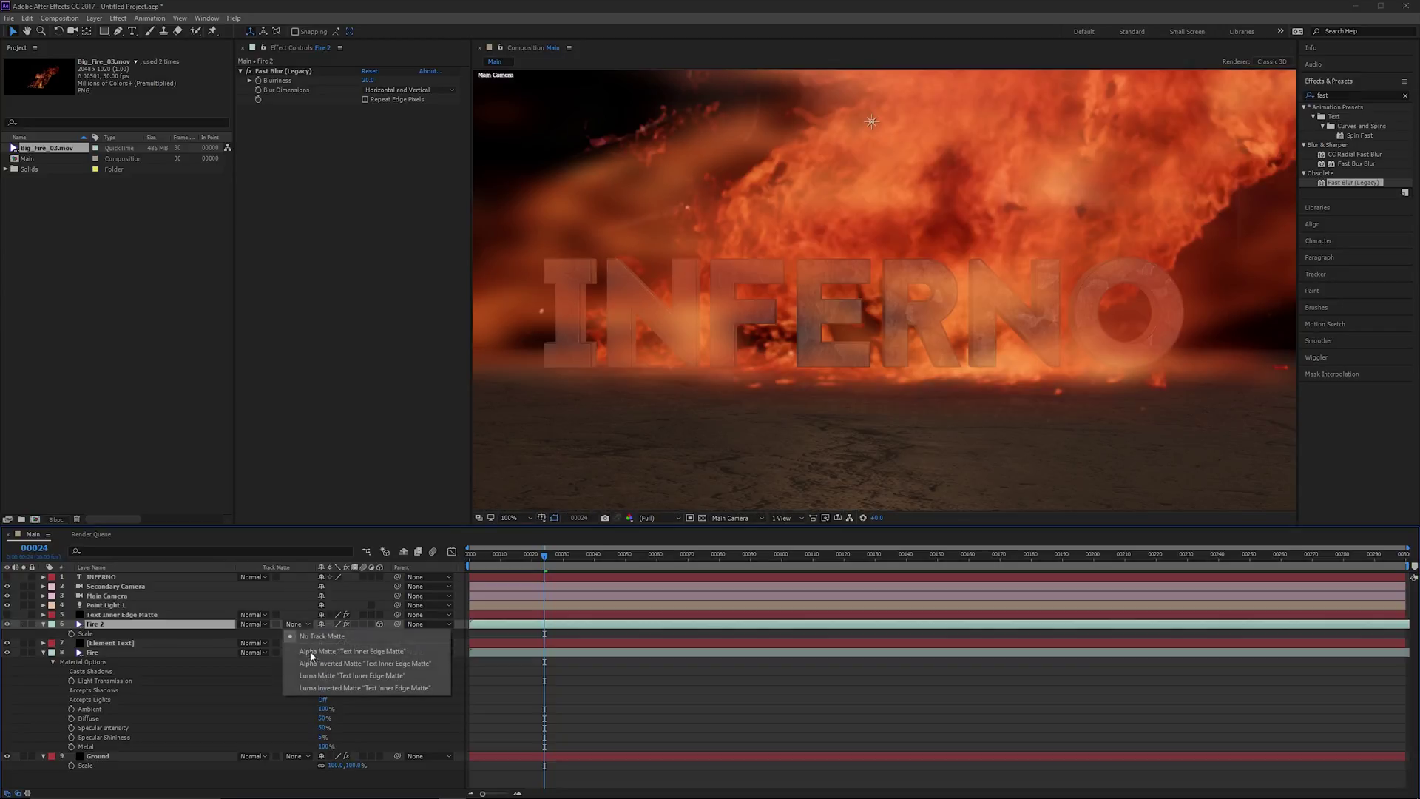
pyautogui.click(325, 676)
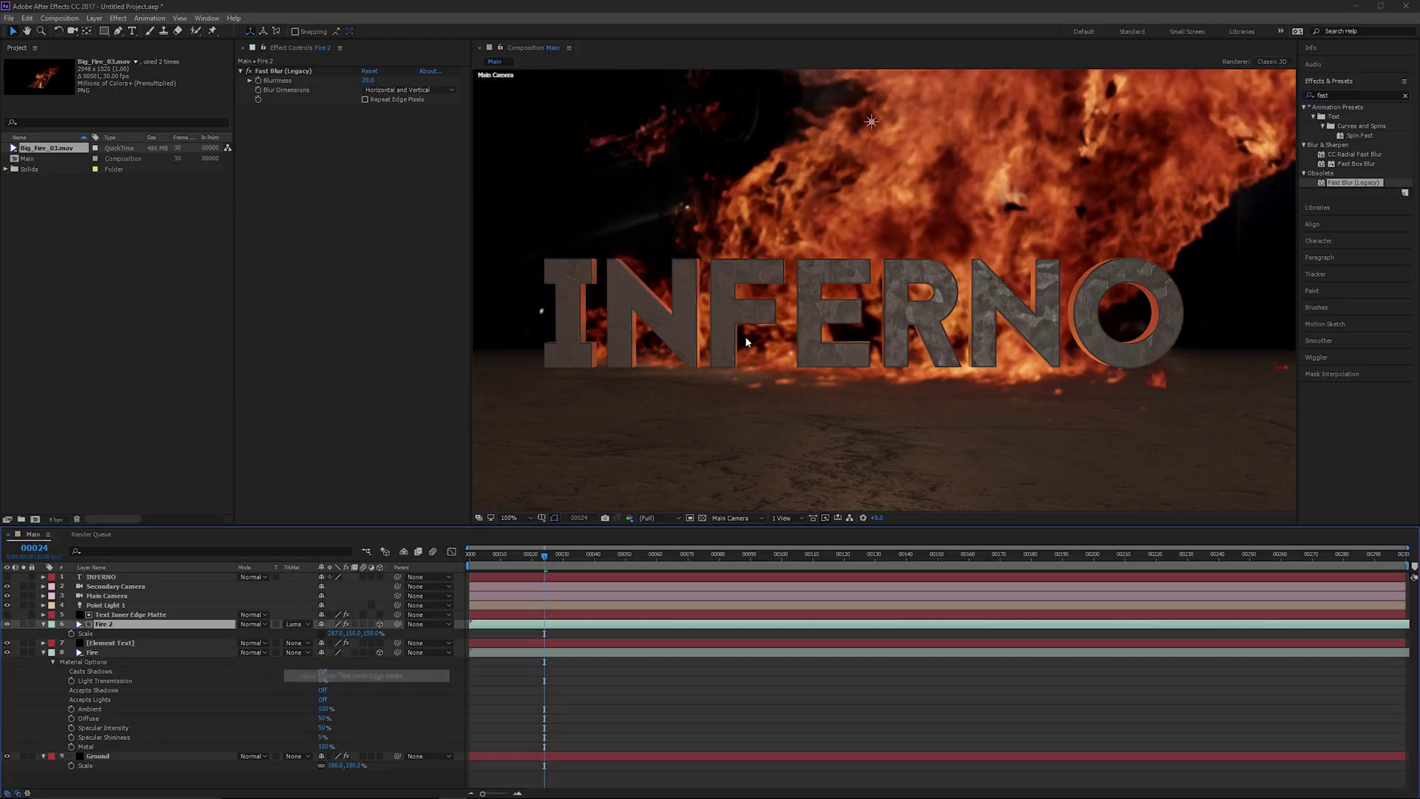
pyautogui.press('space')
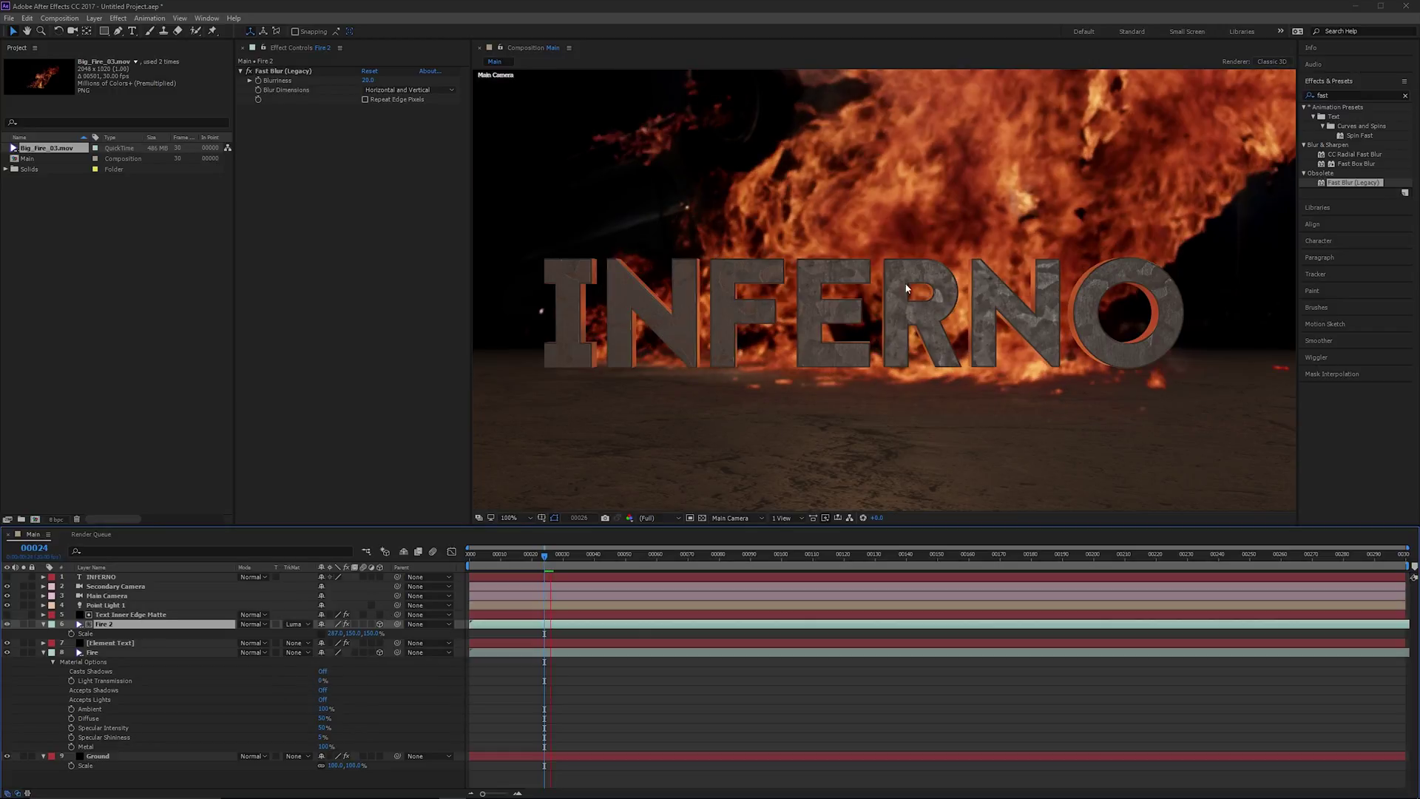